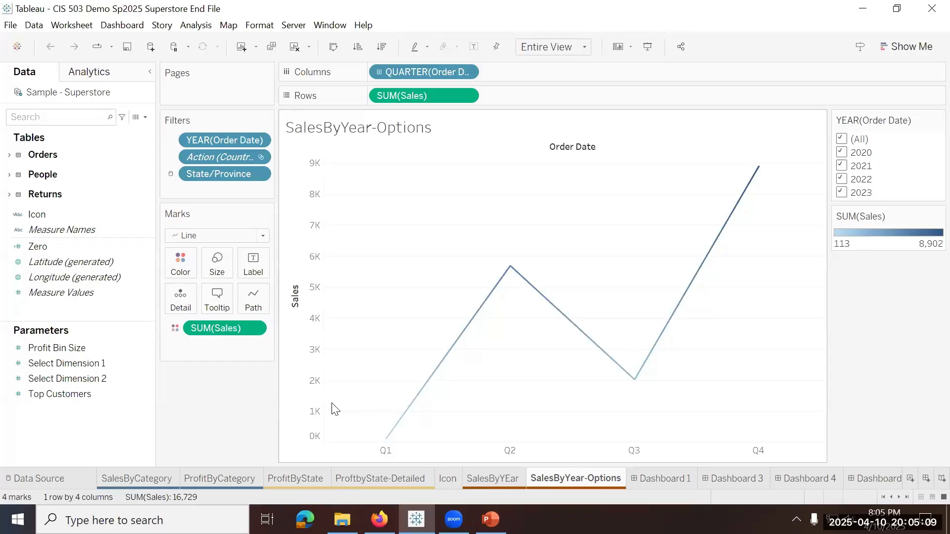
Step: Create a new blank dashboard, Dashboard 6, from the SalesByYear-Options sheet tab
{"action": "left_click", "coordinate": [671, 481]}
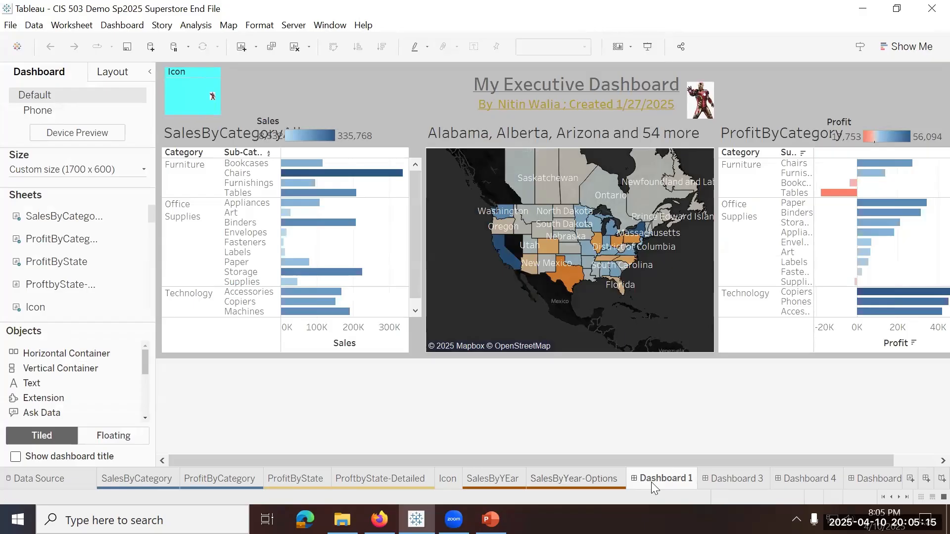
{"action": "left_click", "coordinate": [602, 480]}
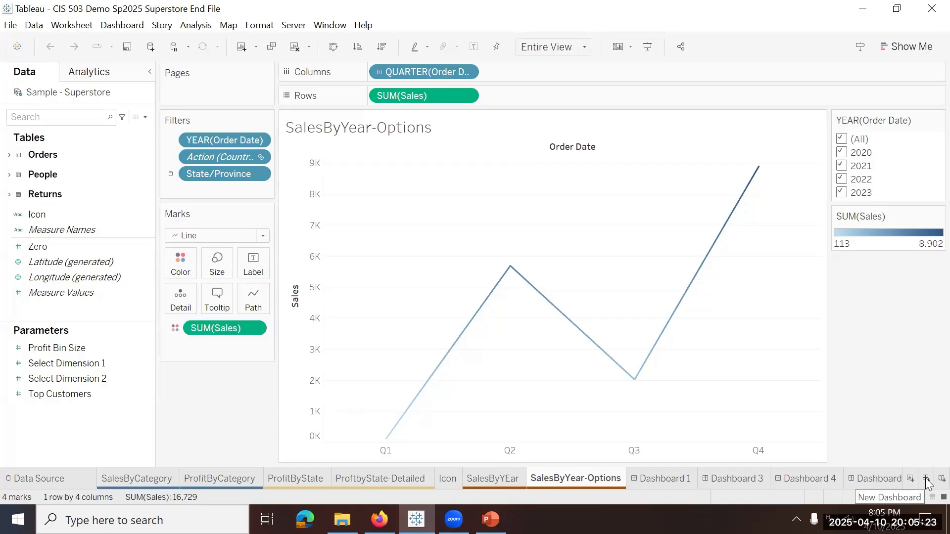
{"action": "right_click", "coordinate": [622, 479]}
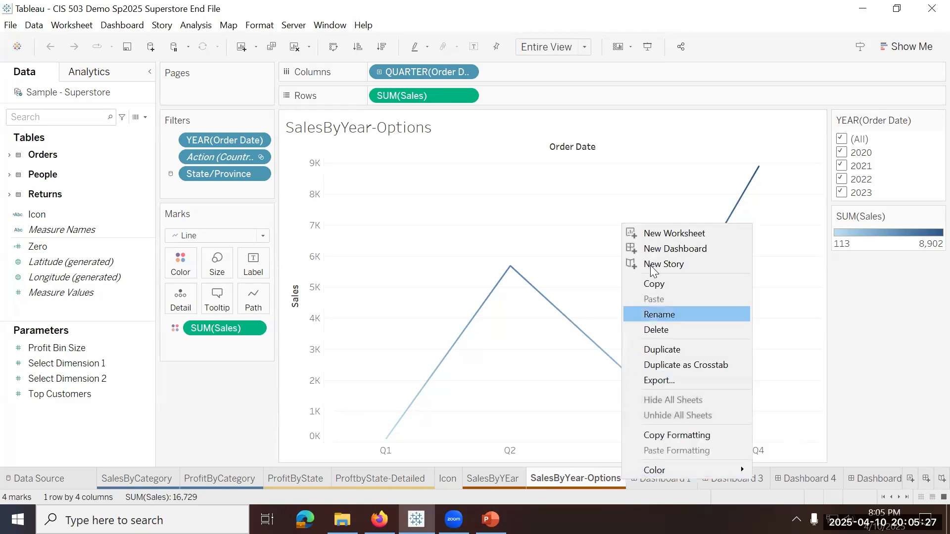
{"action": "left_click", "coordinate": [655, 248]}
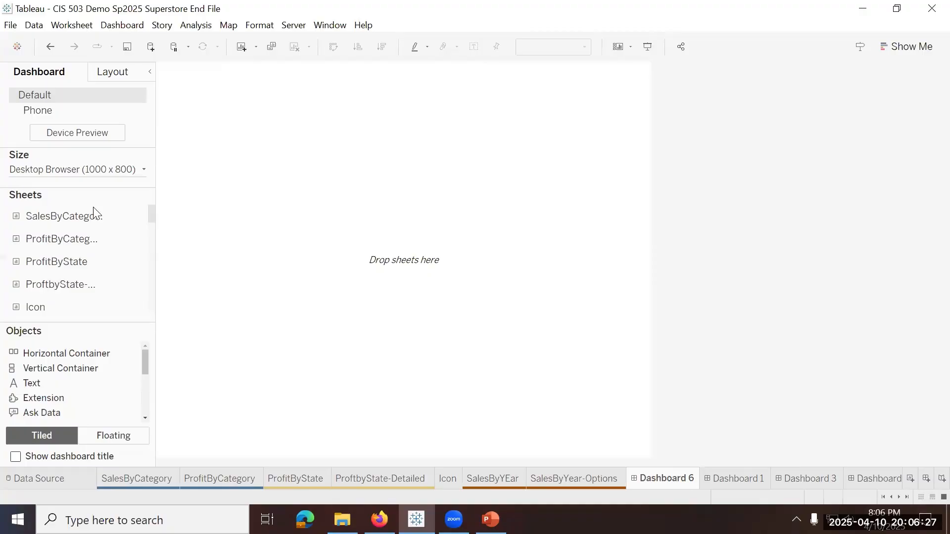
{"action": "mouse_move", "coordinate": [107, 216]}
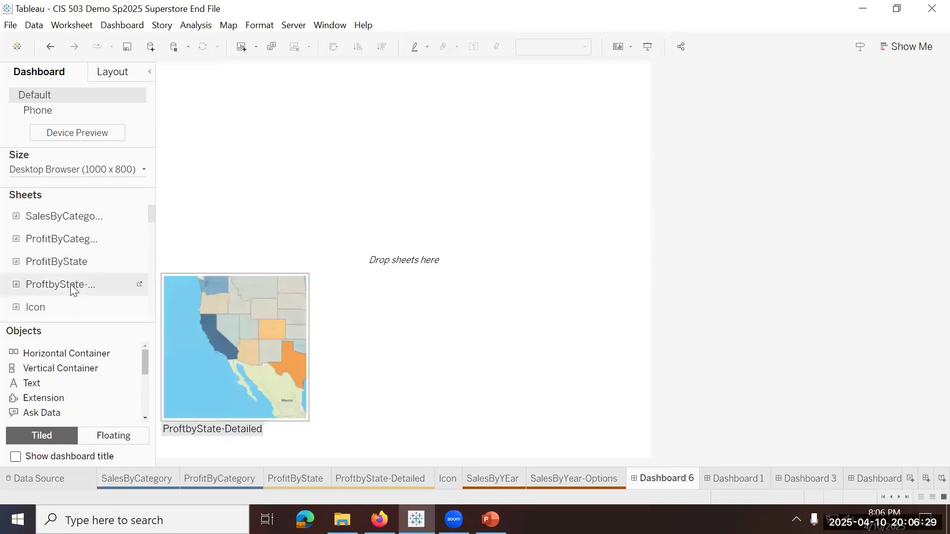
{"action": "scroll", "coordinate": [70, 284], "scroll_direction": "down", "scroll_amount": 5}
{"action": "scroll", "coordinate": [70, 285], "scroll_direction": "down", "scroll_amount": 3}
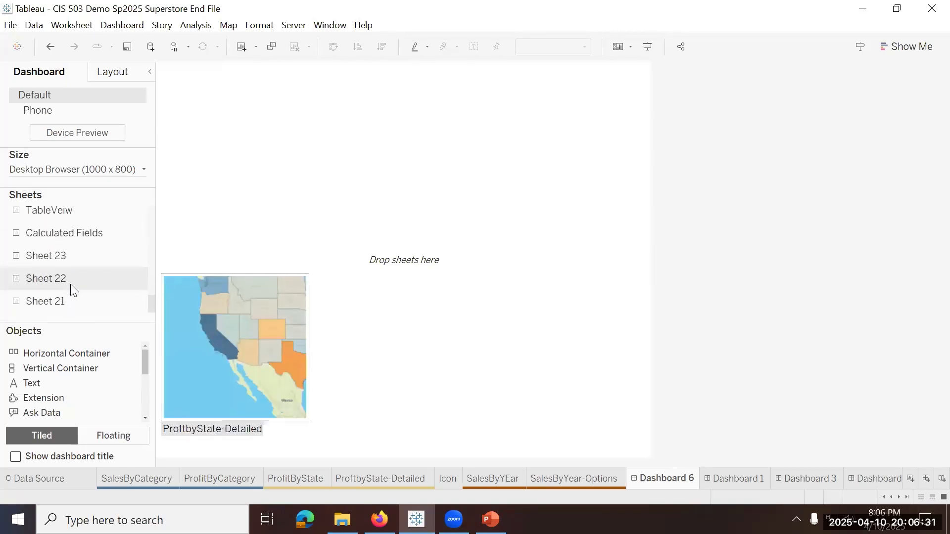
{"action": "scroll", "coordinate": [70, 287], "scroll_direction": "up", "scroll_amount": 10}
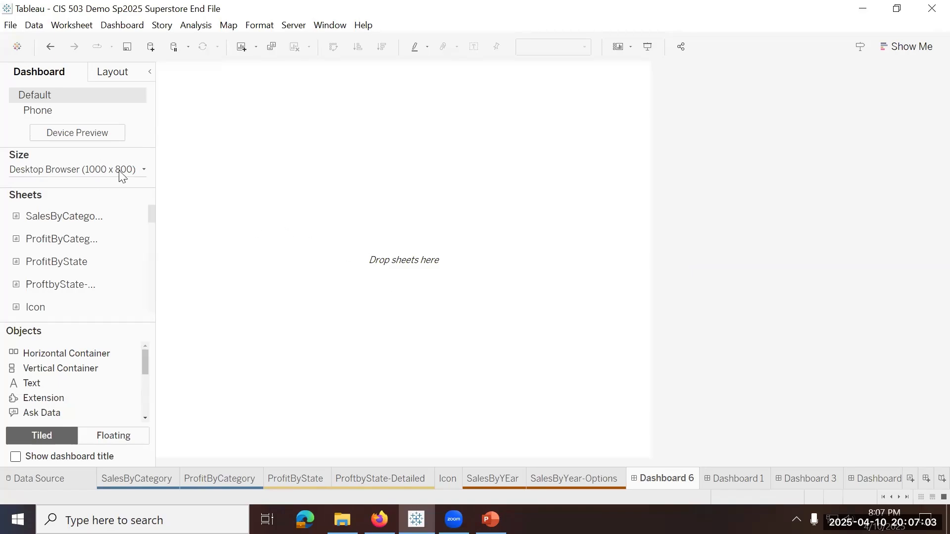
Step: Give the dashboard a fixed custom size of 1400 x 800 px, then show its Phone layout
{"action": "left_click", "coordinate": [144, 173]}
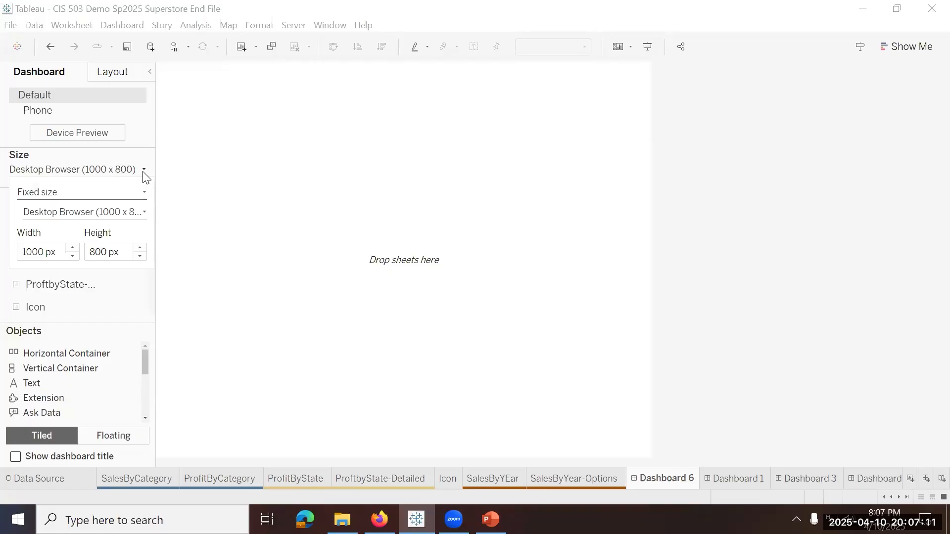
{"action": "left_click", "coordinate": [74, 249]}
{"action": "left_click", "coordinate": [74, 249]}
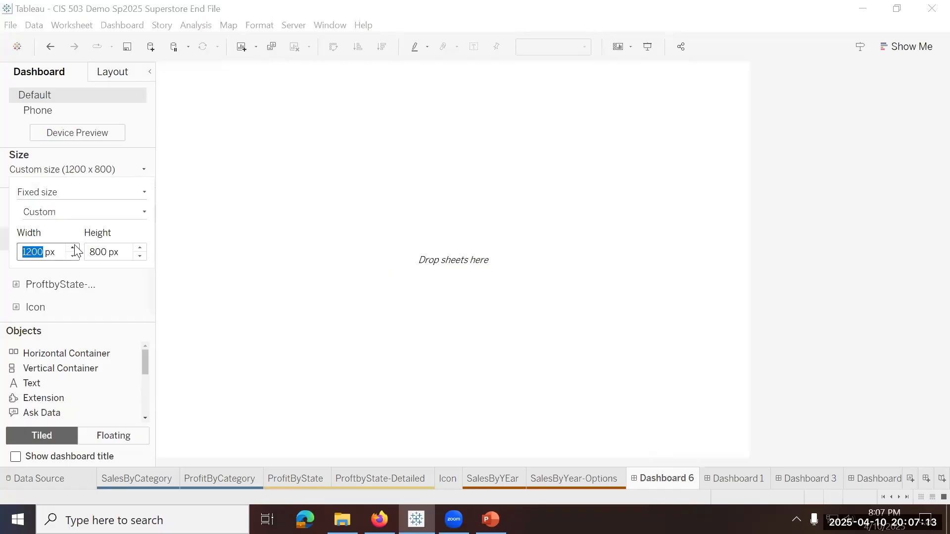
{"action": "left_click", "coordinate": [74, 248]}
{"action": "left_click", "coordinate": [74, 249]}
{"action": "left_click", "coordinate": [74, 248]}
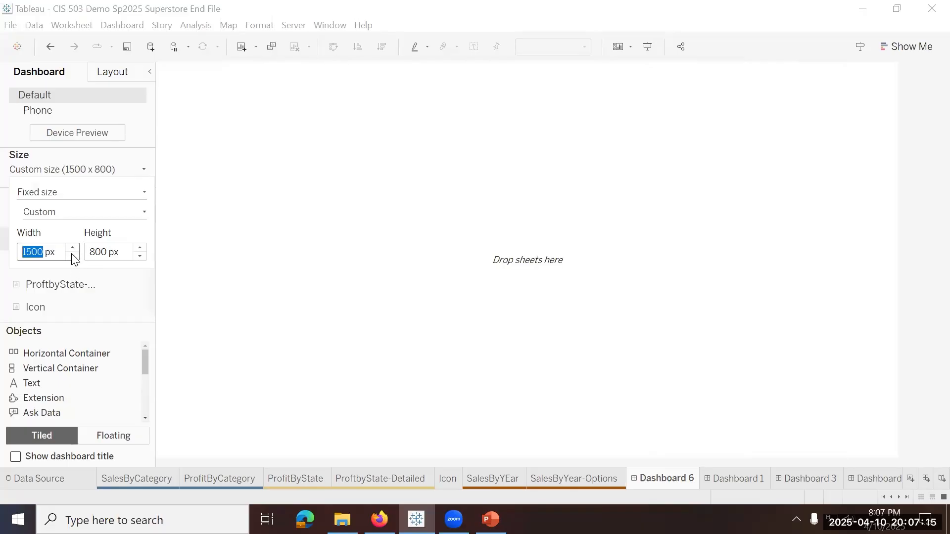
{"action": "left_click", "coordinate": [73, 256]}
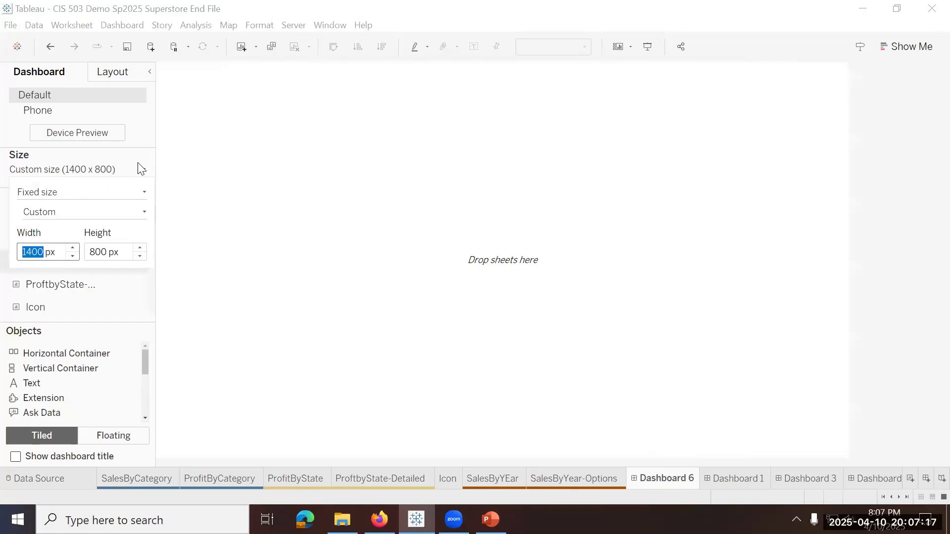
{"action": "left_click", "coordinate": [51, 111]}
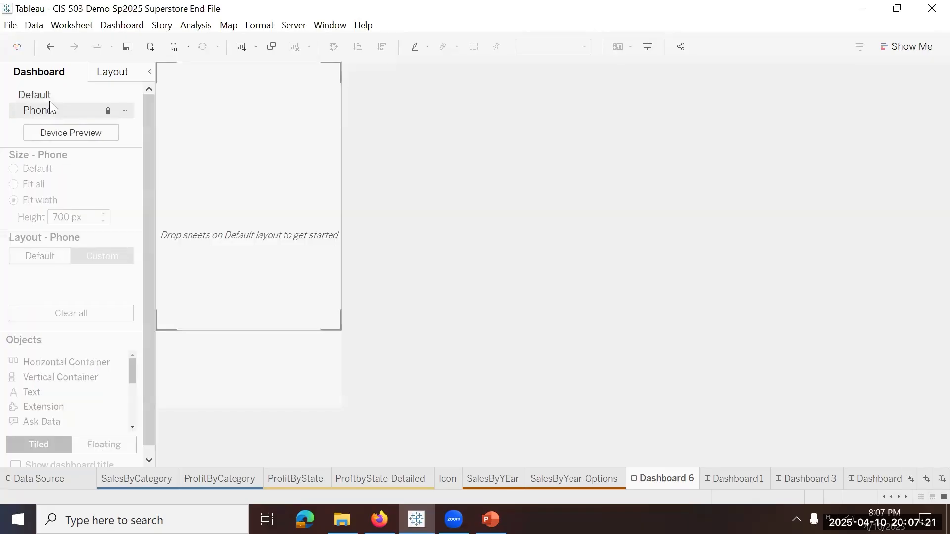
Step: Switch between the Default and Phone layouts, finishing on the Default layout
{"action": "left_click", "coordinate": [50, 97]}
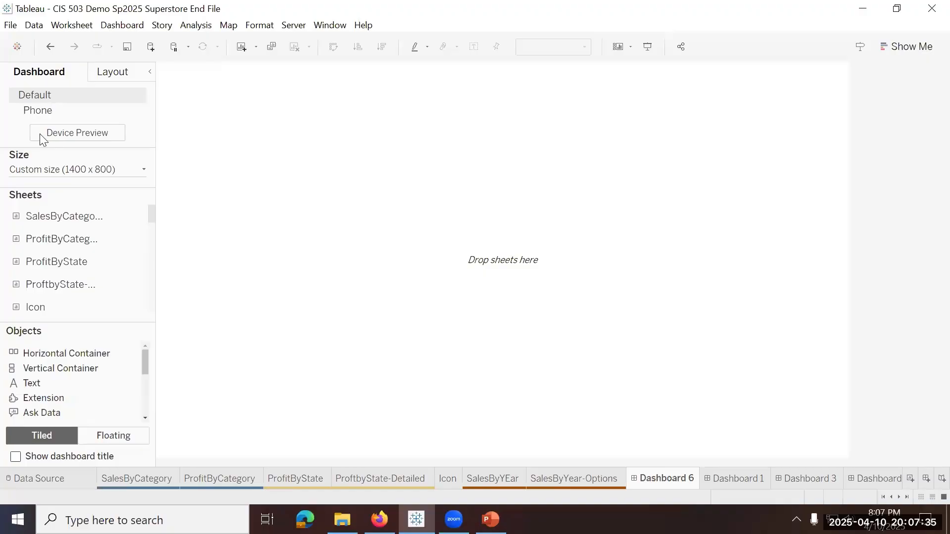
{"action": "left_click", "coordinate": [45, 111]}
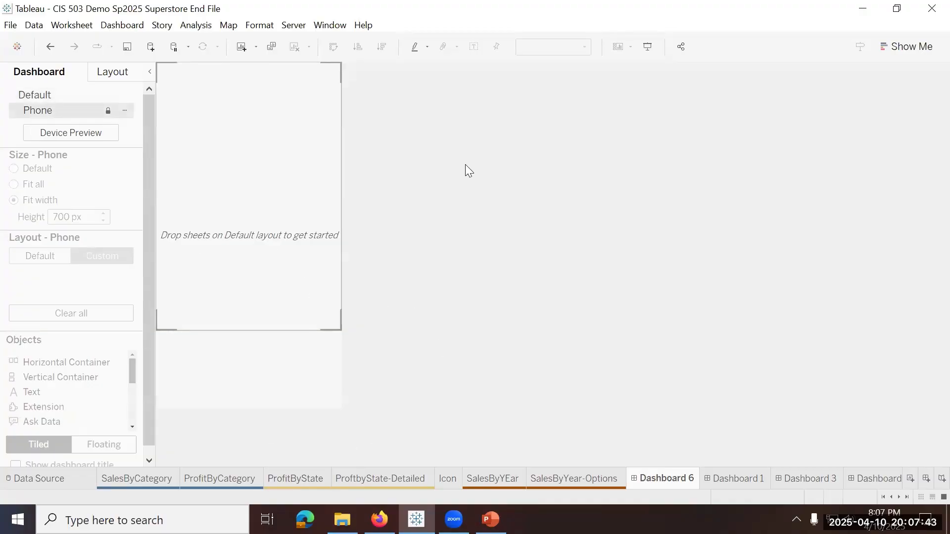
{"action": "left_click", "coordinate": [54, 97]}
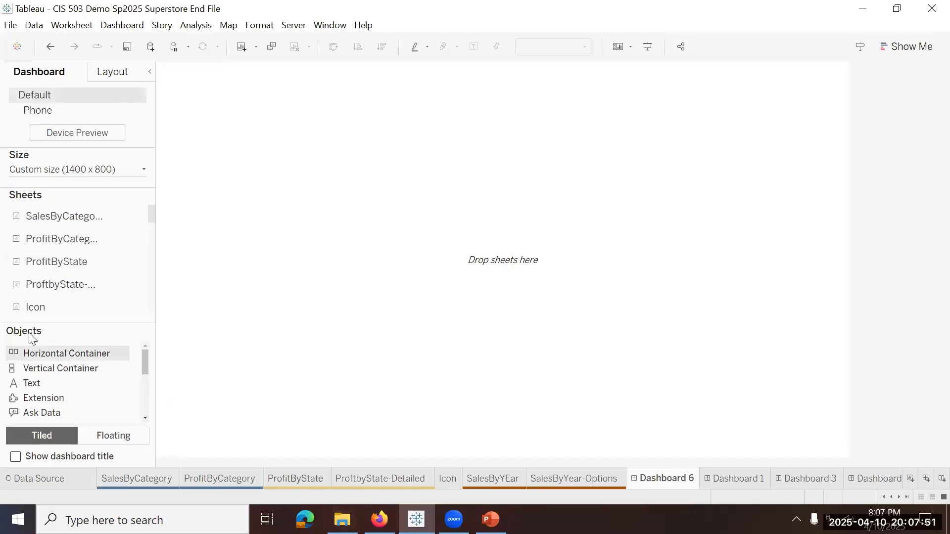
Step: Drop a Web Page object onto the Dashboard 6 canvas and switch over to Firefox
{"action": "scroll", "coordinate": [87, 401], "scroll_direction": "down", "scroll_amount": 1}
{"action": "scroll", "coordinate": [85, 401], "scroll_direction": "down", "scroll_amount": 4}
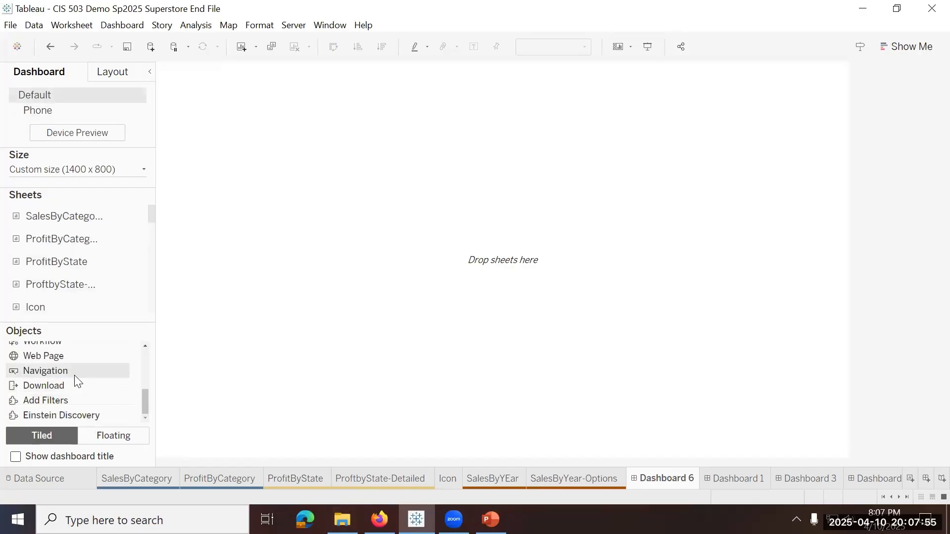
{"action": "scroll", "coordinate": [75, 380], "scroll_direction": "up", "scroll_amount": 1}
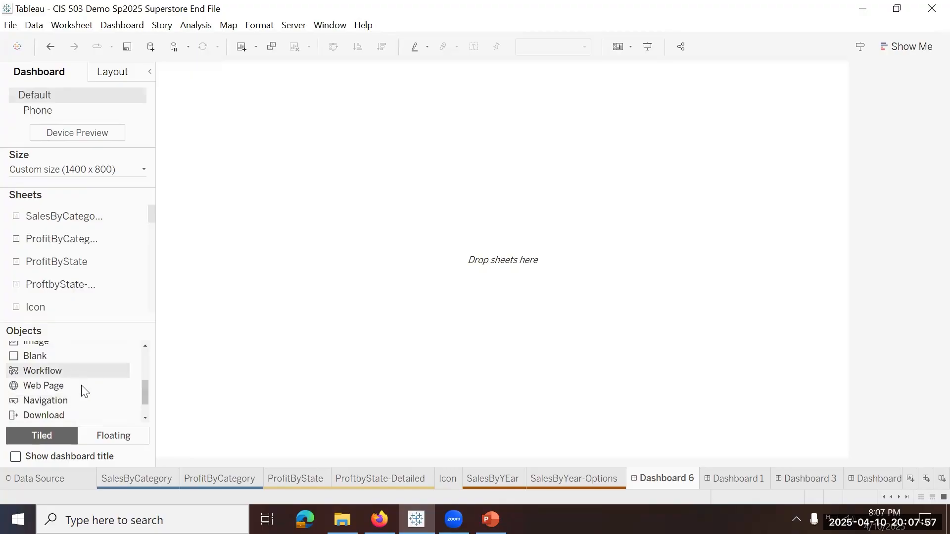
{"action": "left_click_drag", "start_coordinate": [82, 388], "coordinate": [249, 109]}
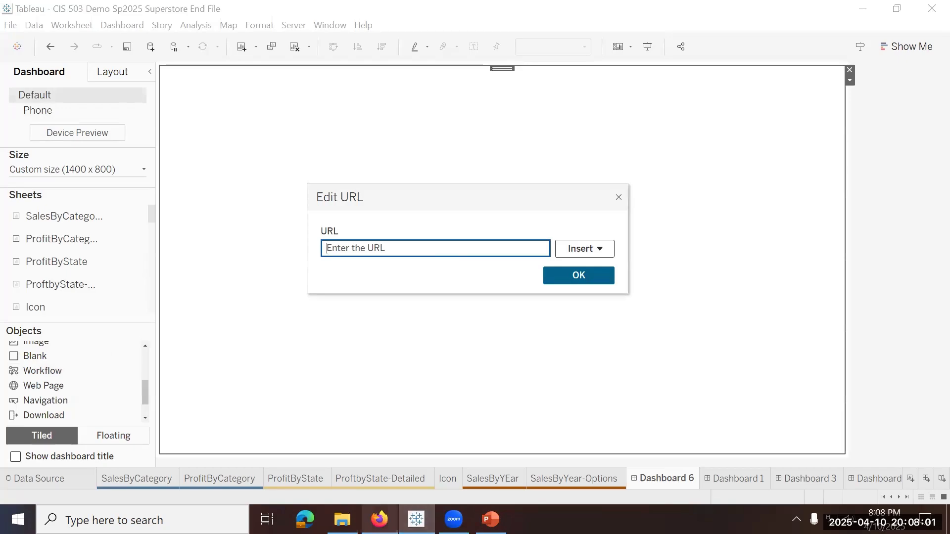
{"action": "left_click", "coordinate": [379, 520]}
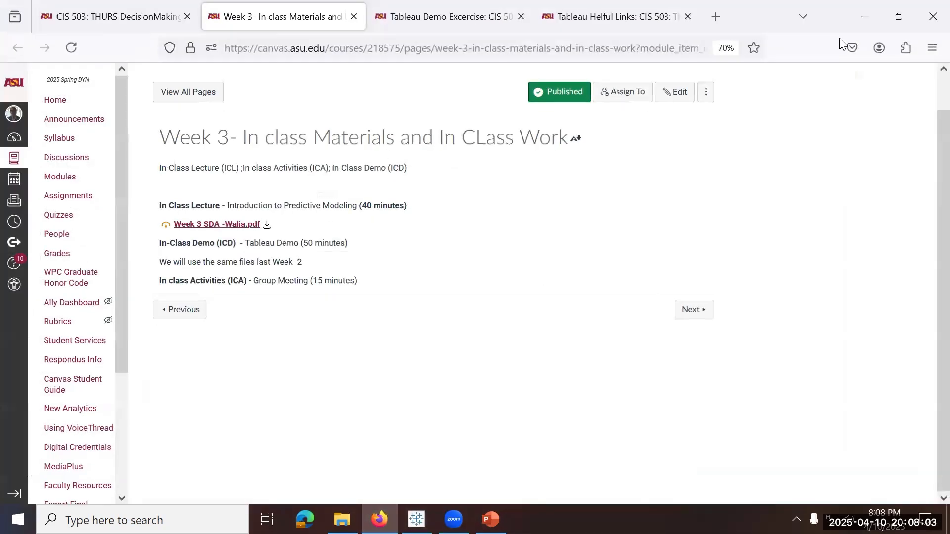
Step: Search Google for 'wp carey school of business' in a new Firefox tab
{"action": "left_click", "coordinate": [127, 23]}
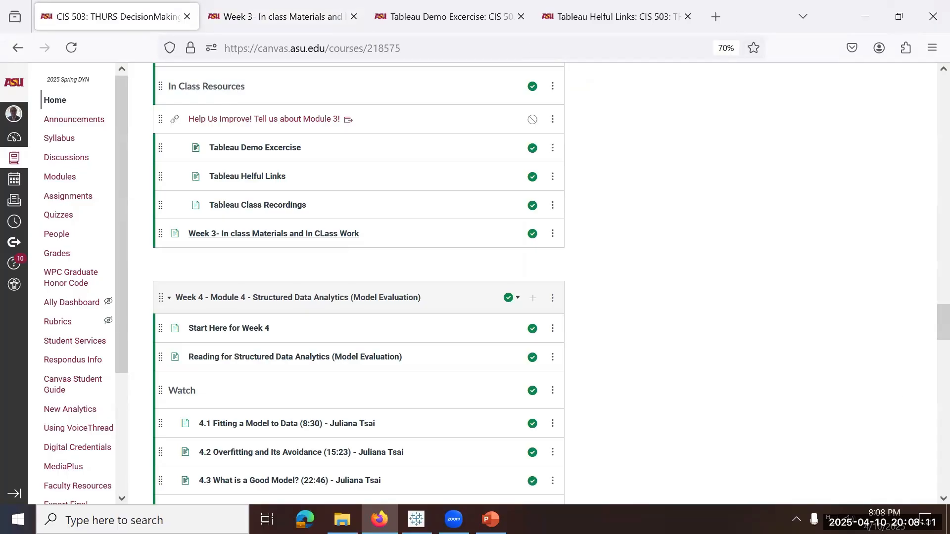
{"action": "key", "text": "ctrl+t"}
{"action": "type", "text": "wp care"}
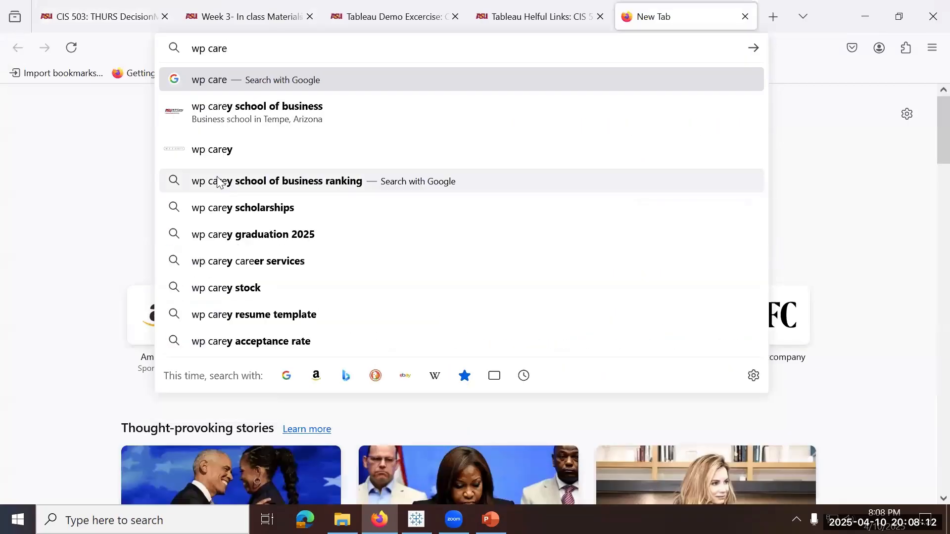
{"action": "left_click", "coordinate": [242, 113]}
Step: Copy the Google results page address into Tableau's Edit URL prompt
{"action": "left_click", "coordinate": [285, 48]}
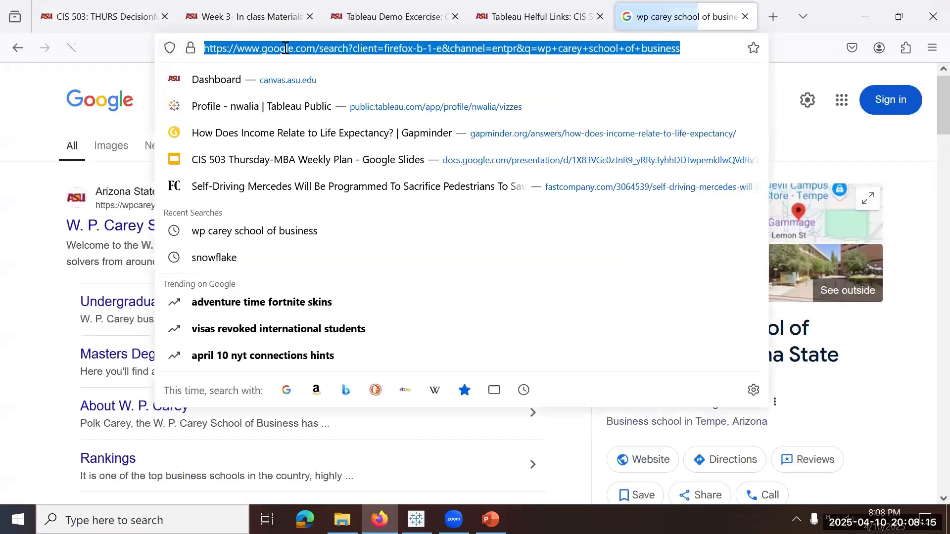
{"action": "key", "text": "ctrl+c"}
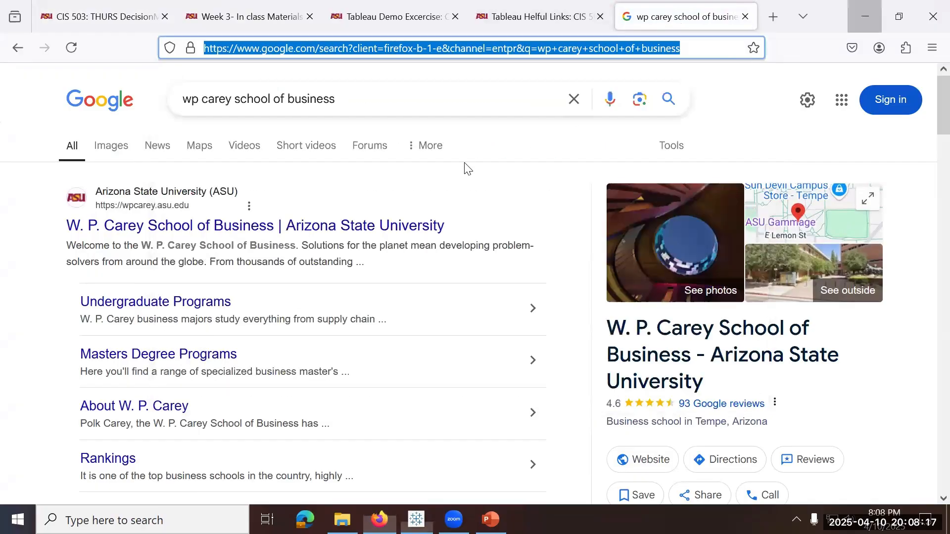
{"action": "left_click", "coordinate": [869, 16]}
{"action": "key", "text": "ctrl+v"}
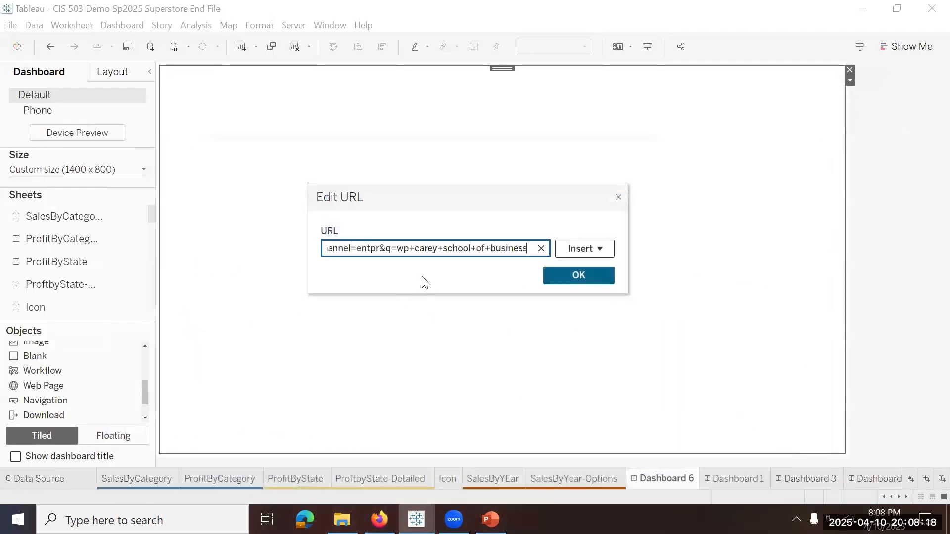
Step: Load the Google results URL, preview it in presentation mode, then delete the web page object
{"action": "left_click", "coordinate": [594, 276]}
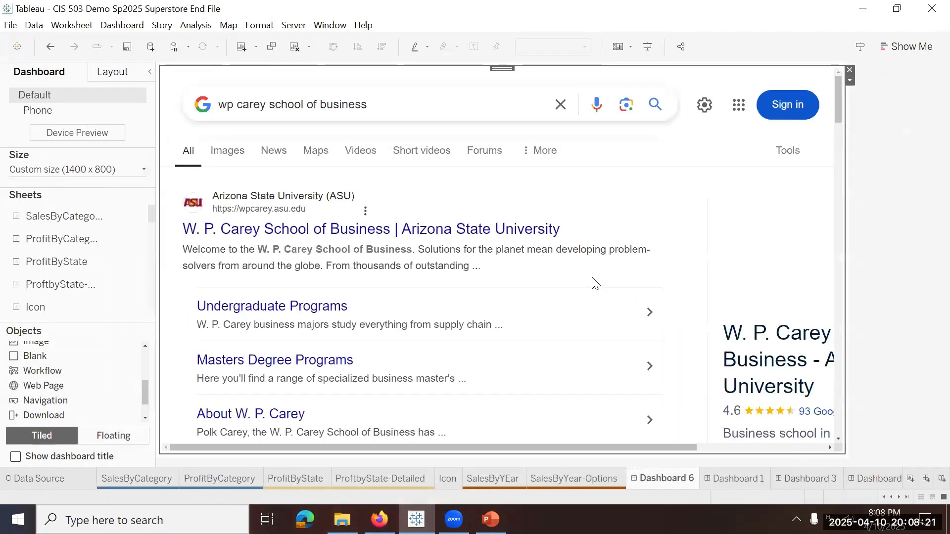
{"action": "left_click", "coordinate": [650, 46]}
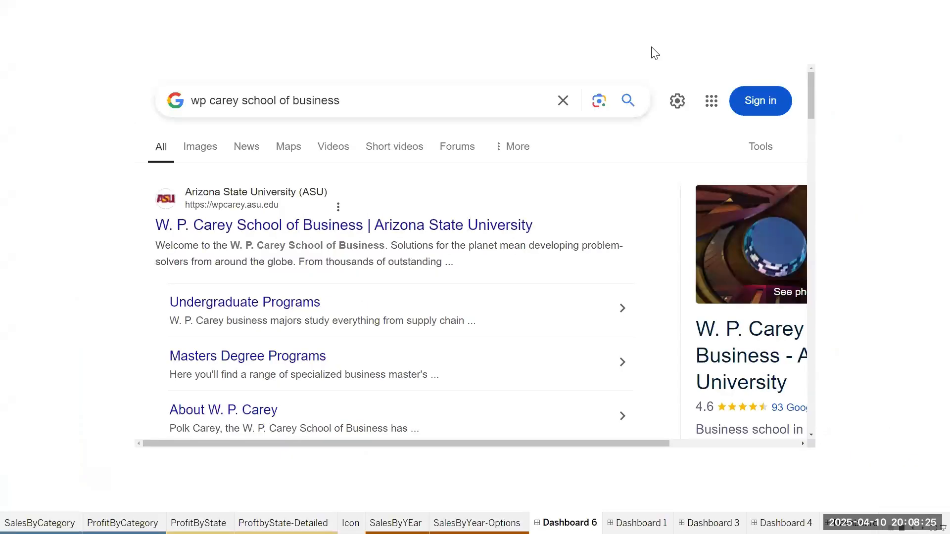
{"action": "key", "text": "Escape"}
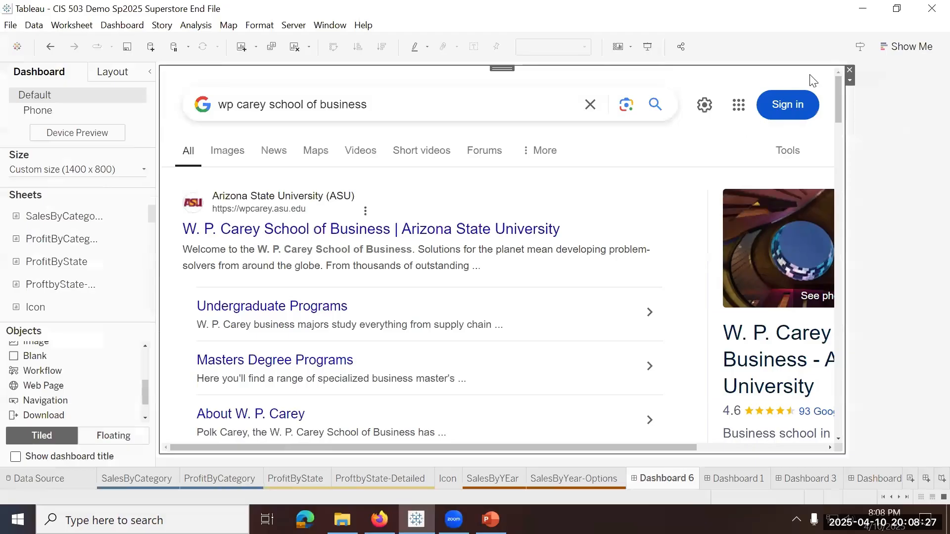
{"action": "left_click", "coordinate": [850, 69]}
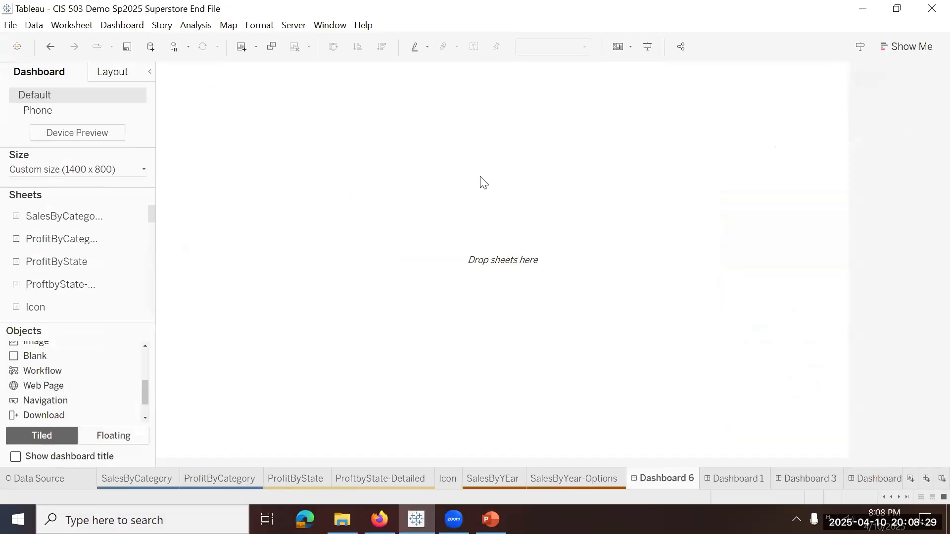
{"action": "scroll", "coordinate": [94, 396], "scroll_direction": "up", "scroll_amount": 3}
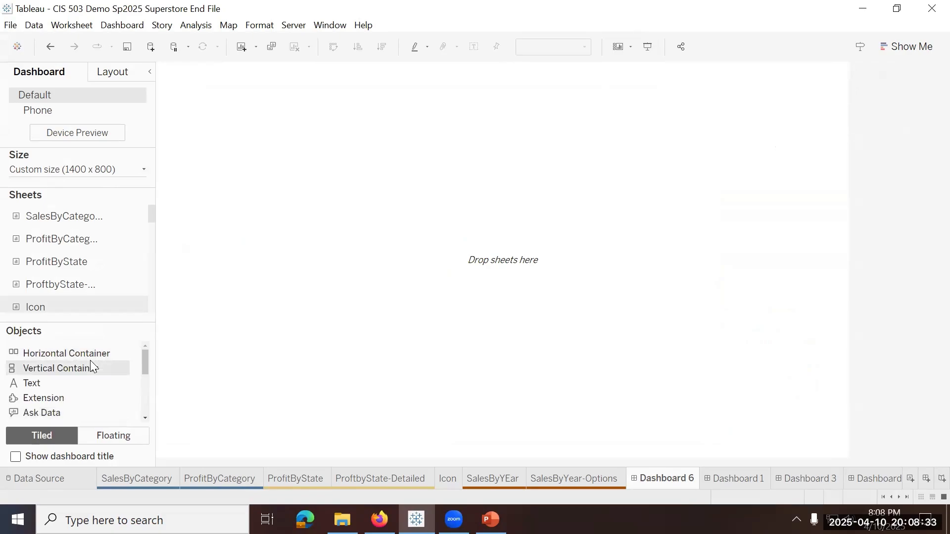
{"action": "mouse_move", "coordinate": [110, 253]}
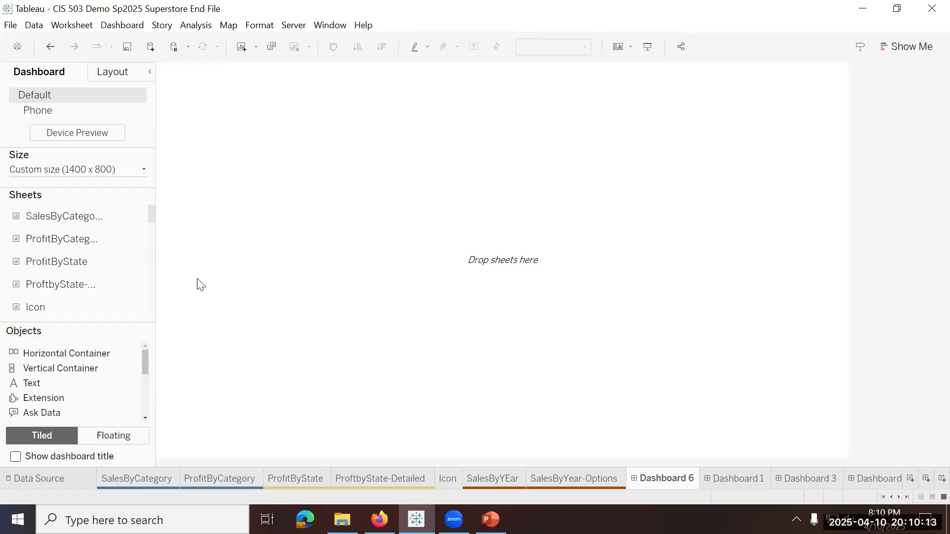
{"action": "mouse_move", "coordinate": [75, 220]}
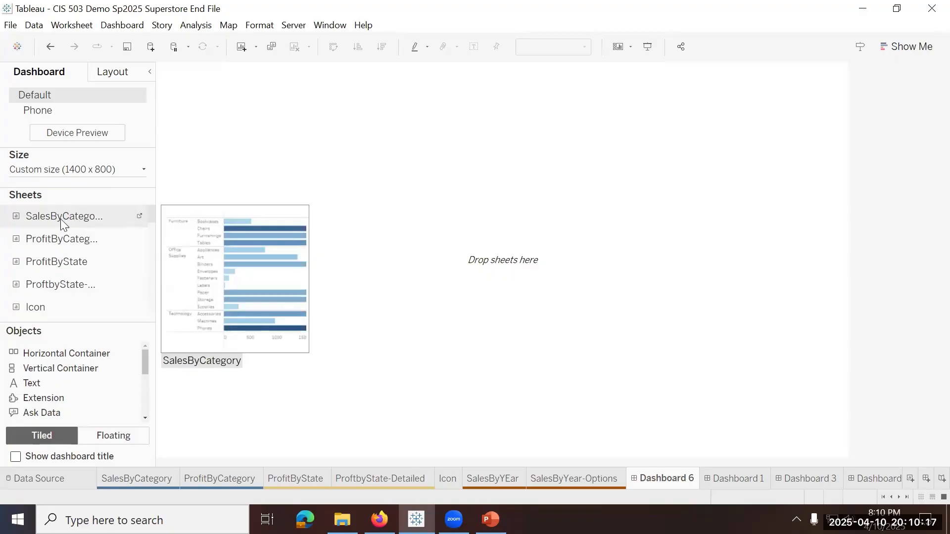
Step: Drop SalesByCategory onto Dashboard 6 and select its Region, State/Province filters and Sales legend container
{"action": "left_click_drag", "start_coordinate": [60, 217], "coordinate": [243, 150]}
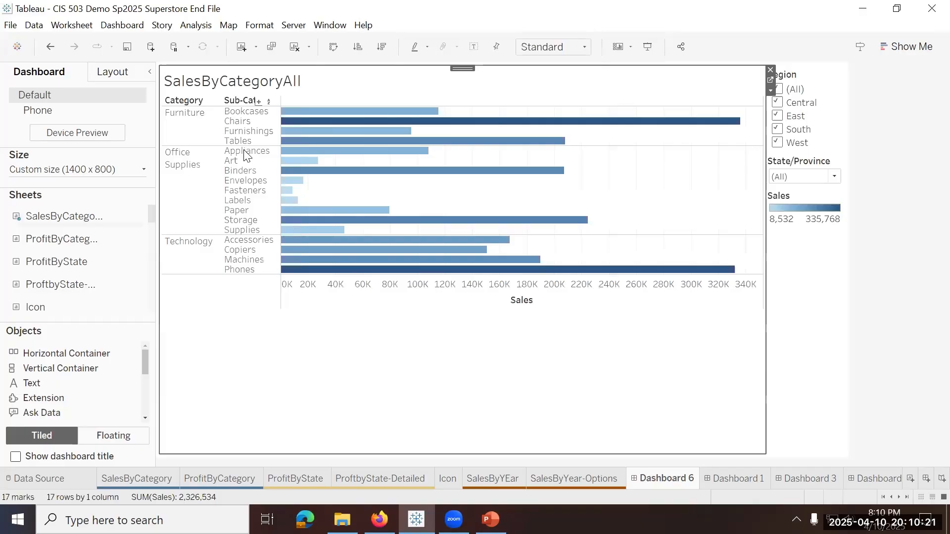
{"action": "left_click", "coordinate": [826, 340]}
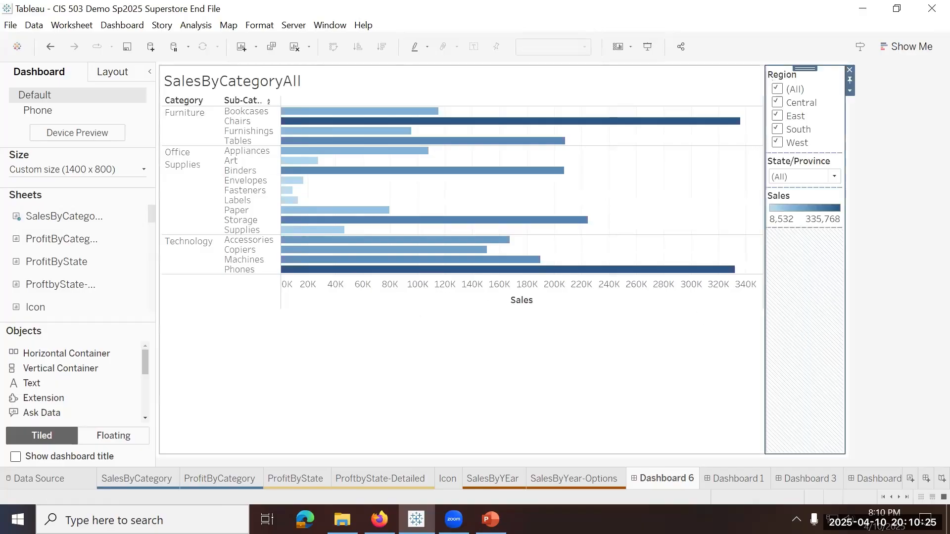
{"action": "mouse_move", "coordinate": [490, 519]}
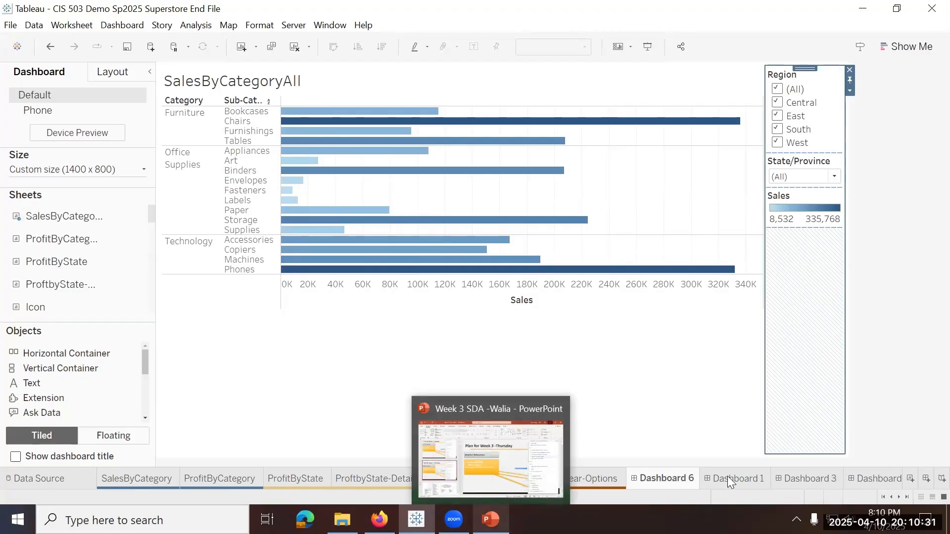
{"action": "left_click", "coordinate": [136, 479]}
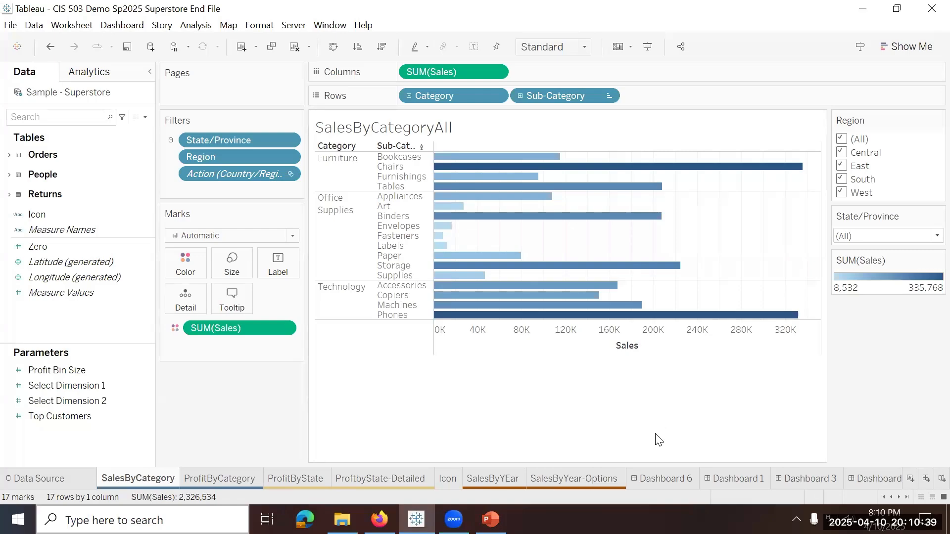
{"action": "left_click", "coordinate": [867, 478]}
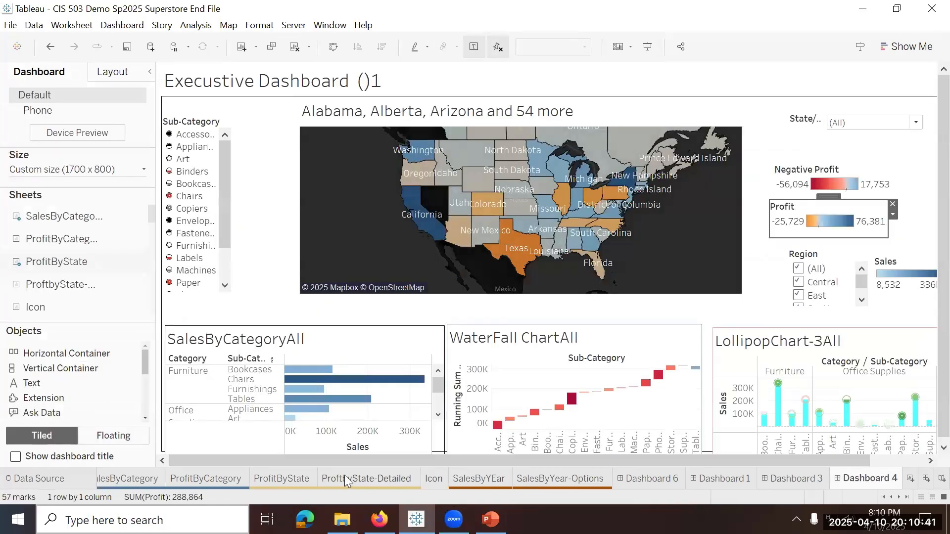
{"action": "left_click", "coordinate": [899, 497]}
{"action": "left_click", "coordinate": [899, 498]}
{"action": "left_click", "coordinate": [734, 476]}
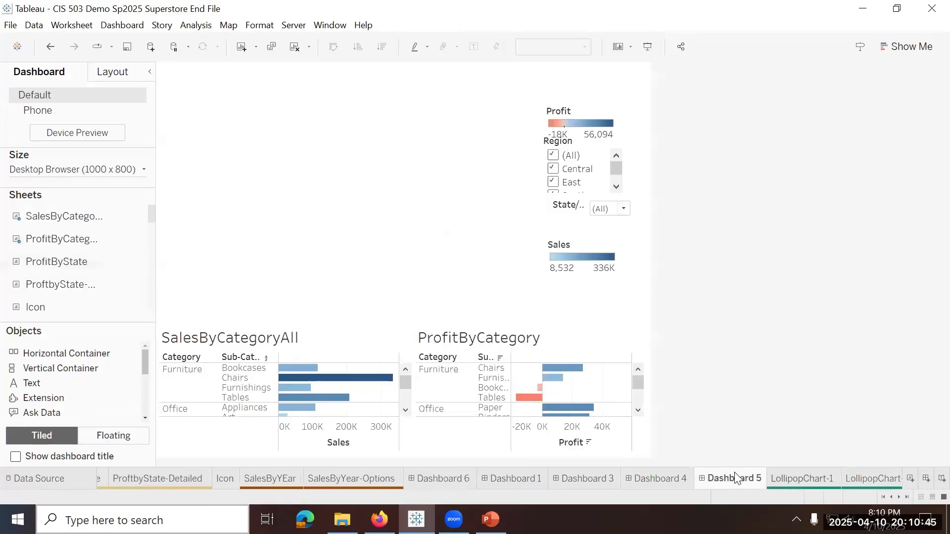
{"action": "left_click", "coordinate": [427, 477]}
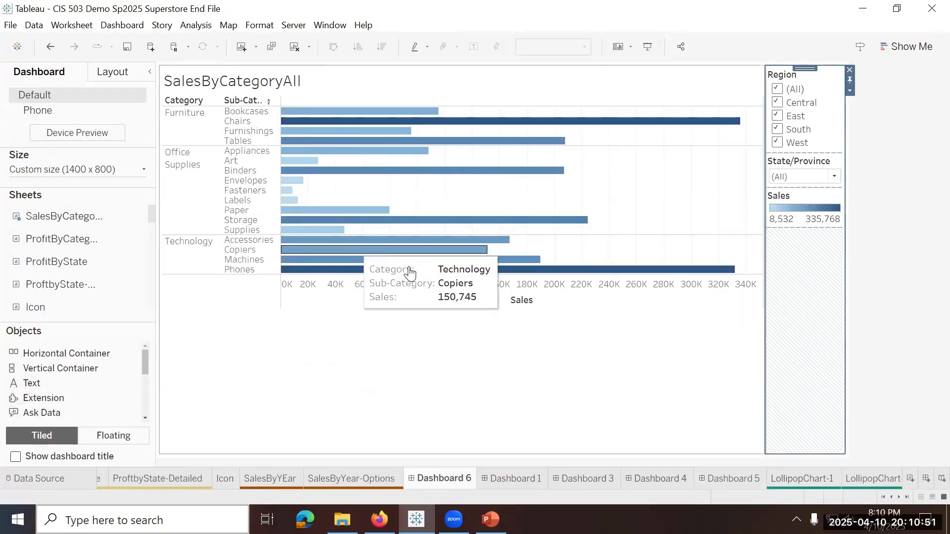
Step: Add the ProfitByState map on the right and LollipopChart-3 below the SalesByCategoryAll bars
{"action": "left_click_drag", "start_coordinate": [69, 263], "coordinate": [707, 152]}
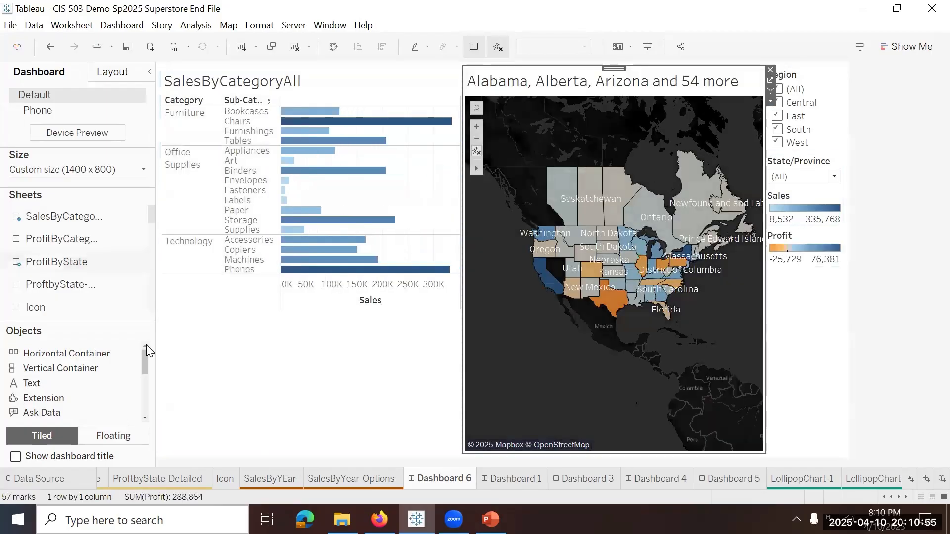
{"action": "scroll", "coordinate": [50, 287], "scroll_direction": "down", "scroll_amount": 3}
{"action": "left_click_drag", "start_coordinate": [64, 284], "coordinate": [293, 334]}
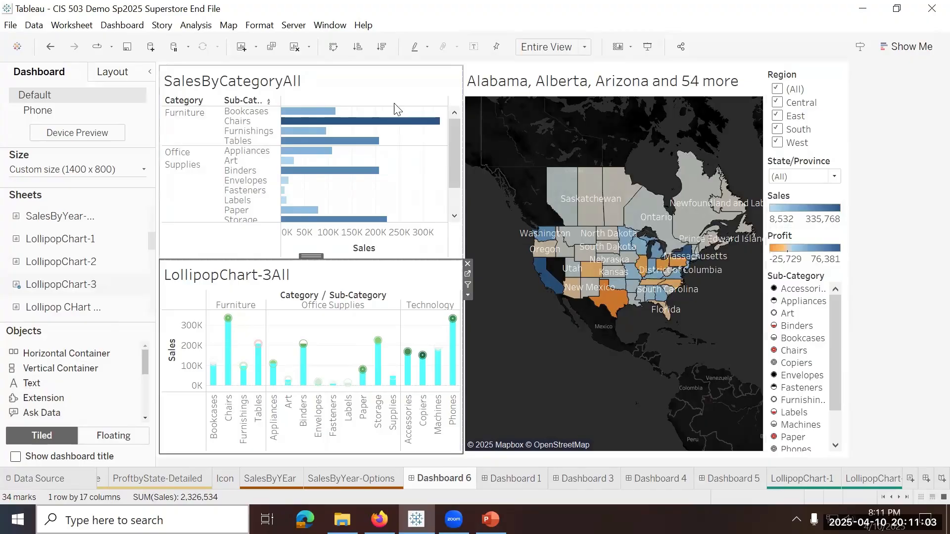
{"action": "left_click", "coordinate": [421, 90]}
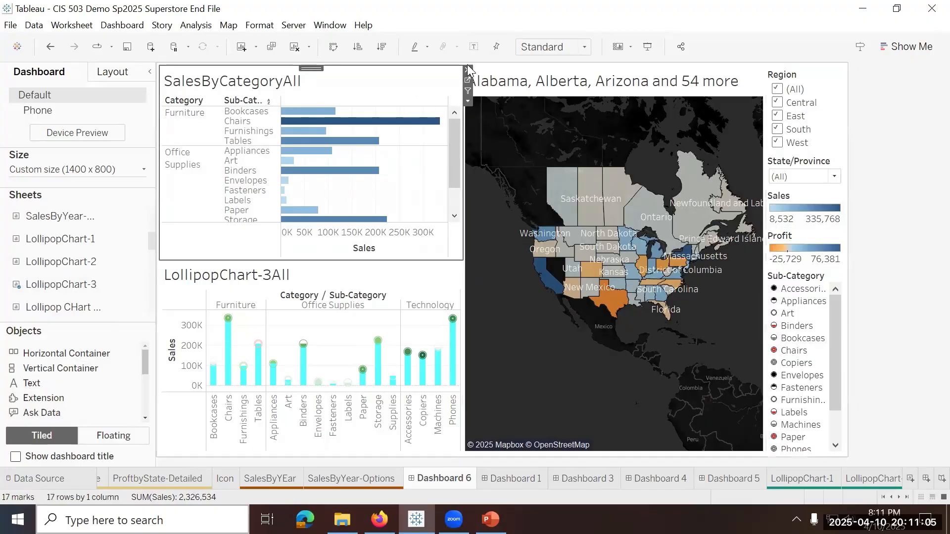
Step: Remove SalesByCategoryAll, LollipopChart-3All and the map with its filter and legend
{"action": "left_click", "coordinate": [468, 69]}
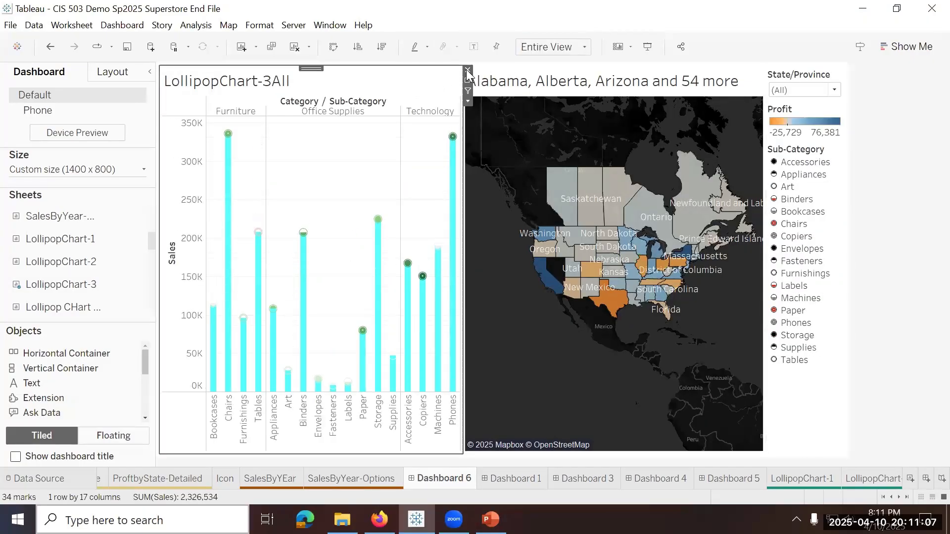
{"action": "left_click", "coordinate": [468, 70]}
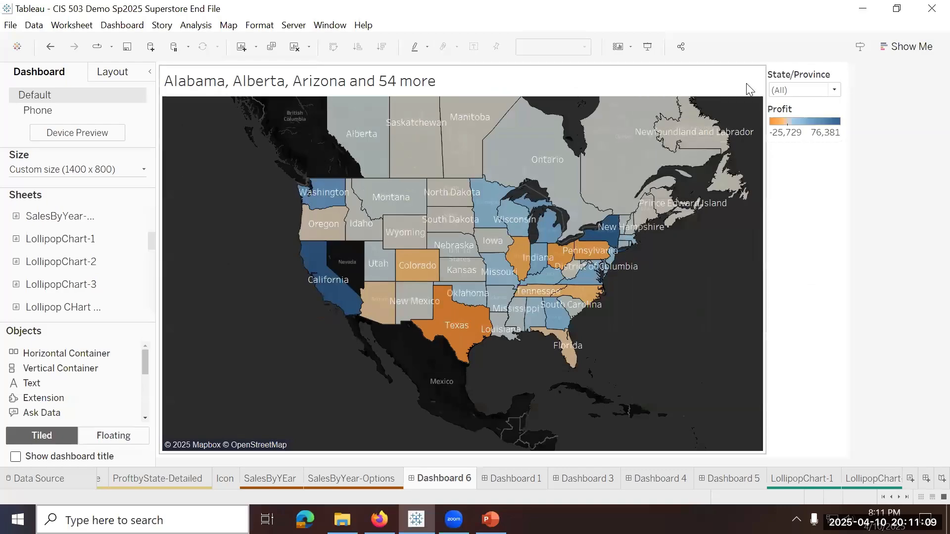
{"action": "left_click", "coordinate": [770, 70]}
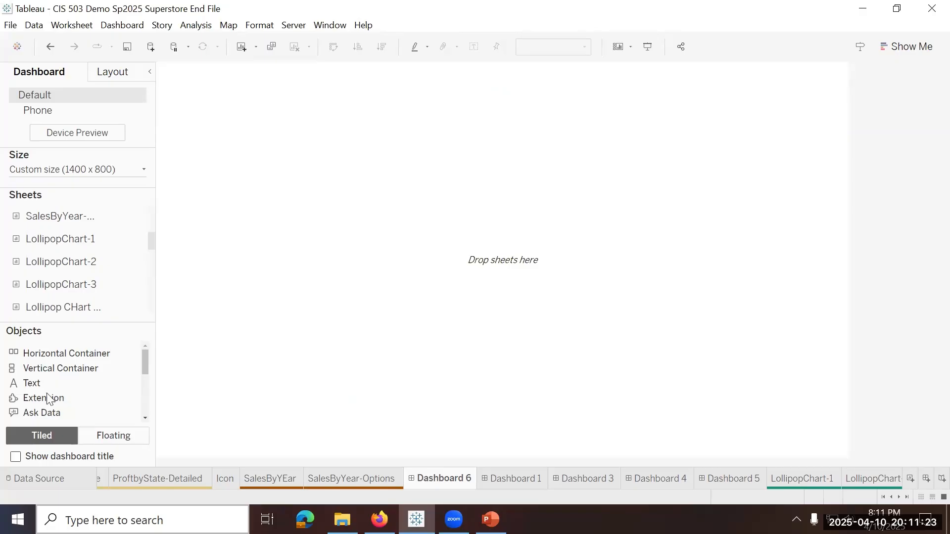
Step: Switch to Floating and place SalesByYear-Options, SalesByCategoryAll and ProftbyState-Detailed, moving the line chart lower-left
{"action": "left_click", "coordinate": [117, 436]}
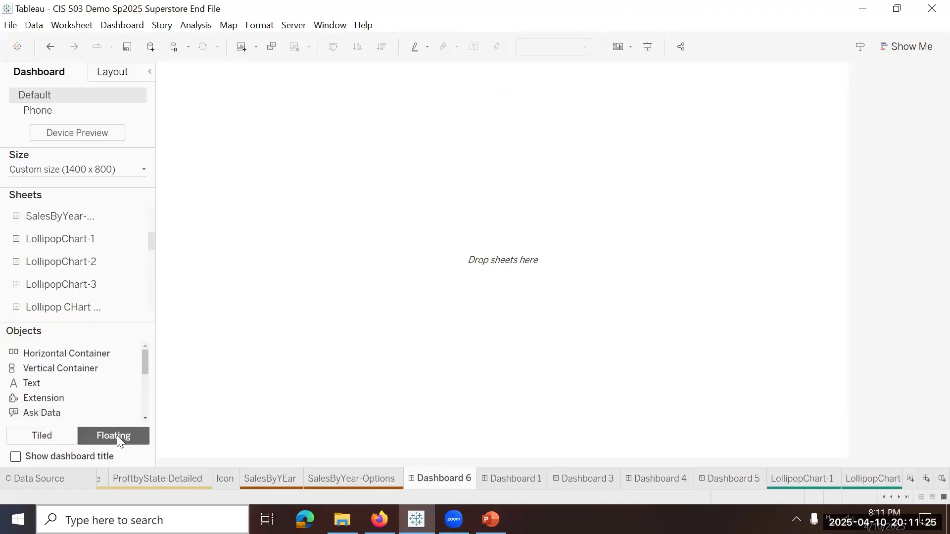
{"action": "left_click_drag", "start_coordinate": [115, 228], "coordinate": [190, 278]}
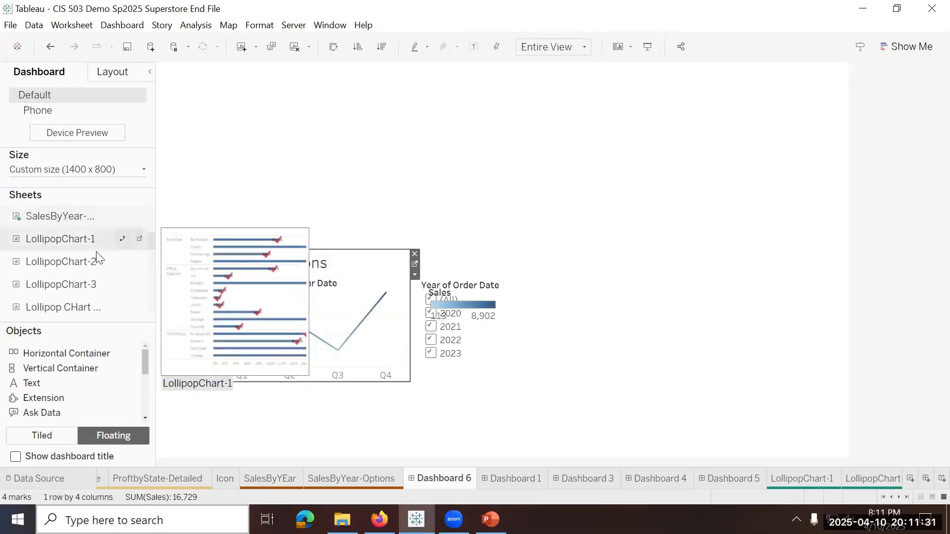
{"action": "scroll", "coordinate": [94, 245], "scroll_direction": "up", "scroll_amount": 3}
{"action": "left_click_drag", "start_coordinate": [86, 217], "coordinate": [595, 292]}
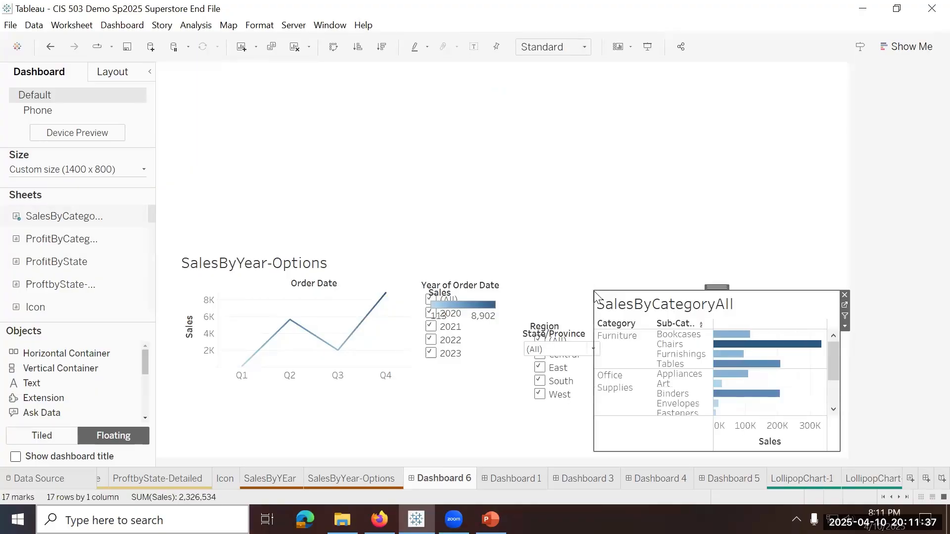
{"action": "left_click", "coordinate": [289, 250]}
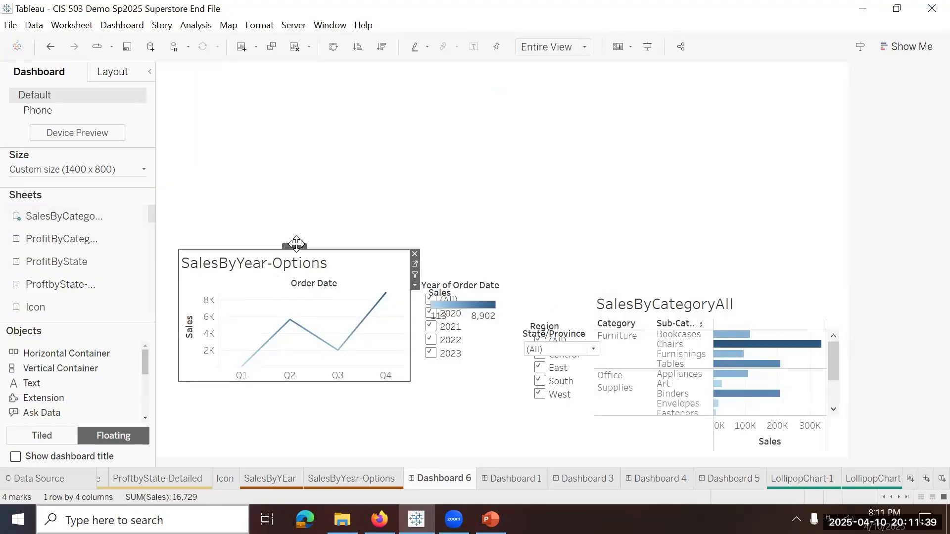
{"action": "left_click_drag", "start_coordinate": [290, 242], "coordinate": [272, 315]}
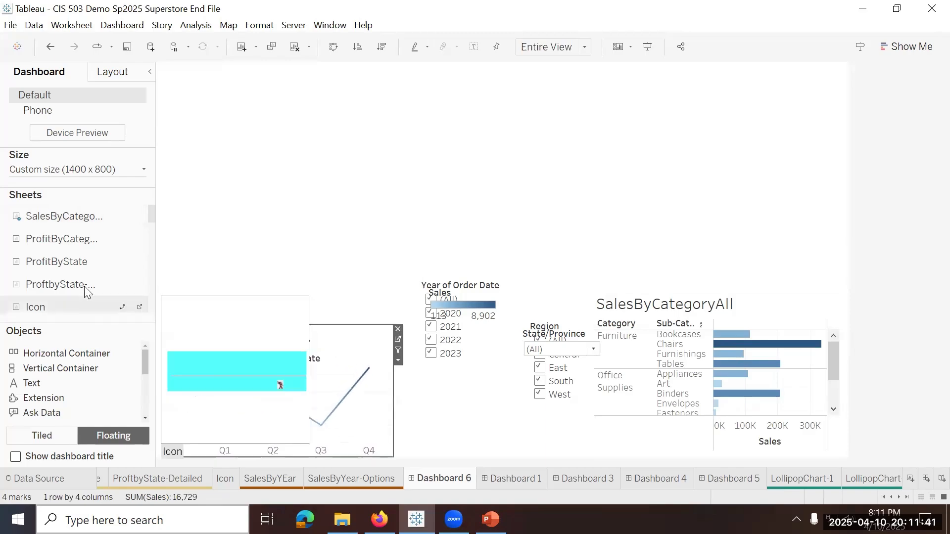
{"action": "left_click_drag", "start_coordinate": [84, 286], "coordinate": [351, 120]}
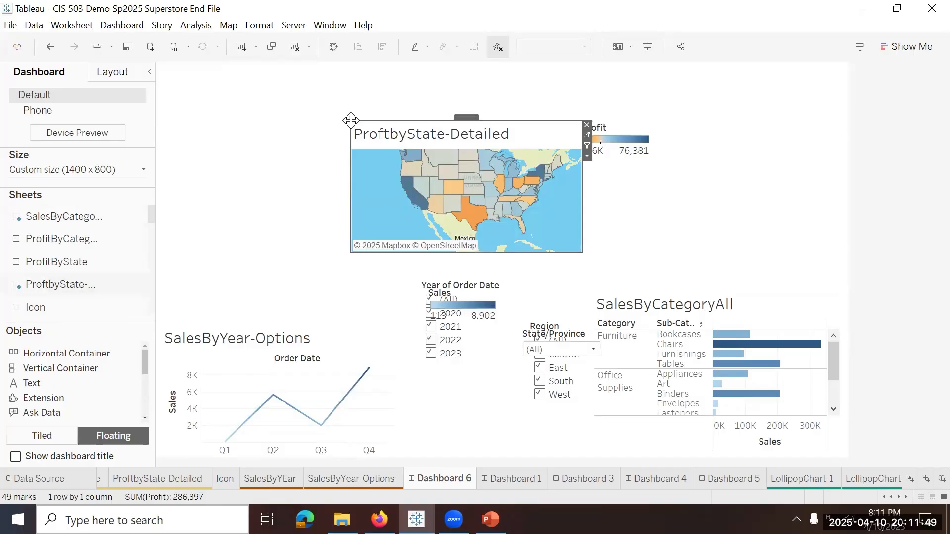
Step: Float the Stacked Area Chart at the bottom centre and nudge the ProftbyState-Detailed map up-left
{"action": "mouse_move", "coordinate": [69, 261]}
{"action": "scroll", "coordinate": [70, 273], "scroll_direction": "down", "scroll_amount": 3}
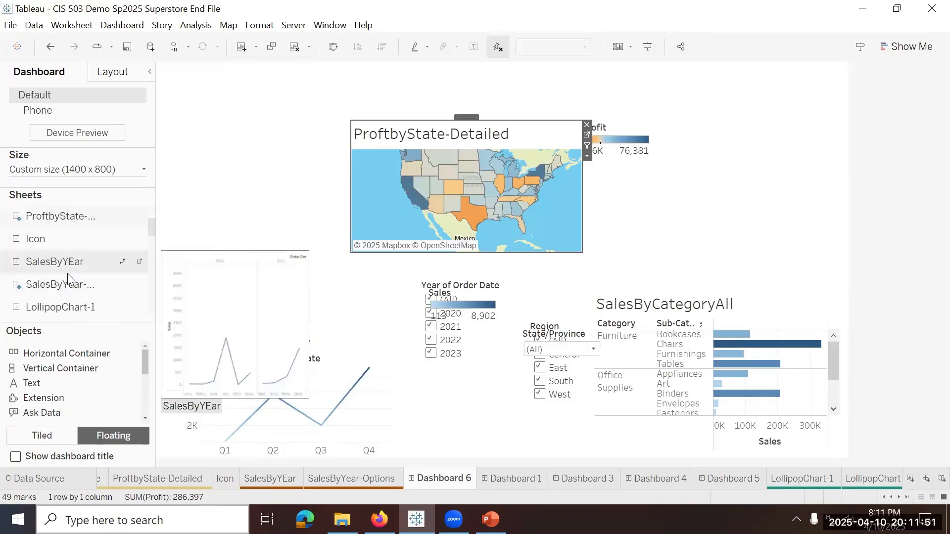
{"action": "mouse_move", "coordinate": [74, 316]}
{"action": "scroll", "coordinate": [74, 316], "scroll_direction": "down", "scroll_amount": 5}
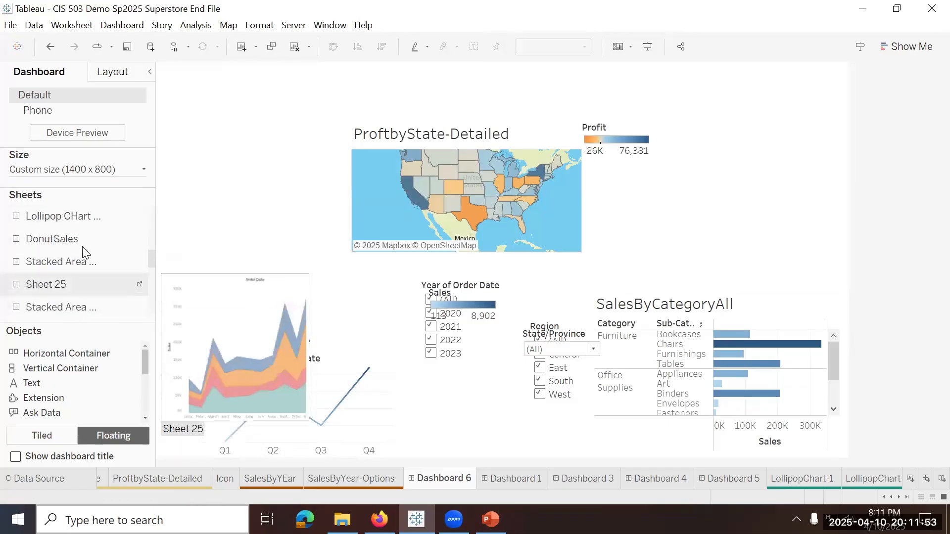
{"action": "left_click_drag", "start_coordinate": [78, 266], "coordinate": [377, 322]}
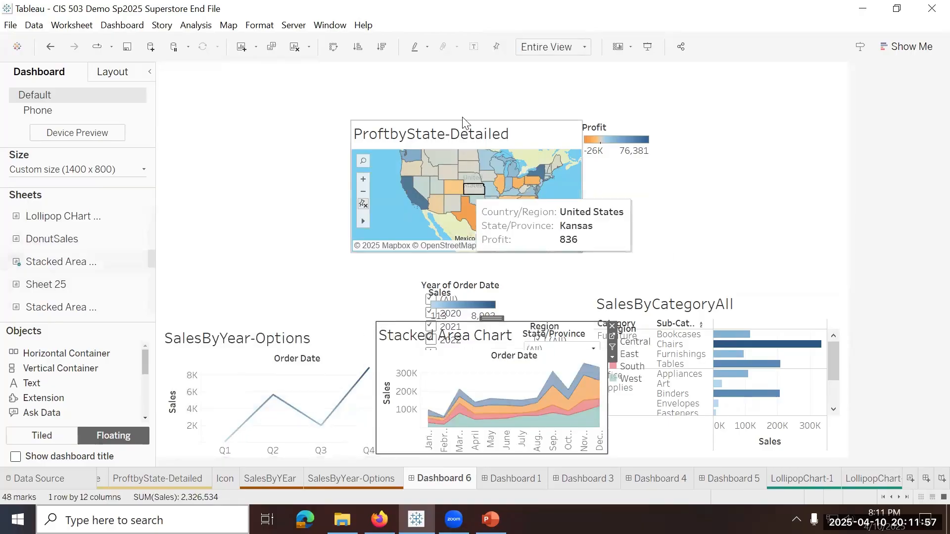
{"action": "left_click", "coordinate": [442, 130]}
{"action": "left_click_drag", "start_coordinate": [458, 116], "coordinate": [446, 93]}
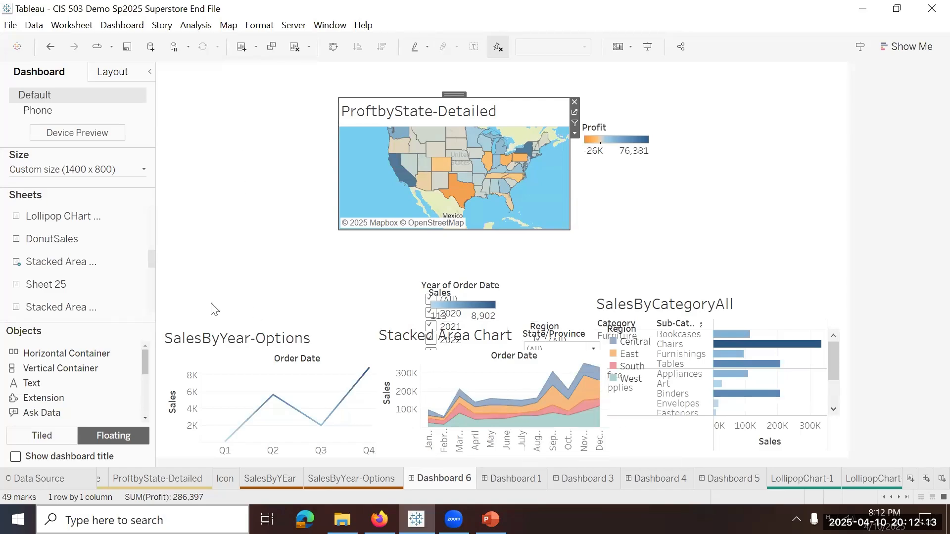
Step: Move the Year of Order Date filter to the top right with the Sales legend beneath it
{"action": "left_click", "coordinate": [433, 291]}
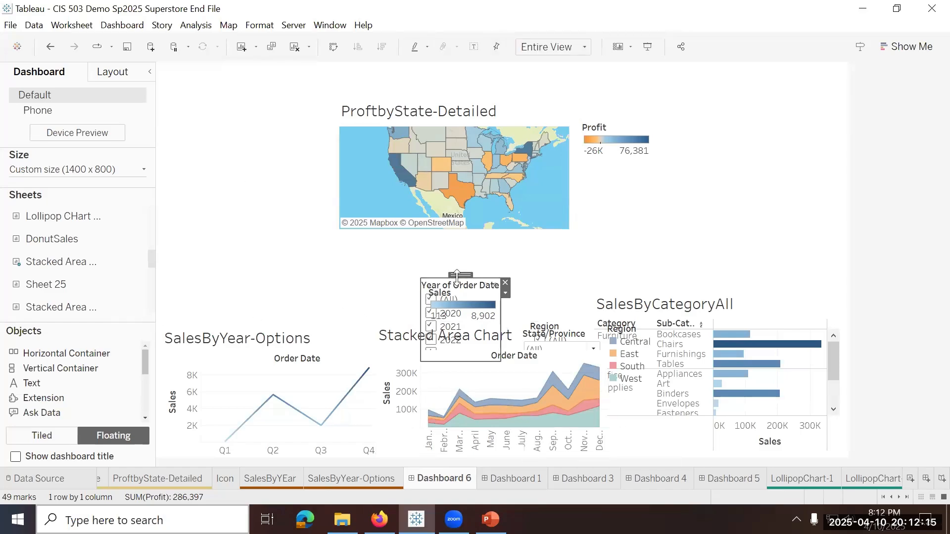
{"action": "left_click_drag", "start_coordinate": [460, 275], "coordinate": [791, 72]}
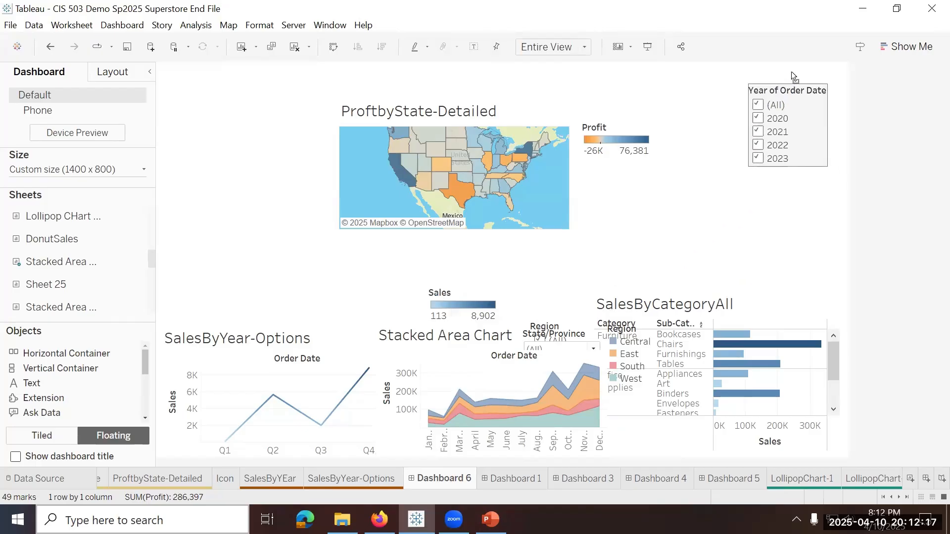
{"action": "left_click", "coordinate": [473, 292]}
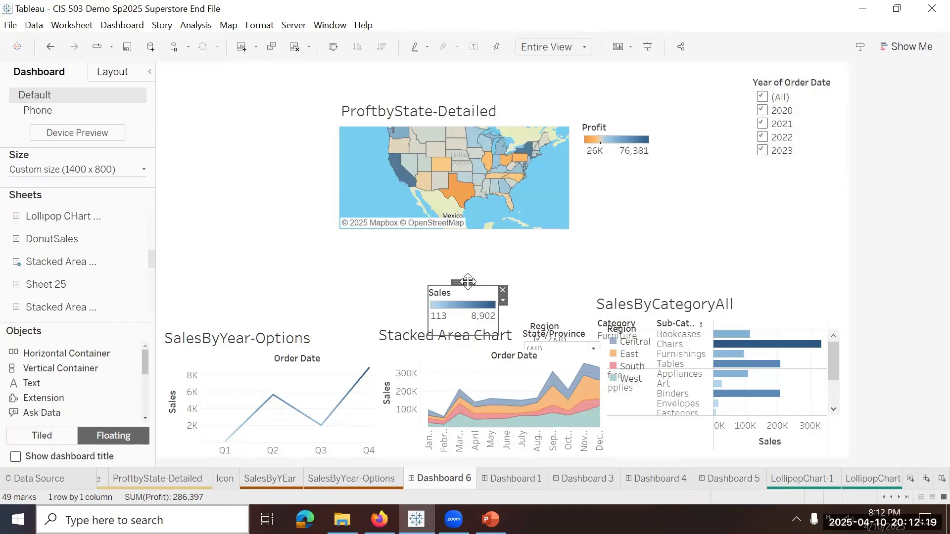
{"action": "left_click_drag", "start_coordinate": [465, 281], "coordinate": [721, 231]}
{"action": "left_click_drag", "start_coordinate": [807, 199], "coordinate": [799, 185]}
Step: Move the Region filter beside the Profit legend and the Region colour legend off the bar chart
{"action": "left_click", "coordinate": [535, 329]}
{"action": "left_click", "coordinate": [535, 329]}
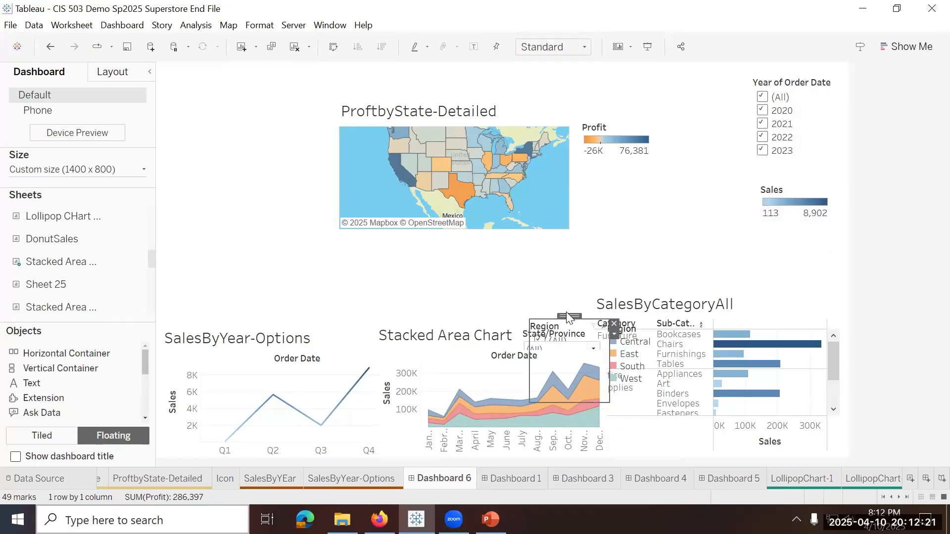
{"action": "left_click_drag", "start_coordinate": [568, 315], "coordinate": [693, 159]}
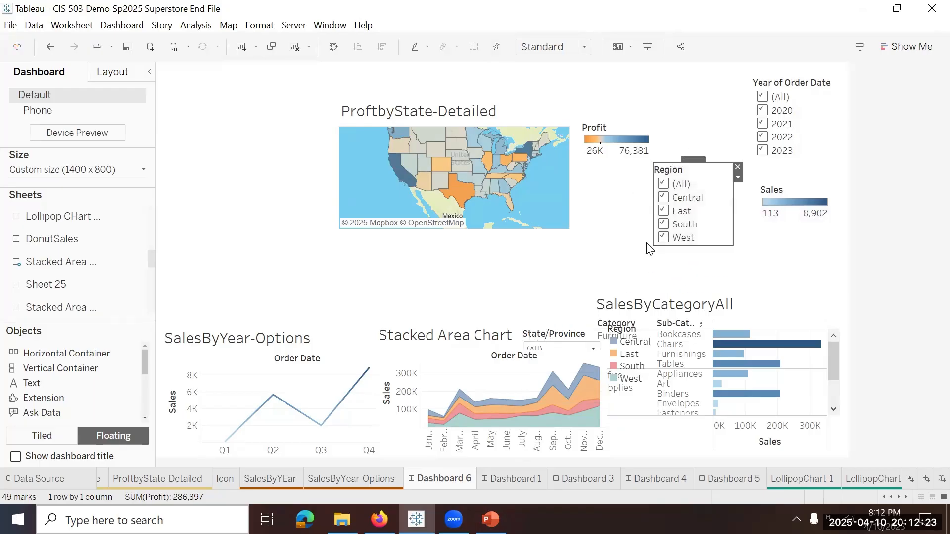
{"action": "left_click", "coordinate": [617, 327]}
{"action": "left_click", "coordinate": [617, 326]}
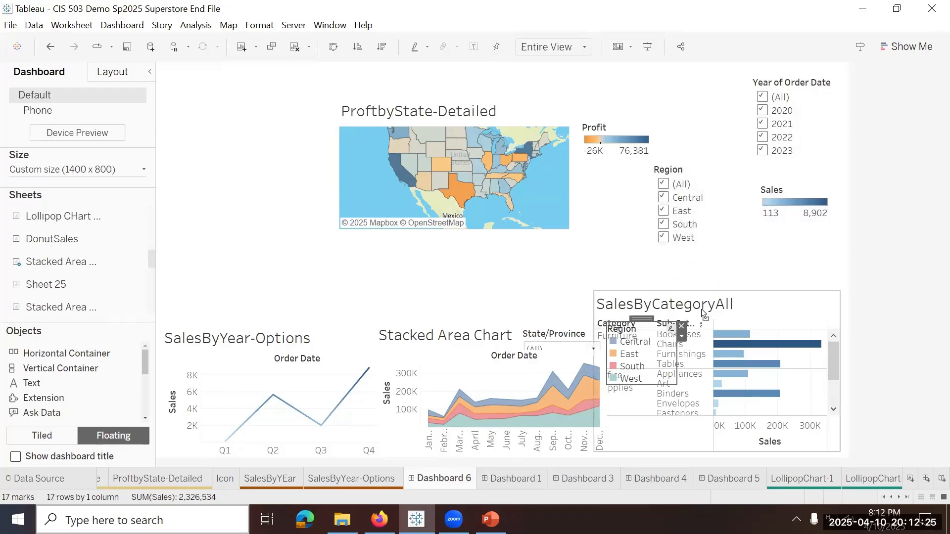
{"action": "left_click_drag", "start_coordinate": [643, 314], "coordinate": [703, 79]}
{"action": "left_click", "coordinate": [554, 346]}
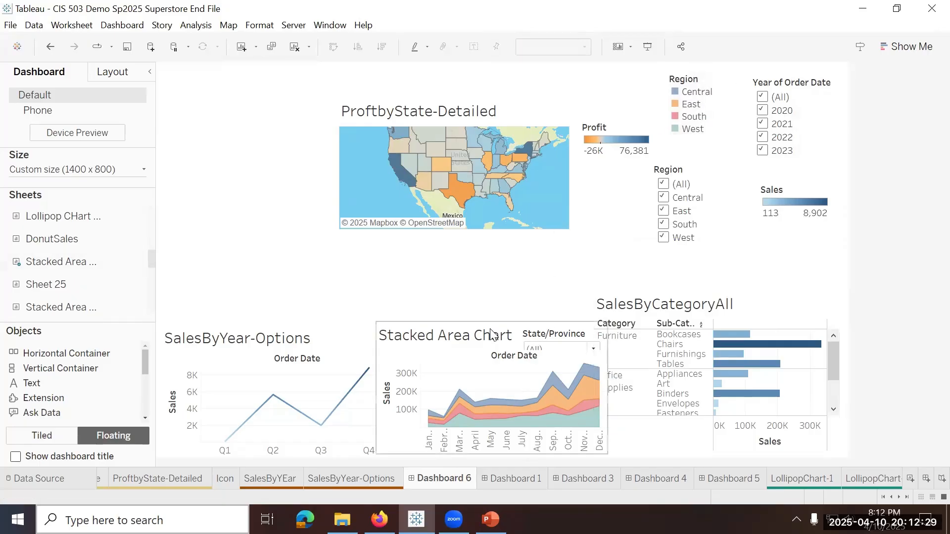
Step: Place the State/Province filter below the Sales legend and line up SalesByYear-Options and the Stacked Area Chart
{"action": "left_click_drag", "start_coordinate": [494, 319], "coordinate": [416, 319]}
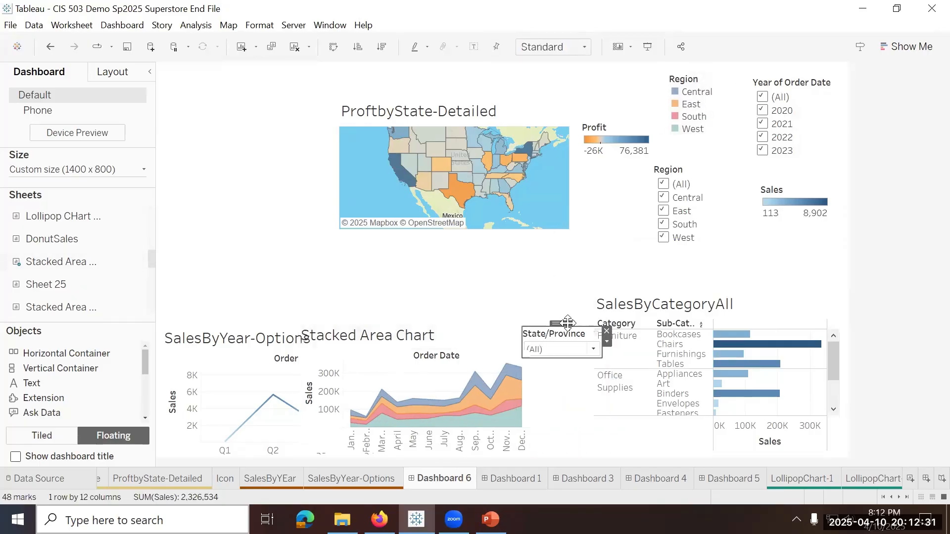
{"action": "left_click_drag", "start_coordinate": [567, 320], "coordinate": [794, 231]}
{"action": "left_click", "coordinate": [420, 352]}
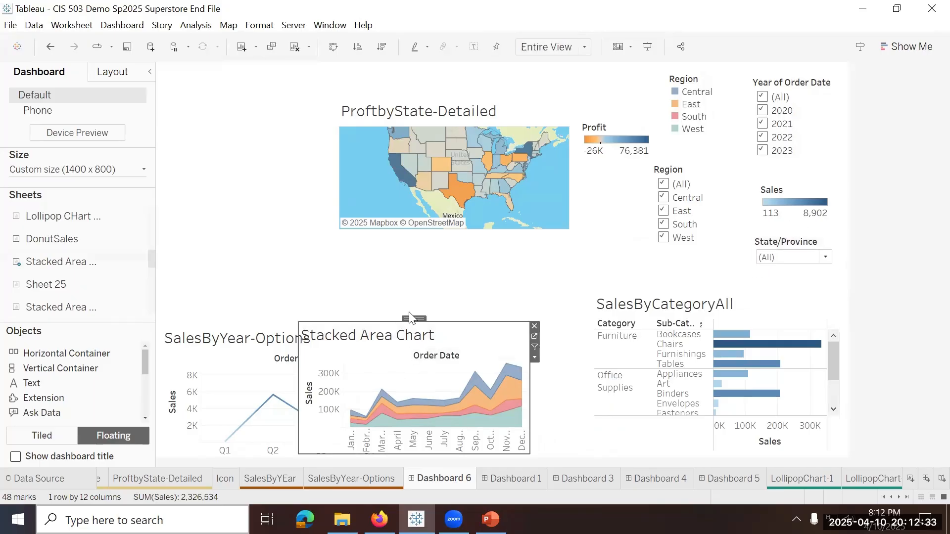
{"action": "left_click_drag", "start_coordinate": [414, 312], "coordinate": [511, 325]}
{"action": "left_click", "coordinate": [288, 367]}
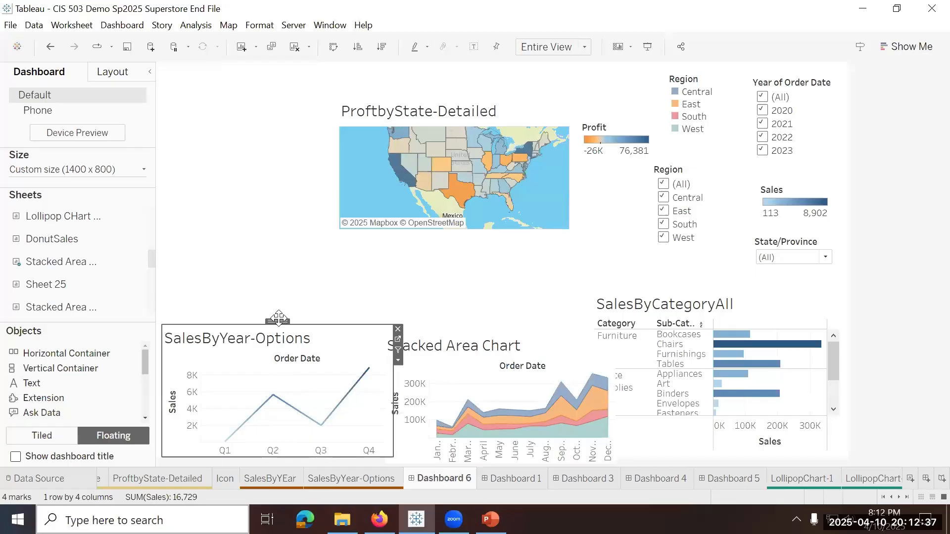
{"action": "mouse_move", "coordinate": [279, 319]}
{"action": "left_mouse_down"}
{"action": "mouse_move", "coordinate": [287, 320]}
{"action": "mouse_move", "coordinate": [276, 320]}
{"action": "left_mouse_up"}
{"action": "left_click", "coordinate": [452, 340]}
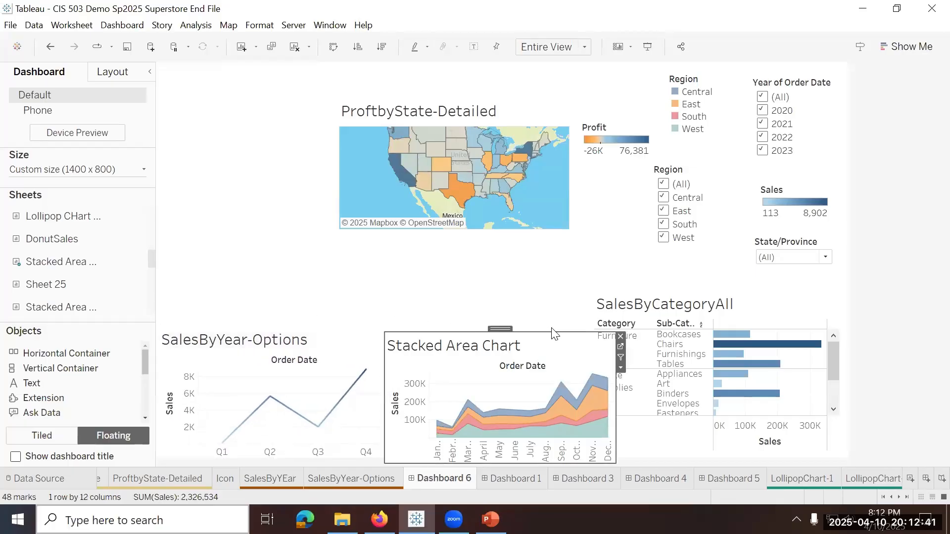
{"action": "left_click_drag", "start_coordinate": [502, 329], "coordinate": [509, 326]}
Step: Shrink SalesByCategoryAll from its top-left corner and nudge the Stacked Area Chart into alignment
{"action": "left_click", "coordinate": [674, 323]}
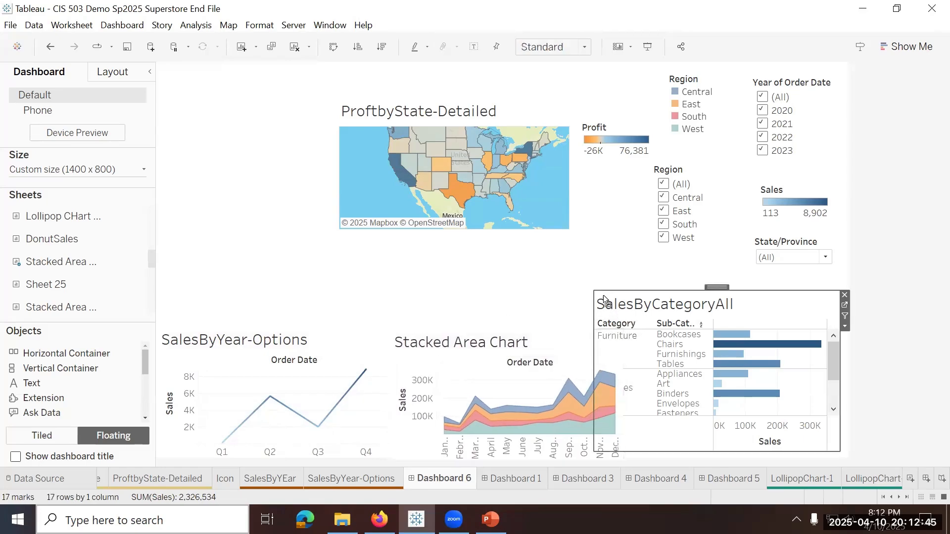
{"action": "left_click_drag", "start_coordinate": [604, 295], "coordinate": [639, 326]}
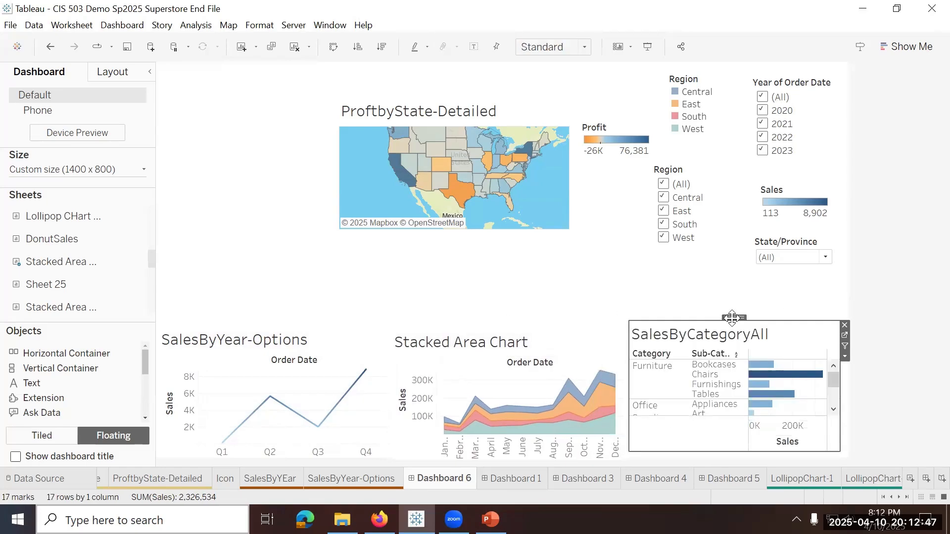
{"action": "left_click", "coordinate": [520, 343]}
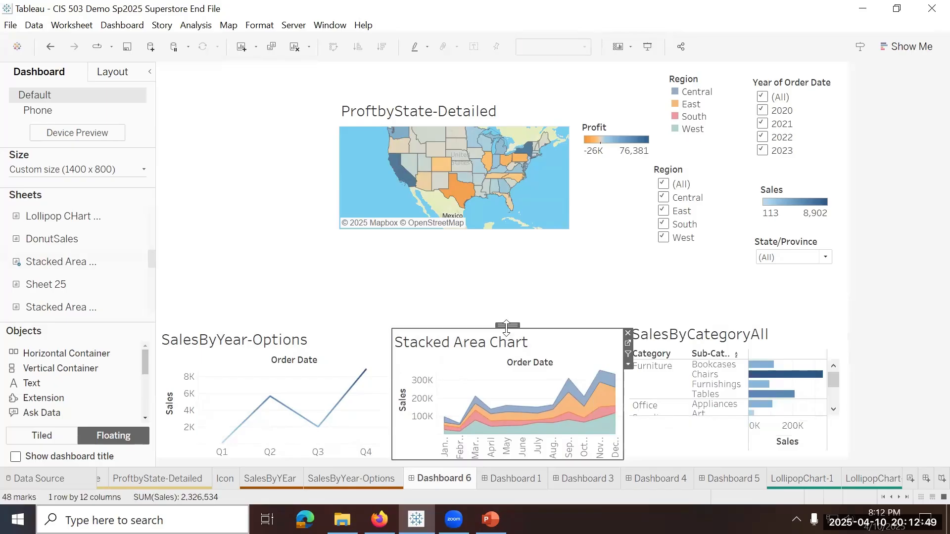
{"action": "left_click_drag", "start_coordinate": [512, 326], "coordinate": [507, 324]}
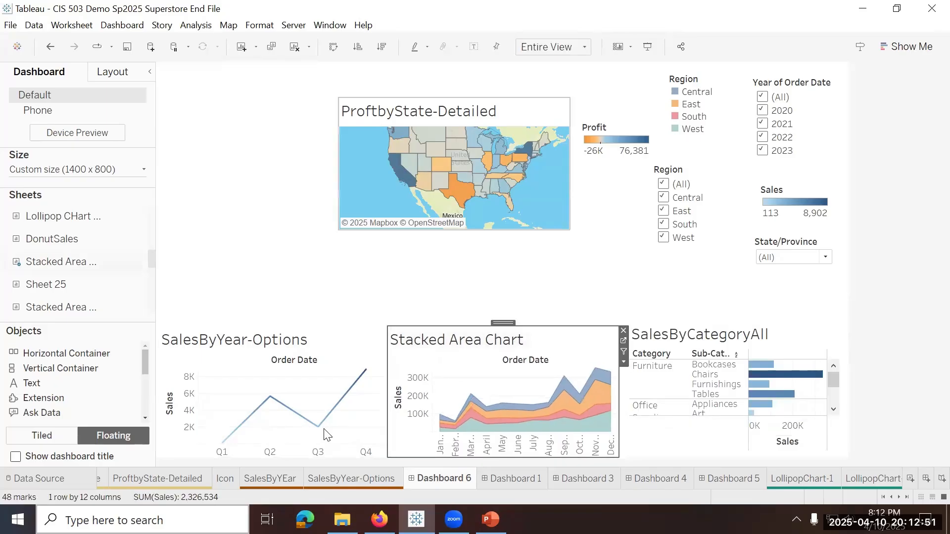
Step: Give SalesByYear-Options and the Stacked Area Chart solid borders, and SalesByCategoryAll a red border
{"action": "left_click", "coordinate": [112, 78]}
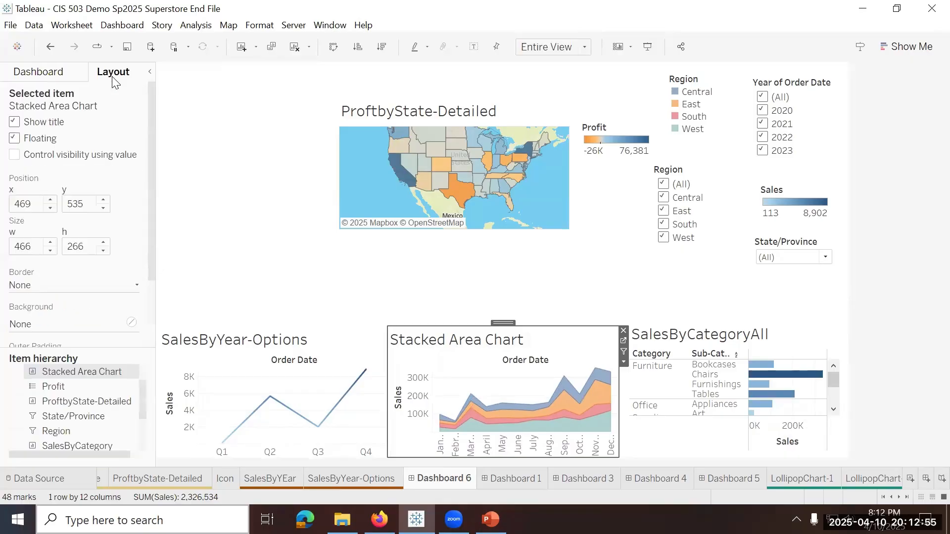
{"action": "scroll", "coordinate": [117, 171], "scroll_direction": "down", "scroll_amount": 1}
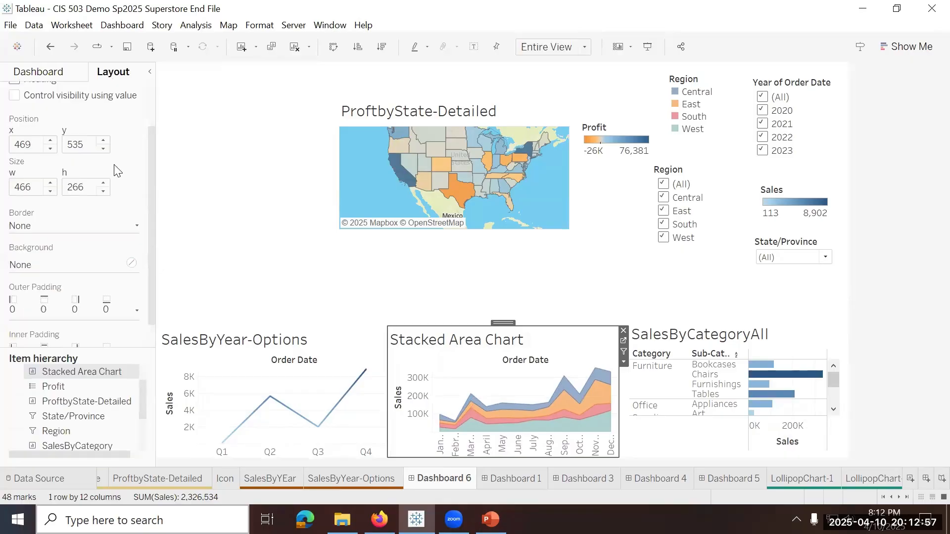
{"action": "left_click", "coordinate": [275, 337]}
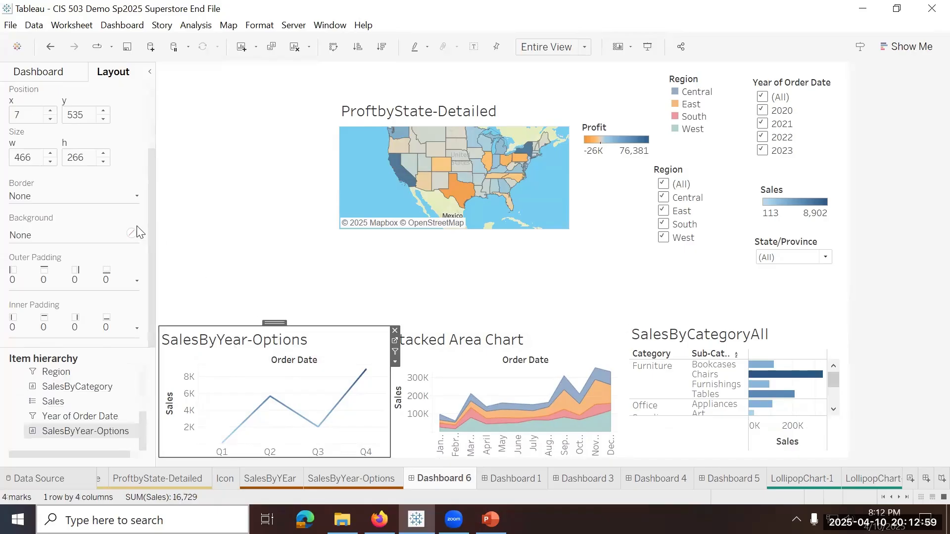
{"action": "left_click", "coordinate": [134, 200]}
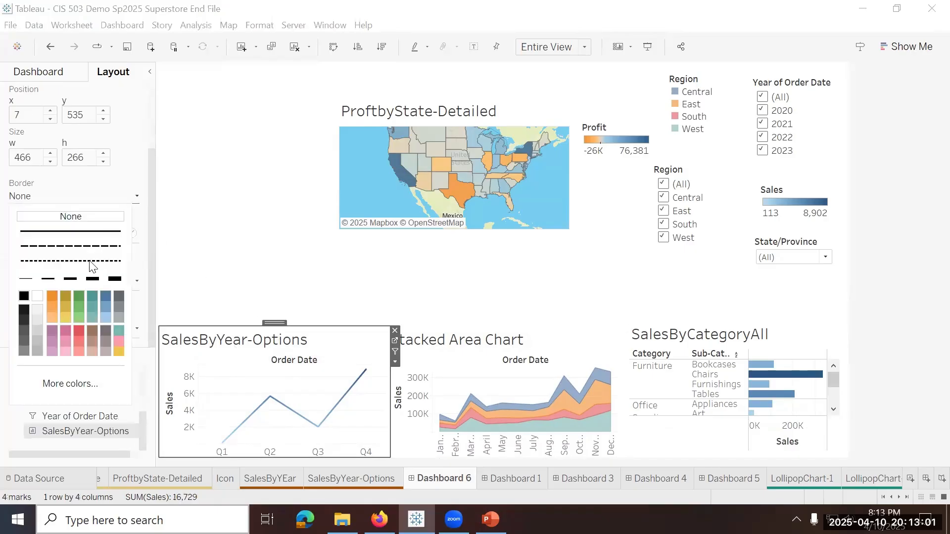
{"action": "left_click", "coordinate": [224, 272]}
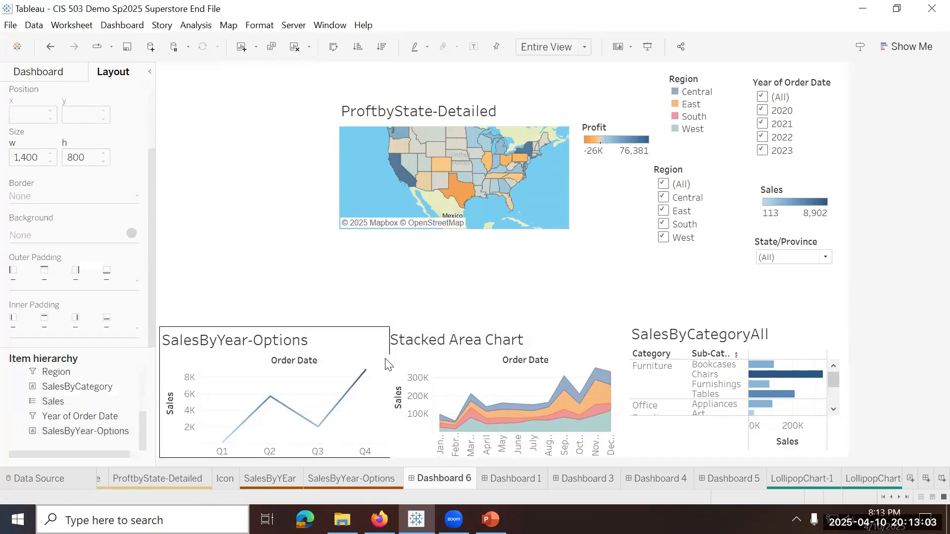
{"action": "left_click", "coordinate": [503, 358]}
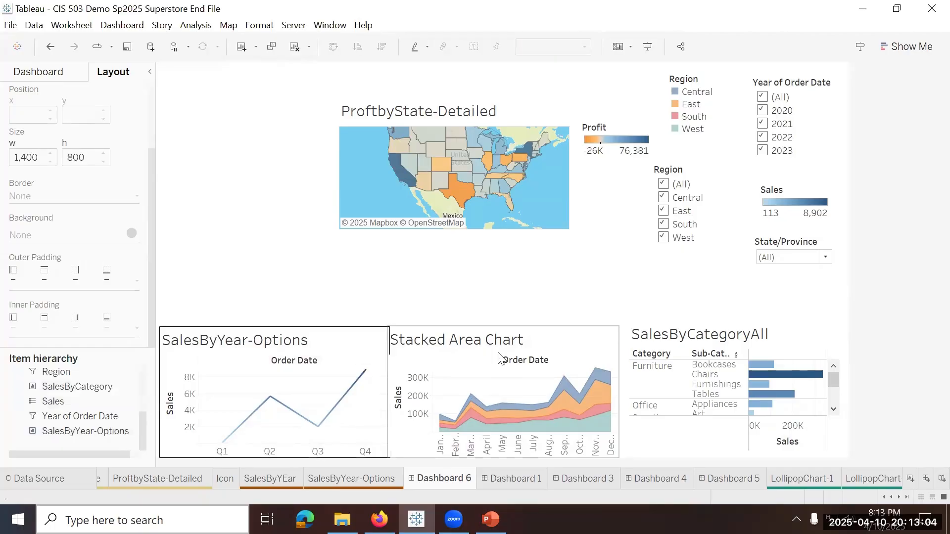
{"action": "left_click", "coordinate": [138, 199]}
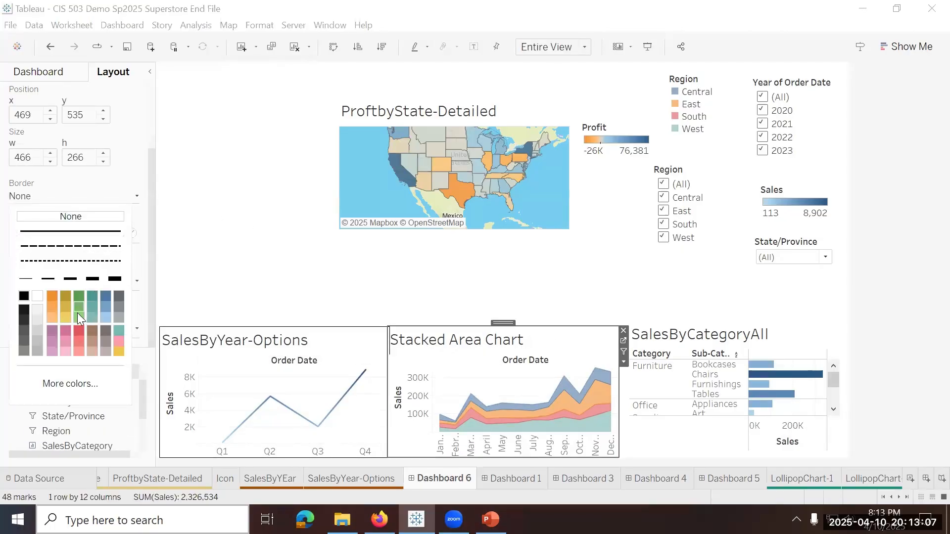
{"action": "left_click", "coordinate": [674, 334]}
{"action": "left_click", "coordinate": [129, 200]}
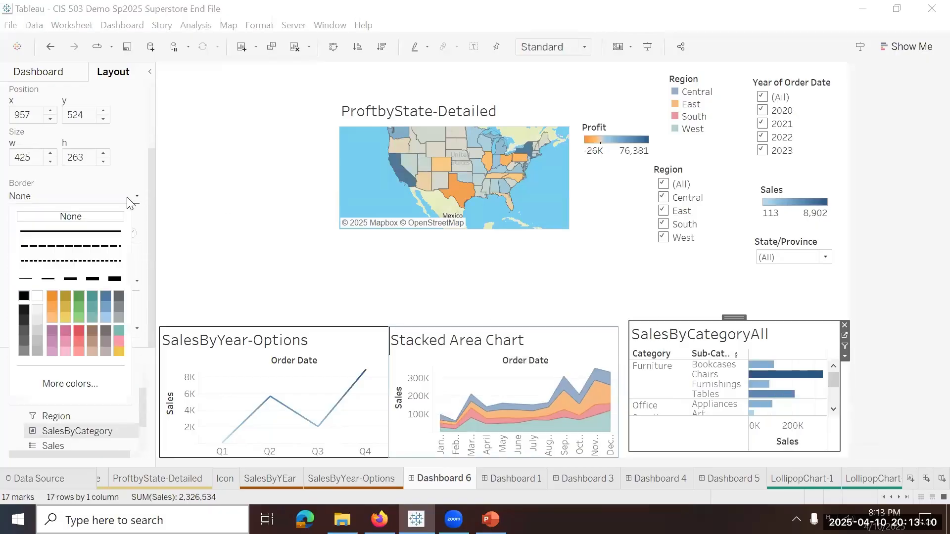
{"action": "left_click", "coordinate": [79, 328]}
{"action": "left_click", "coordinate": [388, 306]}
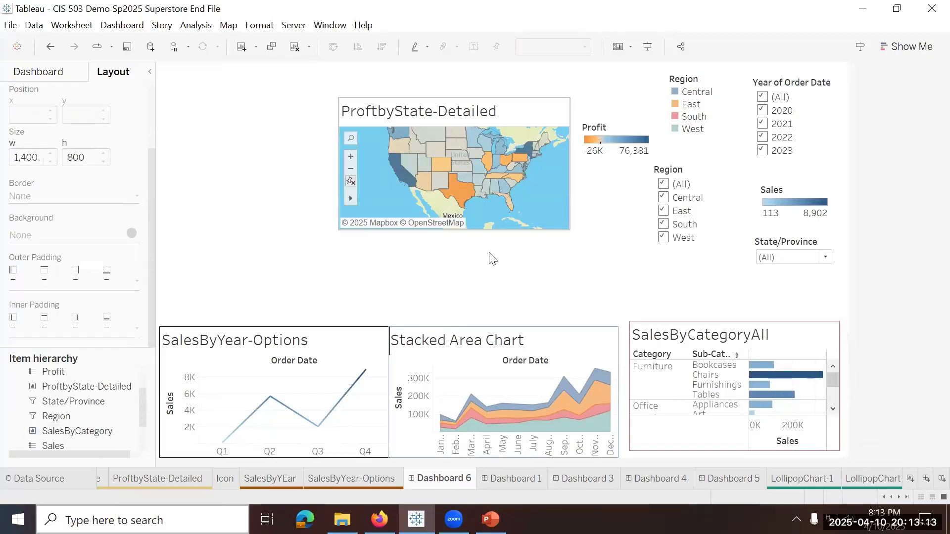
Step: Resize SalesByYear-Options to 423 x 252 and return it to the bottom row
{"action": "left_click", "coordinate": [345, 344]}
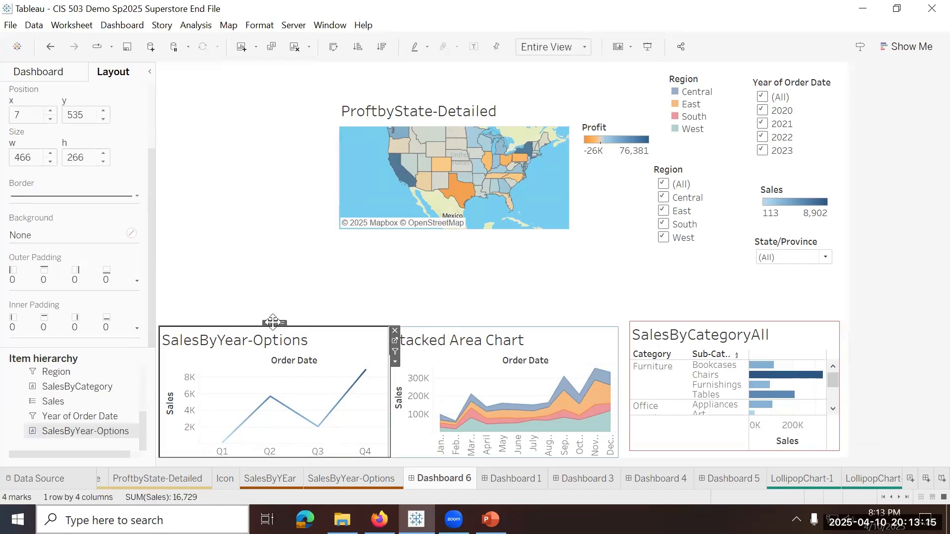
{"action": "left_click_drag", "start_coordinate": [273, 323], "coordinate": [290, 265]}
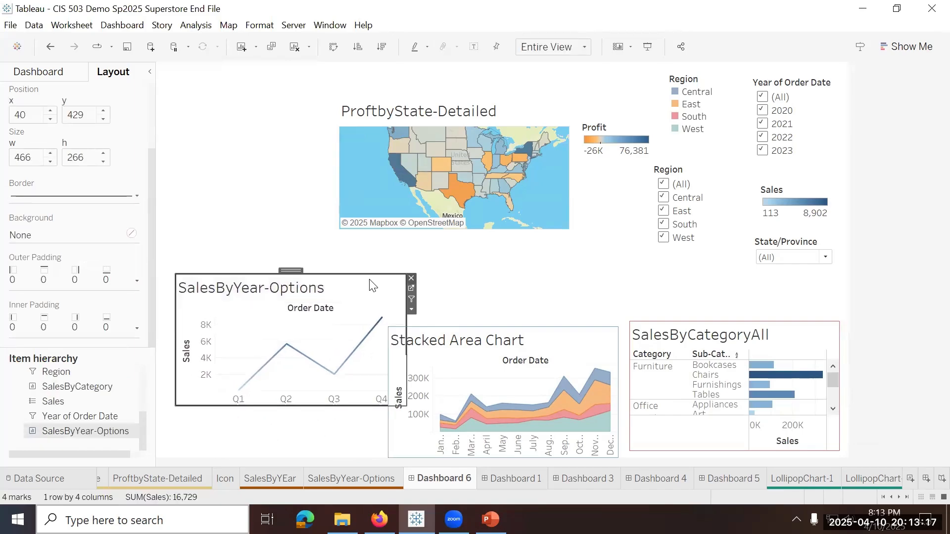
{"action": "left_click_drag", "start_coordinate": [398, 404], "coordinate": [384, 398]}
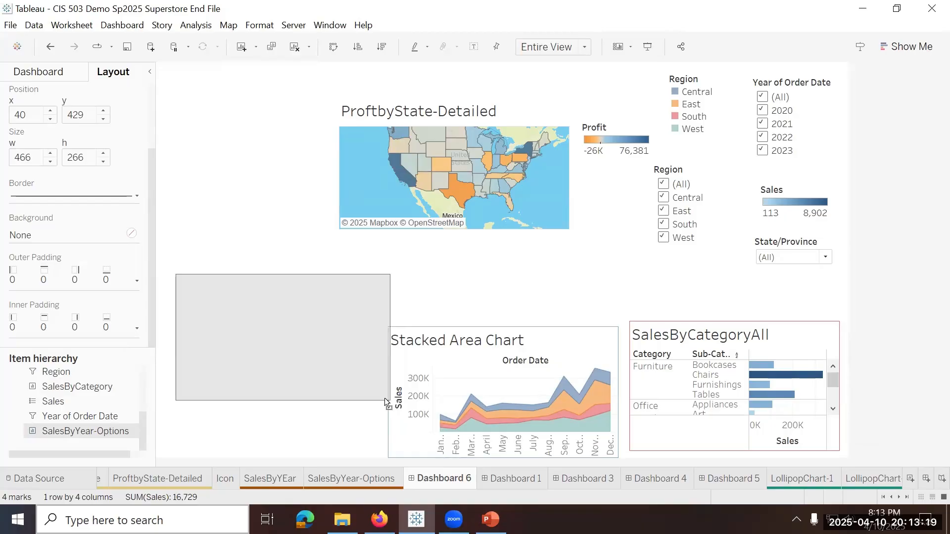
{"action": "left_click_drag", "start_coordinate": [282, 271], "coordinate": [272, 317]}
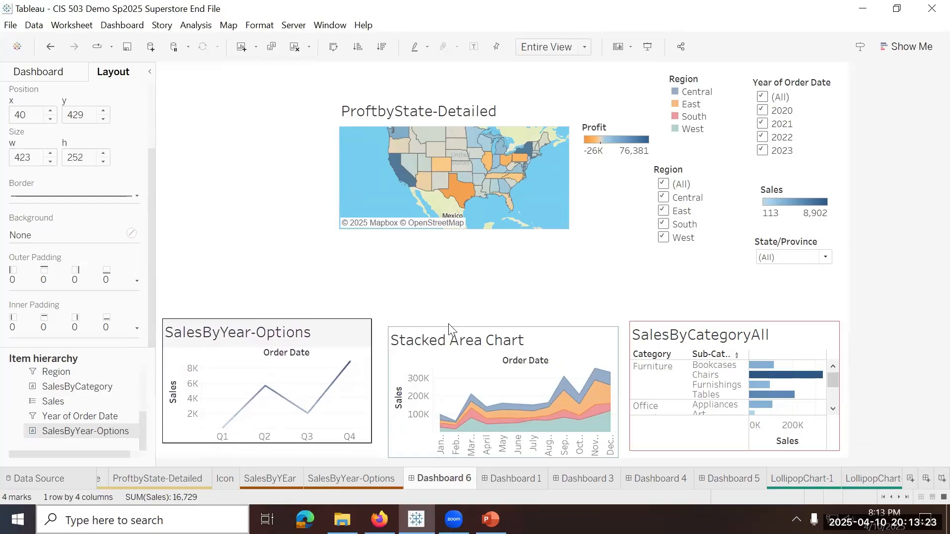
Step: Nudge the Stacked Area Chart and SalesByCategoryAll up-left so the bottom row is evenly aligned
{"action": "left_click", "coordinate": [527, 338]}
{"action": "left_click_drag", "start_coordinate": [504, 322], "coordinate": [490, 307]}
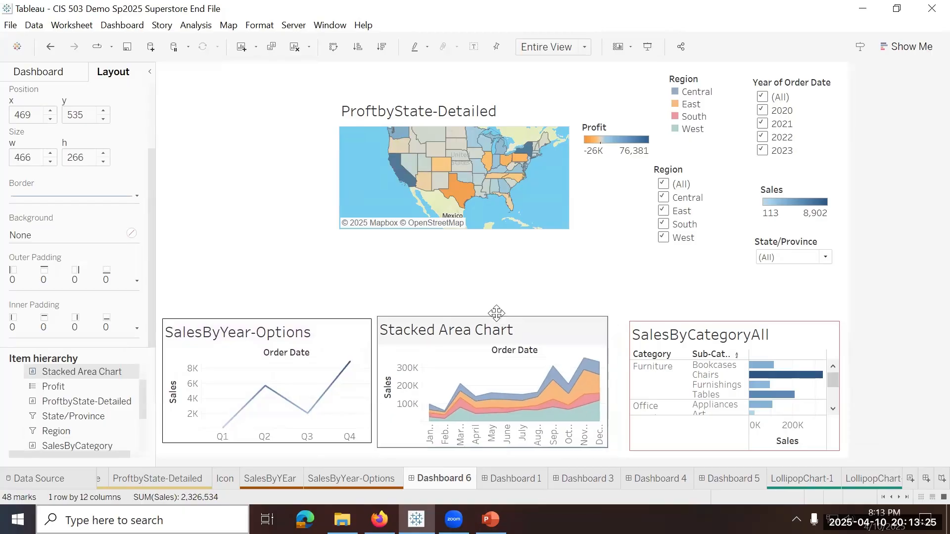
{"action": "left_click", "coordinate": [781, 328]}
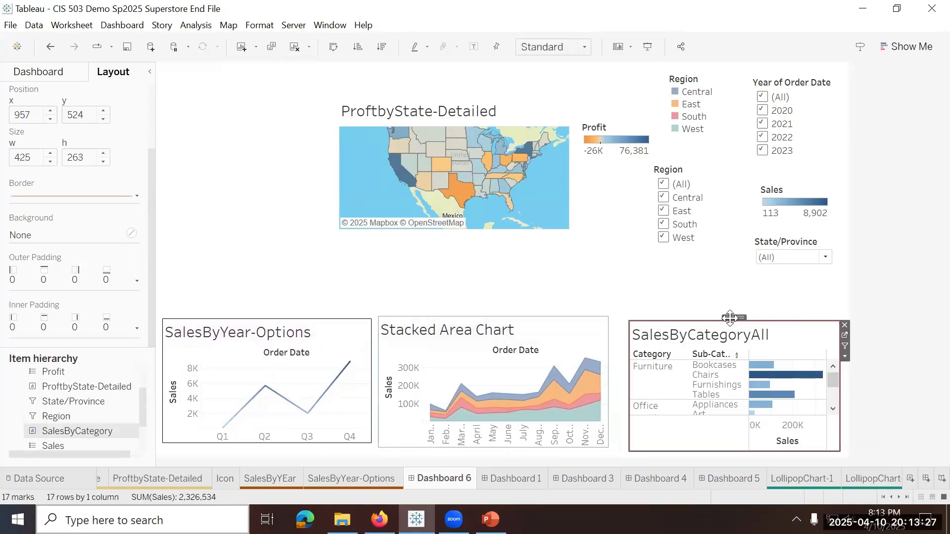
{"action": "left_click_drag", "start_coordinate": [733, 319], "coordinate": [725, 314]}
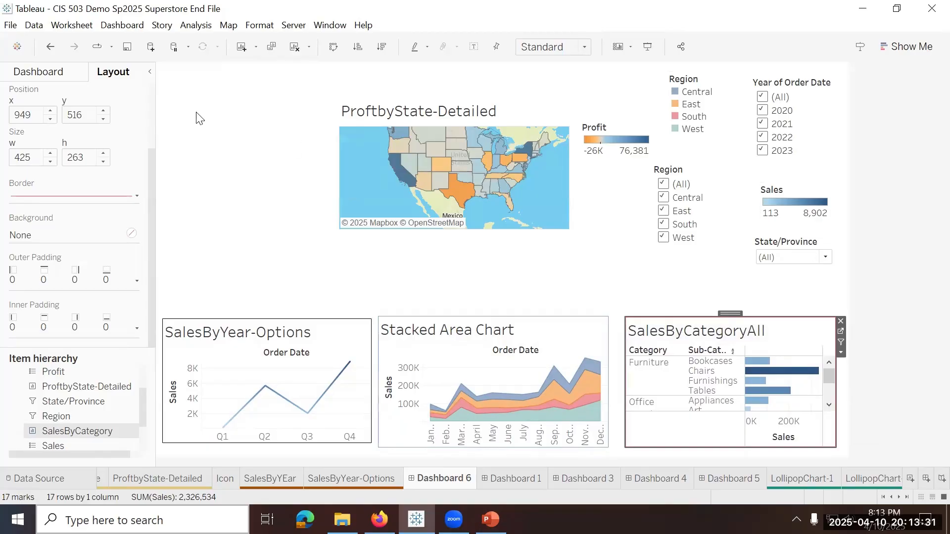
{"action": "left_click", "coordinate": [297, 235]}
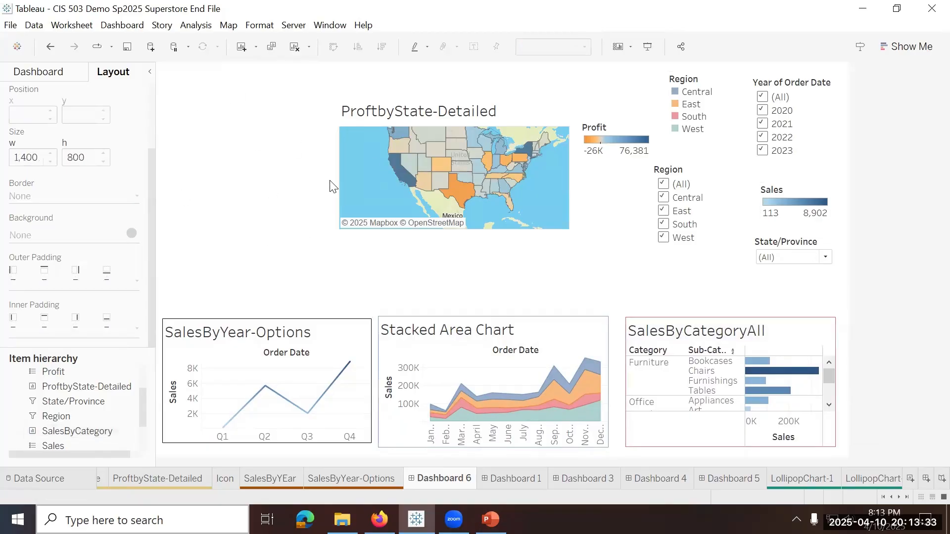
Step: Shift the profit map down-left and remove the Sales legend from the dashboard
{"action": "left_click", "coordinate": [433, 112]}
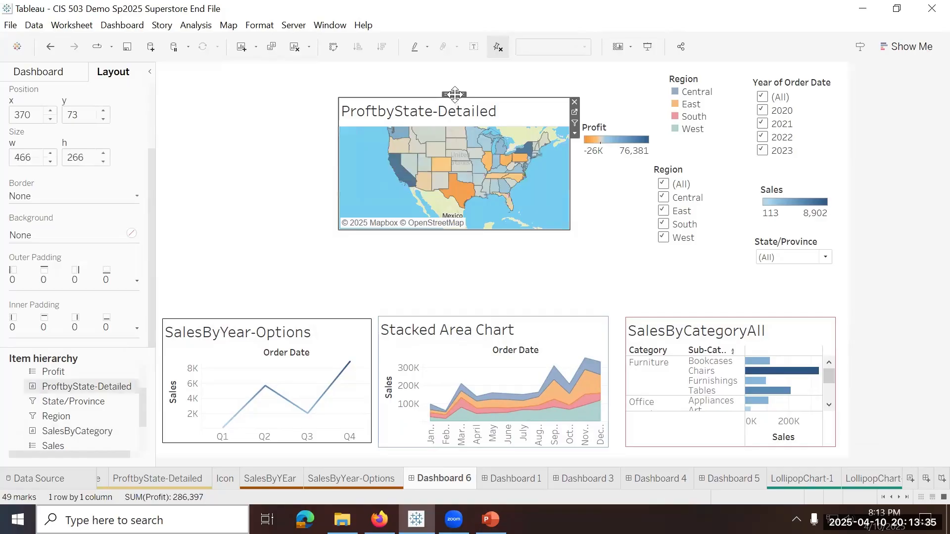
{"action": "left_click_drag", "start_coordinate": [452, 96], "coordinate": [445, 109]}
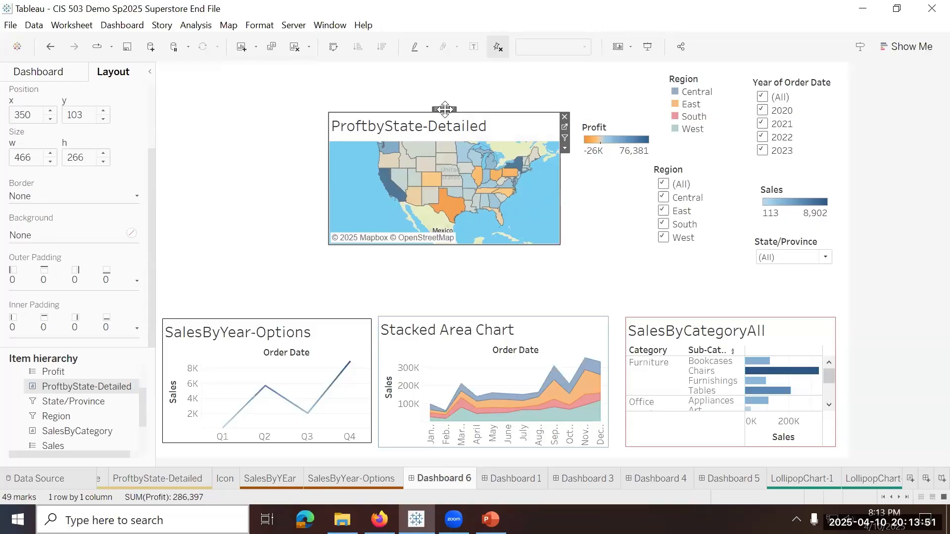
{"action": "left_click", "coordinate": [788, 191]}
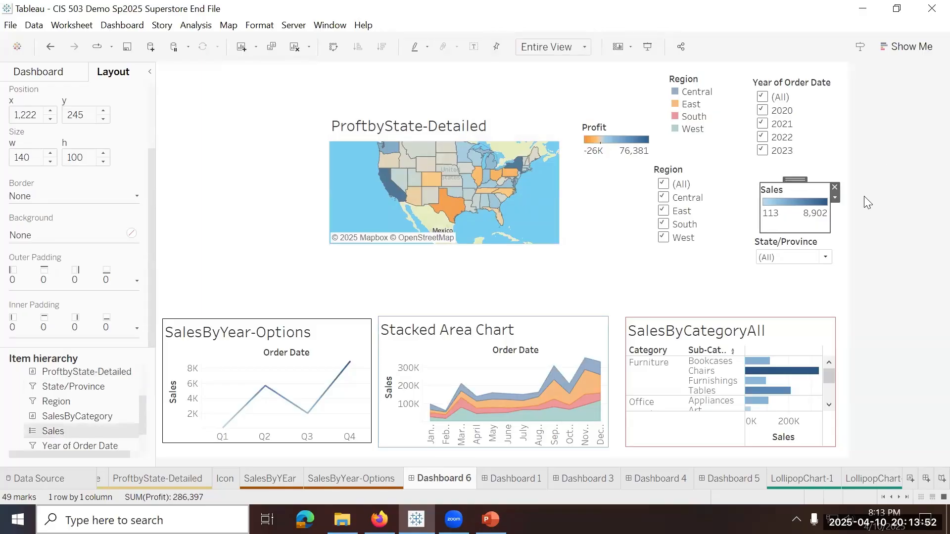
{"action": "left_click", "coordinate": [835, 187]}
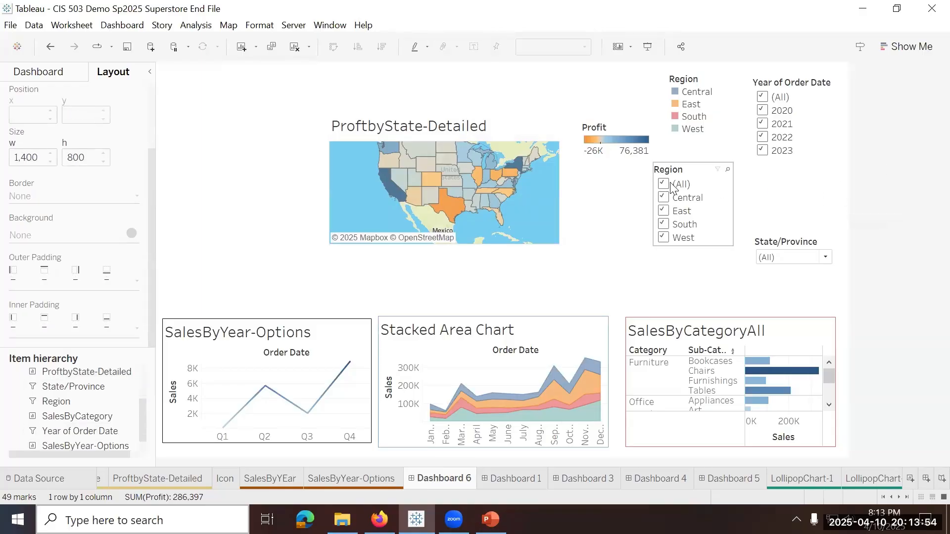
Step: Remove the Profit and Region colour legends from Dashboard 6
{"action": "left_click", "coordinate": [698, 170]}
{"action": "left_click", "coordinate": [786, 253]}
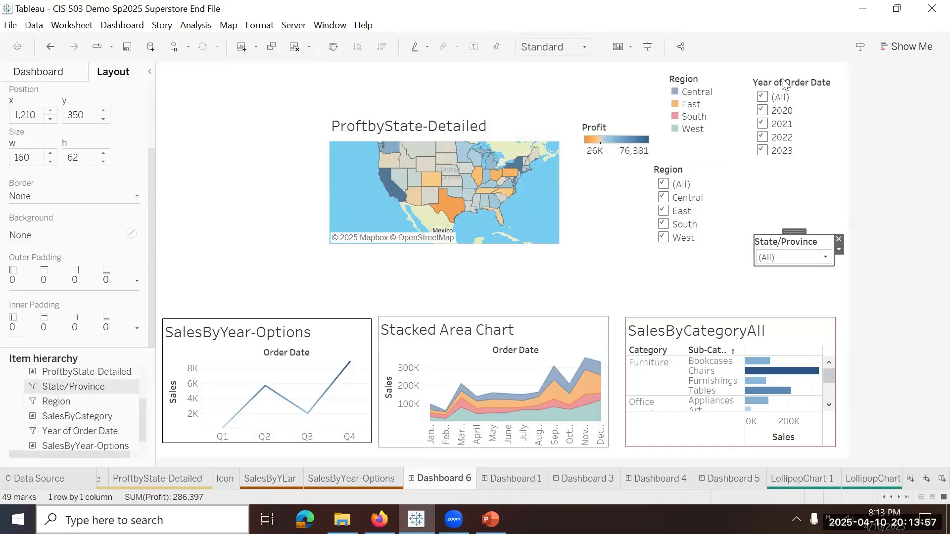
{"action": "left_click", "coordinate": [697, 91]}
{"action": "left_click", "coordinate": [639, 129]}
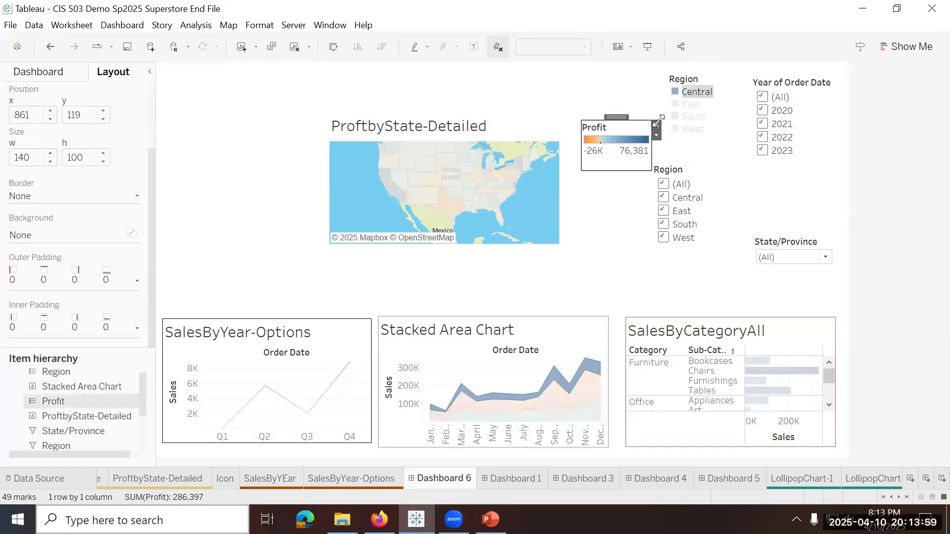
{"action": "left_click", "coordinate": [655, 123]}
{"action": "left_click", "coordinate": [703, 75]}
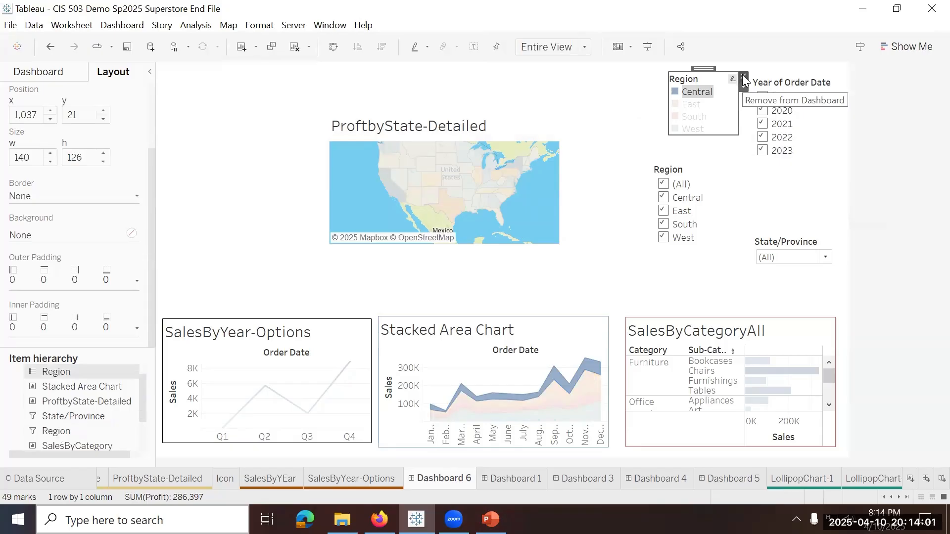
{"action": "left_click", "coordinate": [742, 75]}
Step: Stack the Region filter under Year of Order Date, above the State/Province filter
{"action": "left_click", "coordinate": [691, 168]}
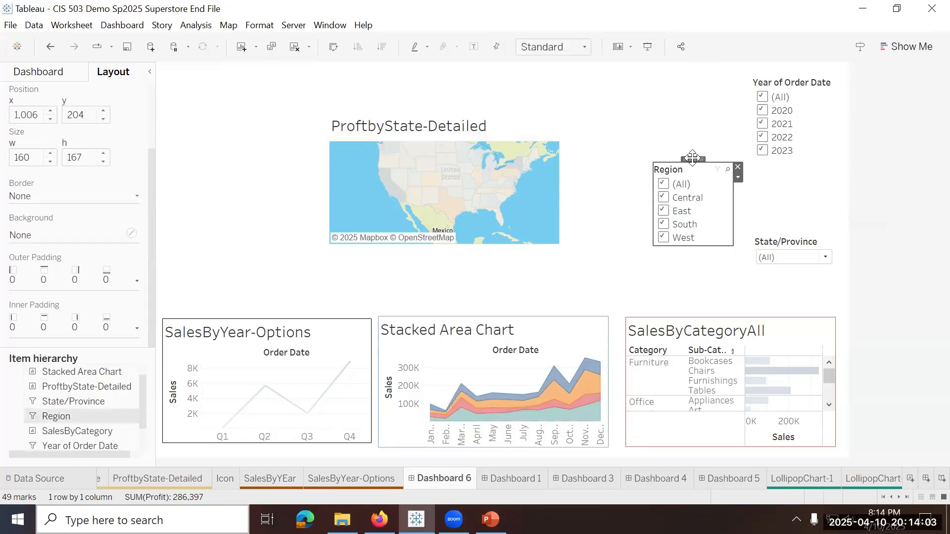
{"action": "left_click_drag", "start_coordinate": [698, 162], "coordinate": [791, 160]}
{"action": "left_click", "coordinate": [786, 259]}
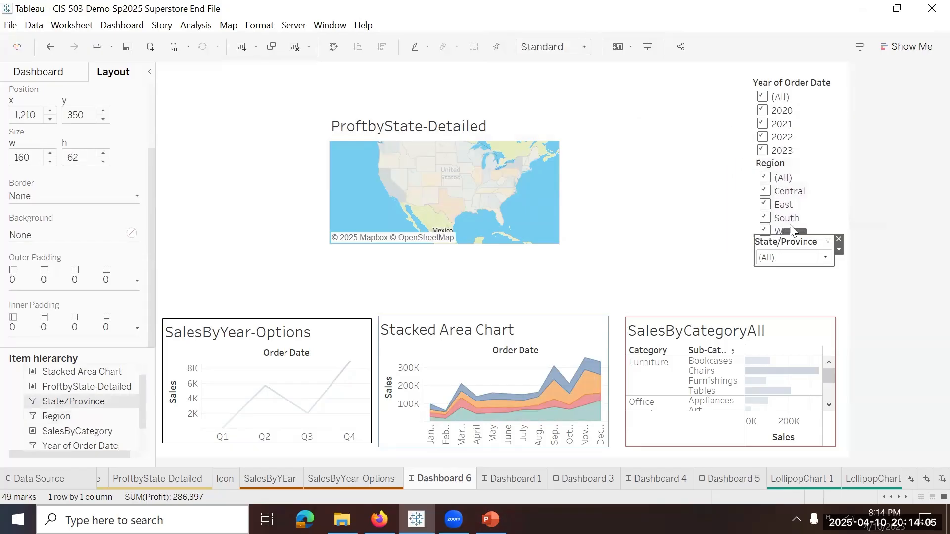
{"action": "left_click_drag", "start_coordinate": [787, 264], "coordinate": [786, 252]}
{"action": "left_click", "coordinate": [785, 193]}
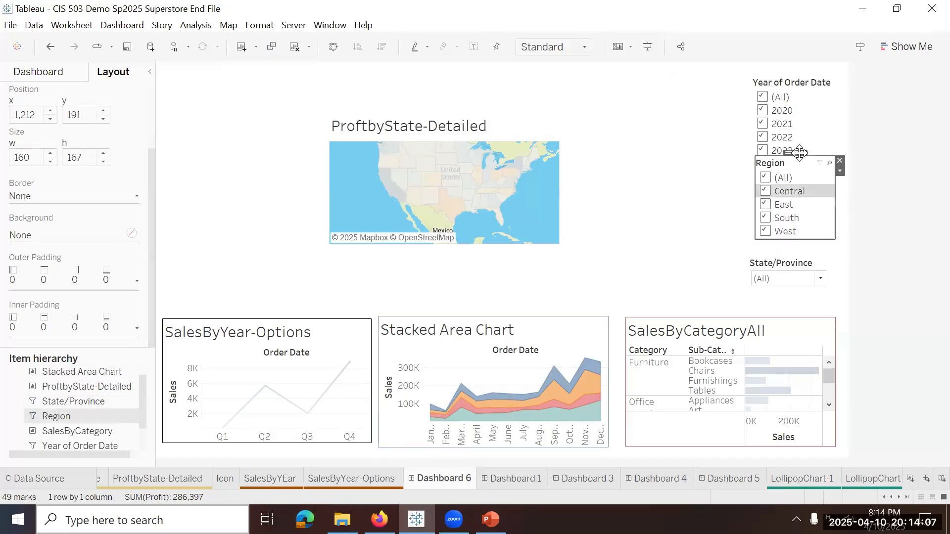
{"action": "mouse_move", "coordinate": [794, 152]}
{"action": "left_mouse_down"}
{"action": "mouse_move", "coordinate": [797, 171]}
{"action": "mouse_move", "coordinate": [797, 159]}
{"action": "left_mouse_up"}
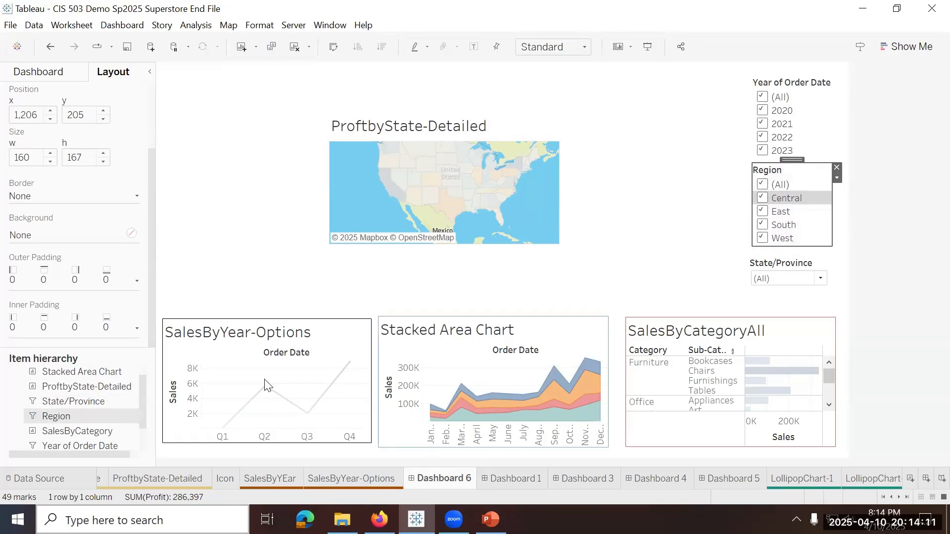
Step: Place a floating Vertical Container on Dashboard 6
{"action": "left_click", "coordinate": [39, 73]}
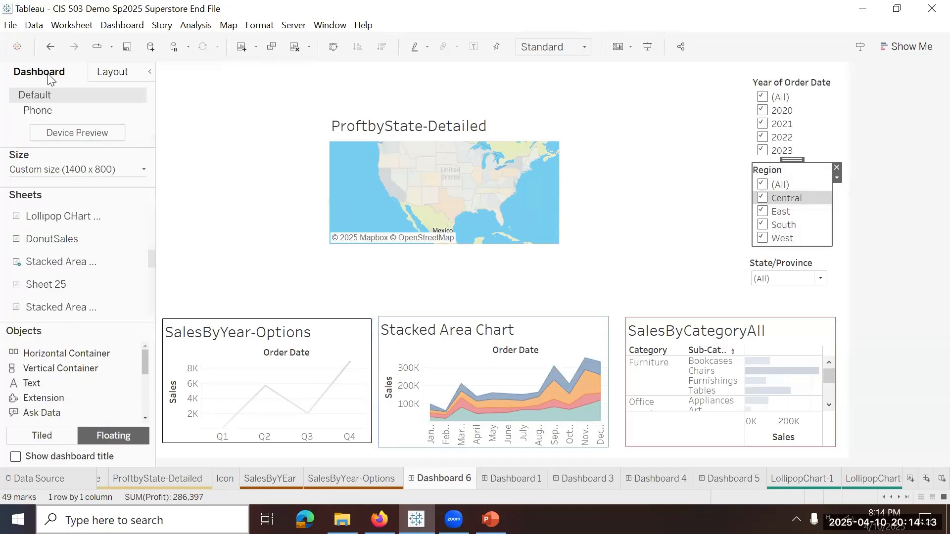
{"action": "left_click_drag", "start_coordinate": [78, 356], "coordinate": [47, 327]}
{"action": "left_click_drag", "start_coordinate": [74, 368], "coordinate": [555, 94]}
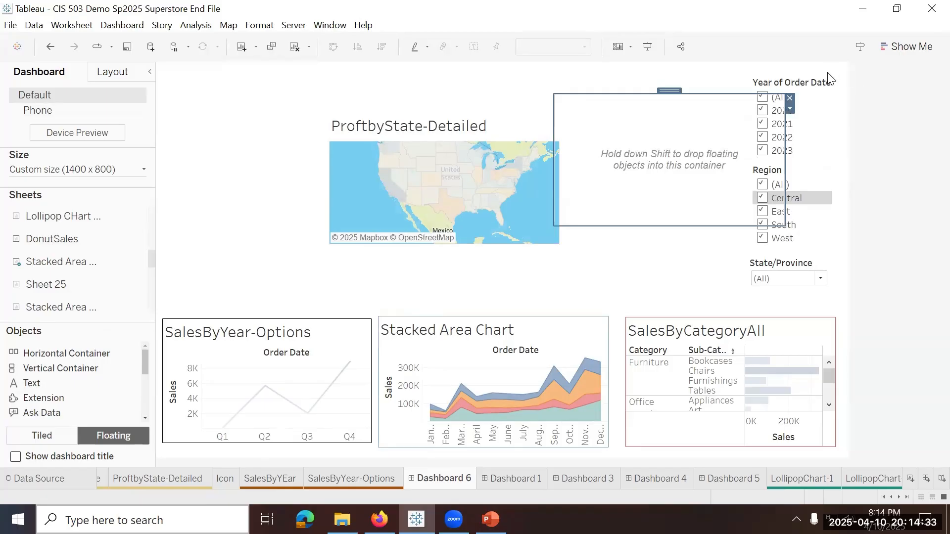
Step: Put State/Province above Year of Order Date inside the container and move Region to the top-left
{"action": "left_click", "coordinate": [819, 82]}
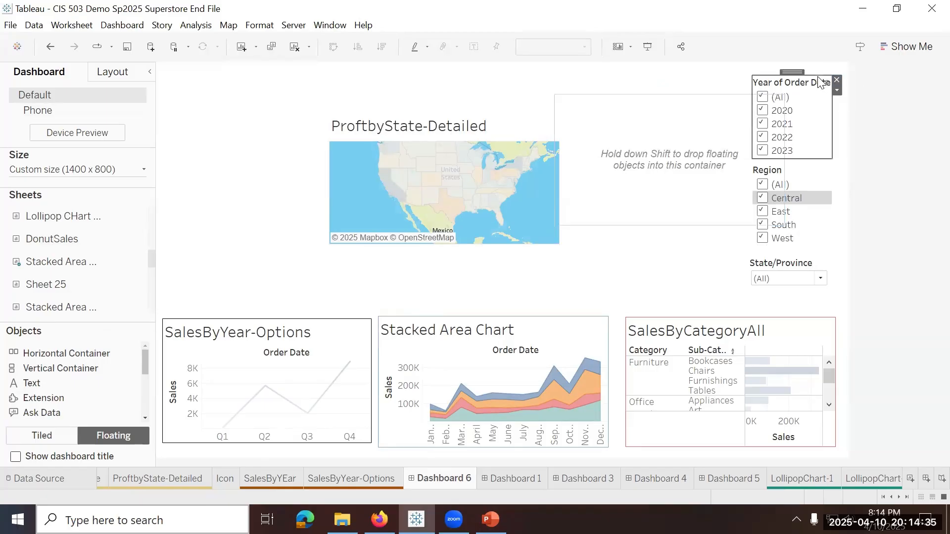
{"action": "left_click_drag", "start_coordinate": [799, 74], "coordinate": [677, 104]}
{"action": "left_click", "coordinate": [816, 202]}
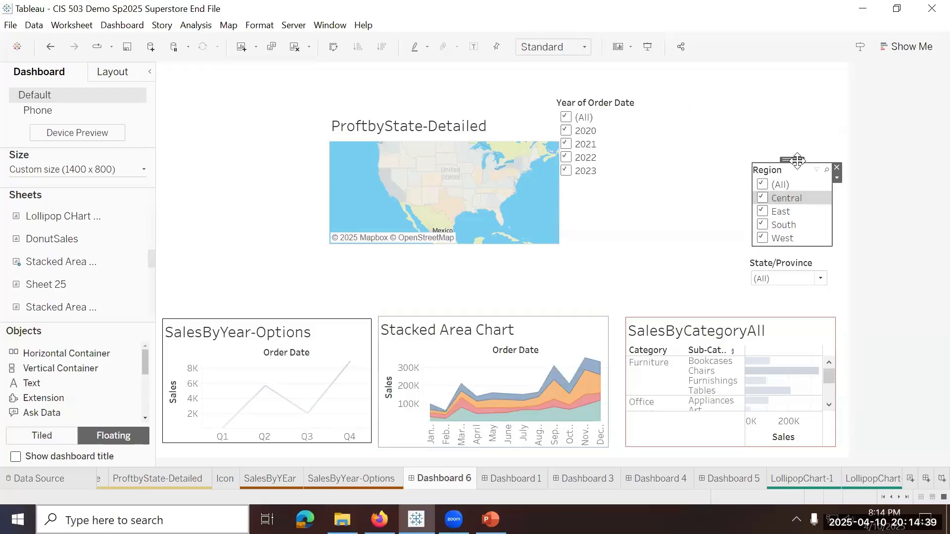
{"action": "left_click_drag", "start_coordinate": [797, 160], "coordinate": [687, 118]}
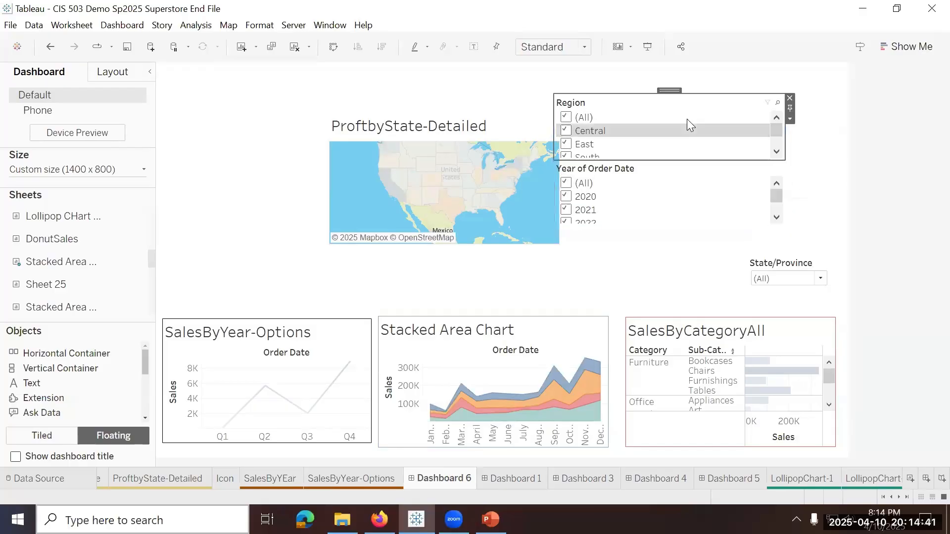
{"action": "left_click", "coordinate": [806, 271]}
{"action": "mouse_move", "coordinate": [752, 194]}
{"action": "left_mouse_down"}
{"action": "mouse_move", "coordinate": [744, 184]}
{"action": "mouse_move", "coordinate": [749, 191]}
{"action": "left_mouse_up"}
{"action": "left_click", "coordinate": [703, 102]}
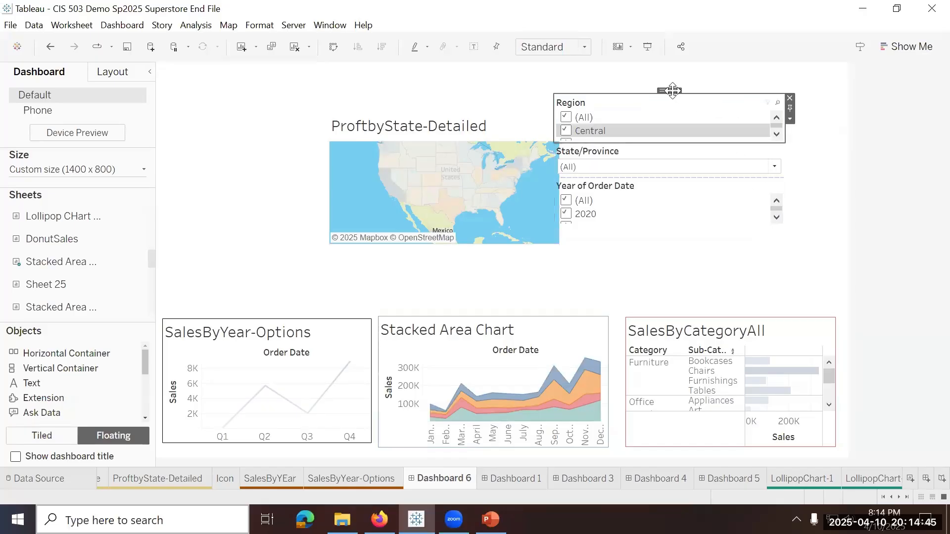
{"action": "left_click_drag", "start_coordinate": [676, 95], "coordinate": [670, 249]}
Step: Try repositioning the State/Province filter, accidentally deleting it and restoring it with Ctrl+Z
{"action": "left_click", "coordinate": [668, 213]}
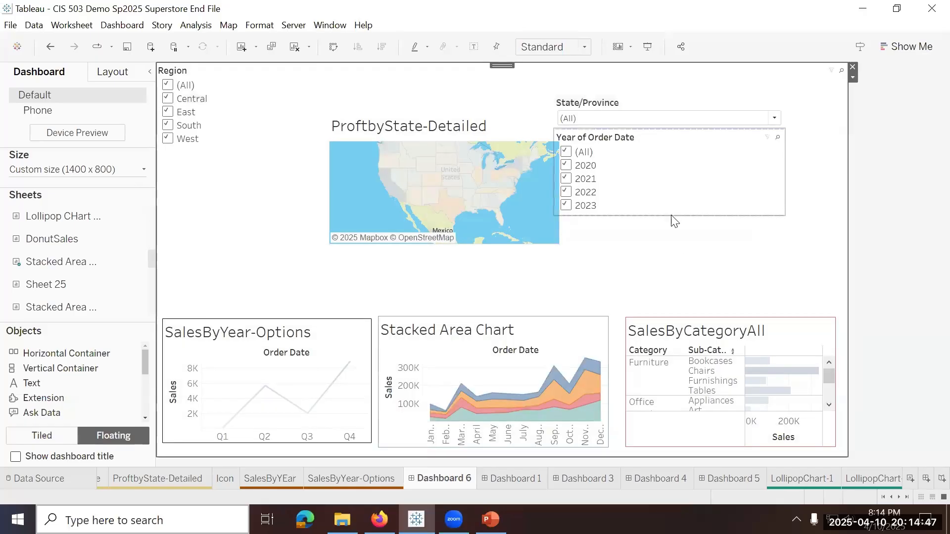
{"action": "left_click", "coordinate": [603, 100]}
{"action": "left_click_drag", "start_coordinate": [668, 91], "coordinate": [722, 174]}
{"action": "left_click", "coordinate": [673, 227]}
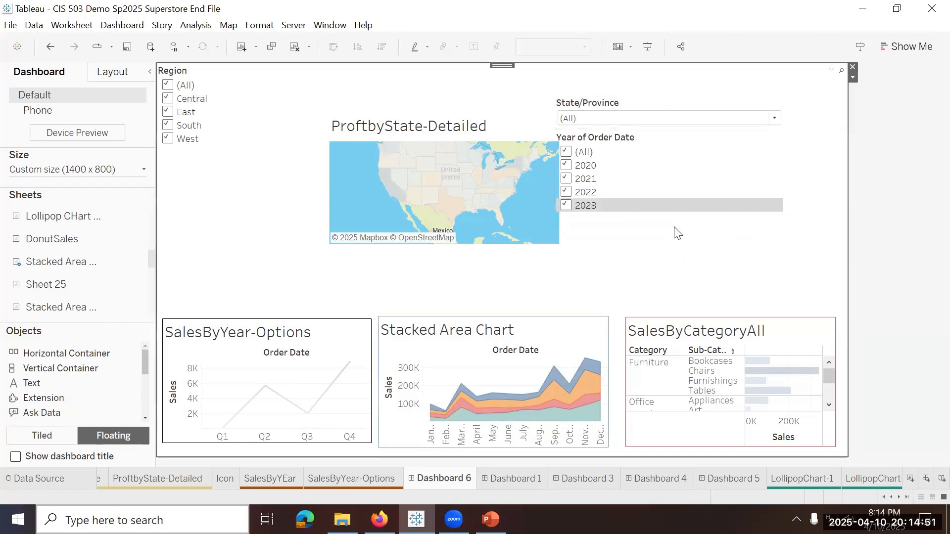
{"action": "left_click", "coordinate": [671, 97]}
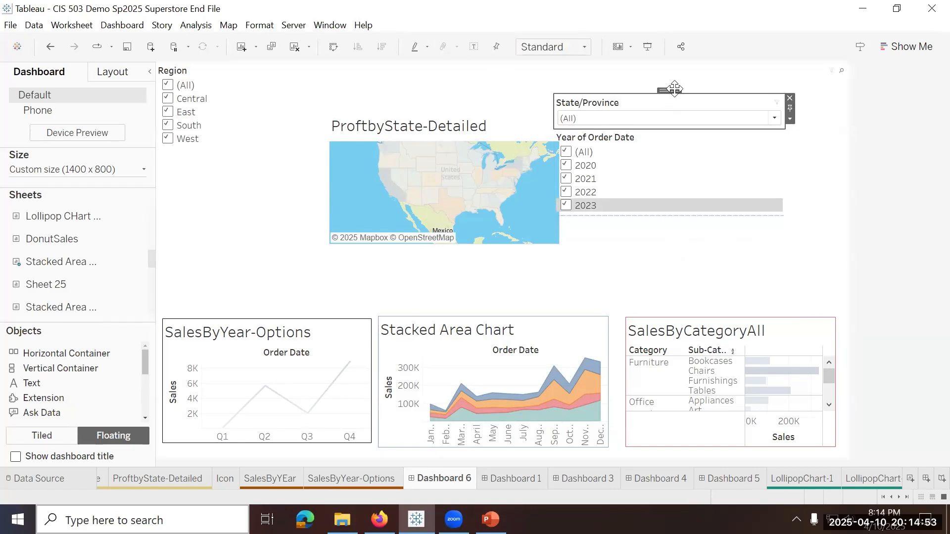
{"action": "key", "text": "Delete"}
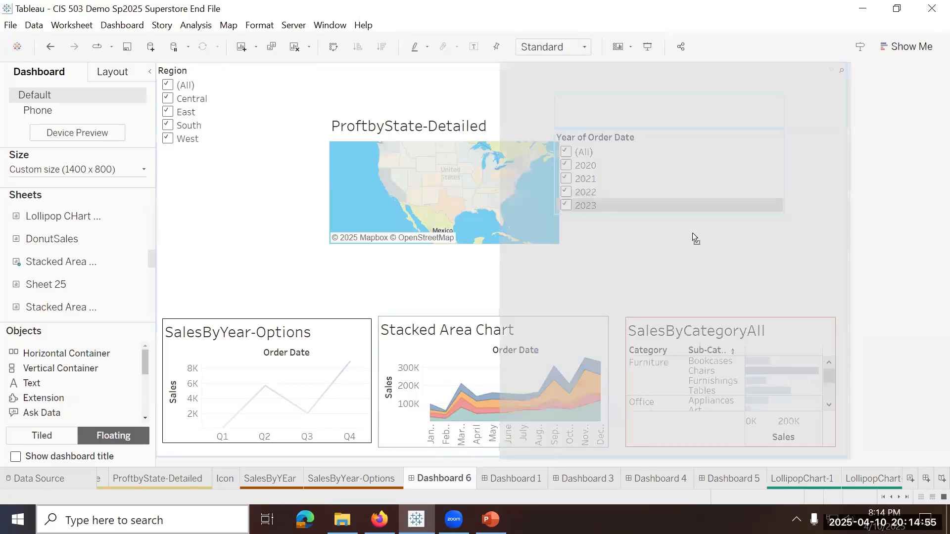
{"action": "key", "text": "ctrl+z"}
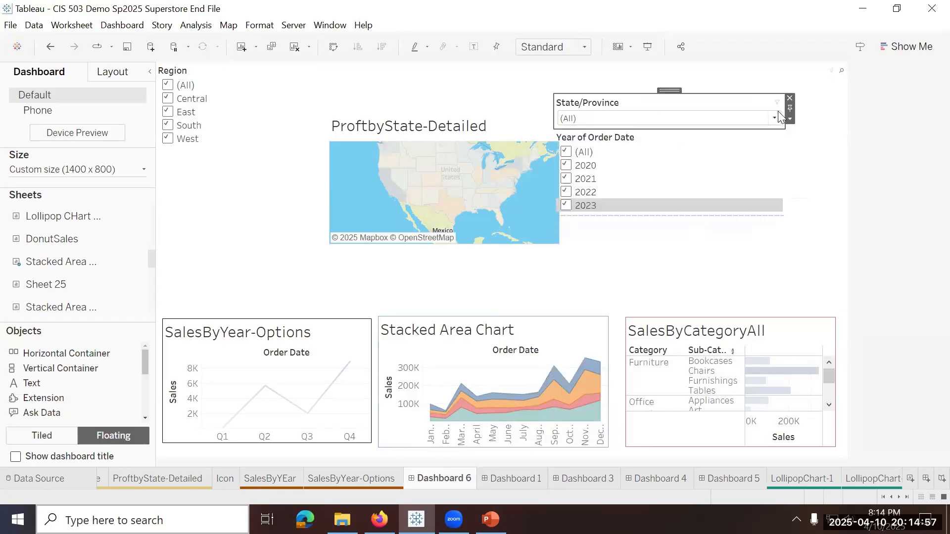
Step: Enlarge the filter container down-right and pull its left edge rightward against the dashboard side
{"action": "left_click", "coordinate": [780, 141]}
{"action": "left_click", "coordinate": [662, 102]}
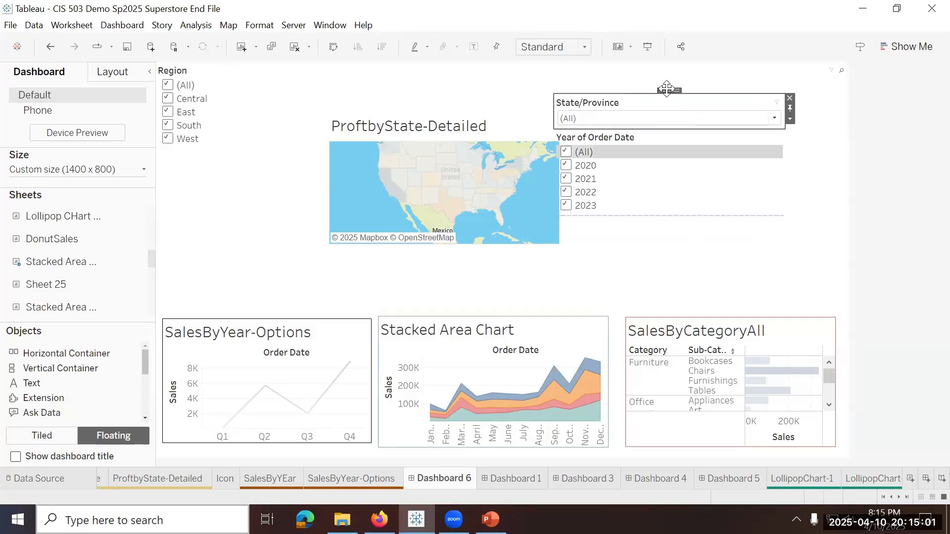
{"action": "double_click", "coordinate": [666, 89]}
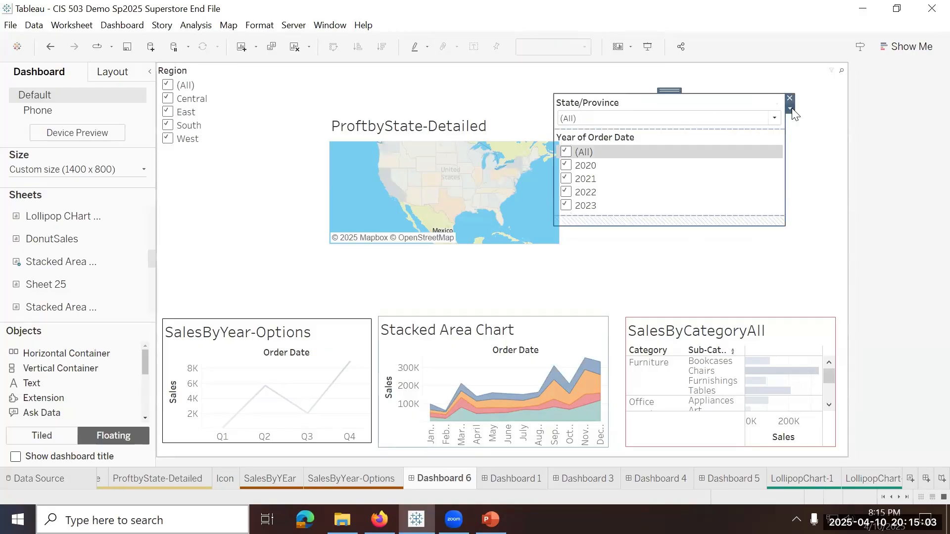
{"action": "left_click_drag", "start_coordinate": [816, 258], "coordinate": [842, 302]}
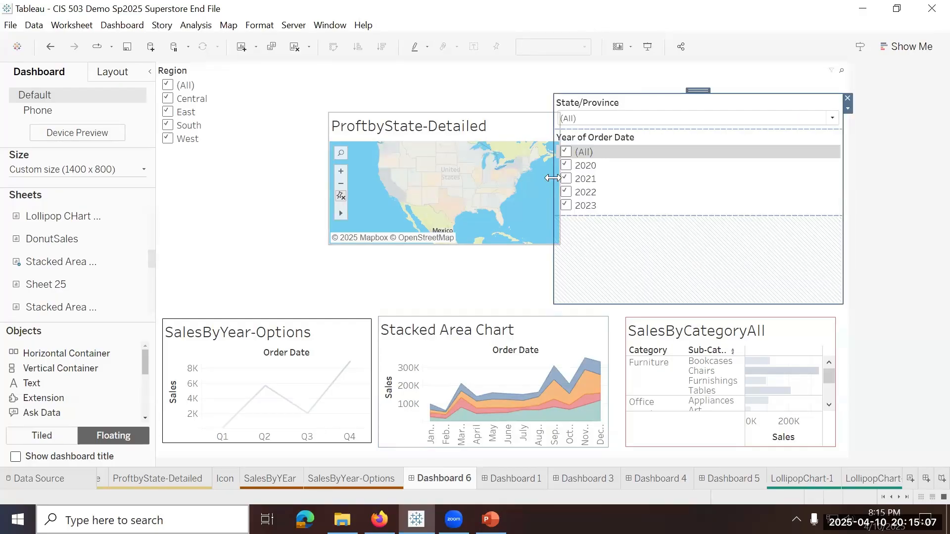
{"action": "left_click_drag", "start_coordinate": [555, 181], "coordinate": [613, 193]}
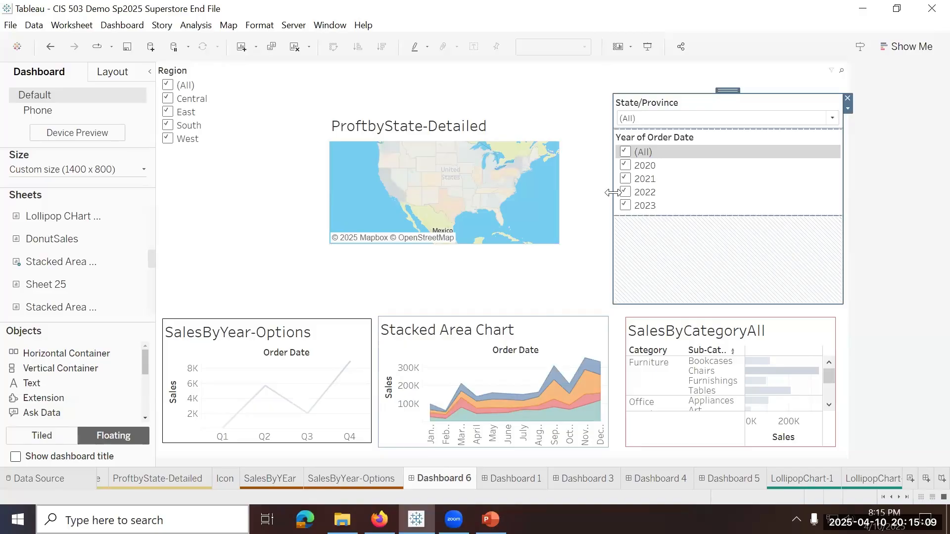
{"action": "left_click", "coordinate": [200, 82]}
{"action": "left_click", "coordinate": [686, 263]}
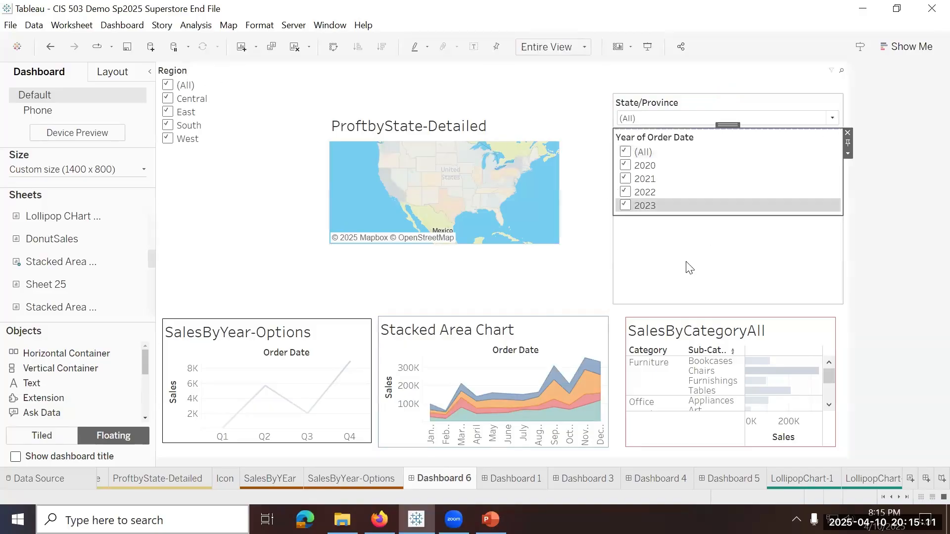
{"action": "left_click", "coordinate": [687, 263]}
{"action": "left_click", "coordinate": [198, 106]}
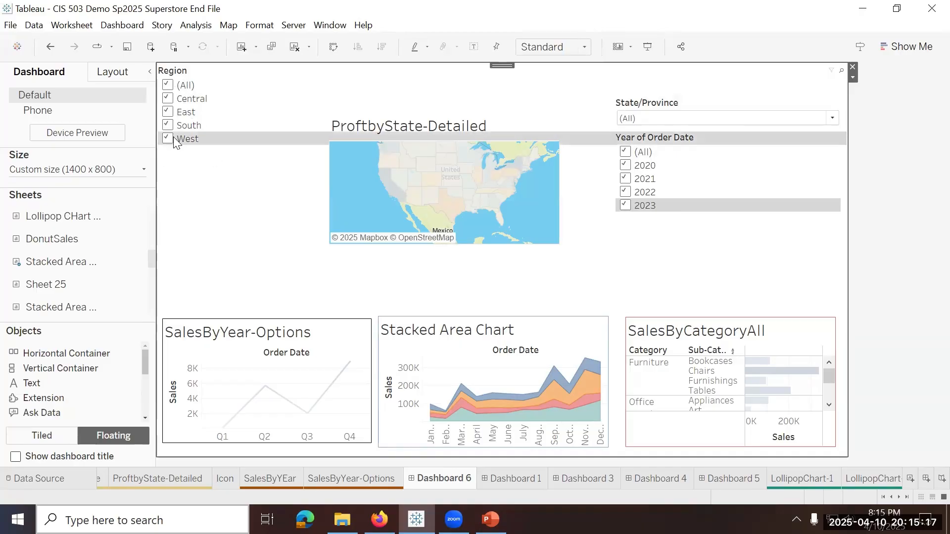
Step: Test the Region filter by unchecking and rechecking Central
{"action": "left_click", "coordinate": [852, 77]}
{"action": "key", "text": "Escape"}
{"action": "left_click", "coordinate": [168, 99]}
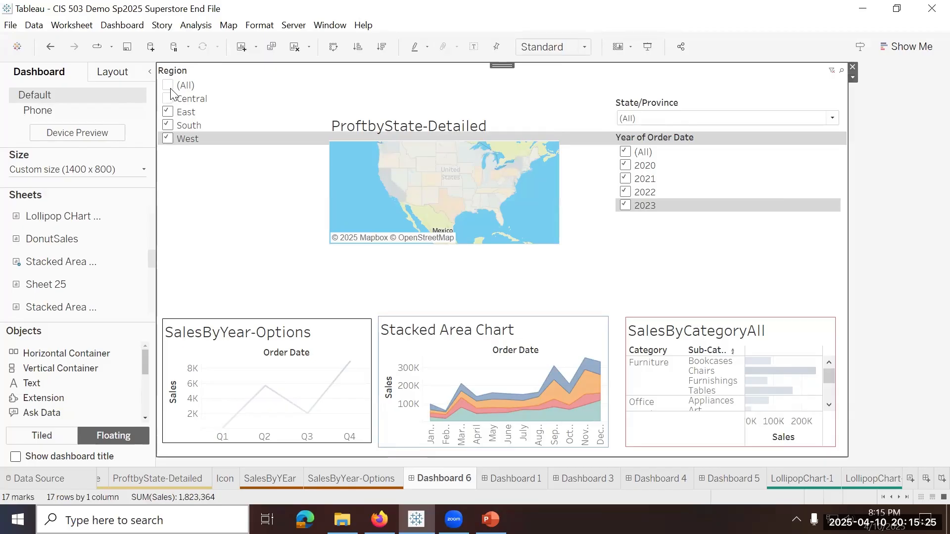
{"action": "left_click", "coordinate": [171, 98]}
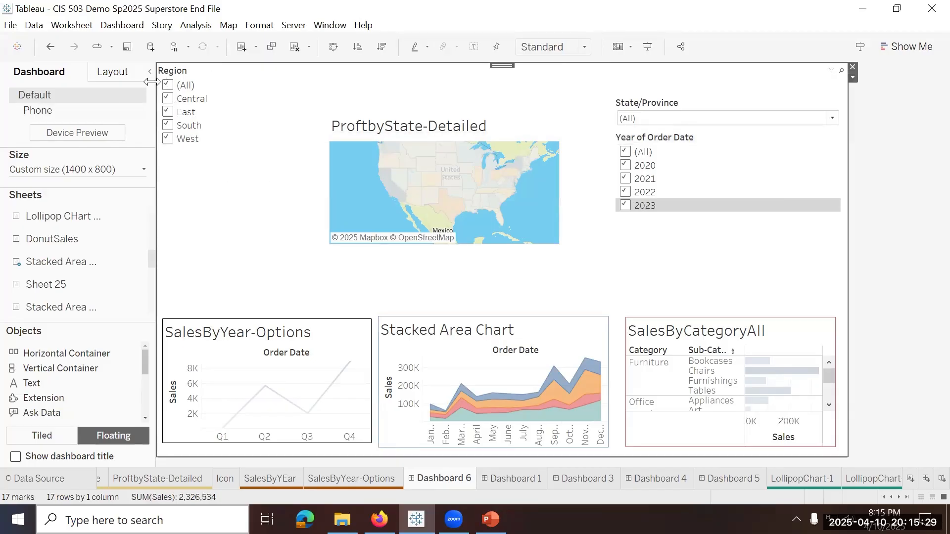
{"action": "left_click_drag", "start_coordinate": [158, 78], "coordinate": [161, 82]}
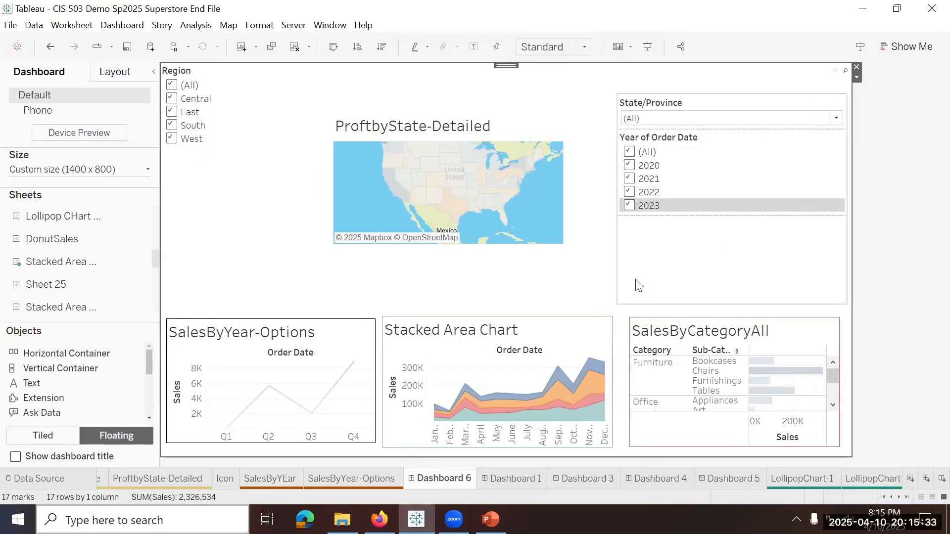
Step: Move the filter container left, then undo four times until the filters float outside it
{"action": "left_click_drag", "start_coordinate": [638, 286], "coordinate": [574, 282]}
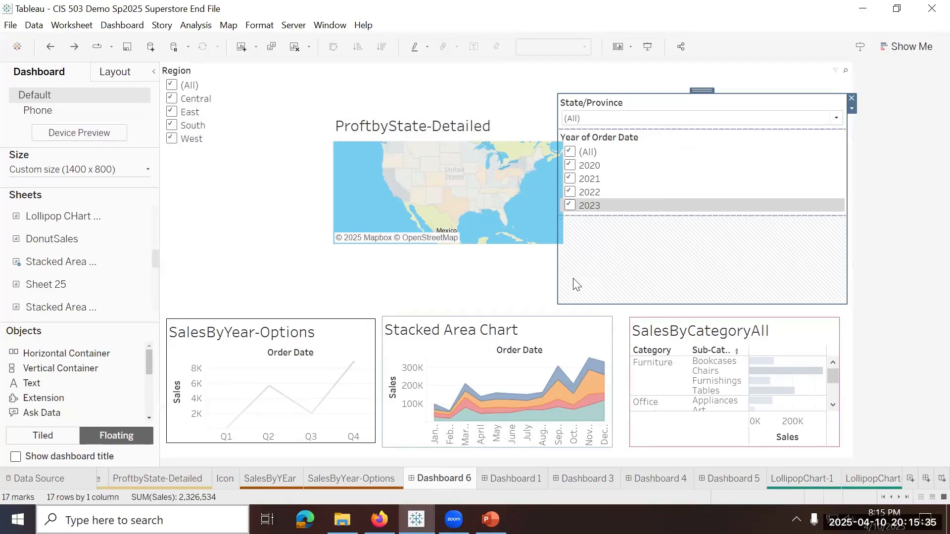
{"action": "left_click", "coordinate": [216, 102]}
{"action": "key", "text": "ctrl+z"}
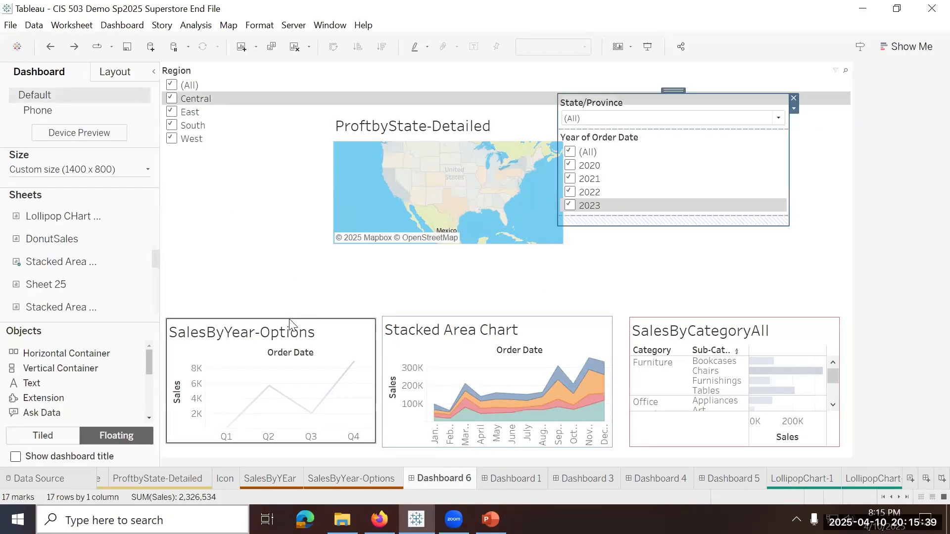
{"action": "key", "text": "ctrl+z"}
{"action": "key", "text": "ctrl+z"}
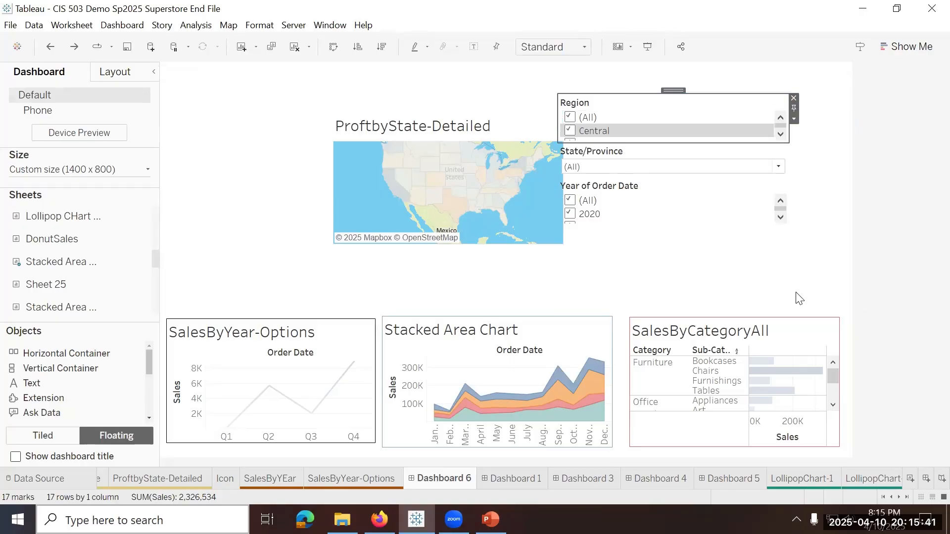
{"action": "key", "text": "ctrl+z"}
{"action": "key", "text": "ctrl+z"}
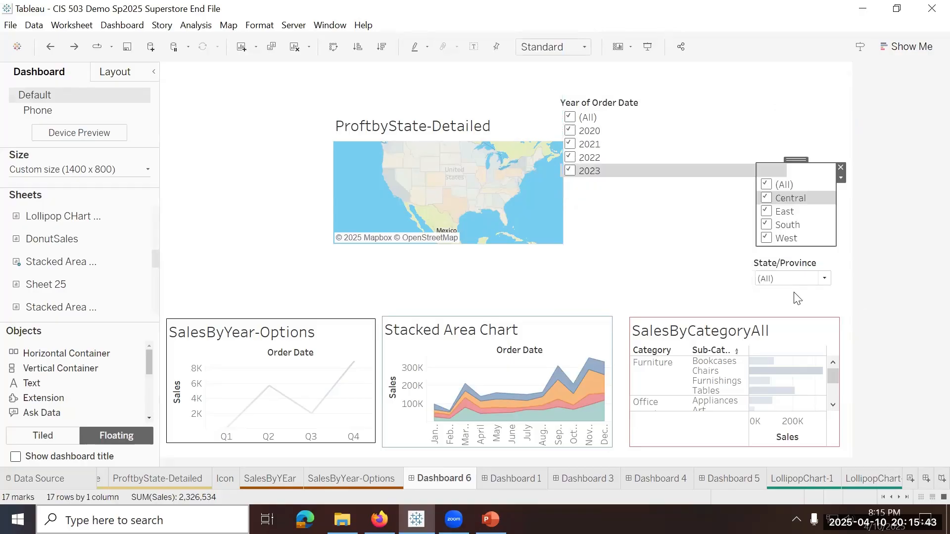
{"action": "key", "text": "ctrl+z"}
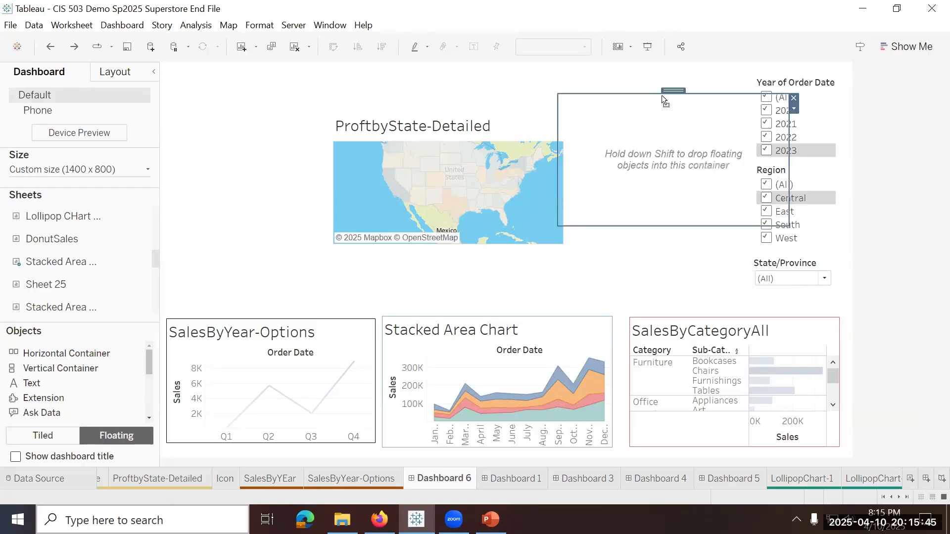
Step: Move the empty container to the top-left, make it narrower and taller, and drop in Year of Order Date
{"action": "left_click_drag", "start_coordinate": [661, 95], "coordinate": [289, 70]}
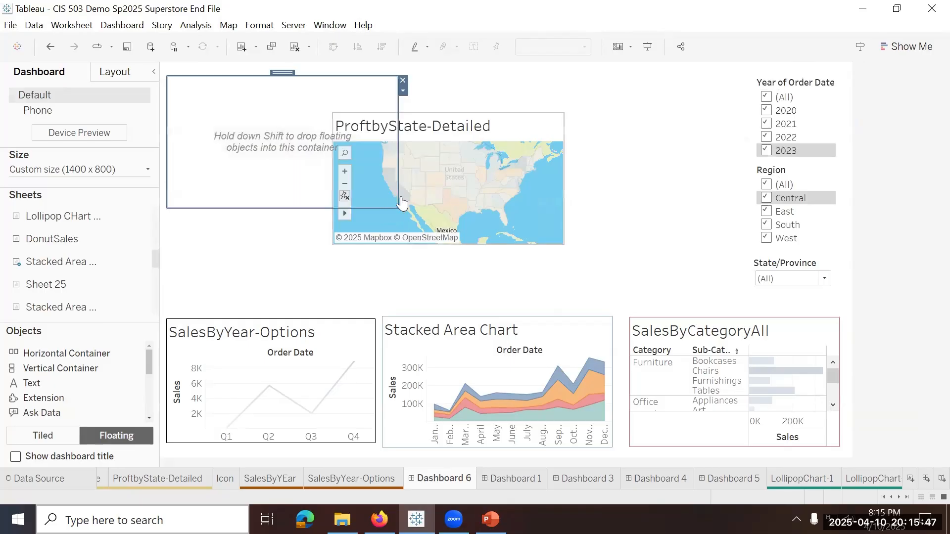
{"action": "left_click_drag", "start_coordinate": [399, 209], "coordinate": [332, 314]}
{"action": "left_click", "coordinate": [794, 84]}
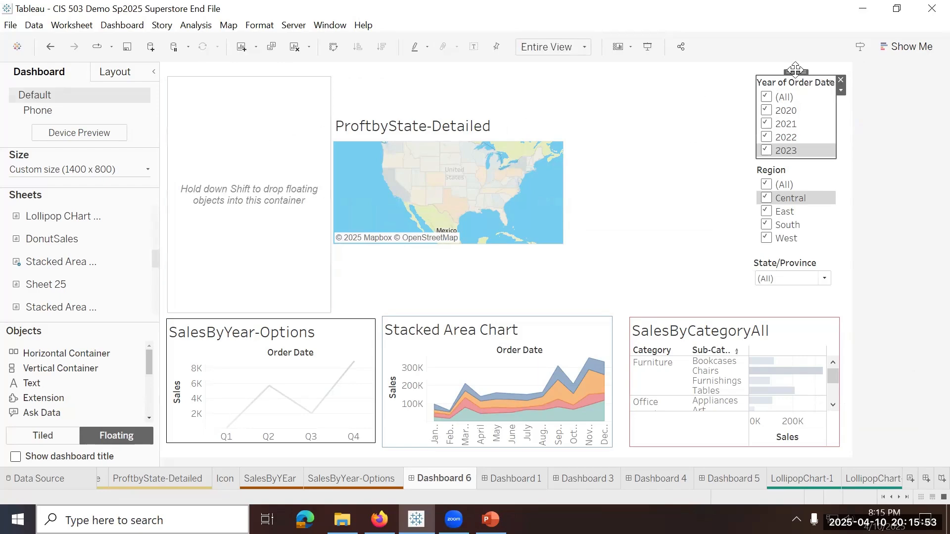
{"action": "left_click_drag", "start_coordinate": [796, 72], "coordinate": [234, 129]}
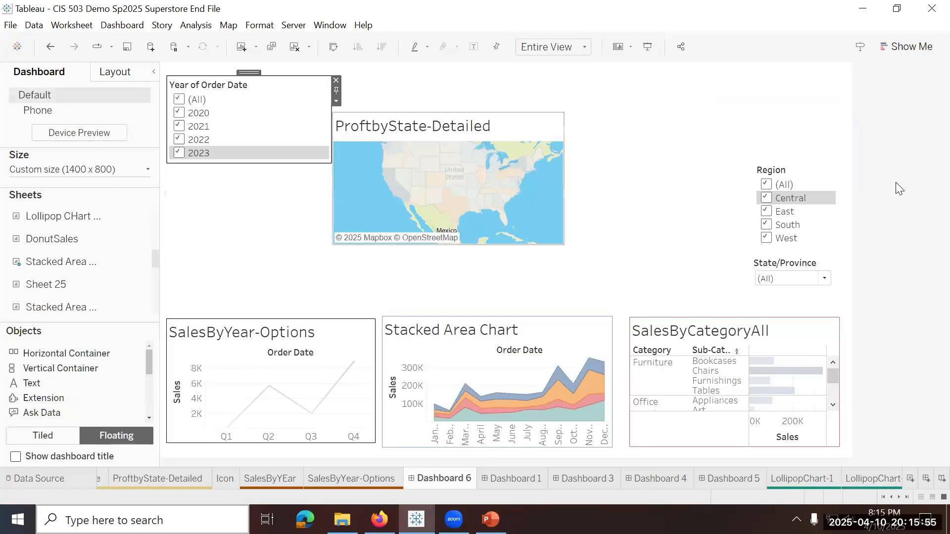
Step: Stack Region and State/Province below Year of Order Date in the left container
{"action": "left_click", "coordinate": [811, 176]}
{"action": "left_click_drag", "start_coordinate": [796, 159], "coordinate": [269, 169]}
{"action": "left_click", "coordinate": [791, 263]}
{"action": "left_click_drag", "start_coordinate": [798, 252], "coordinate": [259, 277]}
{"action": "left_click", "coordinate": [643, 208]}
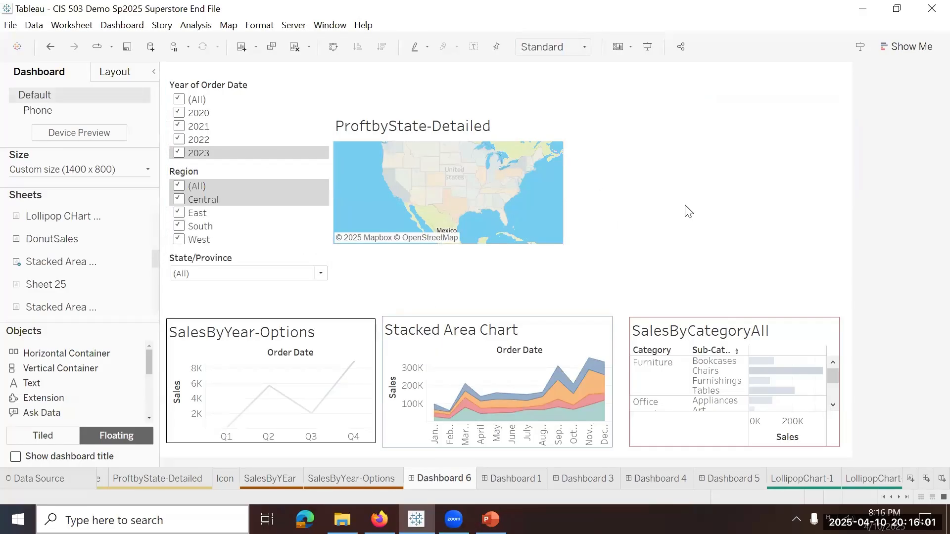
{"action": "left_click", "coordinate": [229, 92]}
{"action": "left_click_drag", "start_coordinate": [275, 74], "coordinate": [252, 126]}
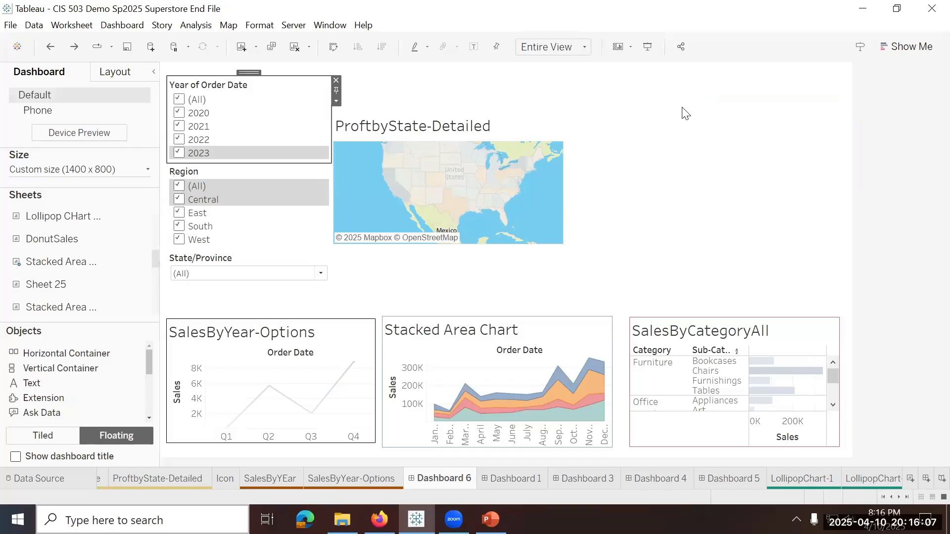
{"action": "left_click", "coordinate": [685, 113]}
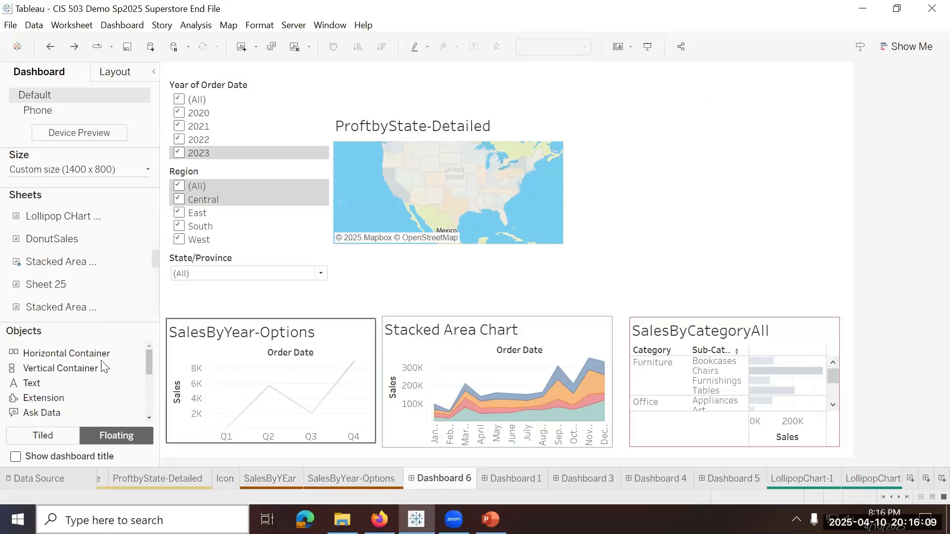
Step: Wrap the Year, Region and State/Province filters in a Vertical Container and move it top-right
{"action": "left_click", "coordinate": [62, 367]}
{"action": "left_click_drag", "start_coordinate": [62, 367], "coordinate": [213, 296]}
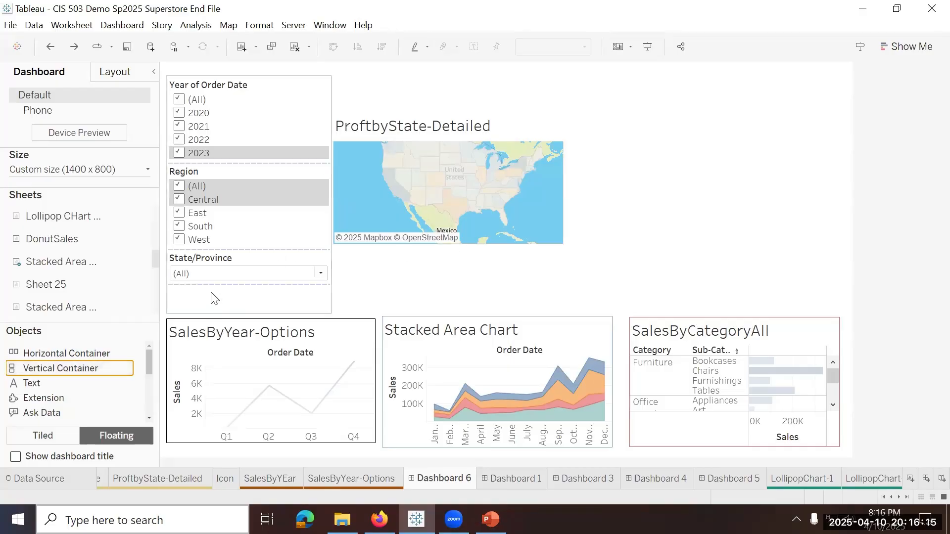
{"action": "left_click", "coordinate": [210, 303]}
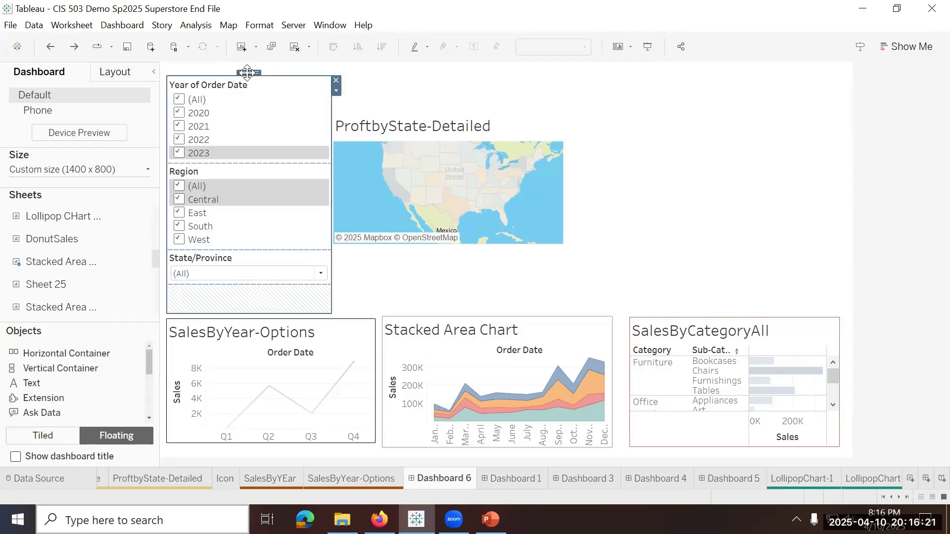
{"action": "left_click_drag", "start_coordinate": [246, 72], "coordinate": [773, 70]}
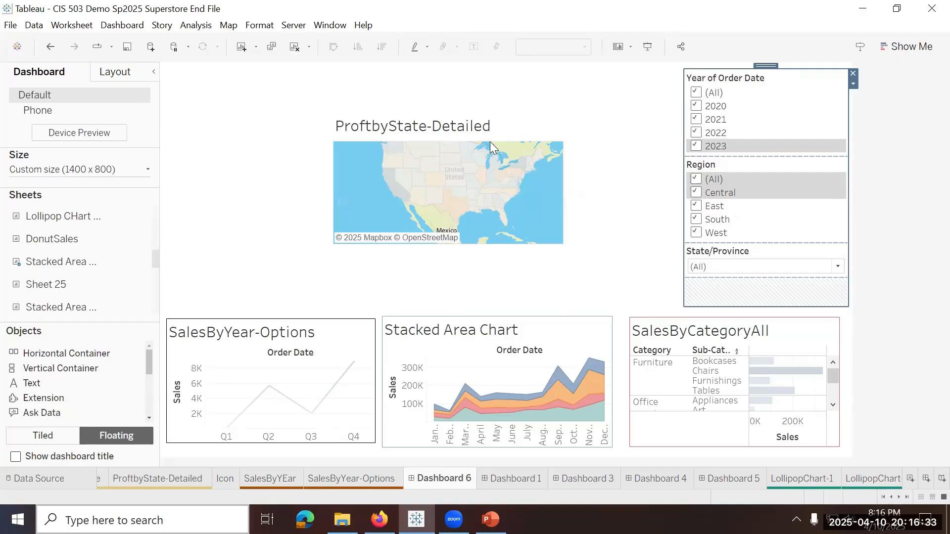
Step: Enlarge the ProftbyState-Detailed map from its lower-right corner and move it left
{"action": "left_click", "coordinate": [561, 242]}
{"action": "left_click_drag", "start_coordinate": [564, 245], "coordinate": [626, 295]}
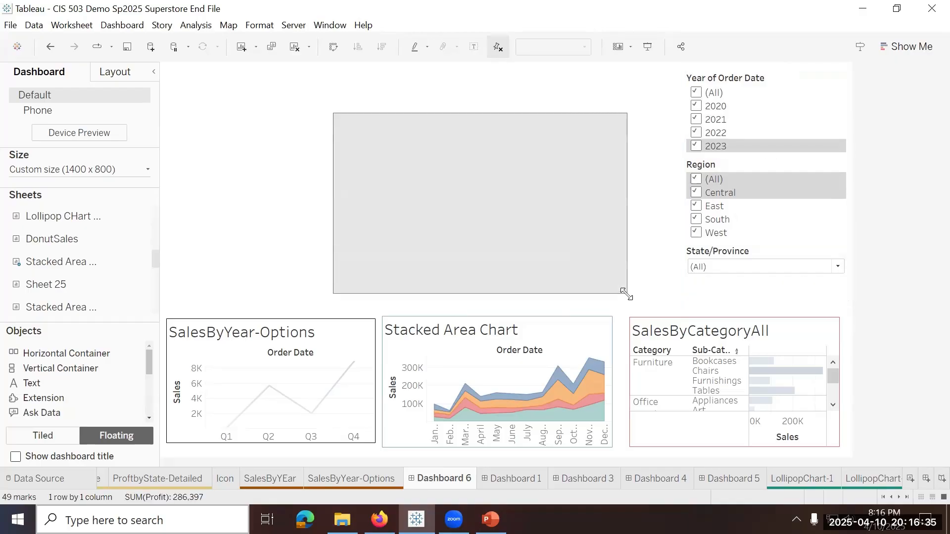
{"action": "left_click_drag", "start_coordinate": [465, 107], "coordinate": [431, 101]}
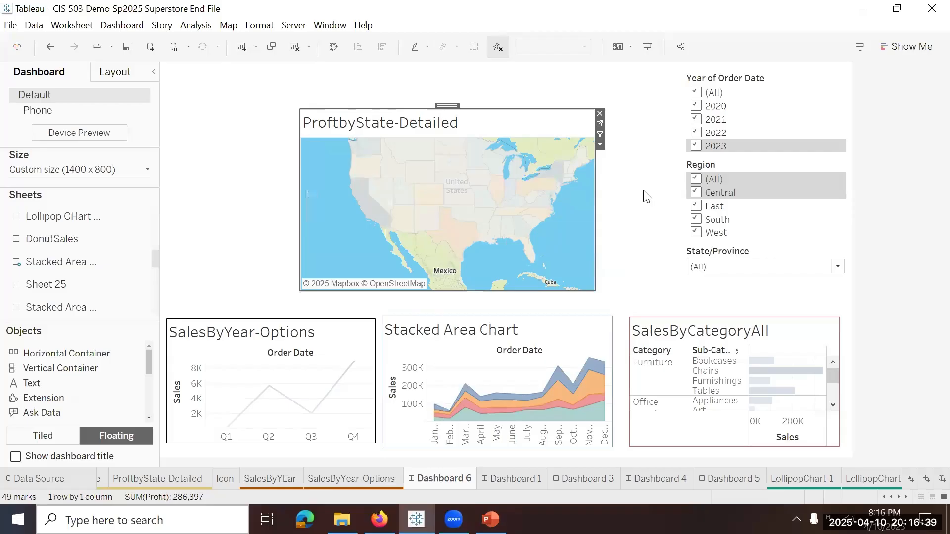
Step: Test map interactions on Oregon and Nevada, reset the view, and open the map's options menu
{"action": "left_click", "coordinate": [375, 166]}
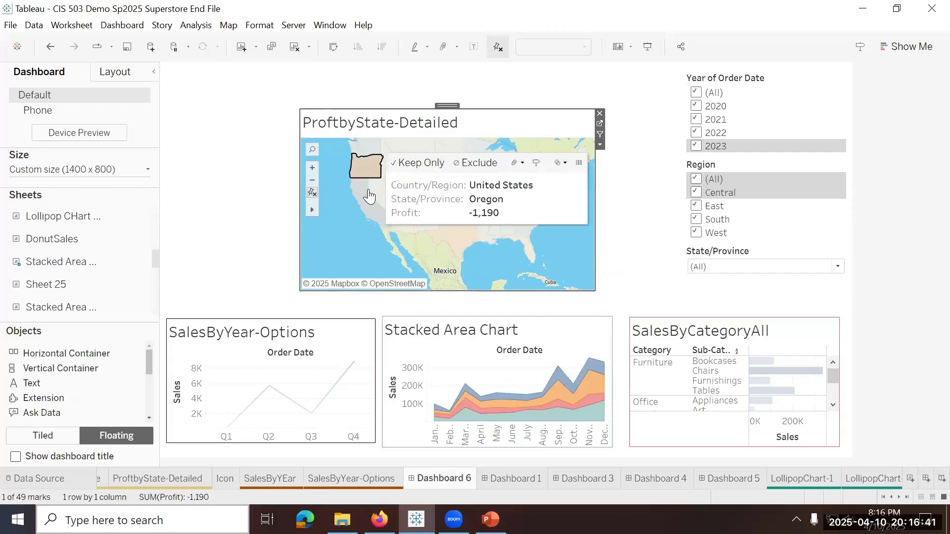
{"action": "double_click", "coordinate": [368, 189]}
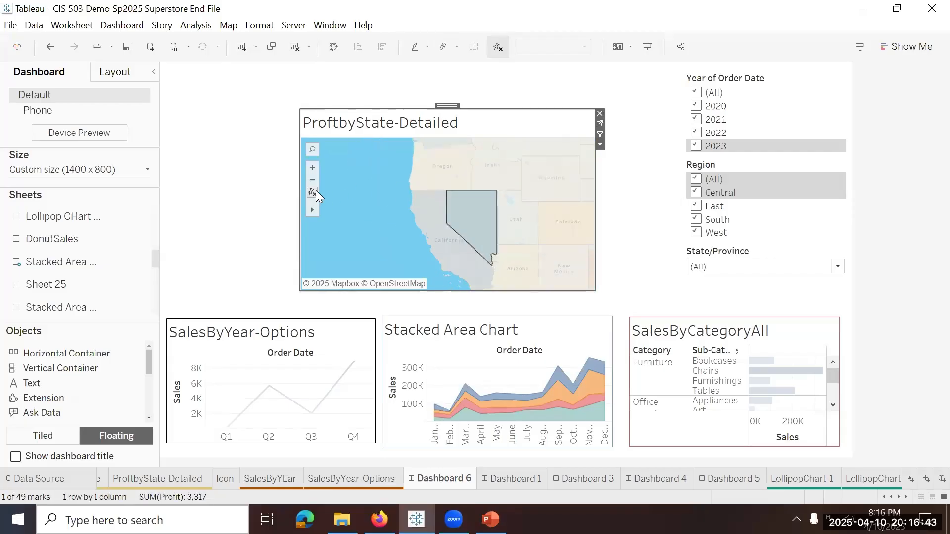
{"action": "left_click", "coordinate": [314, 192]}
{"action": "left_click", "coordinate": [353, 218]}
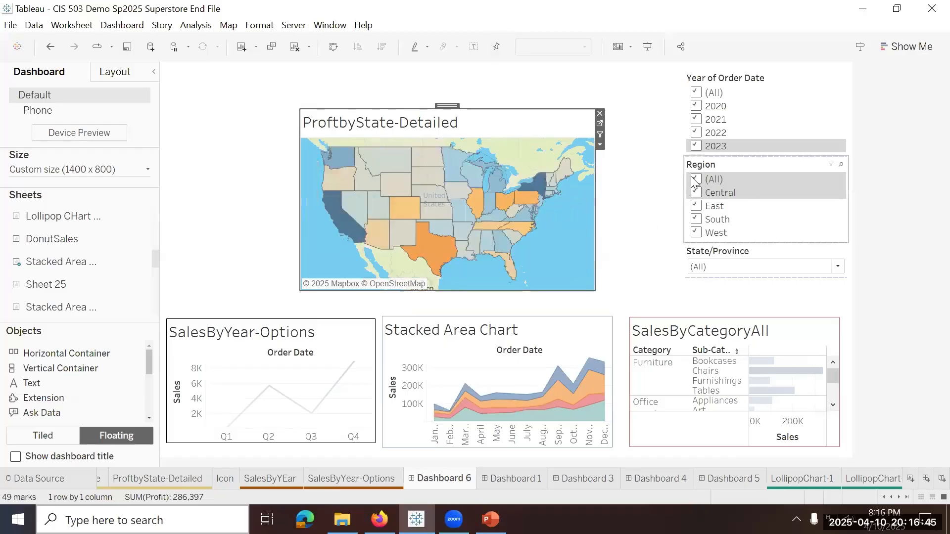
{"action": "left_click", "coordinate": [600, 145]}
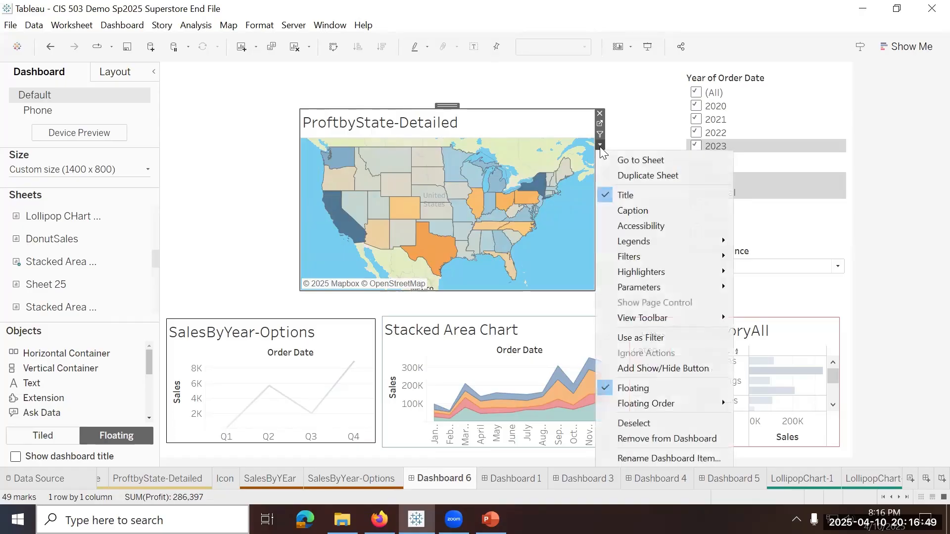
Step: Set the ProftbyState-Detailed map as a filter and test it with Arizona, California, Nevada and Utah
{"action": "left_click", "coordinate": [618, 337]}
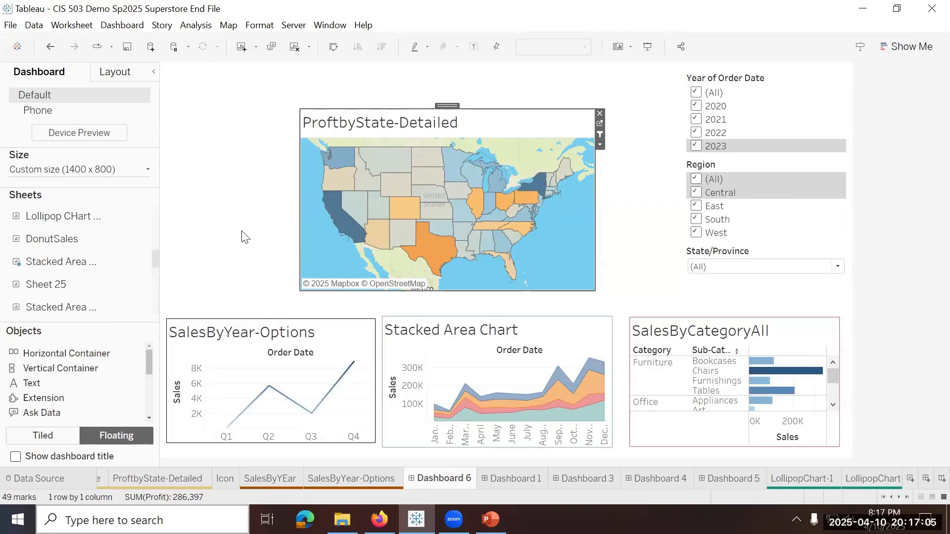
{"action": "left_click", "coordinate": [379, 237]}
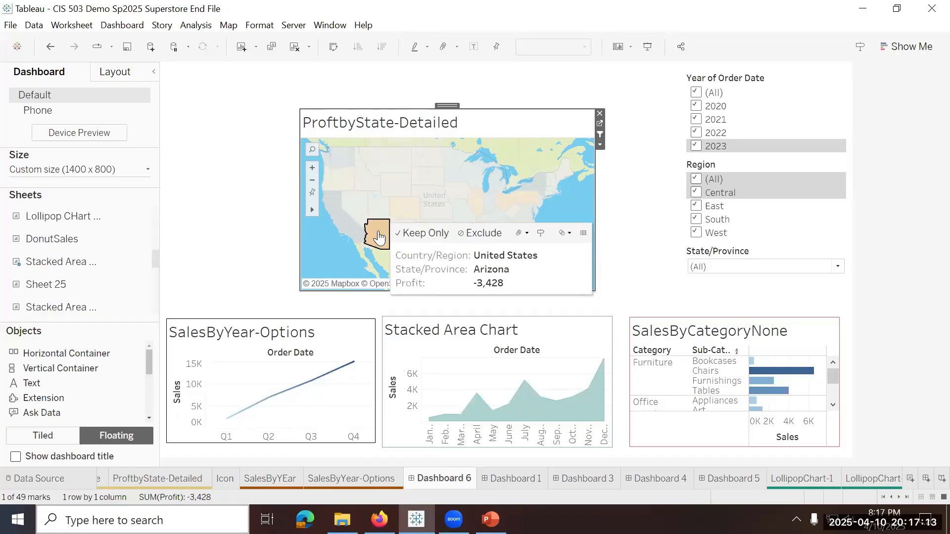
{"action": "left_click", "coordinate": [348, 230], "text": "ctrl"}
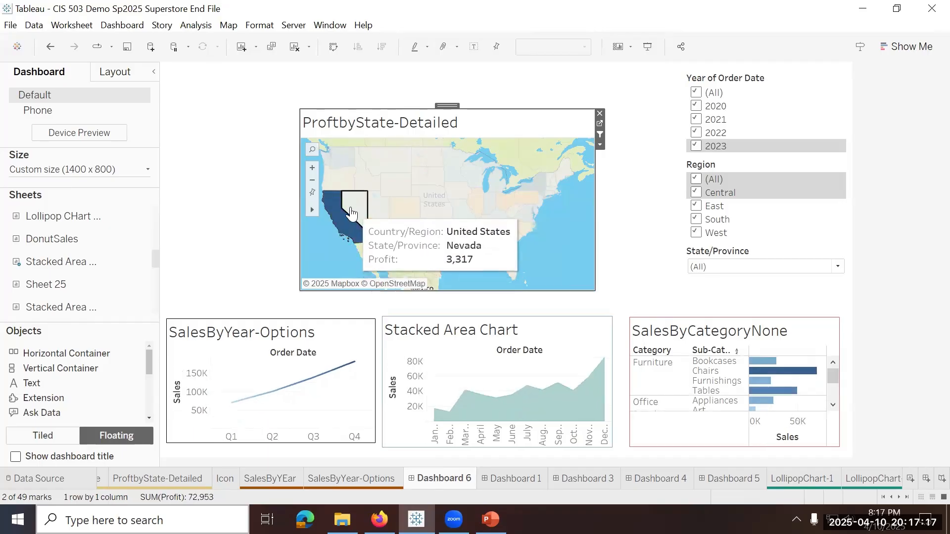
{"action": "left_click", "coordinate": [351, 213], "text": "ctrl"}
{"action": "mouse_move", "coordinate": [368, 177]}
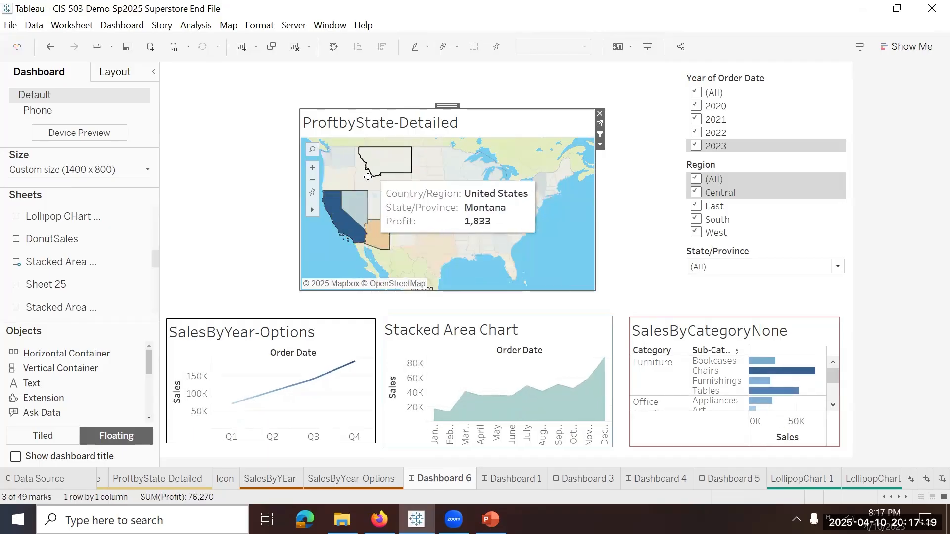
{"action": "left_click", "coordinate": [351, 208]}
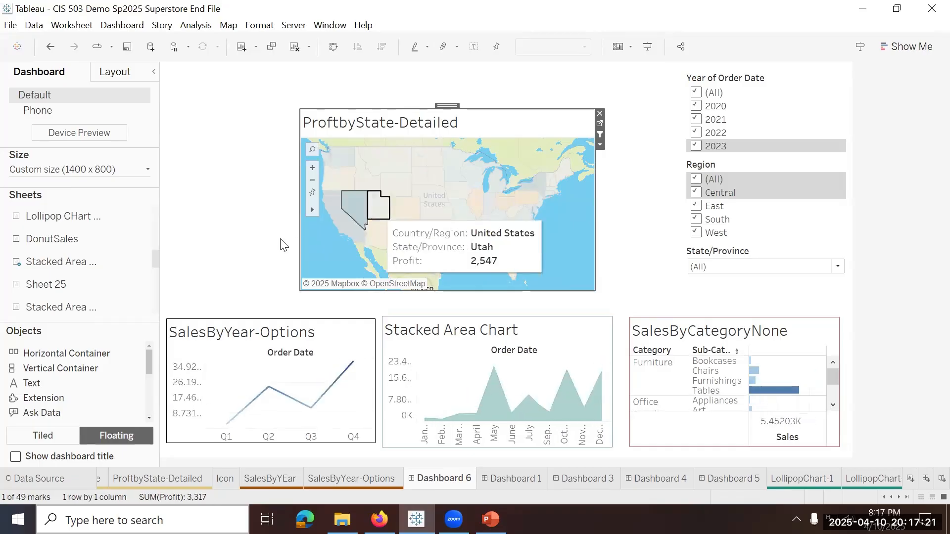
{"action": "left_click", "coordinate": [375, 209]}
{"action": "left_click", "coordinate": [248, 238]}
{"action": "left_click", "coordinate": [374, 208]}
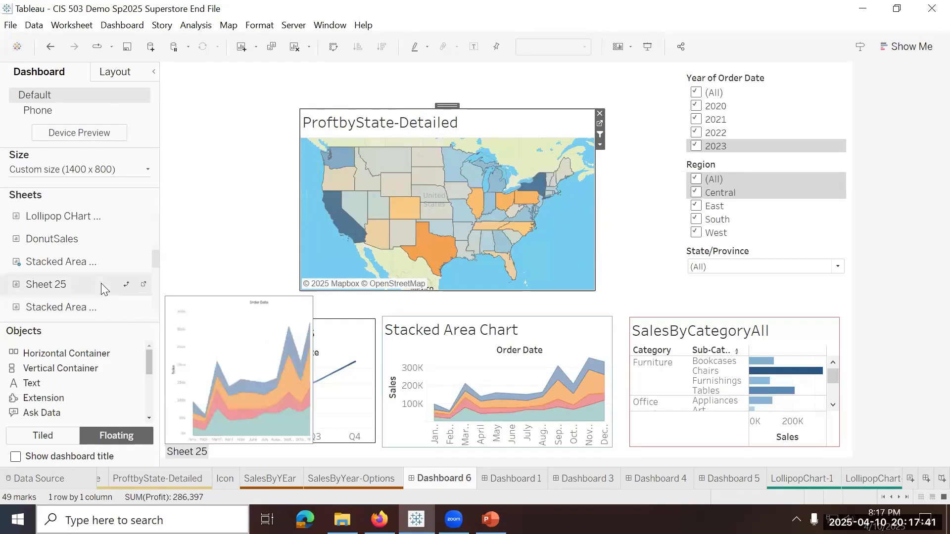
{"action": "scroll", "coordinate": [101, 287], "scroll_direction": "down", "scroll_amount": 3}
{"action": "scroll", "coordinate": [112, 365], "scroll_direction": "down", "scroll_amount": 3}
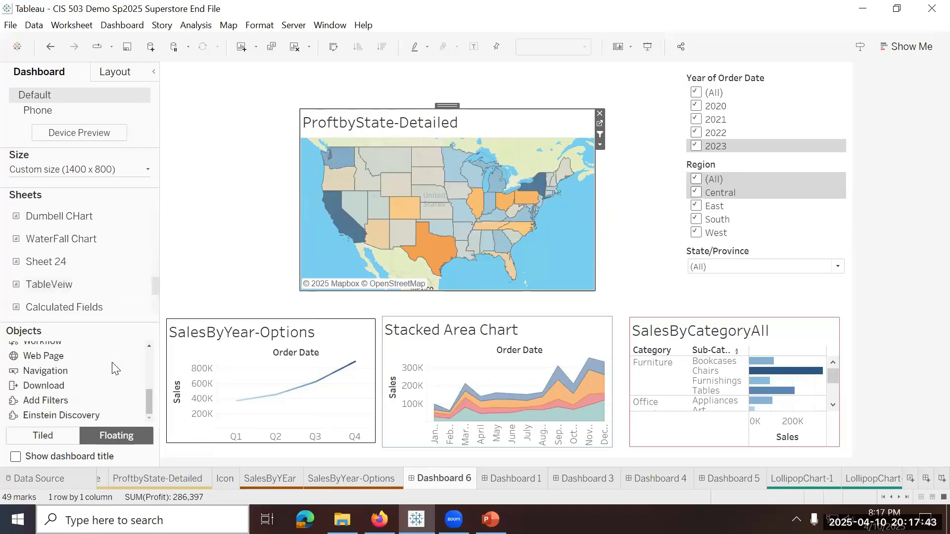
{"action": "scroll", "coordinate": [100, 396], "scroll_direction": "up", "scroll_amount": 3}
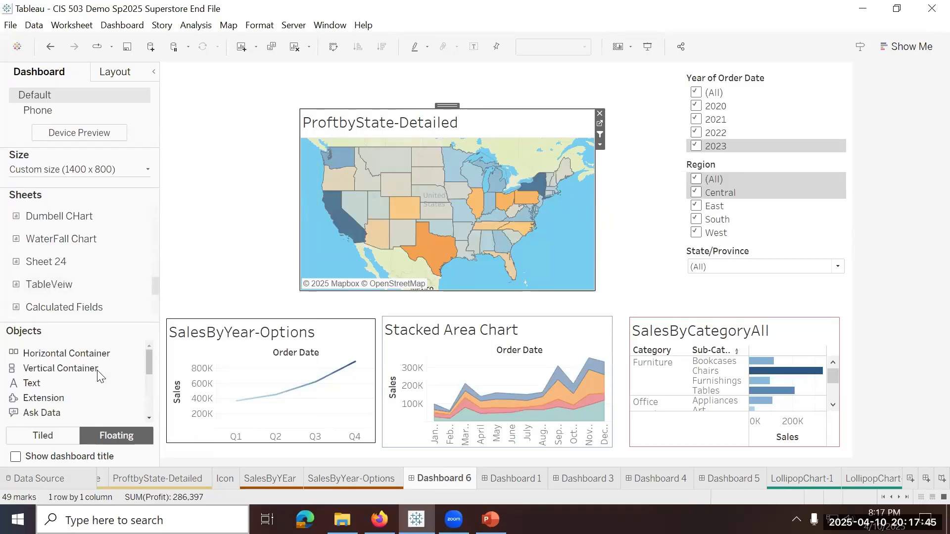
{"action": "scroll", "coordinate": [100, 376], "scroll_direction": "down", "scroll_amount": 3}
{"action": "scroll", "coordinate": [100, 373], "scroll_direction": "up", "scroll_amount": 3}
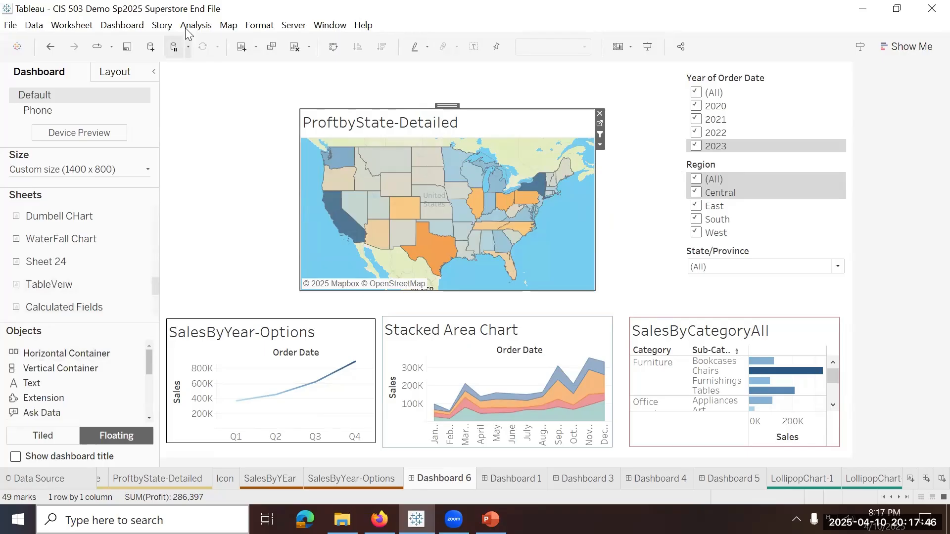
{"action": "left_click", "coordinate": [138, 28]}
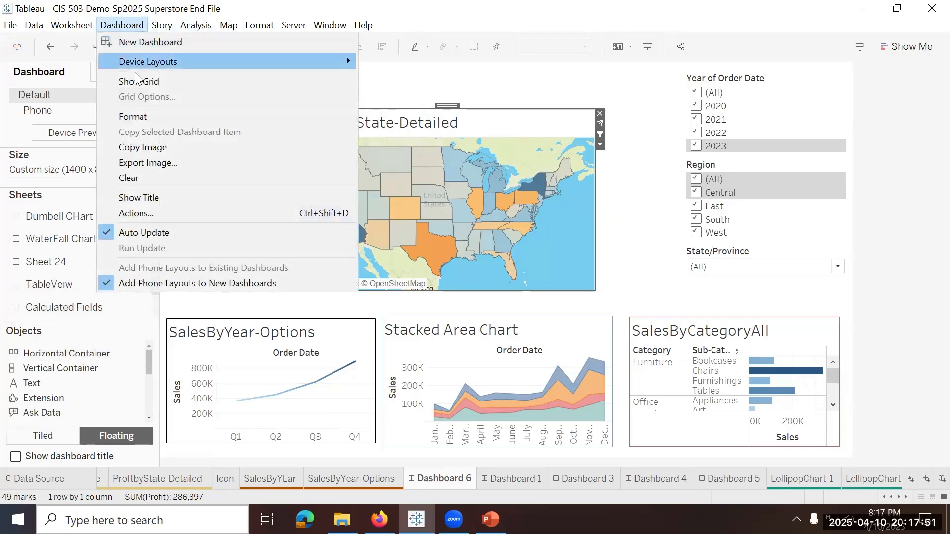
{"action": "left_click", "coordinate": [146, 213]}
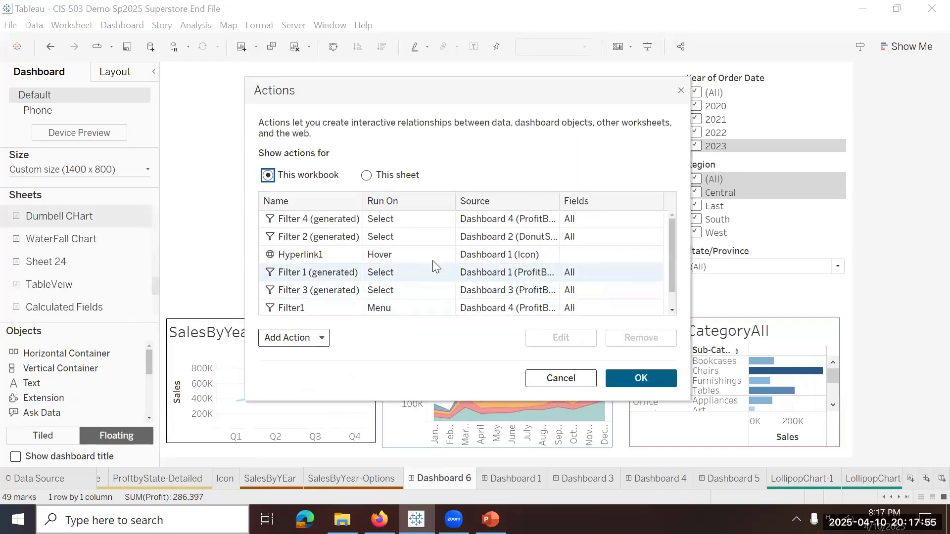
{"action": "left_click", "coordinate": [366, 178]}
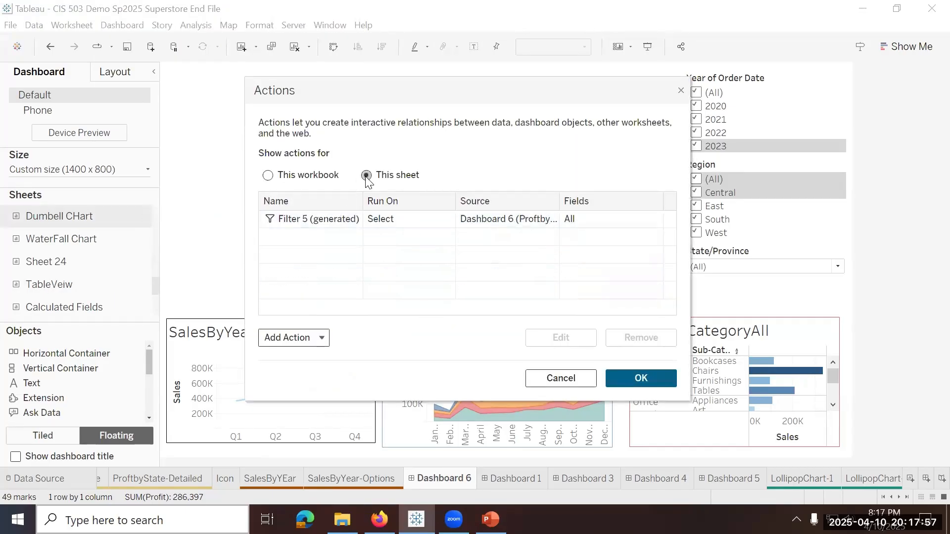
{"action": "left_click", "coordinate": [345, 224]}
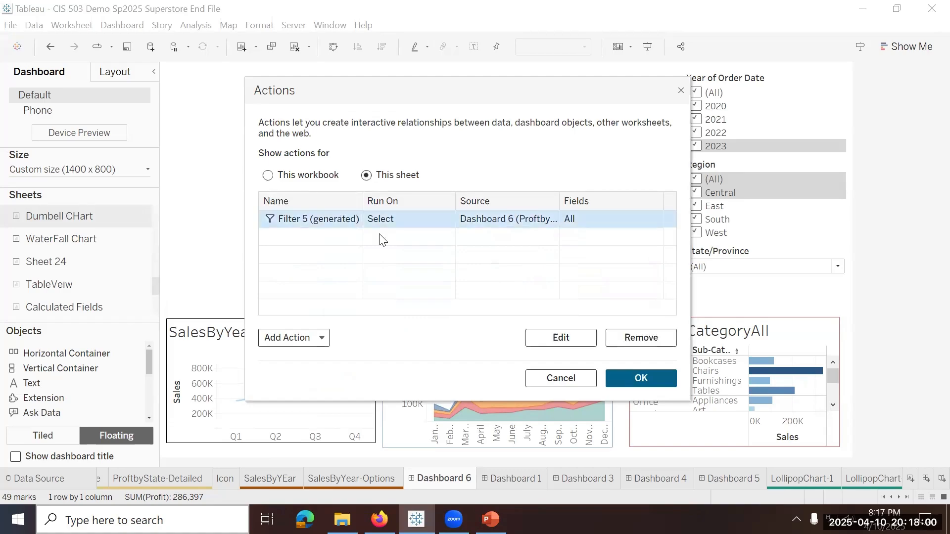
{"action": "left_click", "coordinate": [551, 339]}
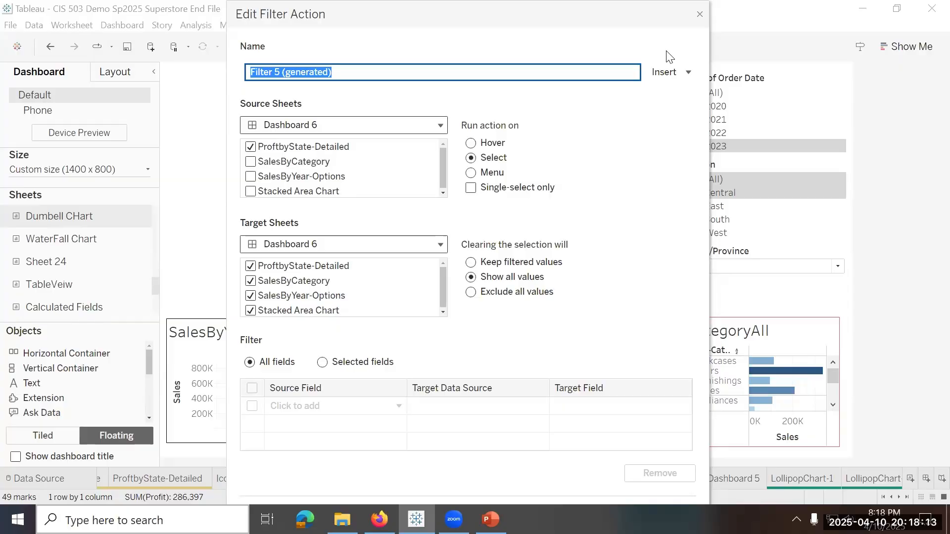
{"action": "key", "text": "Return"}
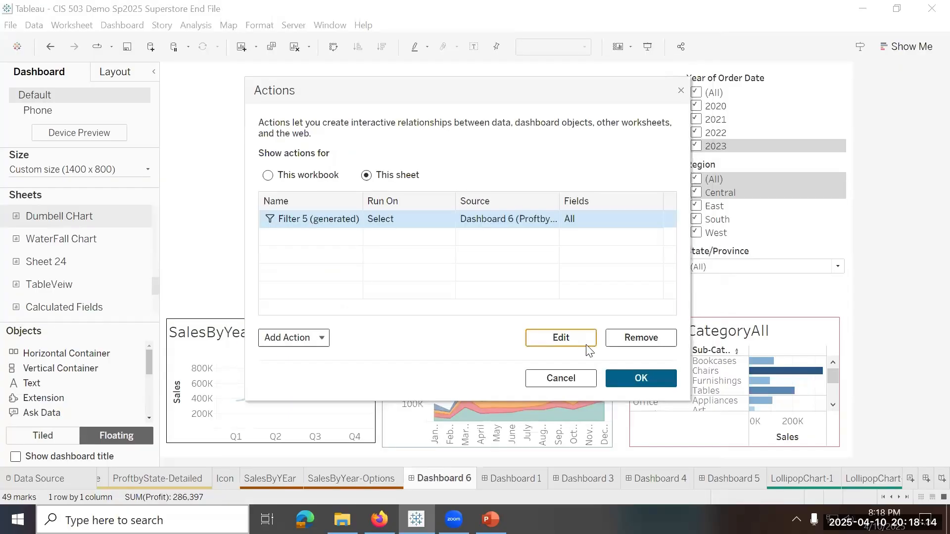
{"action": "left_click", "coordinate": [566, 378]}
{"action": "left_click", "coordinate": [770, 99]}
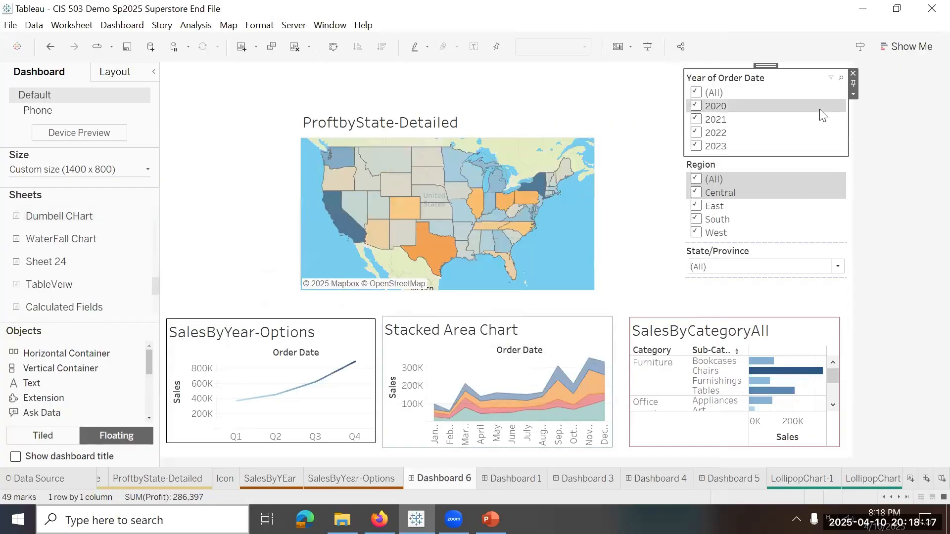
Step: Confirm the Year of Order Date filter applies to Only This Worksheet, then open the Dashboard menu
{"action": "left_click", "coordinate": [854, 95]}
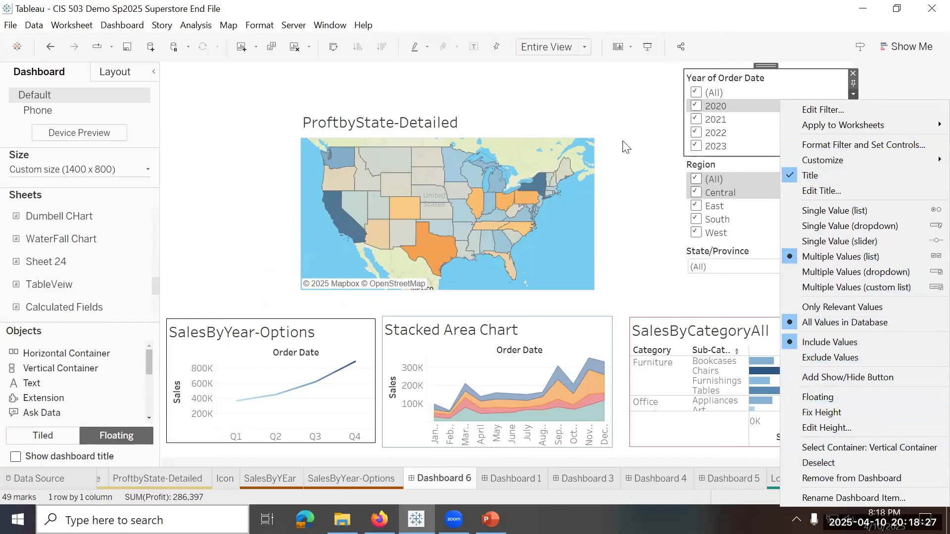
{"action": "left_click", "coordinate": [653, 144]}
{"action": "left_click", "coordinate": [824, 80]}
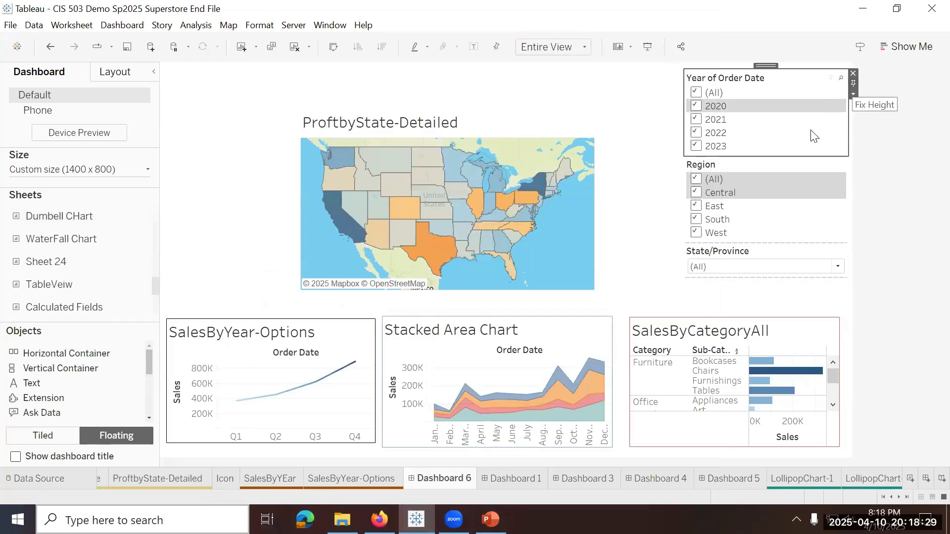
{"action": "left_click", "coordinate": [853, 94]}
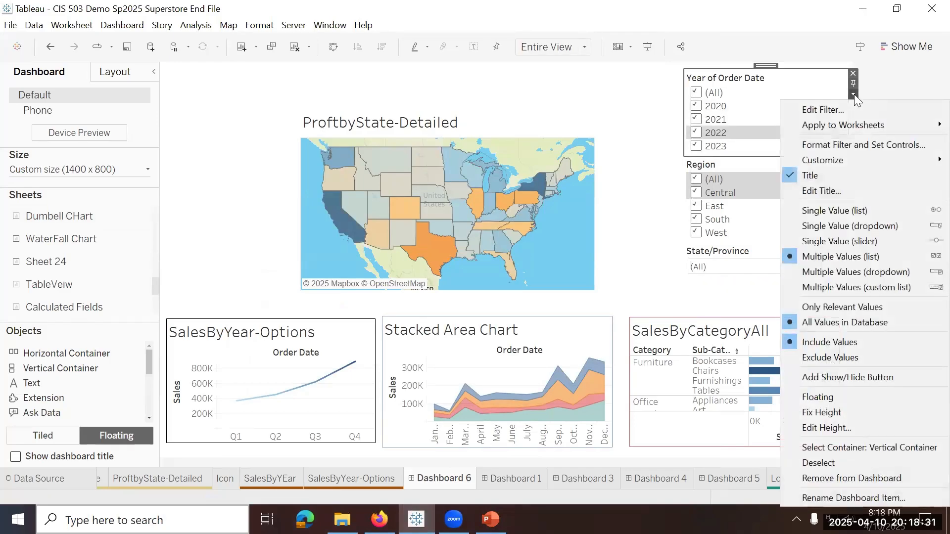
{"action": "mouse_move", "coordinate": [845, 122]}
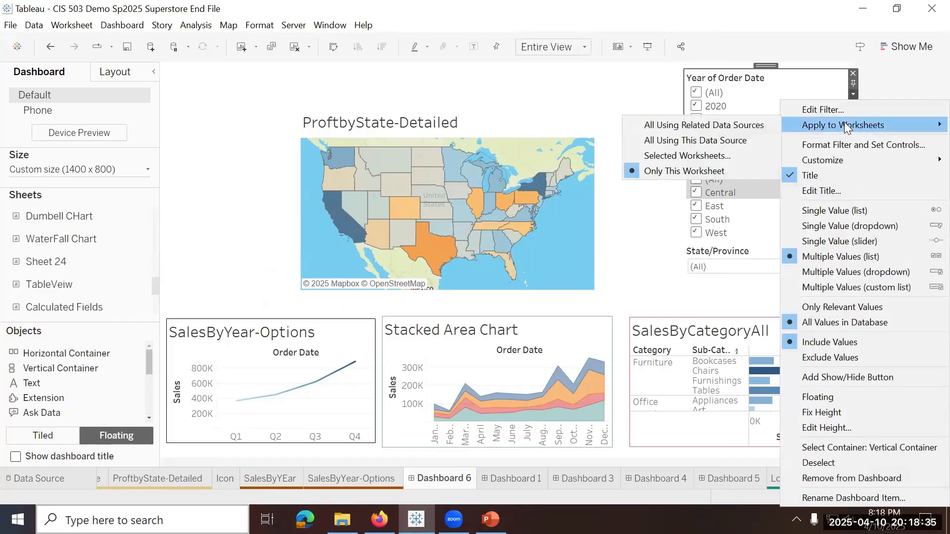
{"action": "left_click", "coordinate": [128, 25]}
{"action": "left_click", "coordinate": [128, 25]}
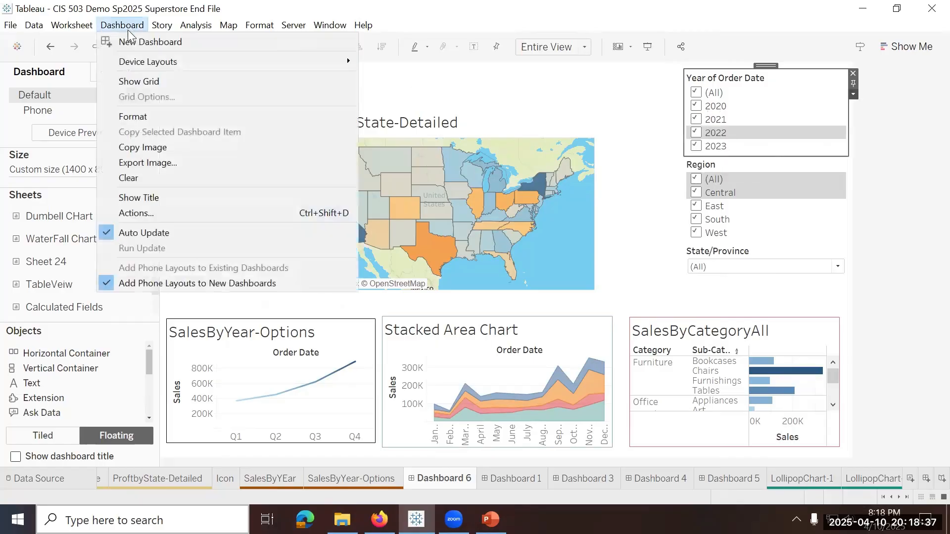
{"action": "left_click", "coordinate": [136, 213]}
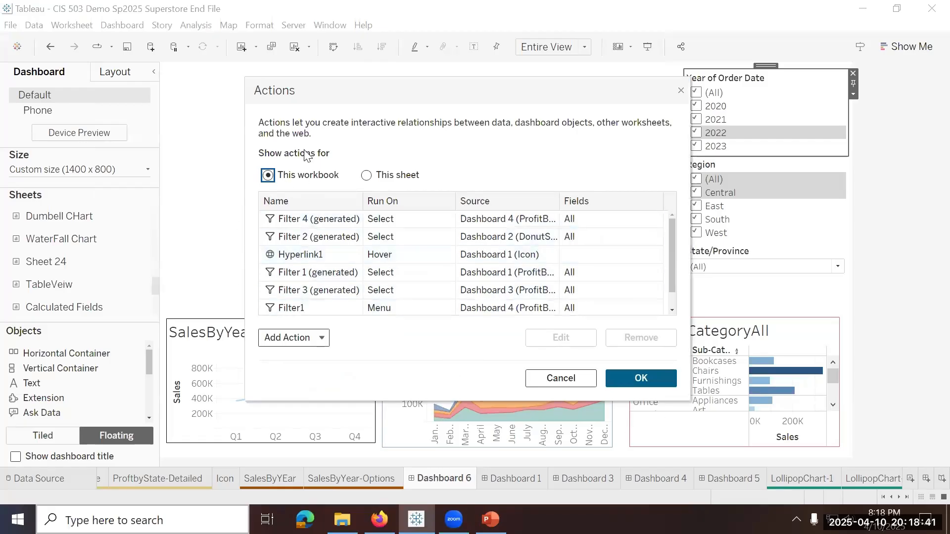
{"action": "left_click", "coordinate": [366, 176]}
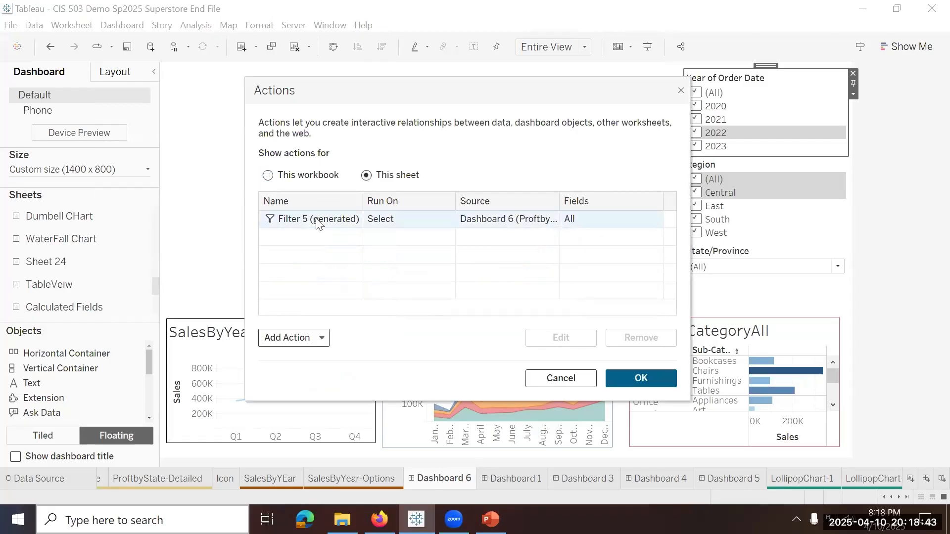
{"action": "left_click", "coordinate": [332, 221]}
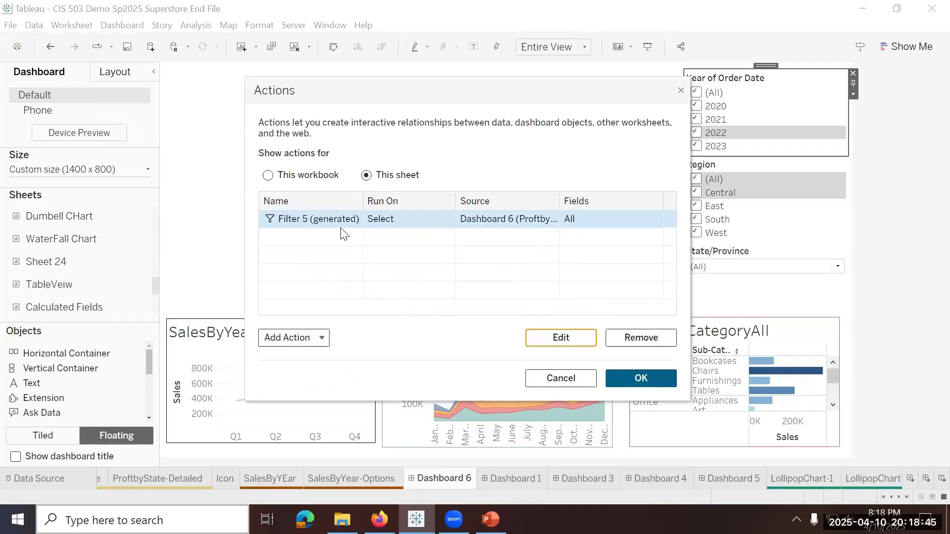
{"action": "double_click", "coordinate": [341, 226]}
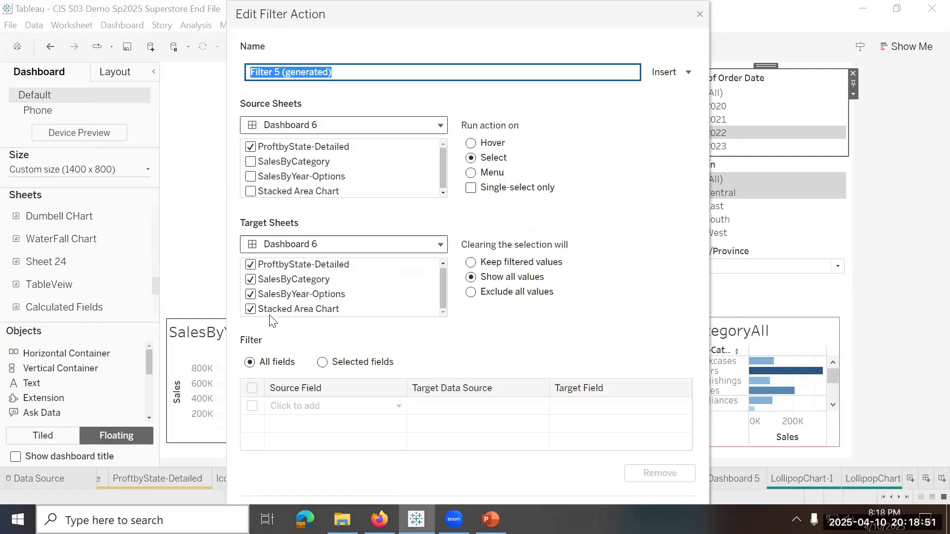
{"action": "scroll", "coordinate": [270, 316], "scroll_direction": "up", "scroll_amount": 1}
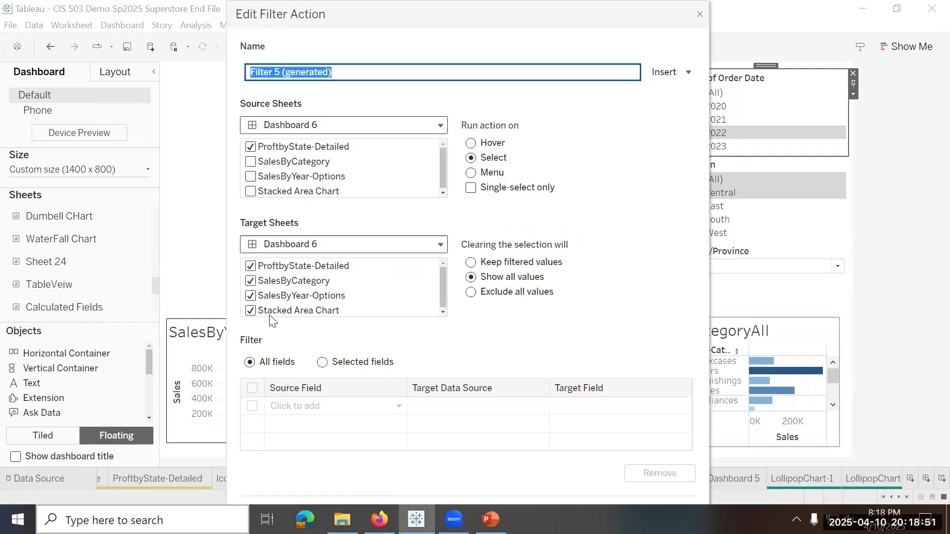
{"action": "left_click", "coordinate": [699, 18]}
{"action": "left_click", "coordinate": [629, 375]}
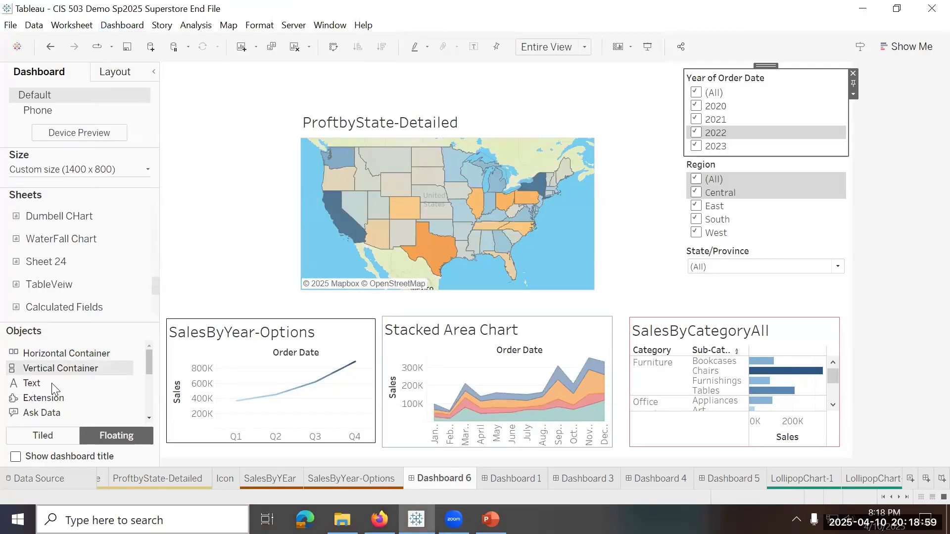
Step: Add a bold, centred, size-16 title 'My Cool Executive Dashboard' with an author byline and April 2025 date
{"action": "left_click_drag", "start_coordinate": [52, 383], "coordinate": [271, 69]}
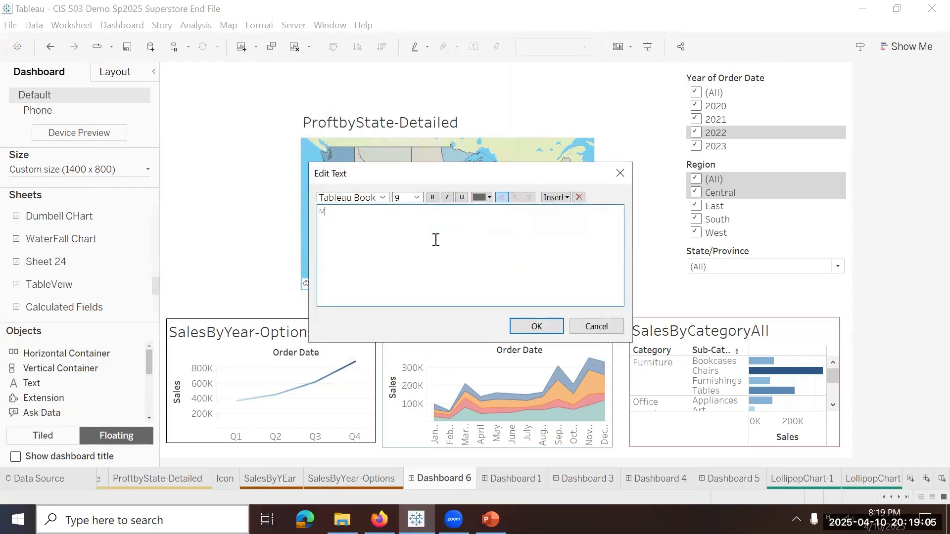
{"action": "type", "text": "My Cool"}
{"action": "type", "text": " Ex"}
{"action": "type", "text": "ecutive Dashboard "}
{"action": "type", "text": "By Nitin W"}
{"action": "type", "text": "alia - Created Apr"}
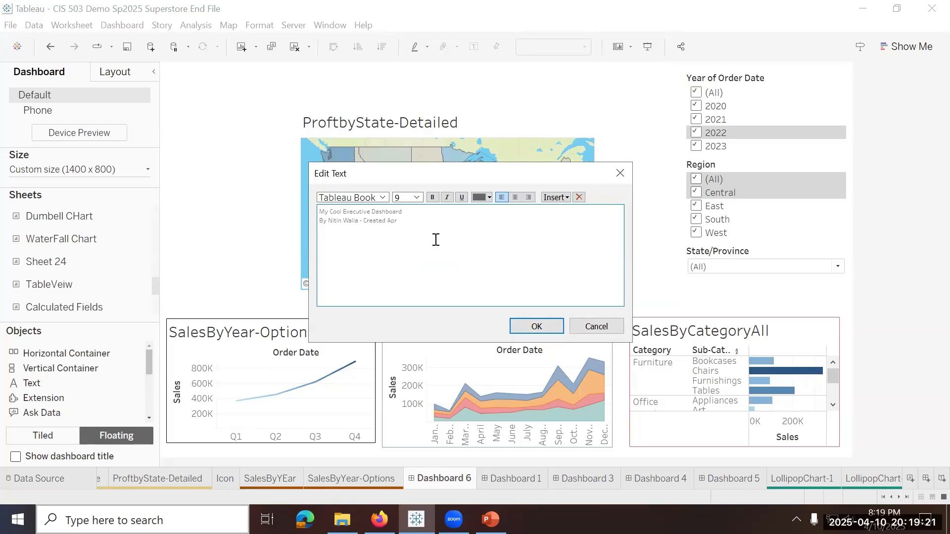
{"action": "type", "text": "il 2025"}
{"action": "left_click_drag", "start_coordinate": [430, 223], "coordinate": [309, 205]}
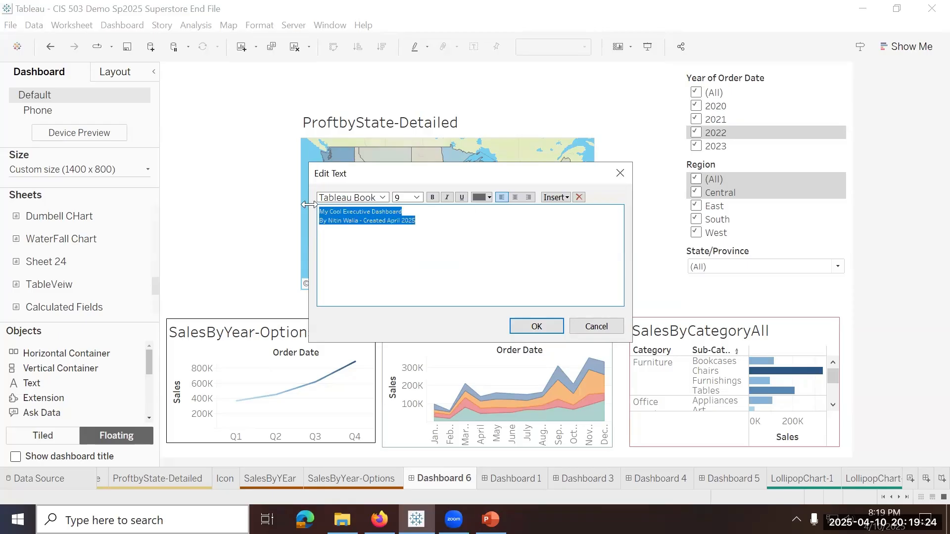
{"action": "left_click", "coordinate": [432, 197]}
{"action": "left_click", "coordinate": [416, 197]}
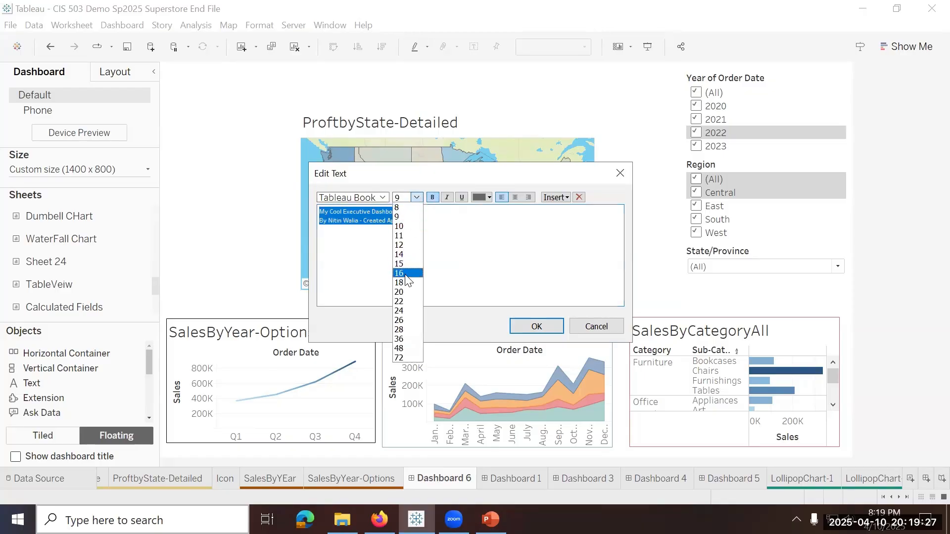
{"action": "left_click", "coordinate": [404, 274]}
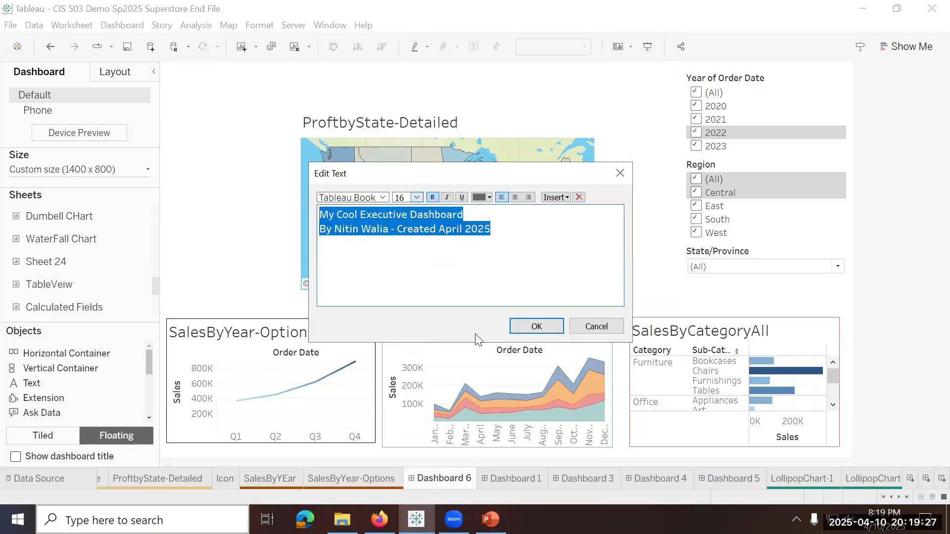
{"action": "left_click", "coordinate": [516, 196]}
{"action": "left_click", "coordinate": [533, 326]}
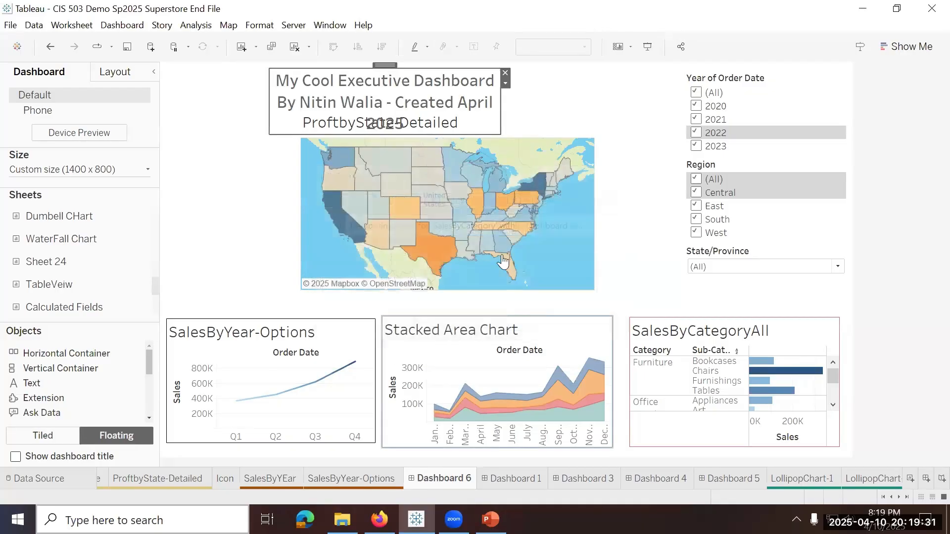
Step: Stretch the title box to span the full width across the top of Dashboard 6
{"action": "left_click_drag", "start_coordinate": [270, 91], "coordinate": [163, 88]}
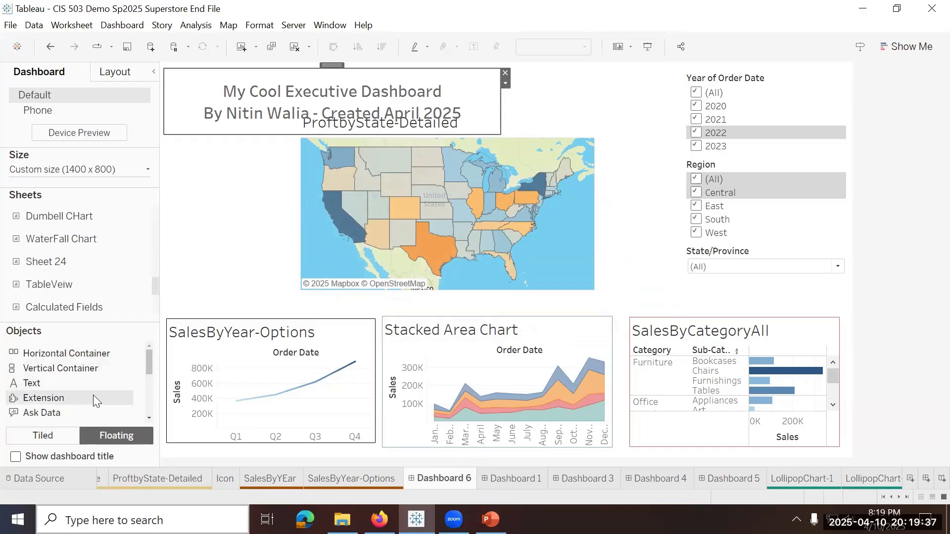
{"action": "scroll", "coordinate": [94, 396], "scroll_direction": "down", "scroll_amount": 3}
{"action": "scroll", "coordinate": [96, 401], "scroll_direction": "down", "scroll_amount": 2}
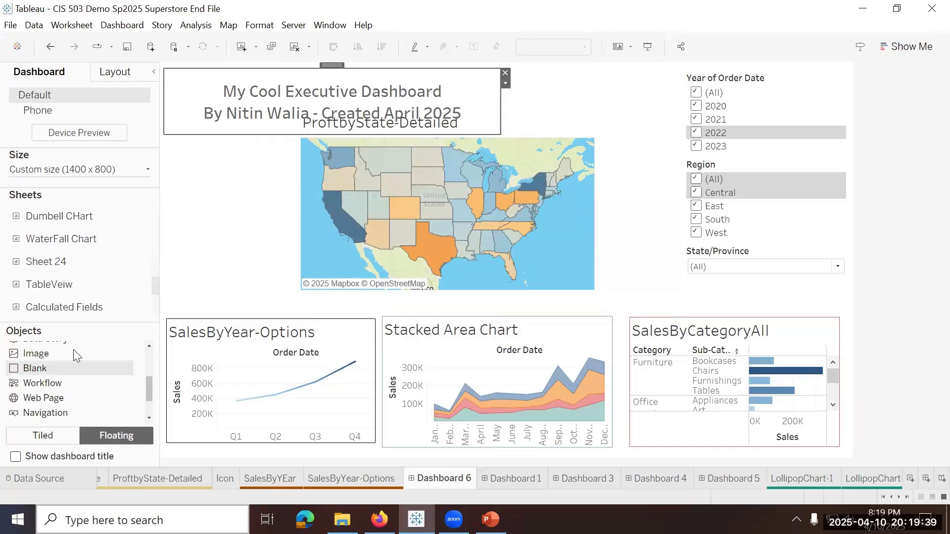
{"action": "scroll", "coordinate": [84, 399], "scroll_direction": "down", "scroll_amount": 3}
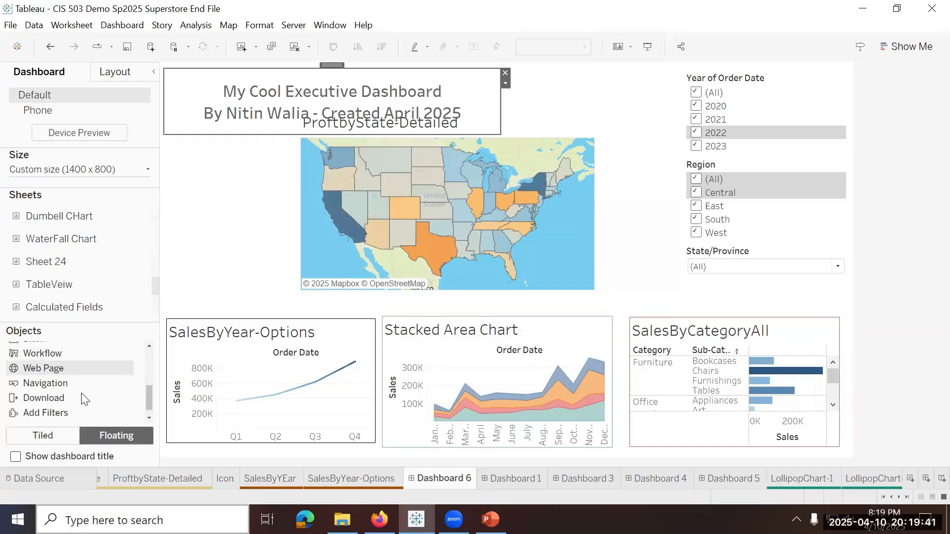
{"action": "scroll", "coordinate": [84, 399], "scroll_direction": "up", "scroll_amount": 8}
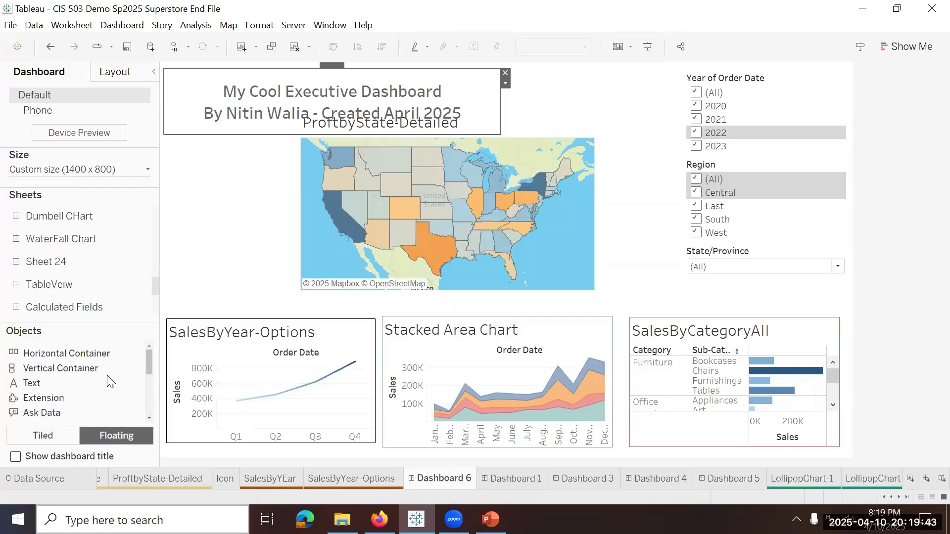
{"action": "left_click_drag", "start_coordinate": [499, 95], "coordinate": [672, 79]}
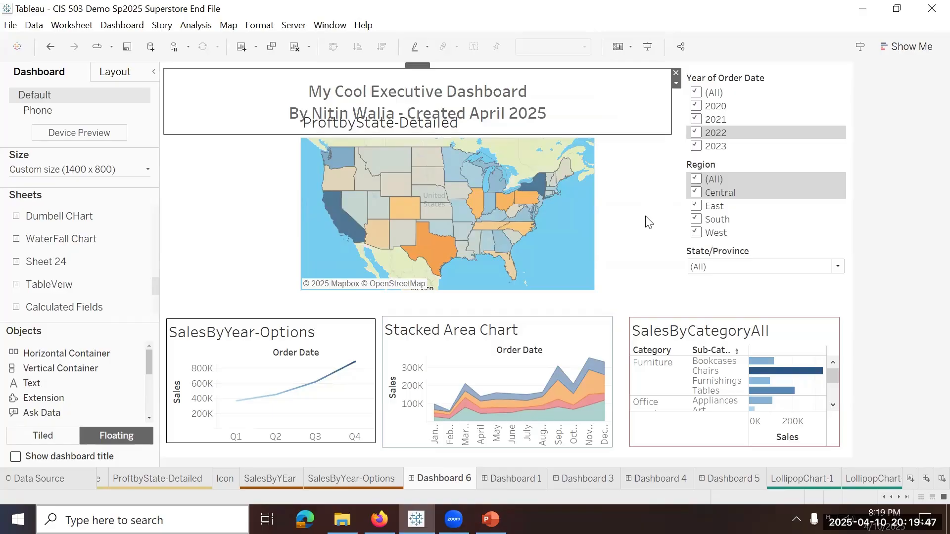
Step: Move the profit map down below the title and shorten the title box's height
{"action": "left_click", "coordinate": [355, 183]}
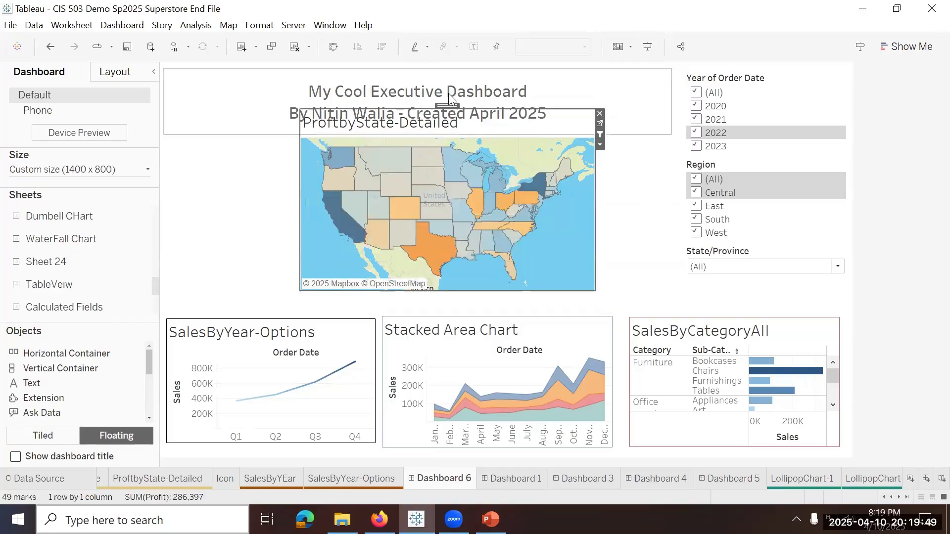
{"action": "left_click_drag", "start_coordinate": [448, 105], "coordinate": [444, 131]}
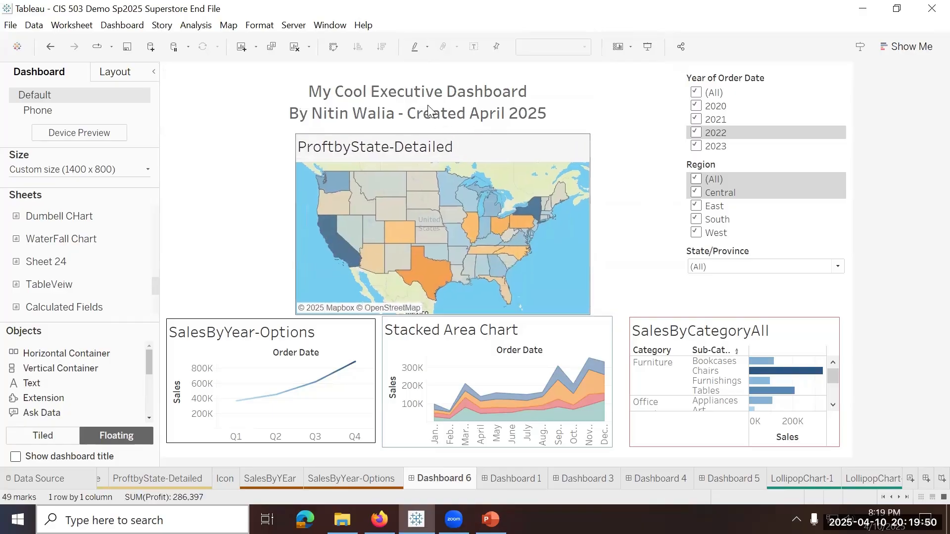
{"action": "left_click", "coordinate": [416, 68]}
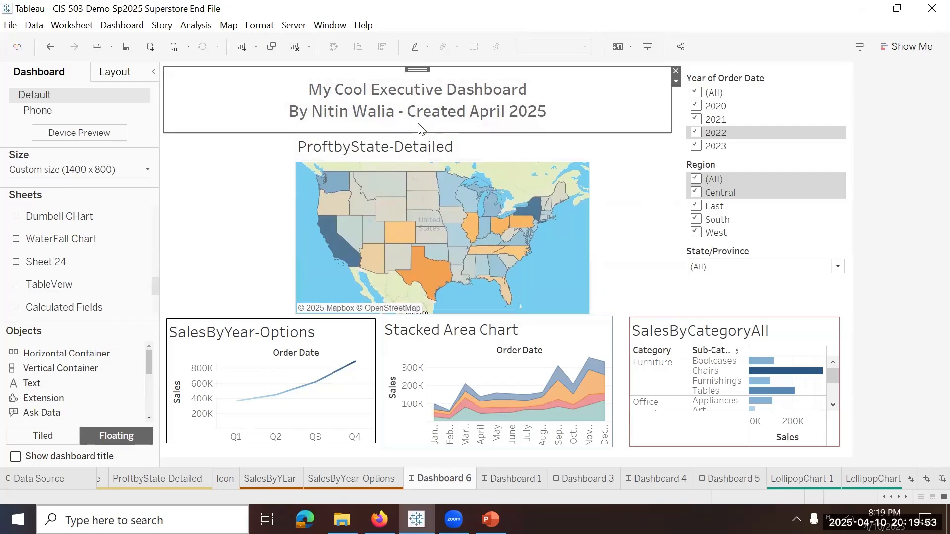
{"action": "left_click_drag", "start_coordinate": [419, 132], "coordinate": [417, 119]}
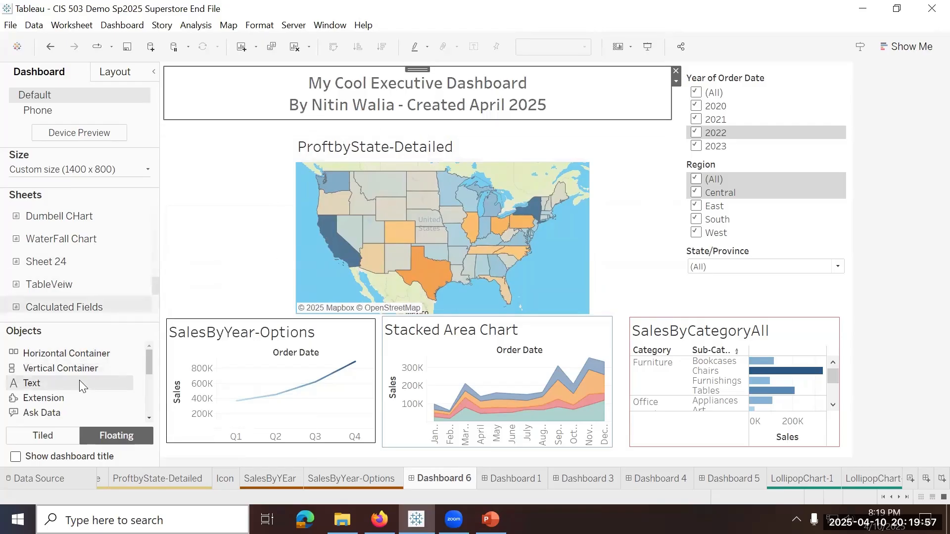
{"action": "scroll", "coordinate": [53, 385], "scroll_direction": "down", "scroll_amount": 4}
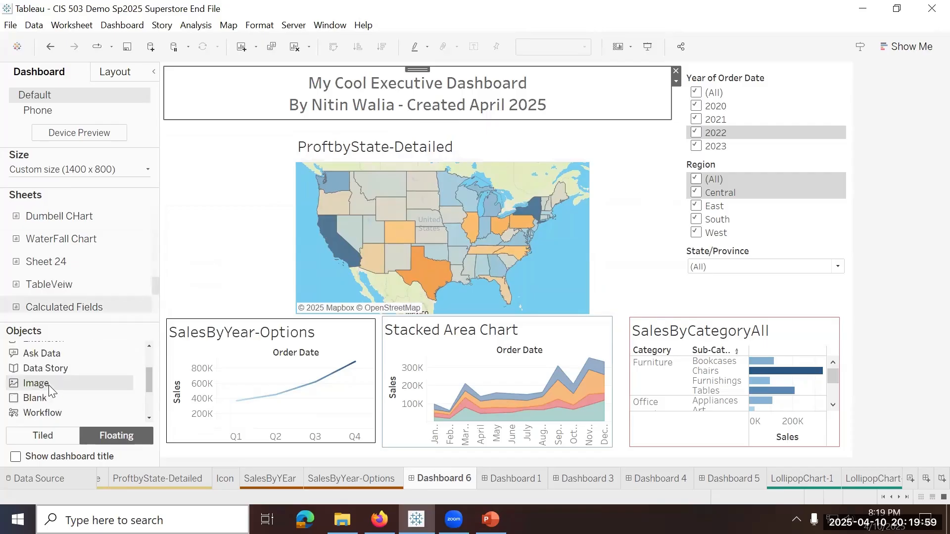
{"action": "mouse_move", "coordinate": [49, 391]}
{"action": "left_mouse_down"}
{"action": "mouse_move", "coordinate": [124, 273]}
{"action": "mouse_move", "coordinate": [204, 89]}
{"action": "mouse_move", "coordinate": [131, 251]}
{"action": "mouse_move", "coordinate": [50, 389]}
{"action": "left_mouse_up"}
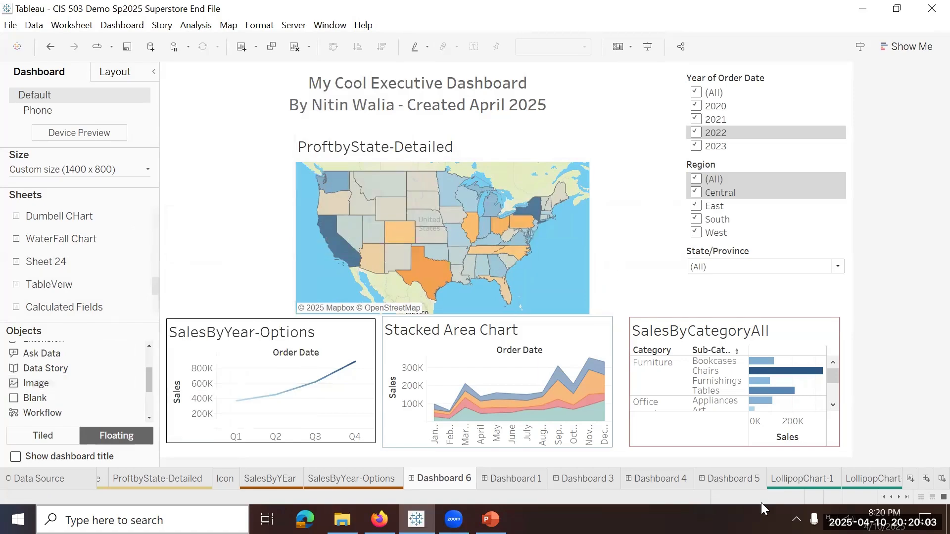
{"action": "left_click", "coordinate": [647, 46]}
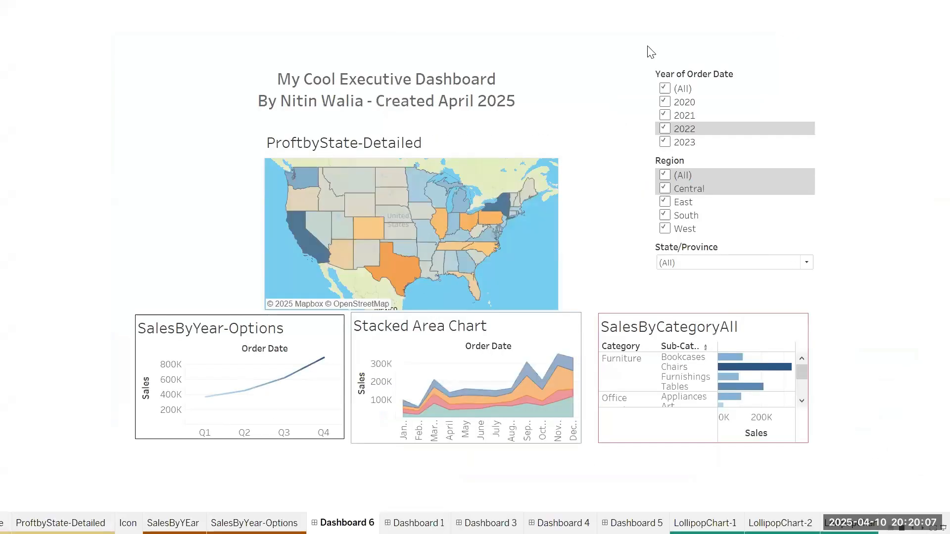
{"action": "key", "text": "Escape"}
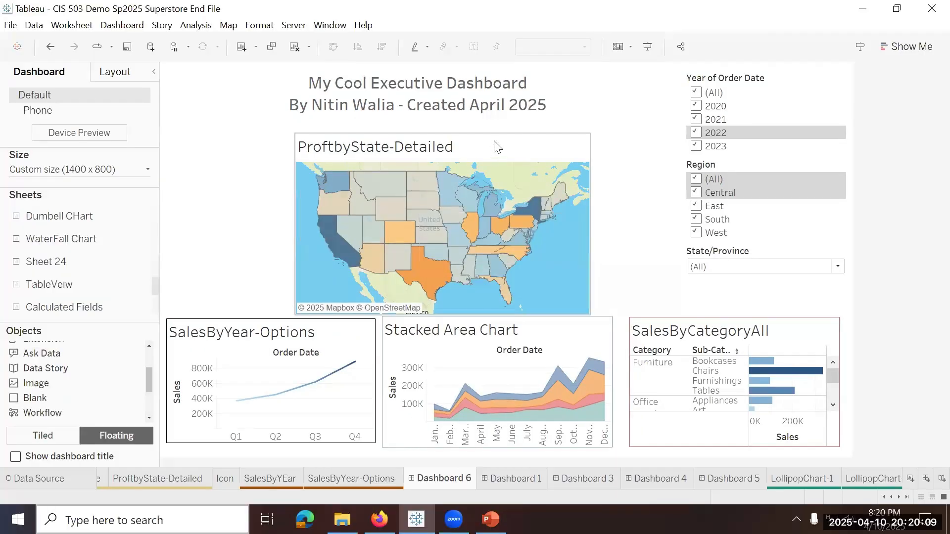
{"action": "left_click_drag", "start_coordinate": [452, 128], "coordinate": [438, 125]}
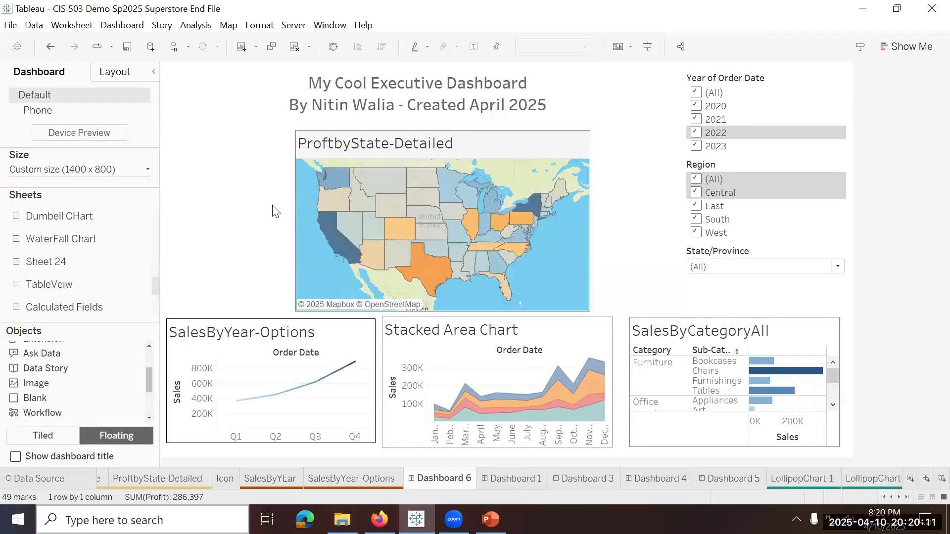
{"action": "left_click_drag", "start_coordinate": [297, 198], "coordinate": [195, 203]}
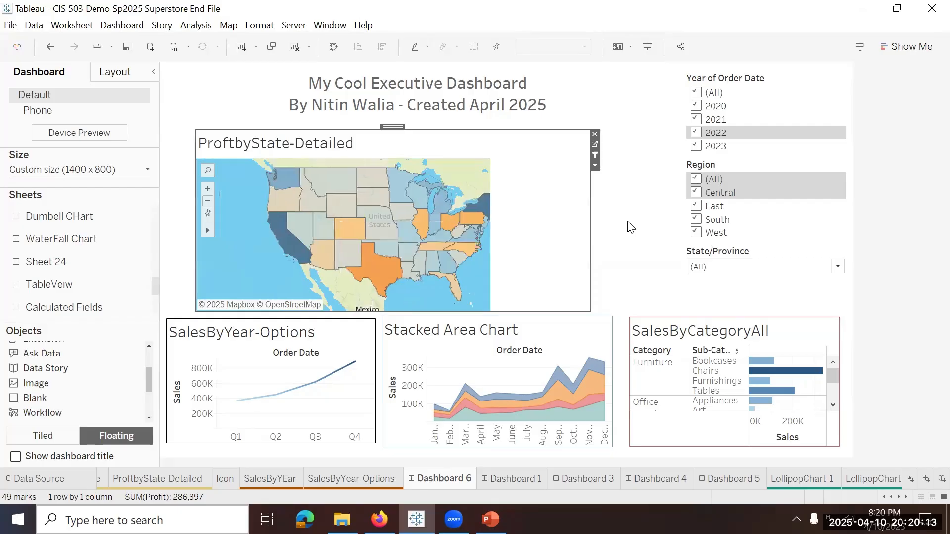
{"action": "left_click_drag", "start_coordinate": [590, 220], "coordinate": [681, 221]}
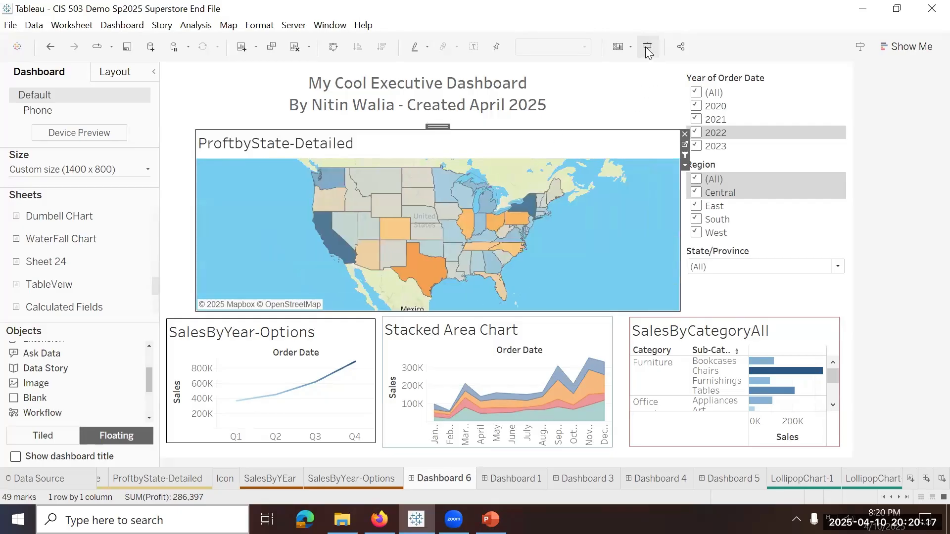
{"action": "left_click", "coordinate": [647, 47]}
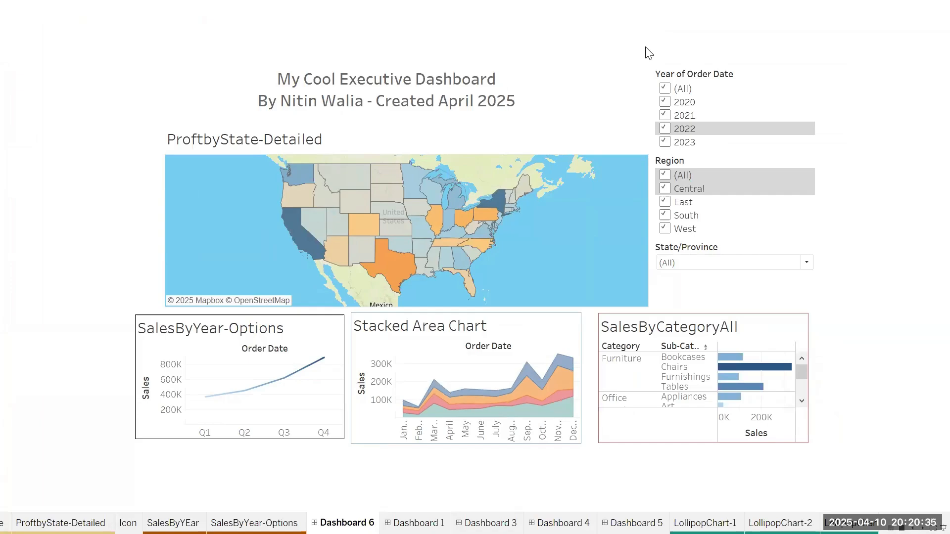
{"action": "key", "text": "Escape"}
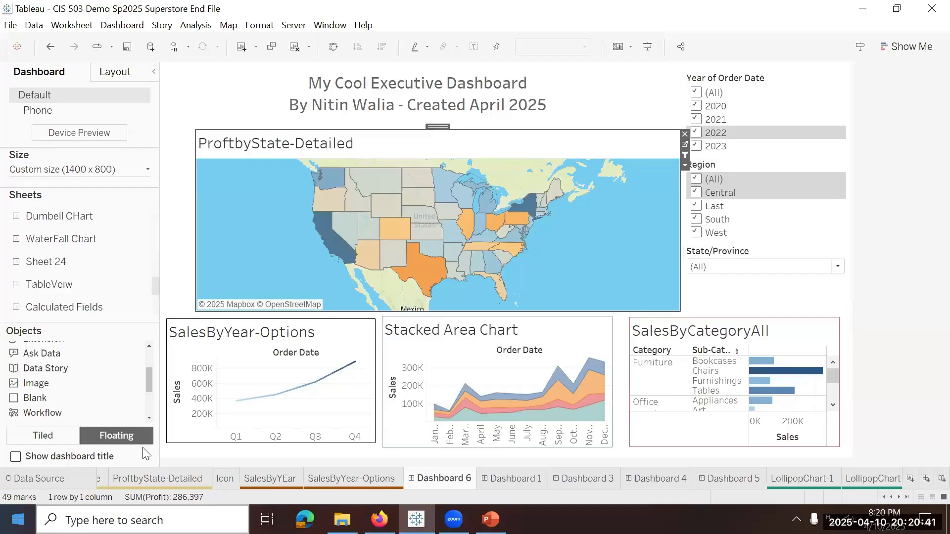
Step: Nudge the filter container up and right, reseating Region below Year of Order Date
{"action": "scroll", "coordinate": [69, 366], "scroll_direction": "up", "scroll_amount": 3}
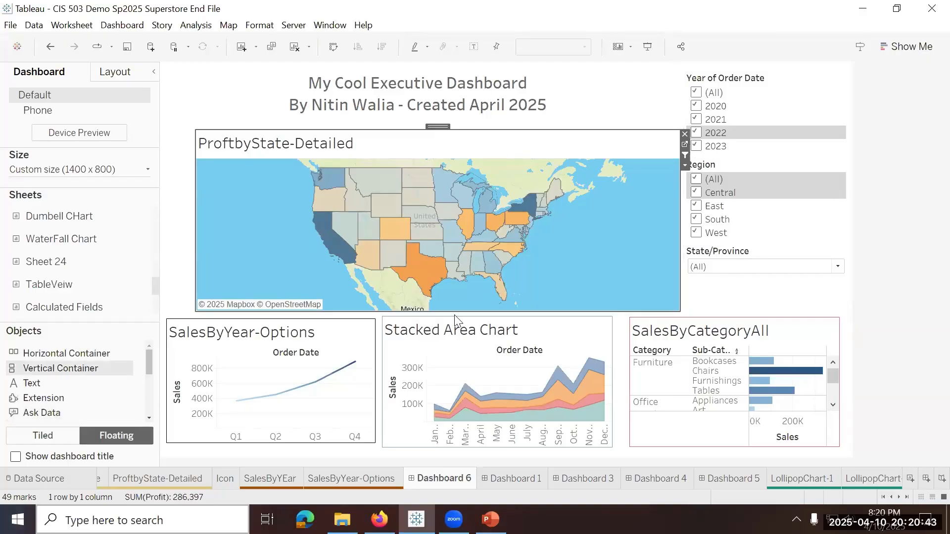
{"action": "left_click", "coordinate": [781, 301]}
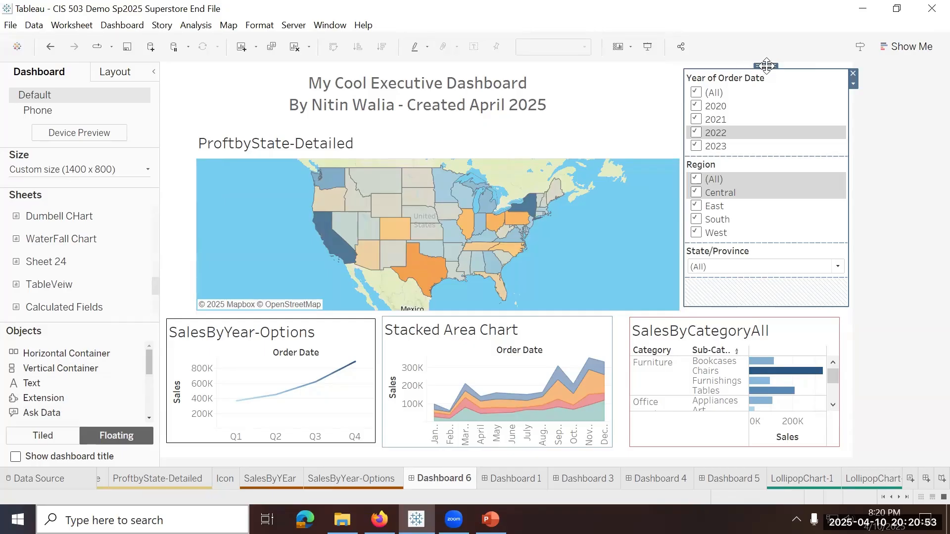
{"action": "mouse_move", "coordinate": [766, 66]}
{"action": "left_mouse_down"}
{"action": "mouse_move", "coordinate": [612, 74]}
{"action": "mouse_move", "coordinate": [771, 62]}
{"action": "left_mouse_up"}
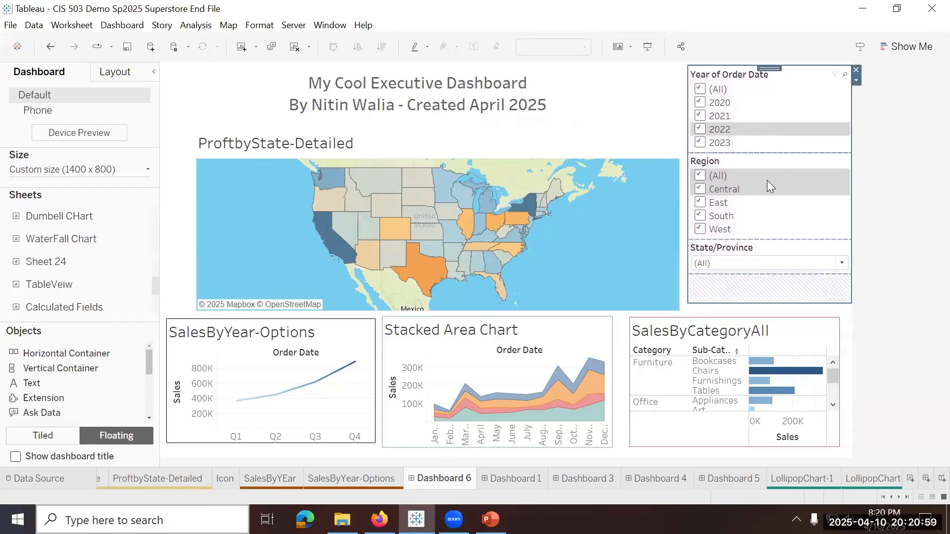
{"action": "left_click", "coordinate": [767, 180]}
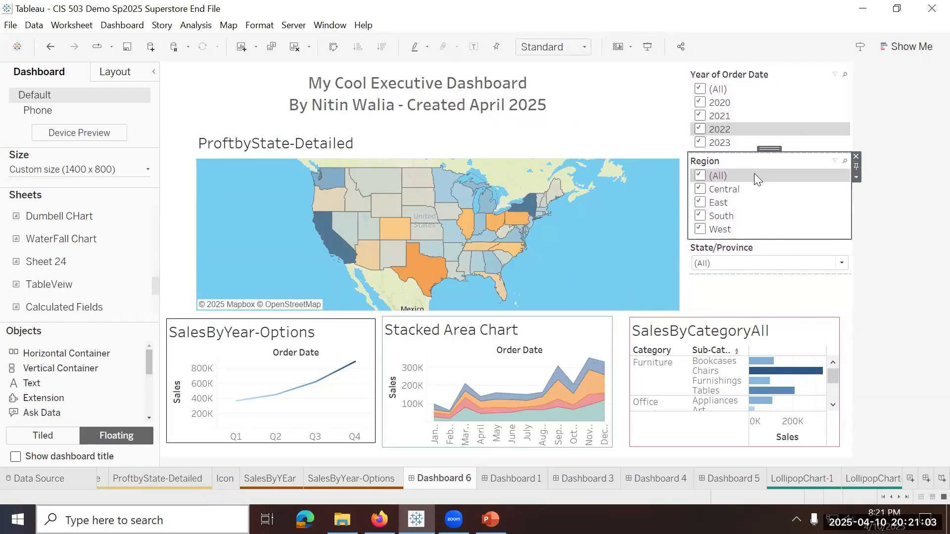
{"action": "left_click_drag", "start_coordinate": [756, 151], "coordinate": [752, 150]}
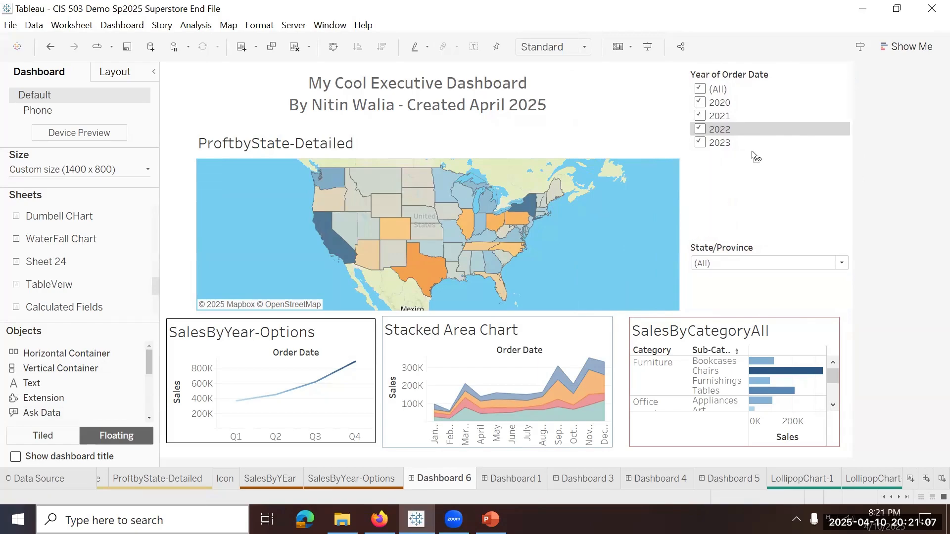
{"action": "left_click_drag", "start_coordinate": [752, 151], "coordinate": [748, 157]}
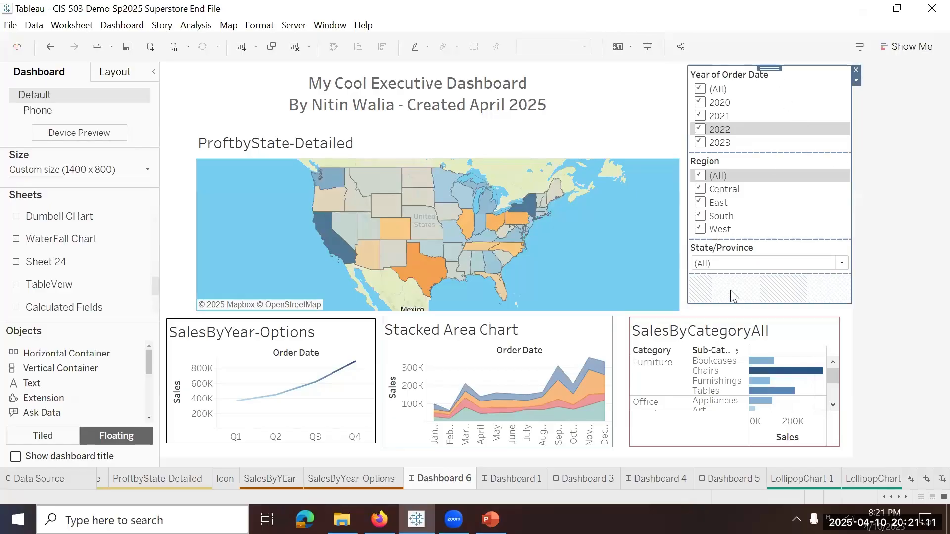
{"action": "mouse_move", "coordinate": [770, 65]}
{"action": "left_mouse_down"}
{"action": "mouse_move", "coordinate": [737, 70]}
{"action": "mouse_move", "coordinate": [735, 58]}
{"action": "mouse_move", "coordinate": [774, 62]}
{"action": "left_mouse_up"}
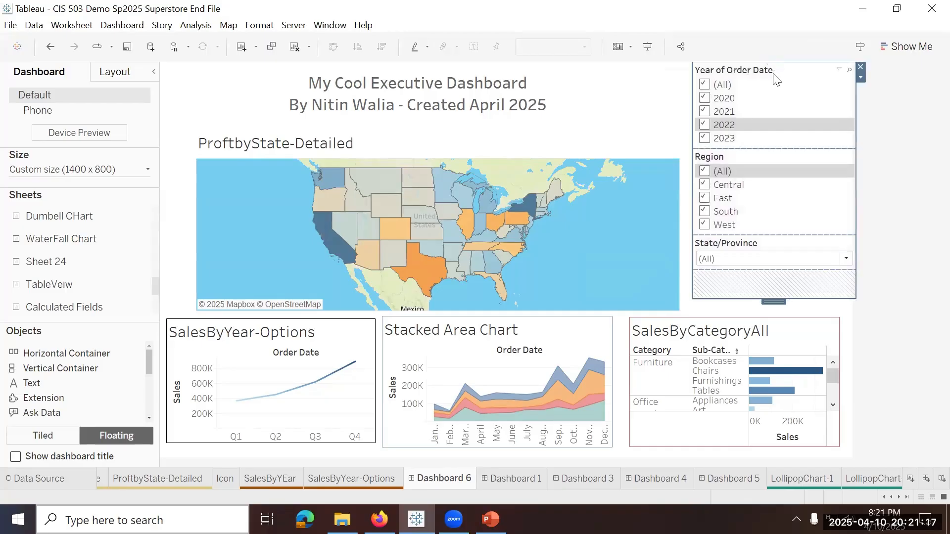
{"action": "left_click", "coordinate": [772, 85]}
{"action": "left_click", "coordinate": [680, 150]}
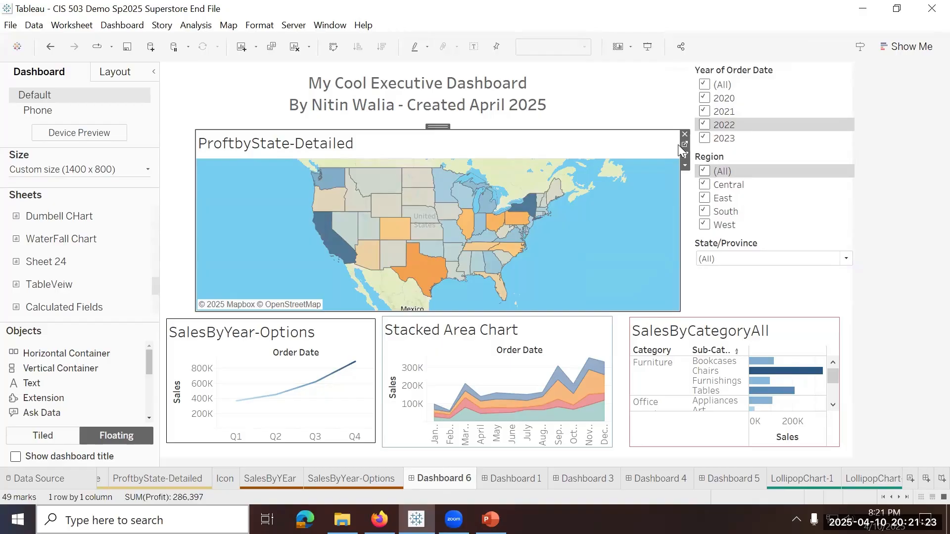
Step: Create a new Dashboard 7 and set its width to 1300 px
{"action": "right_click", "coordinate": [462, 483]}
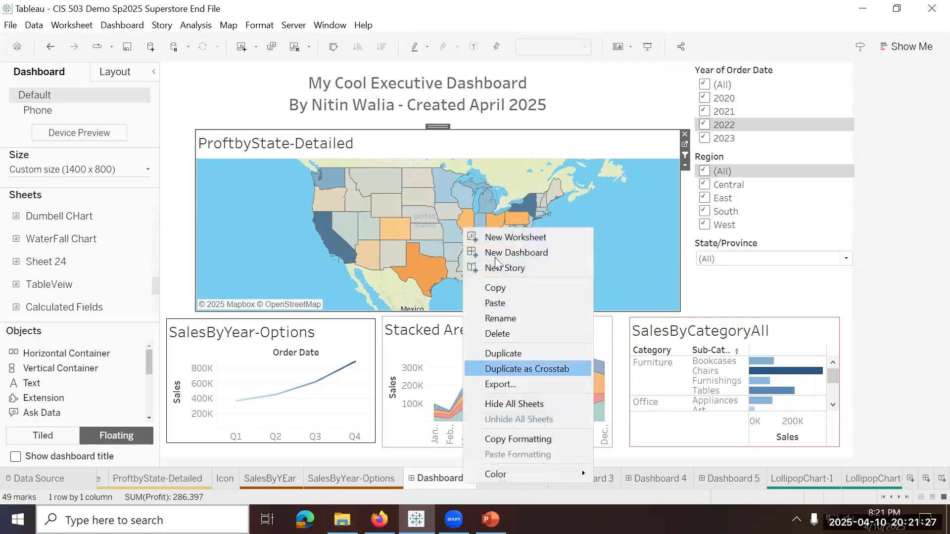
{"action": "left_click", "coordinate": [504, 252]}
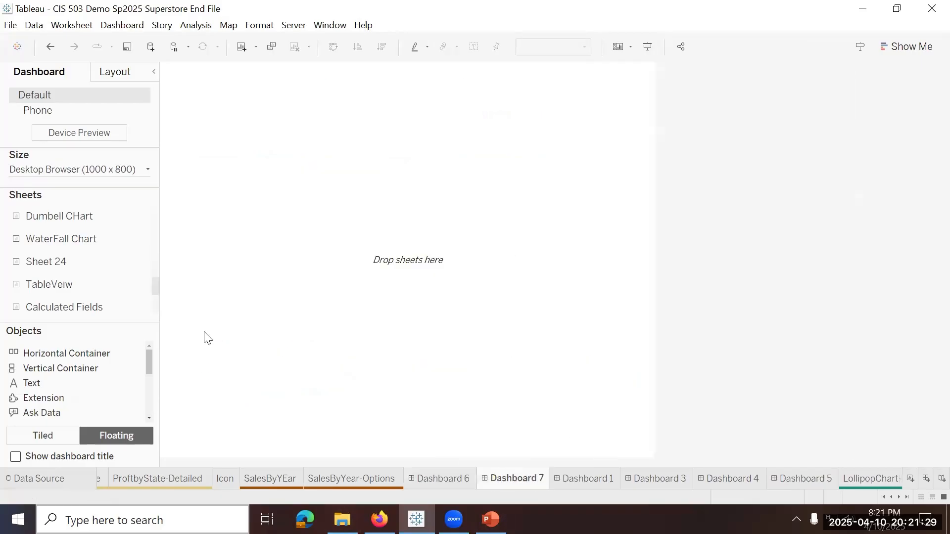
{"action": "left_click", "coordinate": [123, 169]}
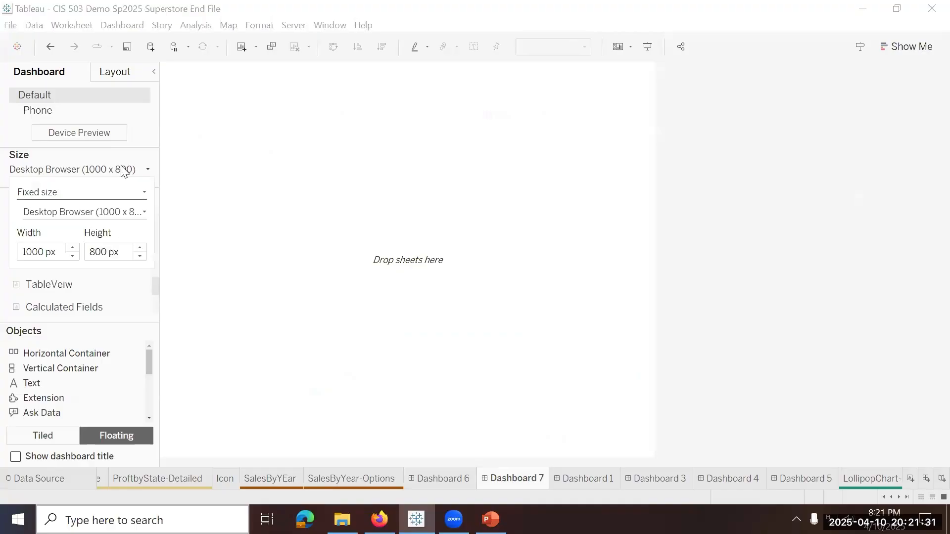
{"action": "left_click", "coordinate": [72, 248]}
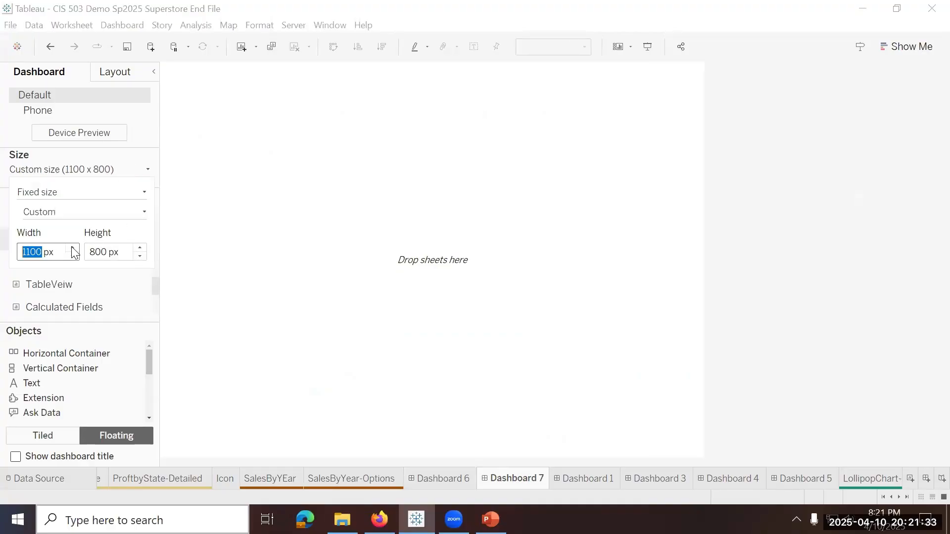
{"action": "left_click", "coordinate": [73, 248]}
{"action": "left_click", "coordinate": [72, 248]}
{"action": "left_click", "coordinate": [362, 360]}
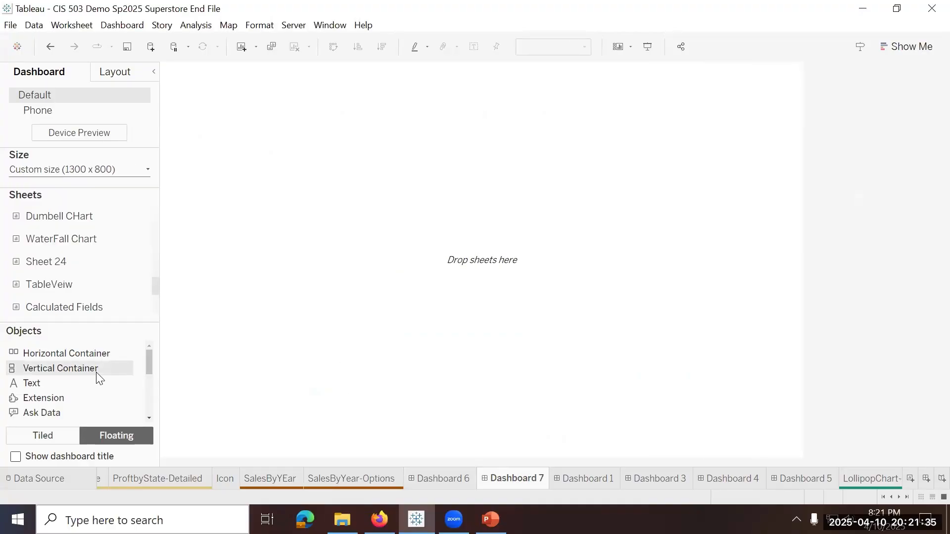
Step: Add a full-width floating vertical container along the bottom holding SalesByCategoryAll
{"action": "left_click_drag", "start_coordinate": [96, 372], "coordinate": [358, 420]}
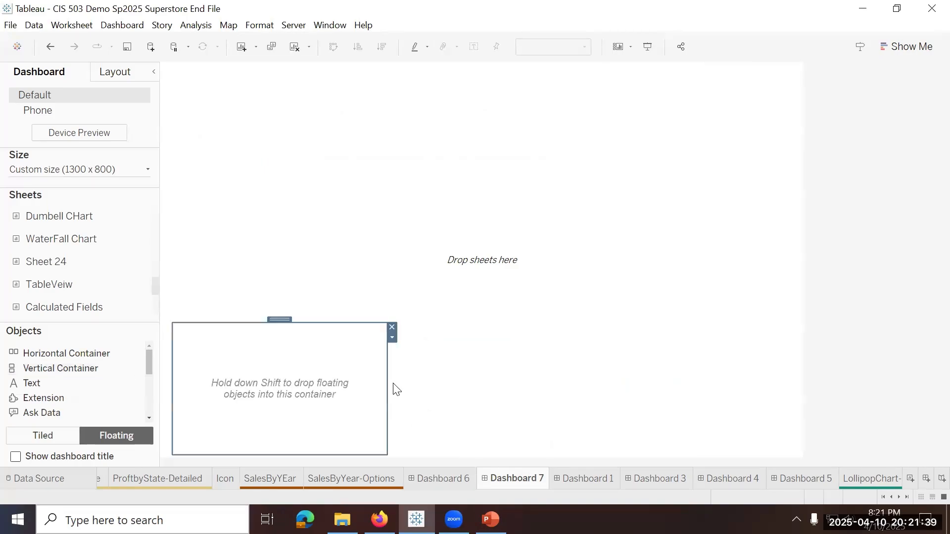
{"action": "left_click_drag", "start_coordinate": [387, 385], "coordinate": [794, 410]}
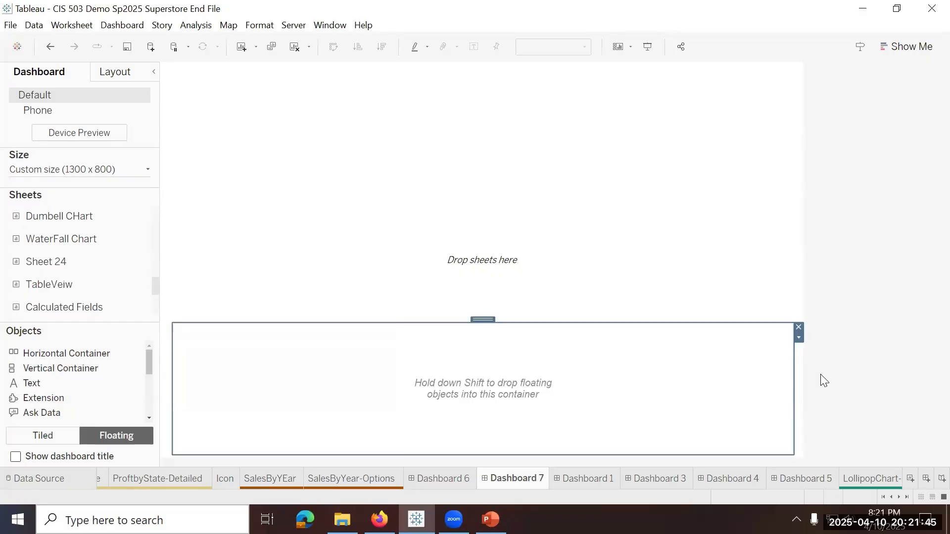
{"action": "scroll", "coordinate": [39, 287], "scroll_direction": "up", "scroll_amount": 3}
{"action": "scroll", "coordinate": [43, 218], "scroll_direction": "up", "scroll_amount": 5}
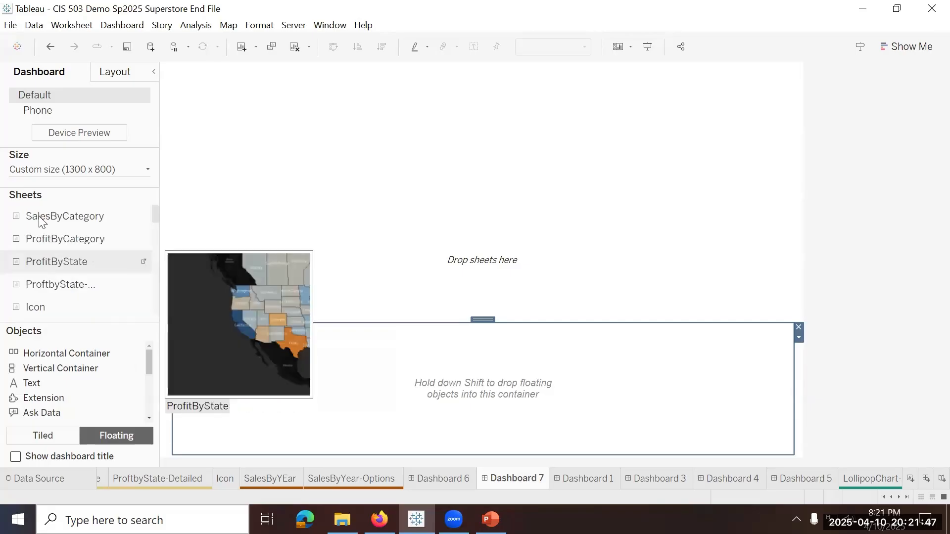
{"action": "left_click_drag", "start_coordinate": [53, 216], "coordinate": [183, 326]}
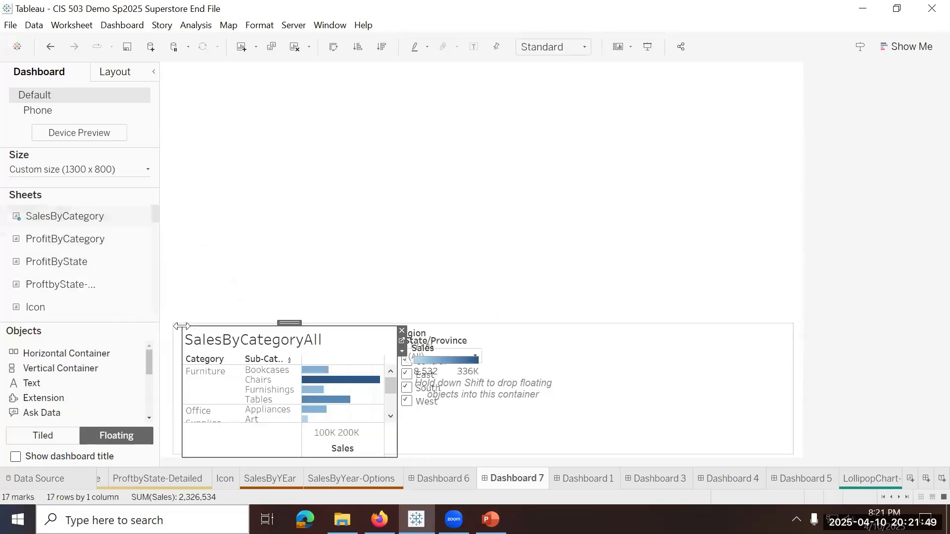
Step: Add ProfitByCategory to the bottom container and distribute its contents evenly
{"action": "left_click_drag", "start_coordinate": [53, 239], "coordinate": [515, 332]}
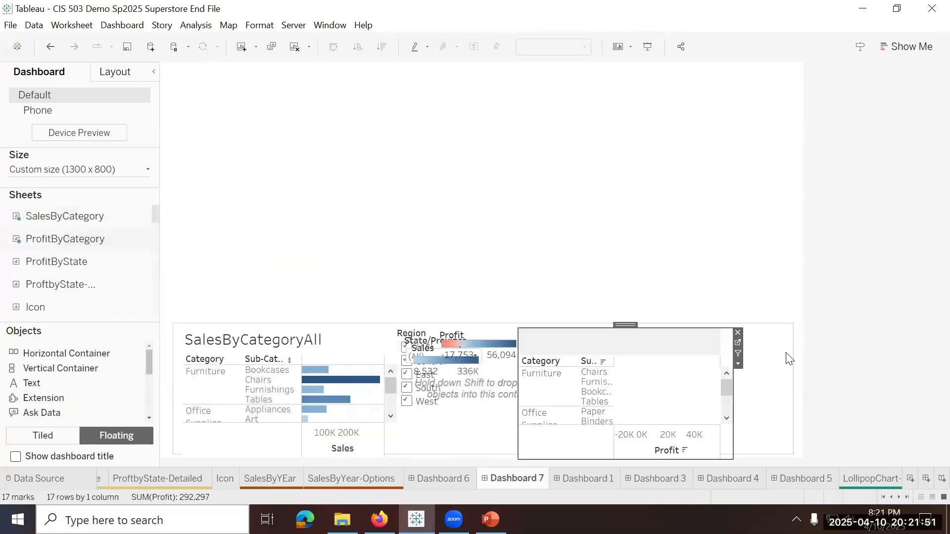
{"action": "left_click", "coordinate": [782, 346]}
{"action": "left_click", "coordinate": [798, 339]}
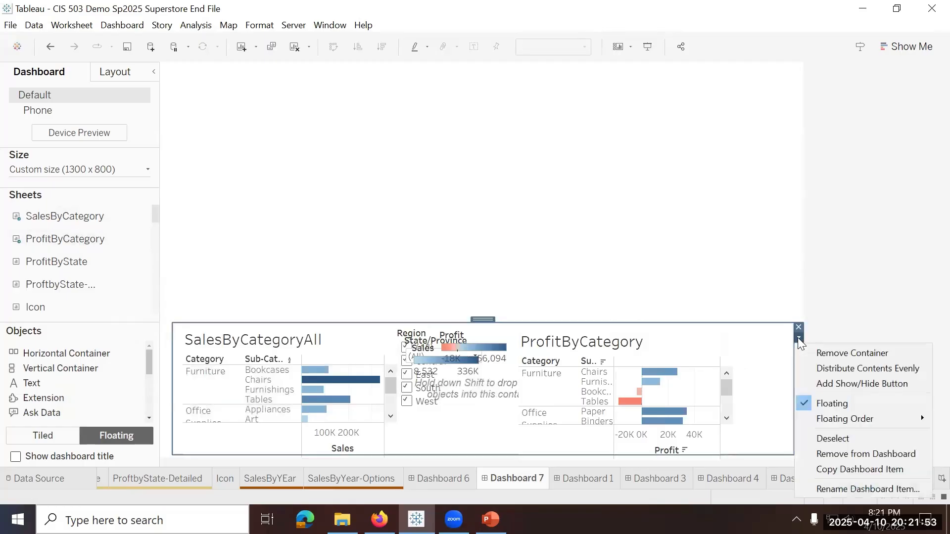
{"action": "left_click", "coordinate": [841, 369]}
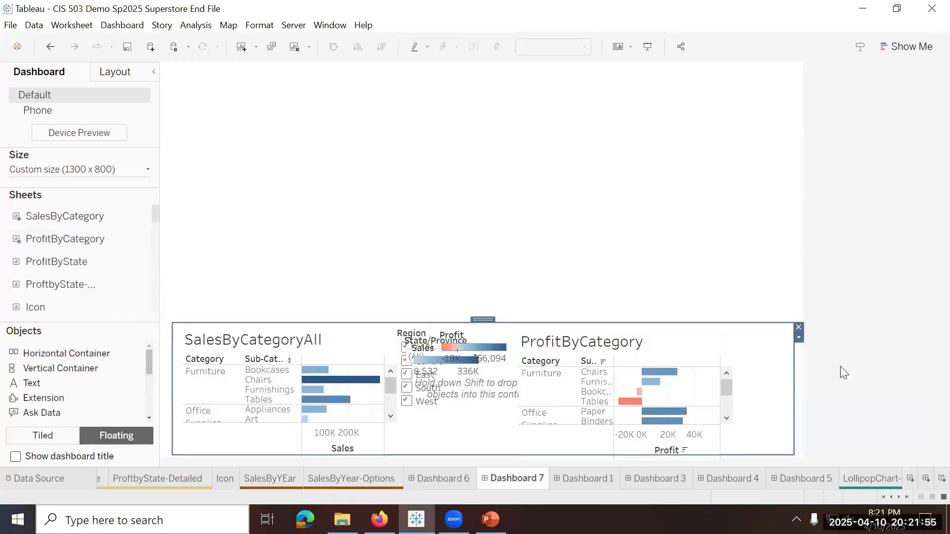
Step: Move the Sales legend, State/Province filter, Profit legend and Region filter above the container
{"action": "left_click", "coordinate": [434, 354]}
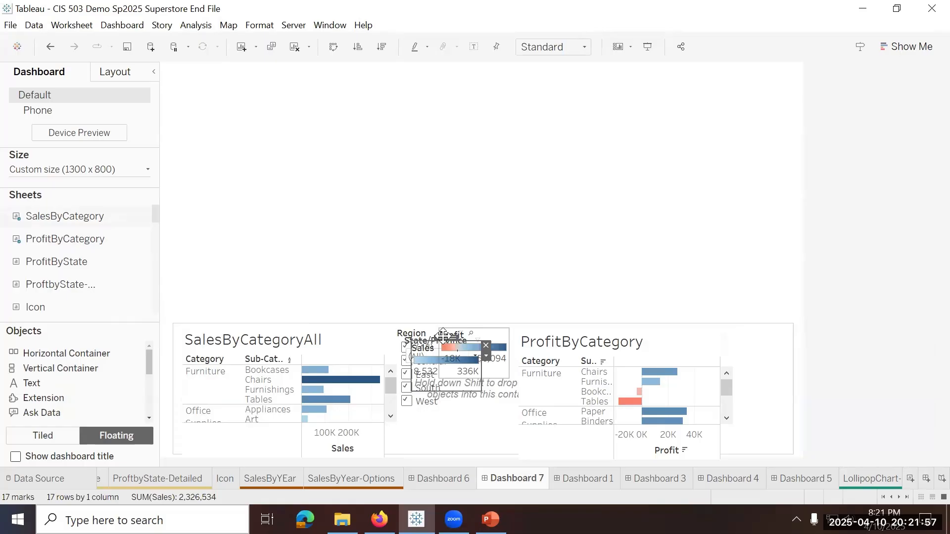
{"action": "left_click_drag", "start_coordinate": [439, 342], "coordinate": [400, 256]}
{"action": "left_click", "coordinate": [435, 356]}
{"action": "left_click", "coordinate": [445, 405]}
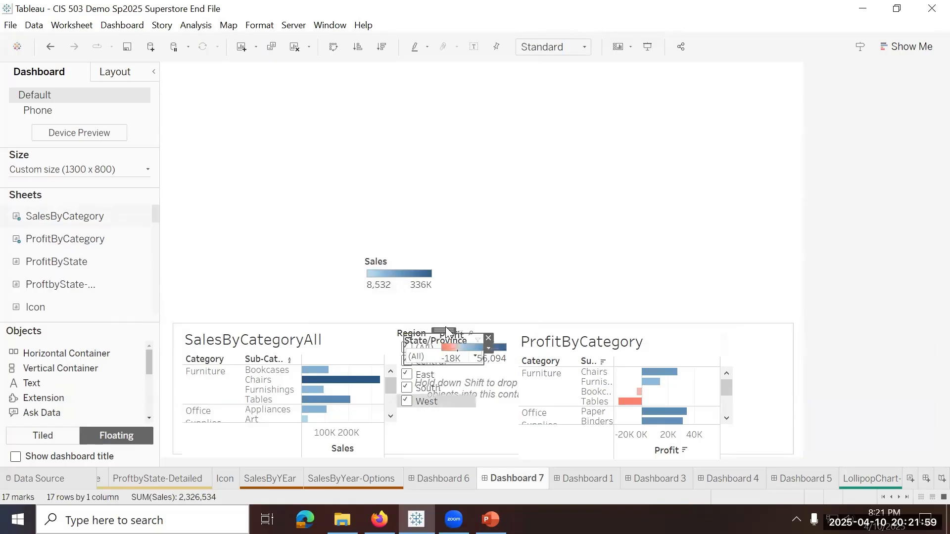
{"action": "left_click_drag", "start_coordinate": [444, 331], "coordinate": [478, 257]}
{"action": "left_click", "coordinate": [461, 334]}
{"action": "left_click_drag", "start_coordinate": [463, 324], "coordinate": [567, 257]}
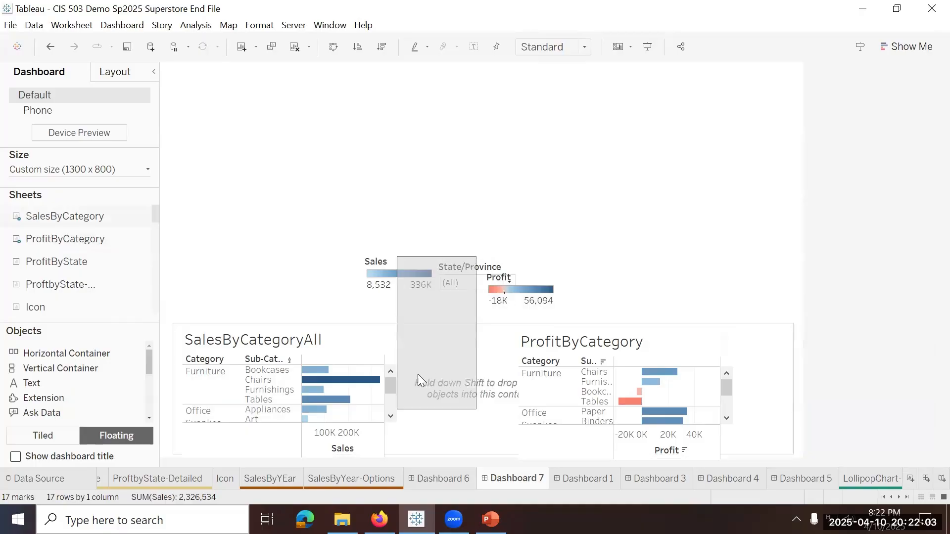
{"action": "left_click_drag", "start_coordinate": [439, 254], "coordinate": [613, 195]}
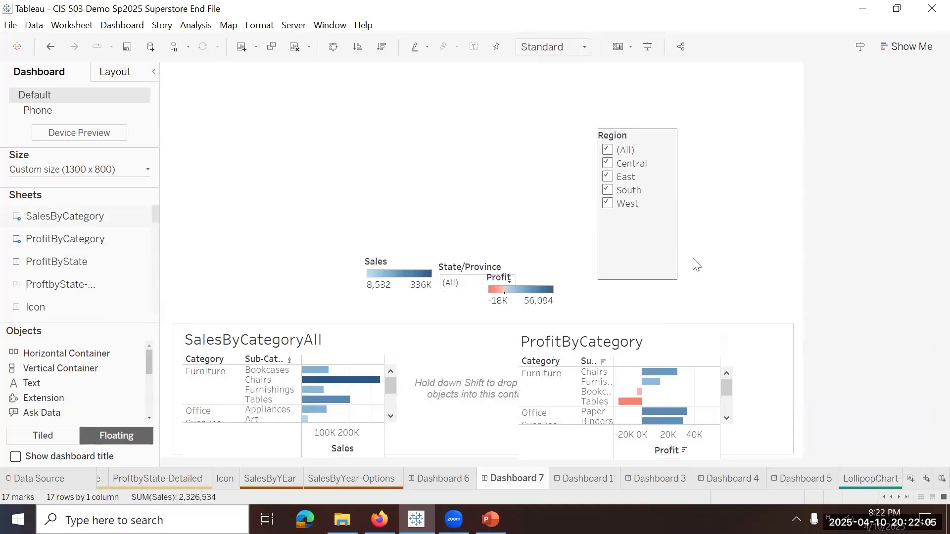
Step: Remove ProfitByCategory from the dashboard and reposition SalesByCategoryAll lower in the container
{"action": "left_click", "coordinate": [706, 345]}
{"action": "left_click", "coordinate": [738, 333]}
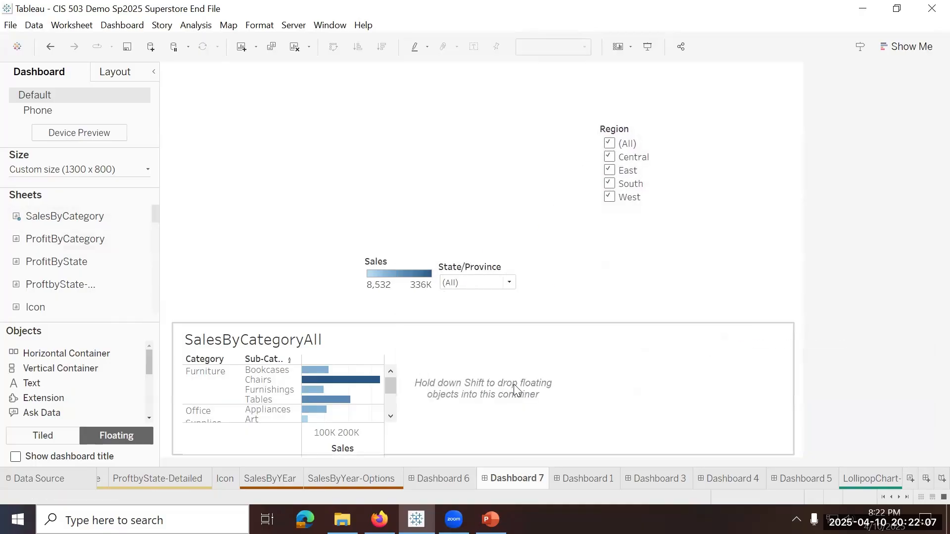
{"action": "left_click", "coordinate": [256, 345]}
{"action": "left_click_drag", "start_coordinate": [277, 327], "coordinate": [278, 374]}
Step: Open and close the dropdown menus of SalesByCategoryAll and the bottom container
{"action": "left_click", "coordinate": [799, 349]}
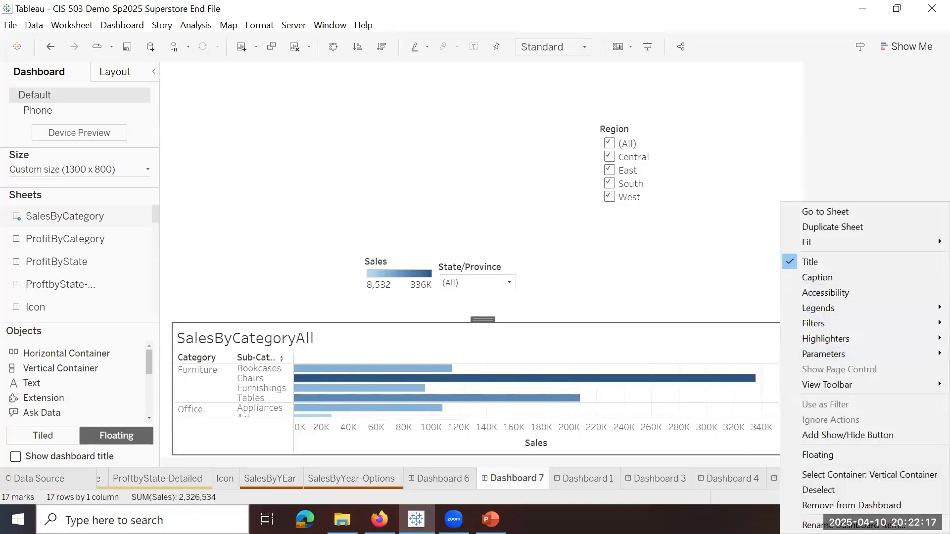
{"action": "left_click", "coordinate": [744, 298]}
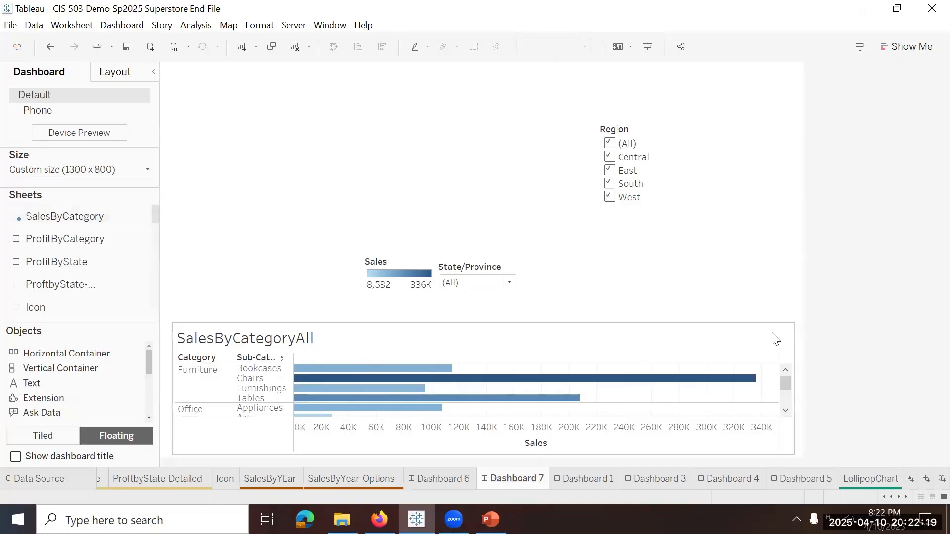
{"action": "left_click", "coordinate": [774, 333]}
{"action": "left_click", "coordinate": [799, 349]}
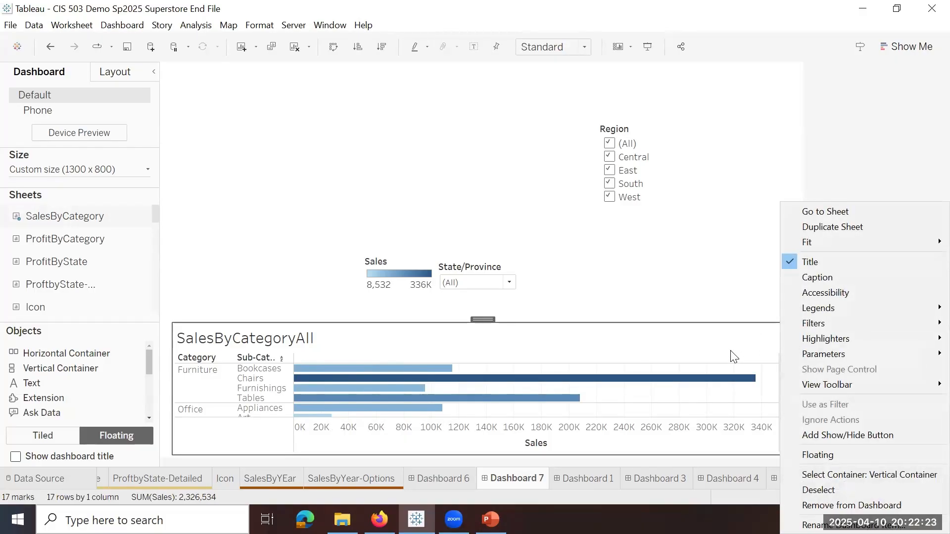
{"action": "left_click", "coordinate": [478, 325]}
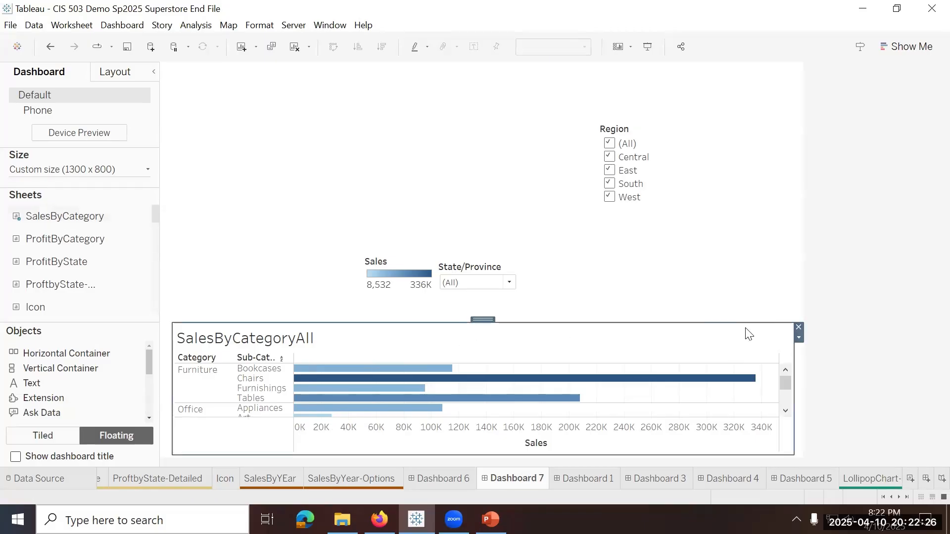
{"action": "left_click", "coordinate": [798, 339]}
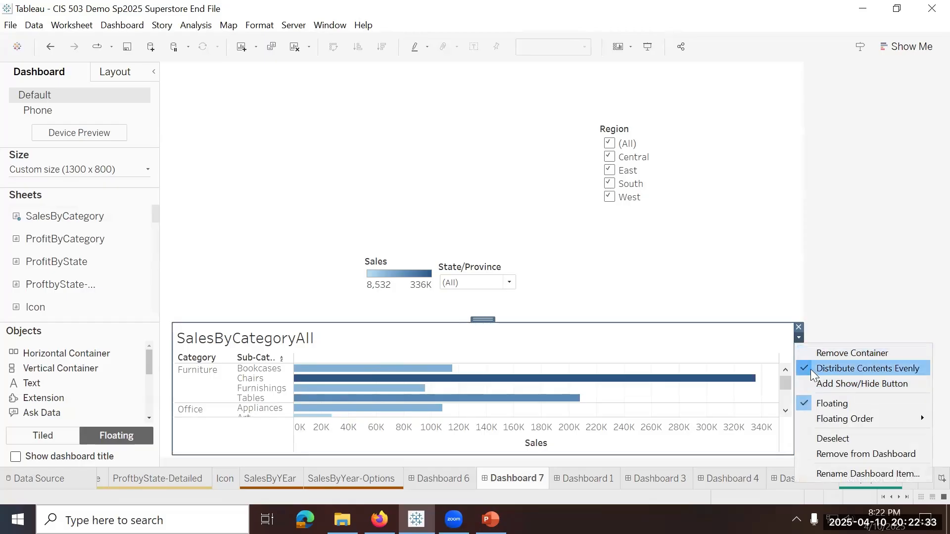
{"action": "left_click", "coordinate": [141, 256]}
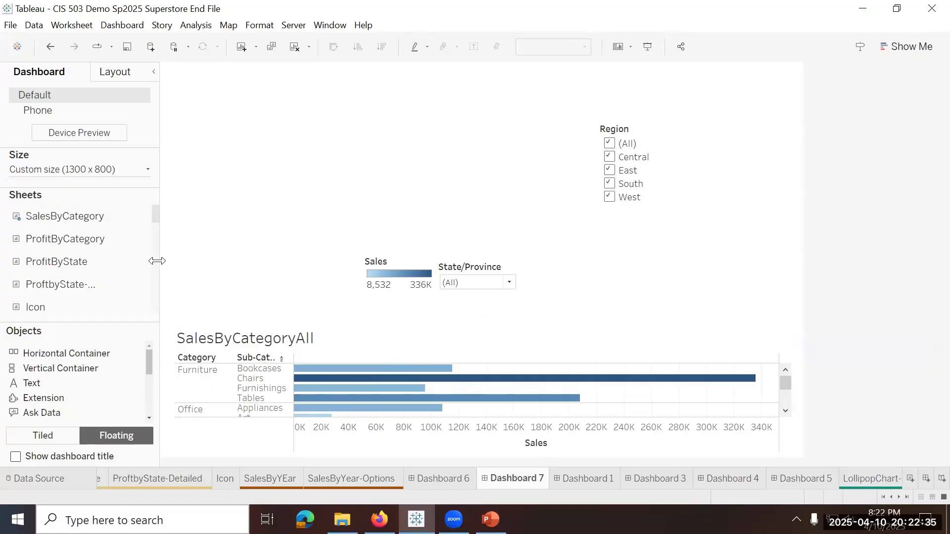
Step: Place DonutSales as a floating chart at the bottom right beside SalesByCategoryAll
{"action": "scroll", "coordinate": [88, 248], "scroll_direction": "down", "scroll_amount": 5}
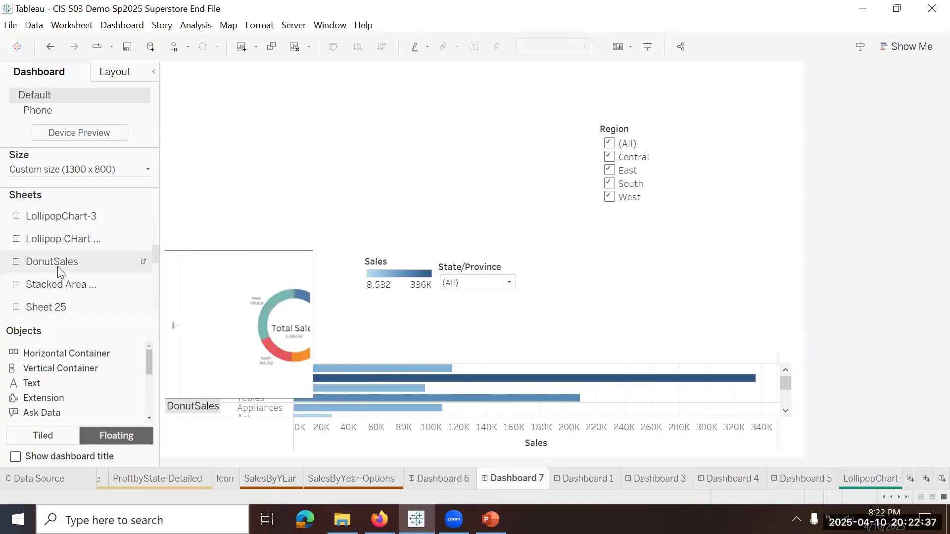
{"action": "left_click_drag", "start_coordinate": [57, 264], "coordinate": [676, 360]}
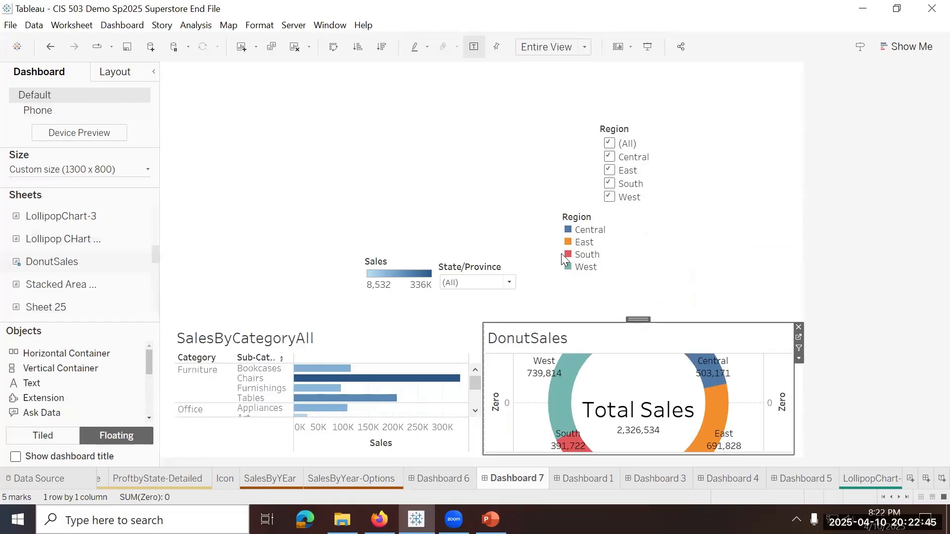
{"action": "left_click", "coordinate": [383, 257]}
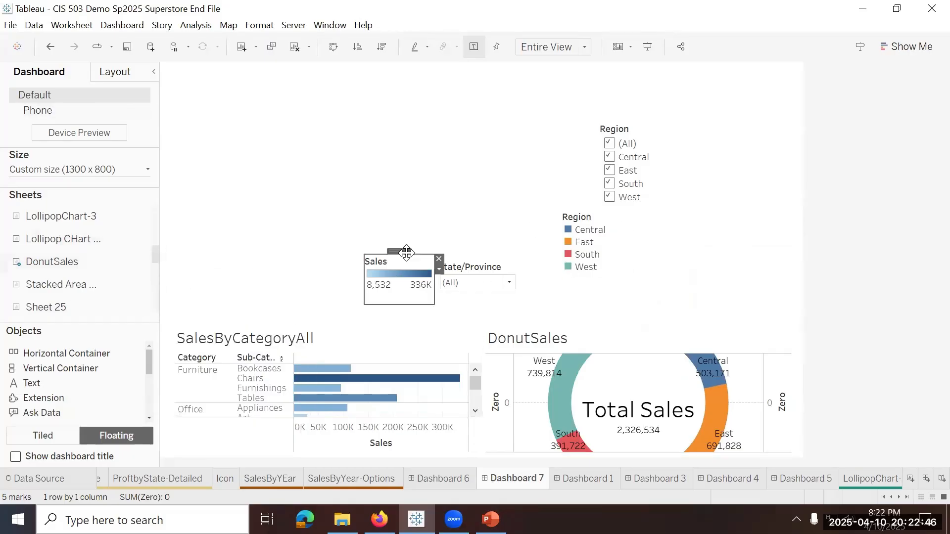
Step: Create a new Dashboard 8 sized 1500 × 800
{"action": "right_click", "coordinate": [510, 477]}
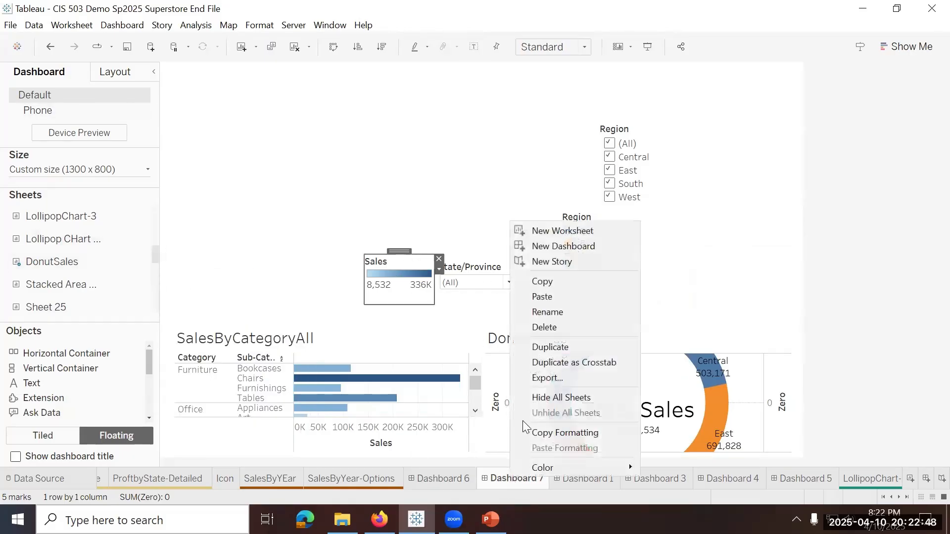
{"action": "left_click", "coordinate": [556, 248]}
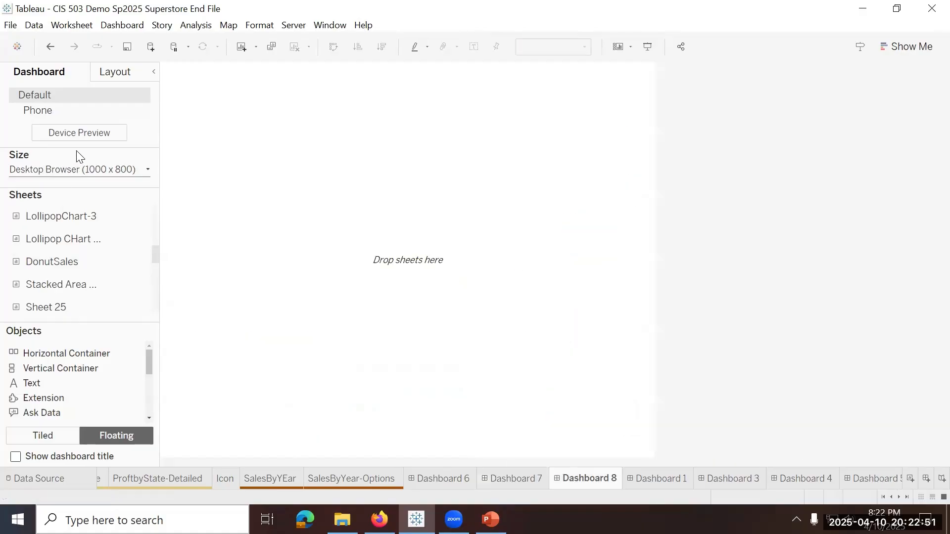
{"action": "left_click", "coordinate": [87, 169]}
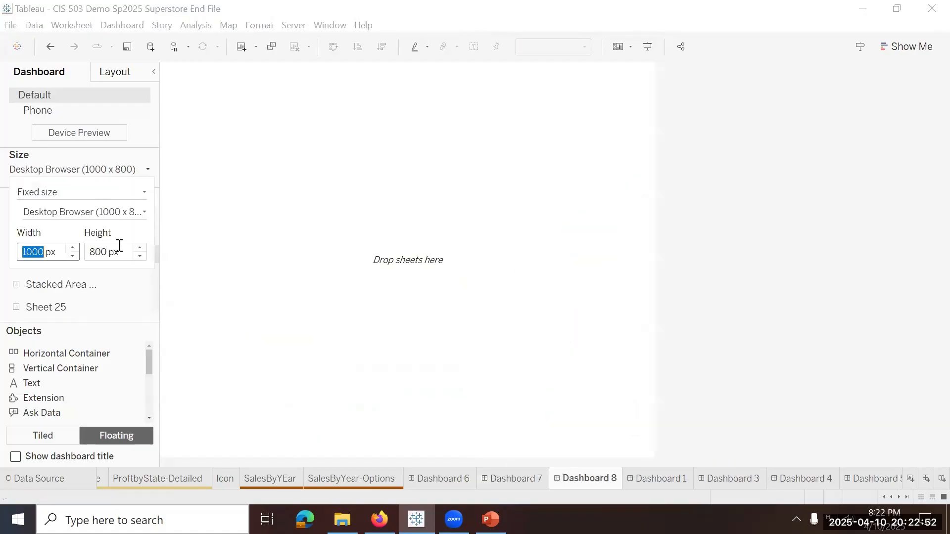
{"action": "left_click", "coordinate": [74, 247]}
{"action": "left_click", "coordinate": [74, 248]}
{"action": "left_click", "coordinate": [74, 247]}
{"action": "left_click", "coordinate": [74, 248]}
{"action": "left_click", "coordinate": [74, 247]}
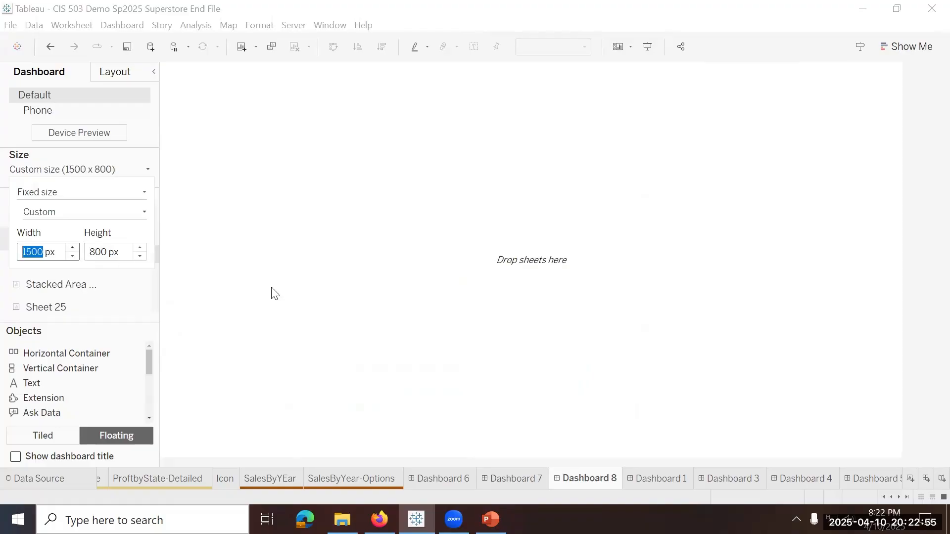
{"action": "left_click", "coordinate": [305, 343]}
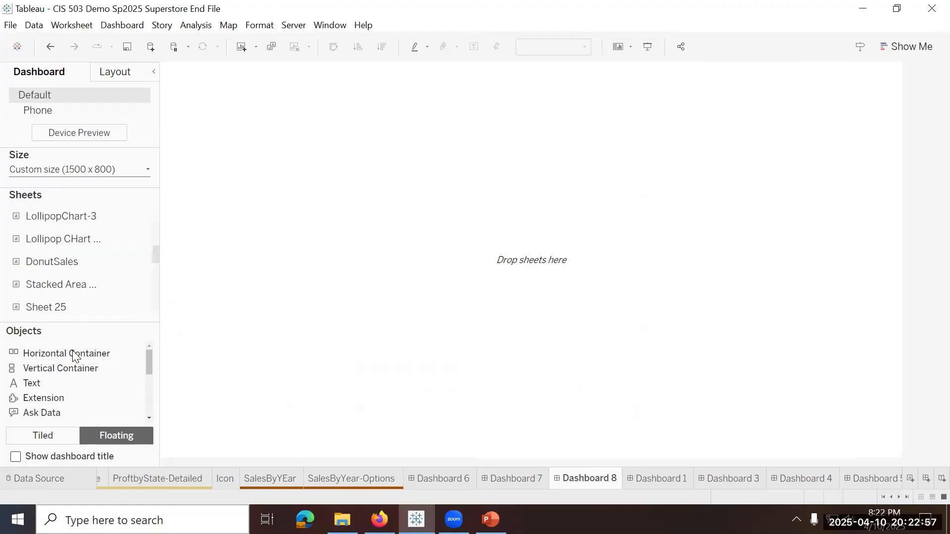
Step: Add and widen three floating containers: horizontal bottom-left, vertical bottom-right and vertical top-left
{"action": "left_click_drag", "start_coordinate": [77, 351], "coordinate": [168, 316]}
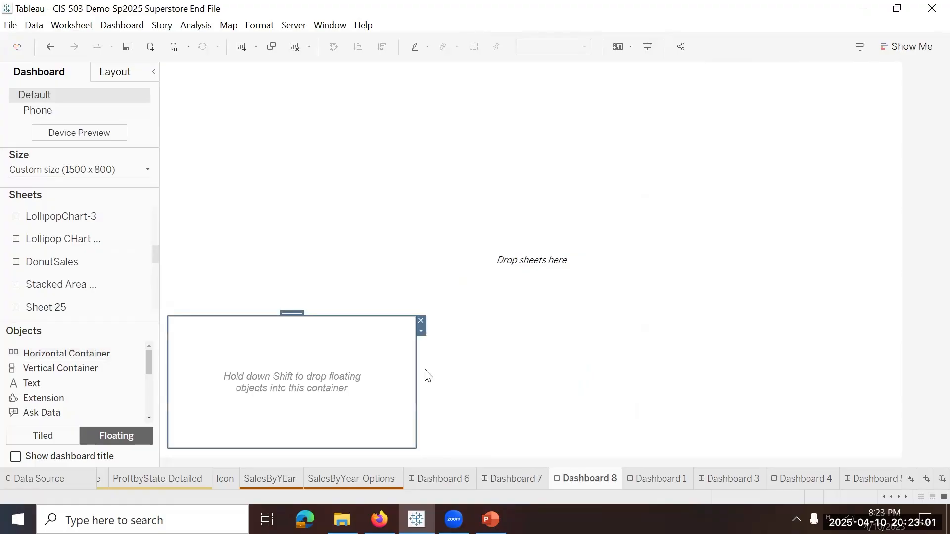
{"action": "left_click_drag", "start_coordinate": [418, 377], "coordinate": [473, 377]}
{"action": "left_click_drag", "start_coordinate": [30, 369], "coordinate": [490, 312]}
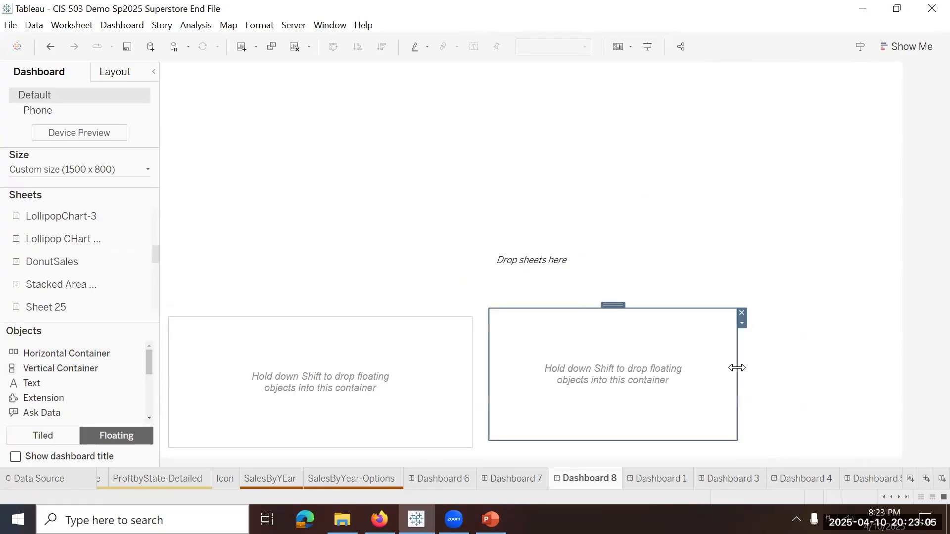
{"action": "left_click_drag", "start_coordinate": [738, 365], "coordinate": [810, 376]}
{"action": "left_click_drag", "start_coordinate": [69, 369], "coordinate": [252, 193]}
{"action": "left_click_drag", "start_coordinate": [418, 233], "coordinate": [467, 233]}
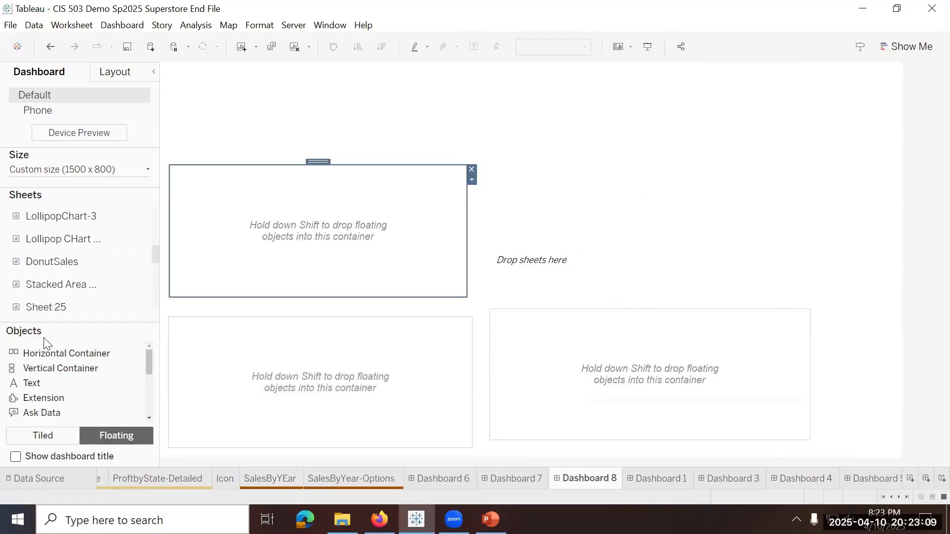
Step: Add a text object near the top centre, then return to Dashboard 6
{"action": "left_click_drag", "start_coordinate": [47, 382], "coordinate": [353, 73]}
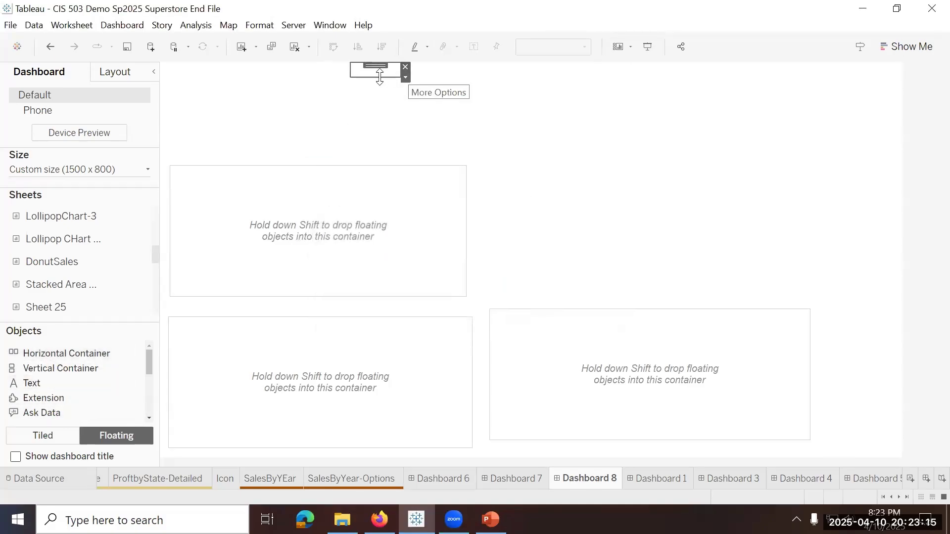
{"action": "left_click_drag", "start_coordinate": [380, 64], "coordinate": [412, 89]}
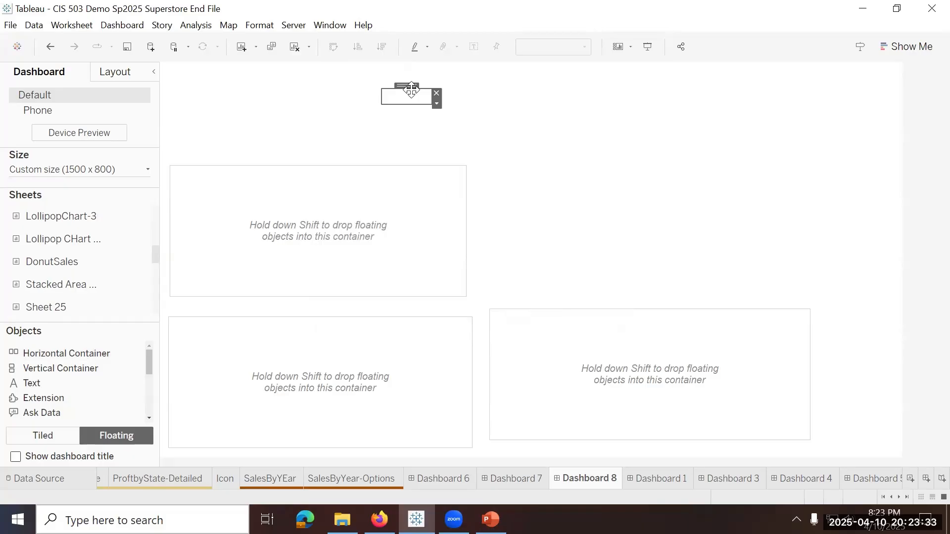
{"action": "left_click", "coordinate": [440, 482]}
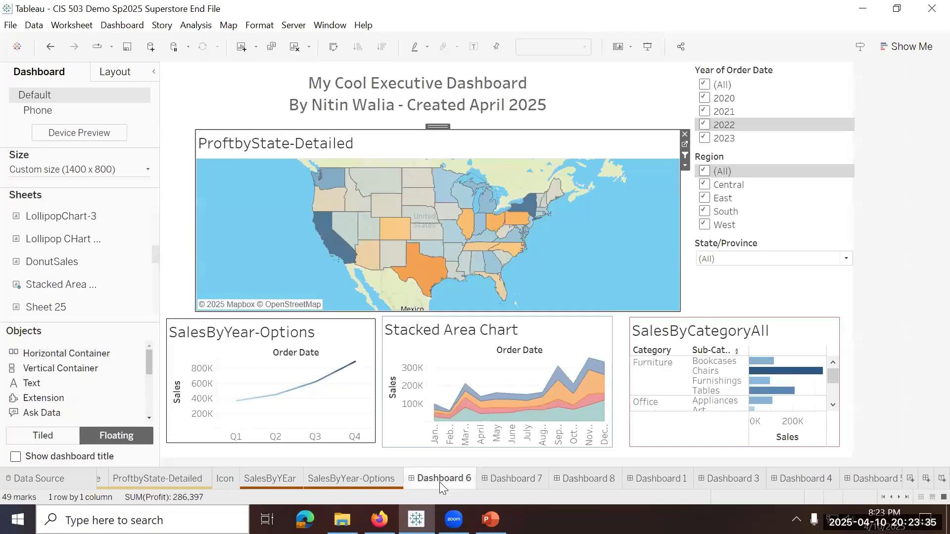
Step: Review the map's position and size in the Layout pane and expand/collapse the Vertical Container hierarchy
{"action": "left_click", "coordinate": [132, 74]}
{"action": "scroll", "coordinate": [73, 263], "scroll_direction": "up", "scroll_amount": 1}
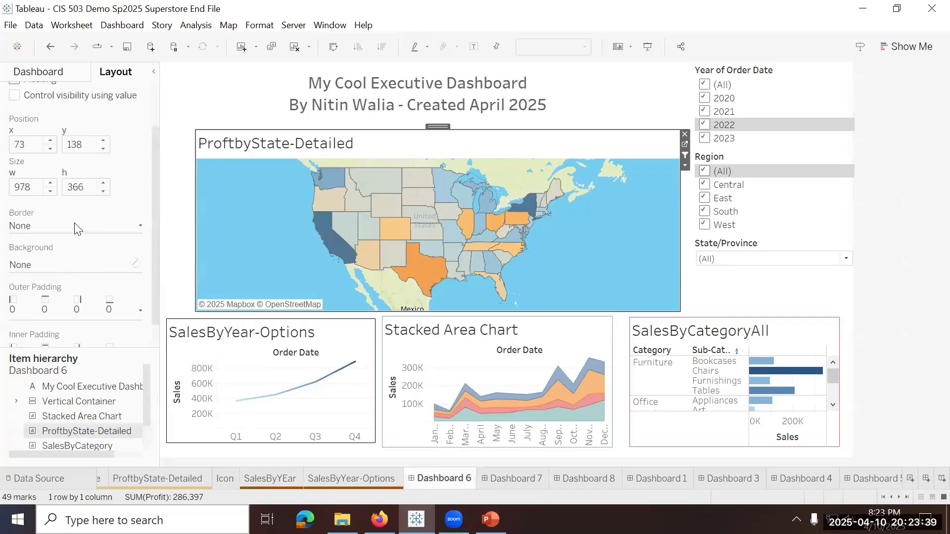
{"action": "scroll", "coordinate": [77, 230], "scroll_direction": "down", "scroll_amount": 1}
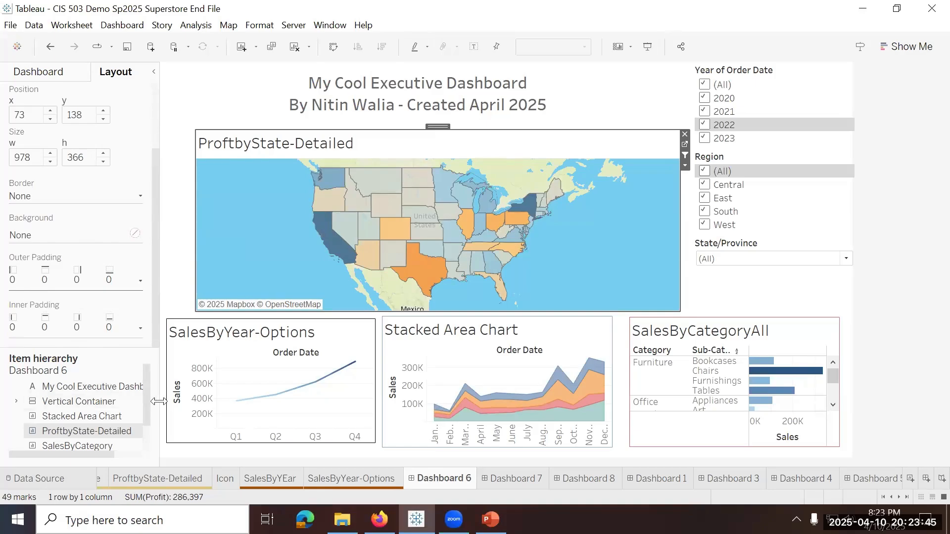
{"action": "mouse_move", "coordinate": [144, 389]}
{"action": "left_mouse_down"}
{"action": "mouse_move", "coordinate": [145, 432]}
{"action": "mouse_move", "coordinate": [145, 377]}
{"action": "mouse_move", "coordinate": [147, 414]}
{"action": "mouse_move", "coordinate": [148, 401]}
{"action": "left_mouse_up"}
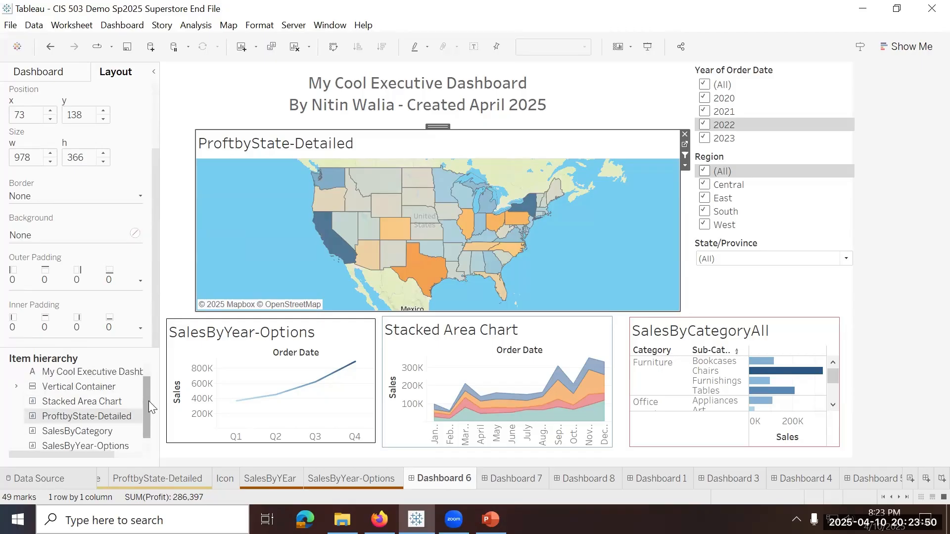
{"action": "left_click", "coordinate": [16, 387]}
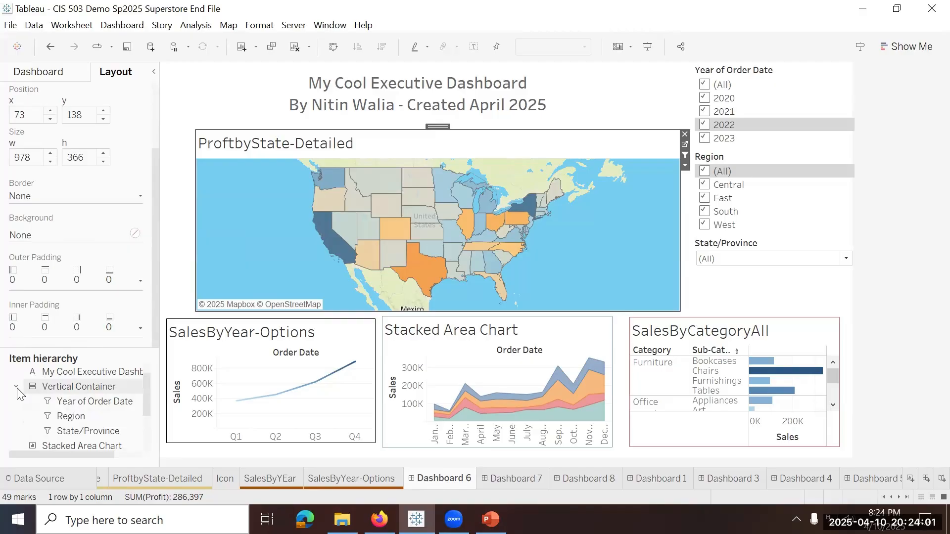
{"action": "left_click", "coordinate": [16, 387]}
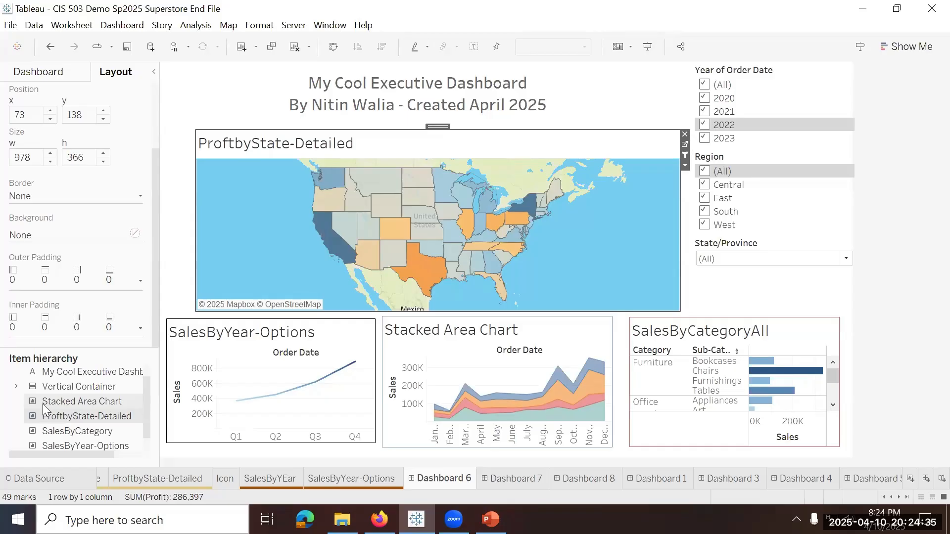
Step: Show the Region filter's Apply to Worksheets options, currently set to Only This Worksheet
{"action": "left_click", "coordinate": [685, 166]}
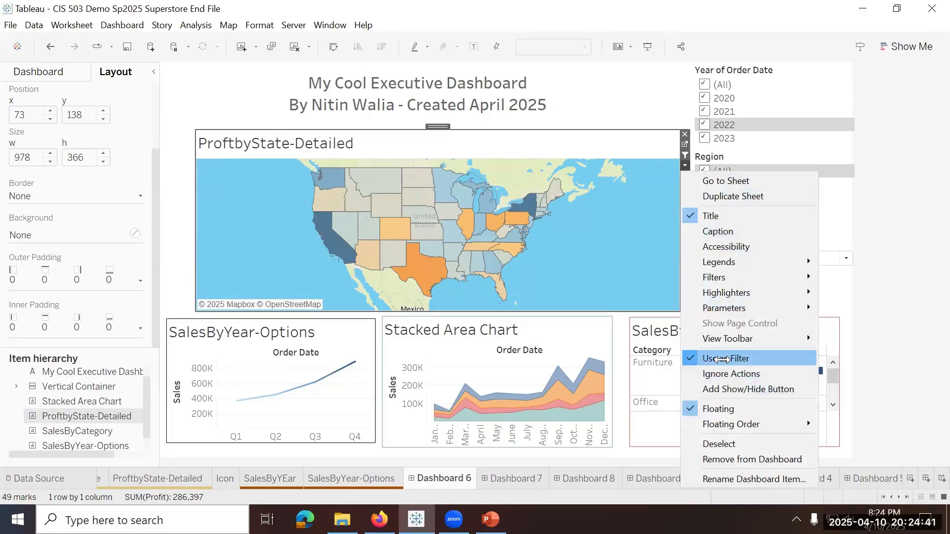
{"action": "left_click", "coordinate": [916, 232]}
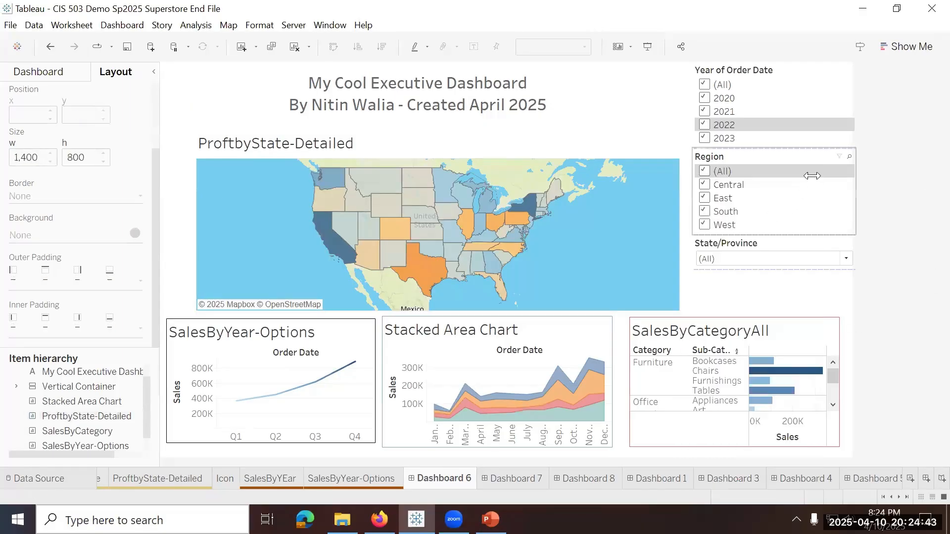
{"action": "left_click", "coordinate": [816, 157]}
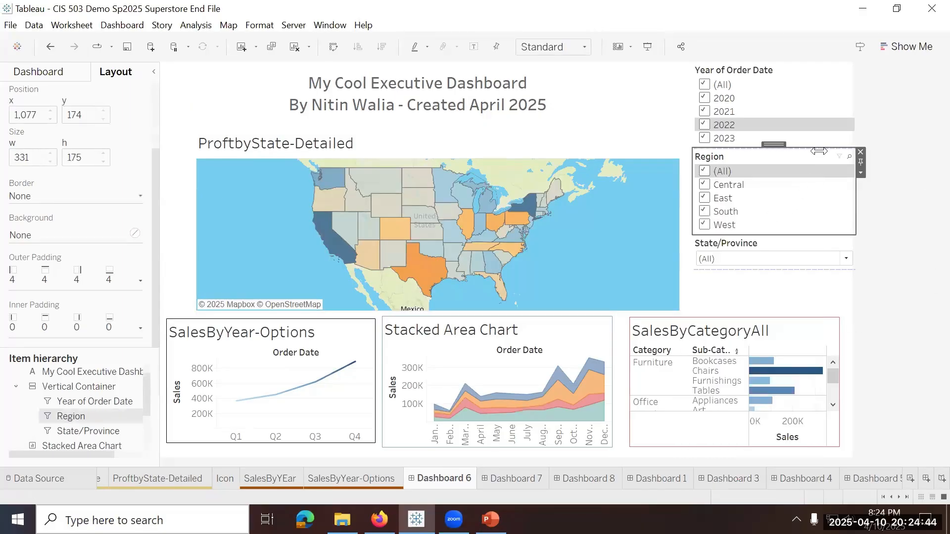
{"action": "left_click", "coordinate": [861, 172]}
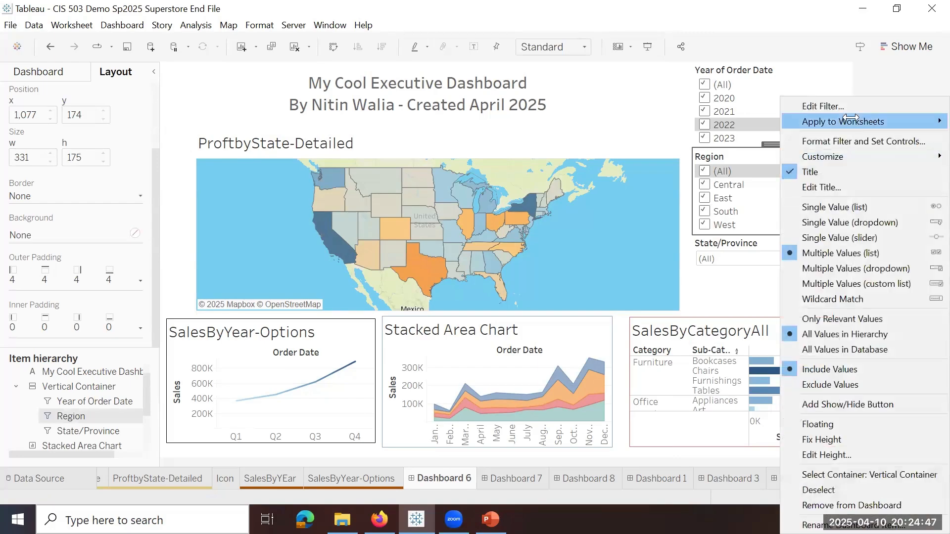
{"action": "mouse_move", "coordinate": [851, 119]}
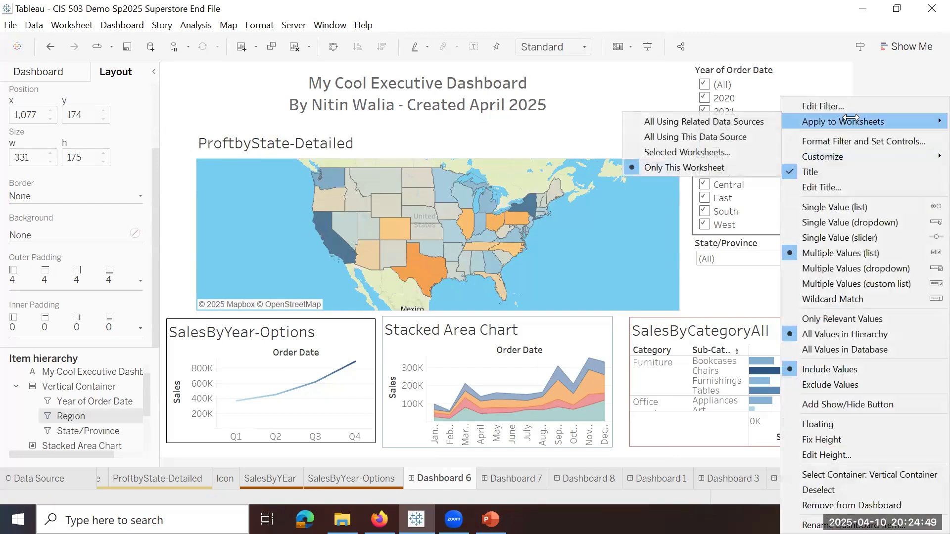
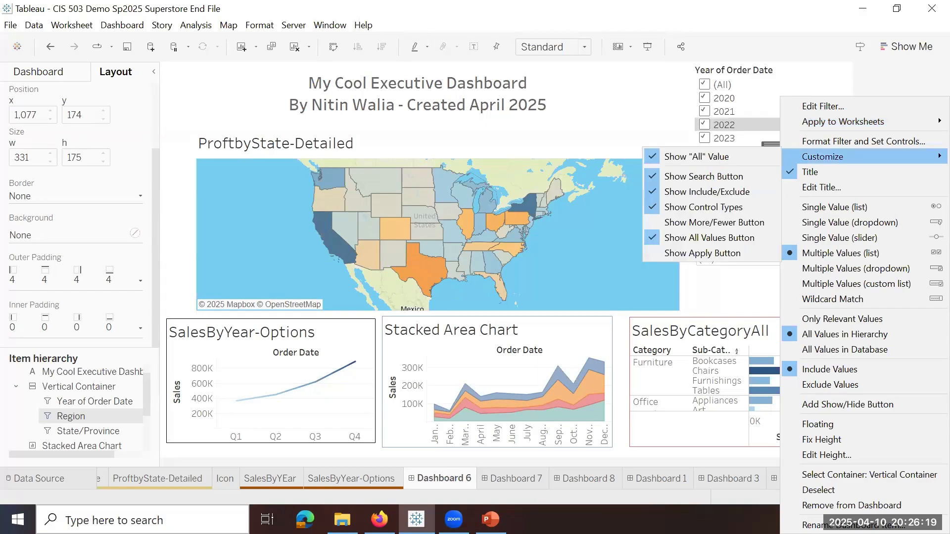
Step: Close the filter's Customize options and select the ProftbyState-Detailed map zone
{"action": "left_click", "coordinate": [656, 506]}
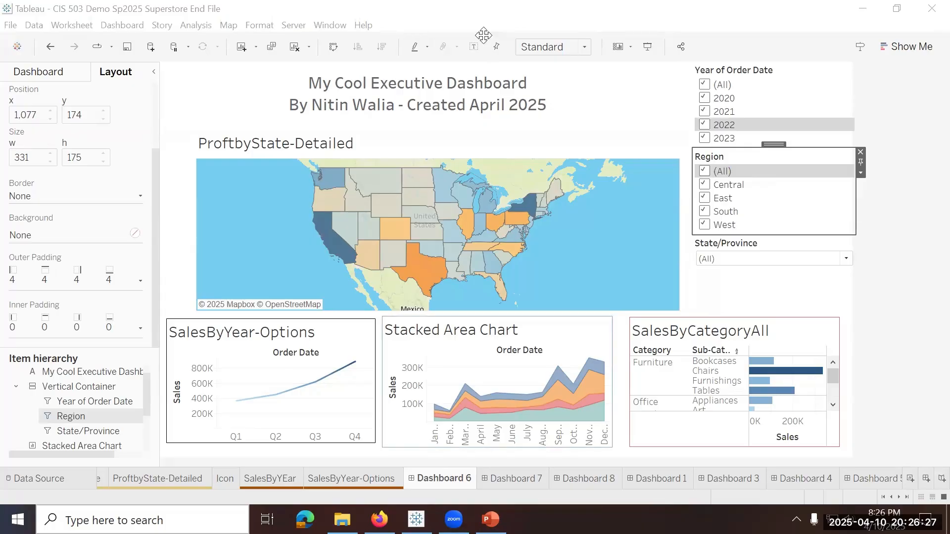
{"action": "left_click", "coordinate": [344, 148]}
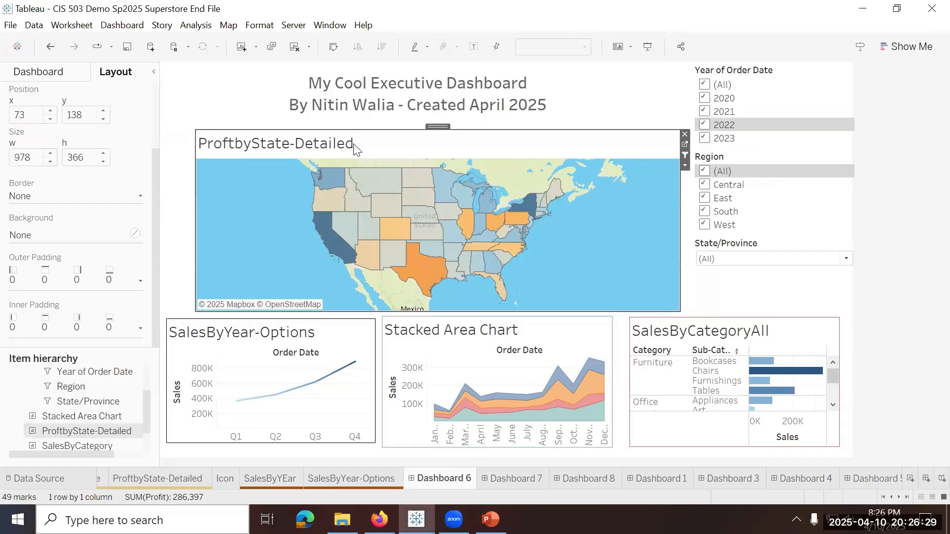
Step: Insert the State/Province field after <Sheet Name> in the map's title
{"action": "double_click", "coordinate": [335, 148]}
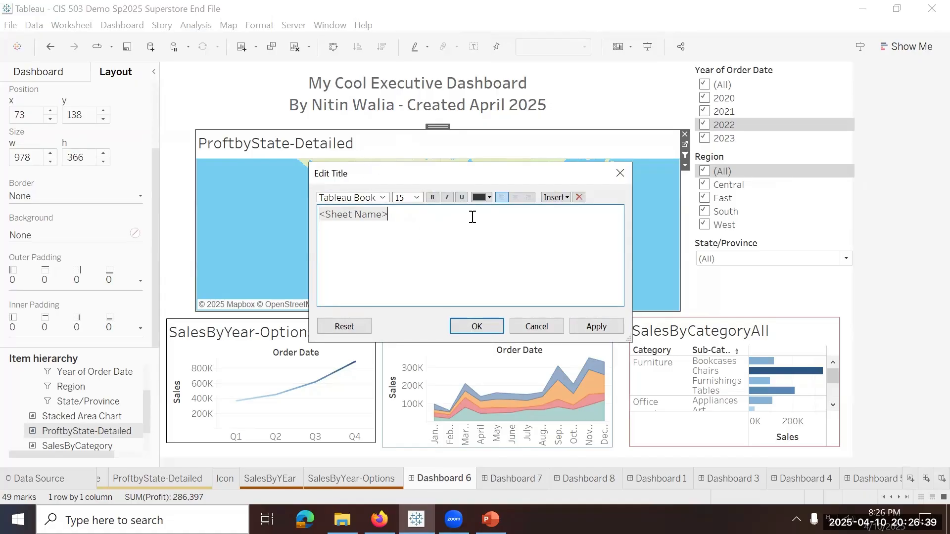
{"action": "left_click", "coordinate": [558, 199]}
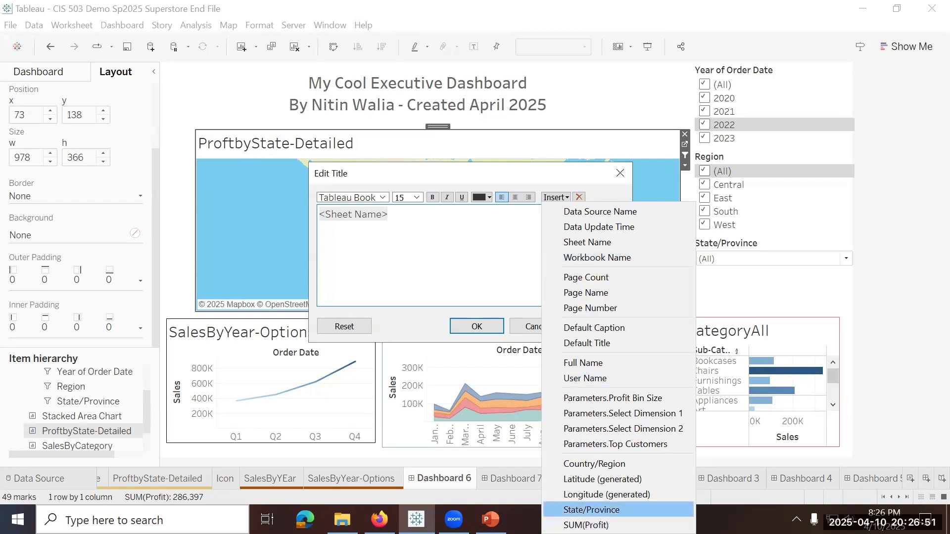
{"action": "left_click", "coordinate": [591, 510]}
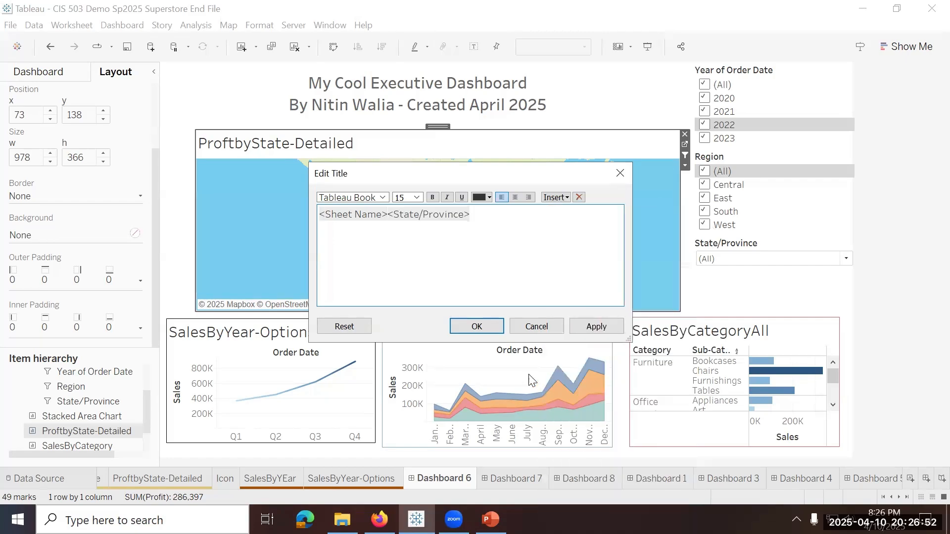
{"action": "left_click", "coordinate": [477, 326]}
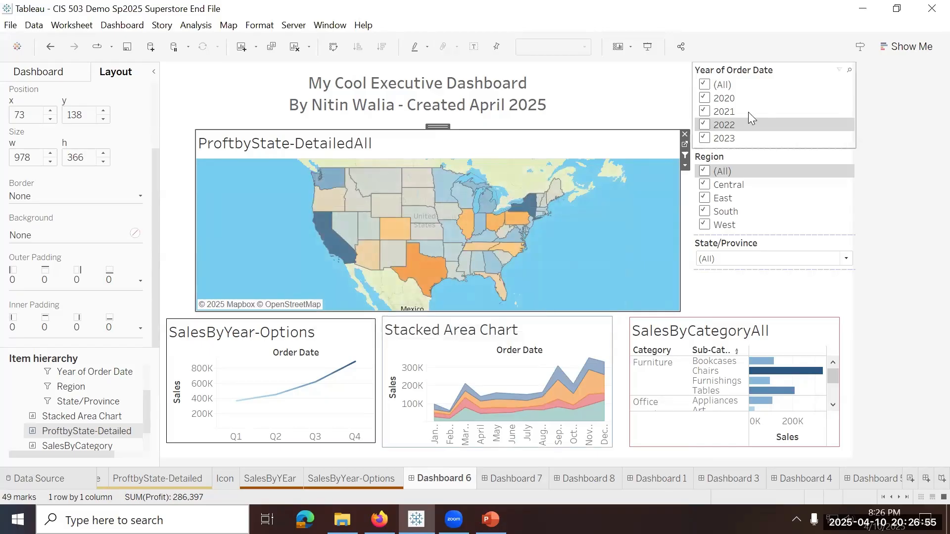
Step: Filter the dashboard's State/Province to Arkansas only
{"action": "left_click", "coordinate": [749, 253]}
{"action": "left_click", "coordinate": [707, 24]}
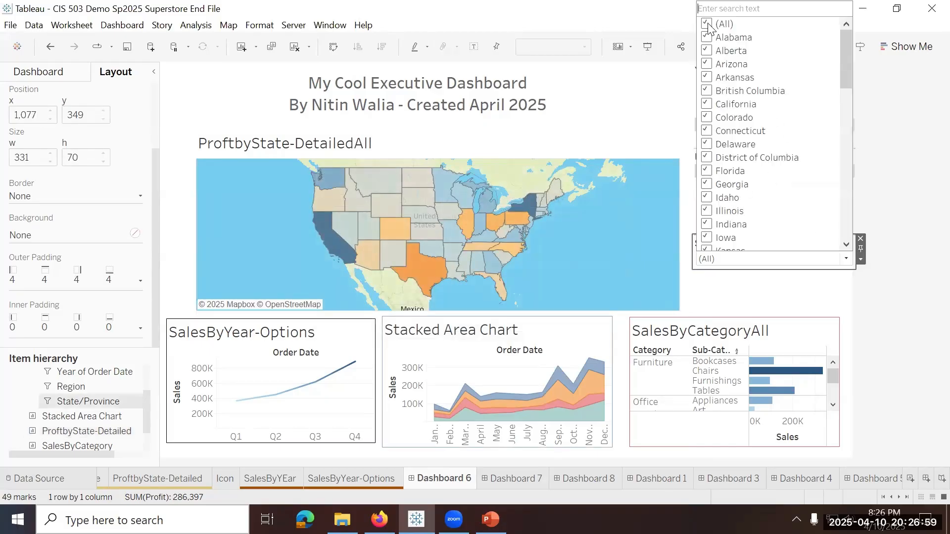
{"action": "left_click", "coordinate": [706, 77]}
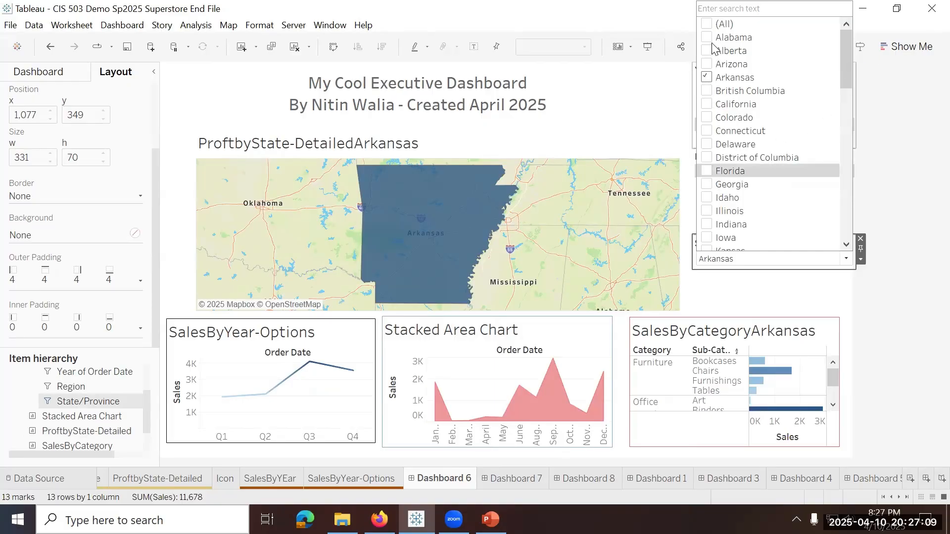
Step: Reset the State/Province filter and keep only Georgia selected
{"action": "left_click", "coordinate": [707, 23]}
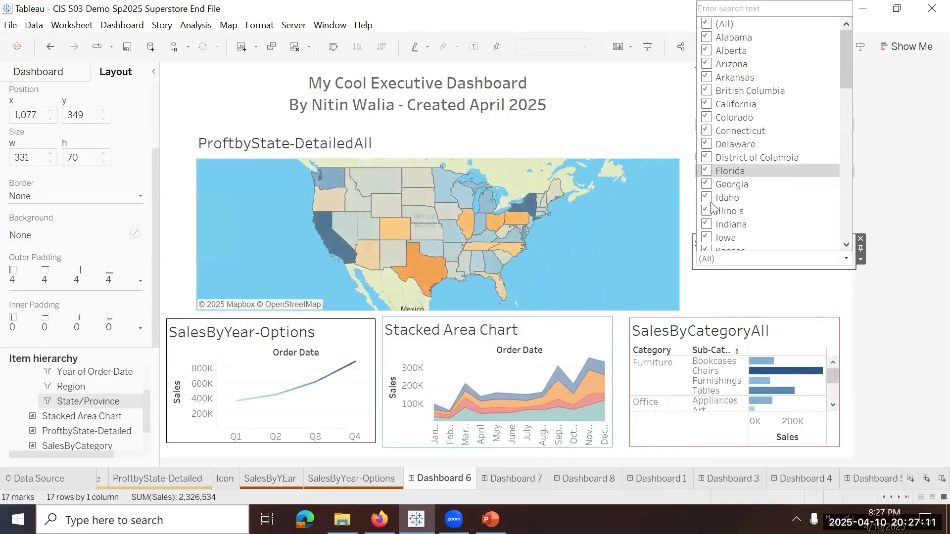
{"action": "left_click", "coordinate": [707, 23]}
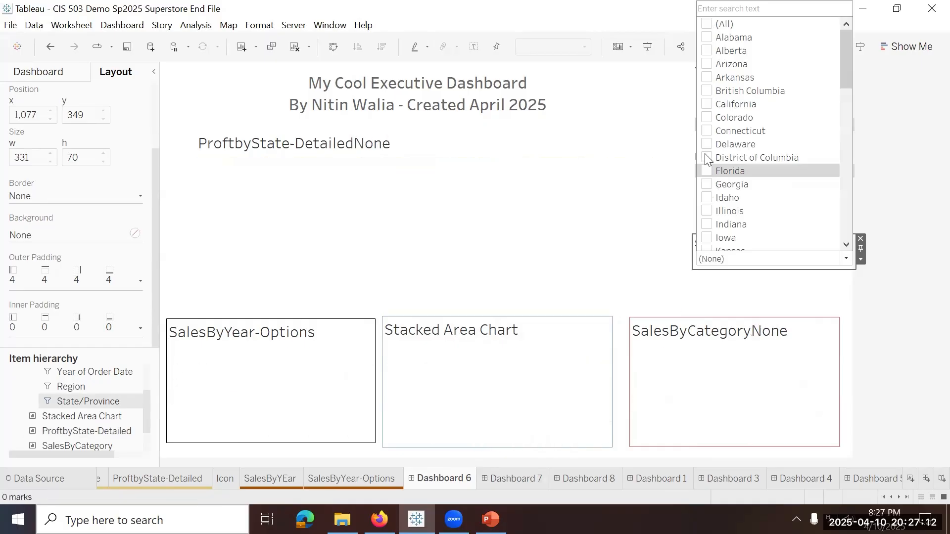
{"action": "left_click", "coordinate": [708, 184]}
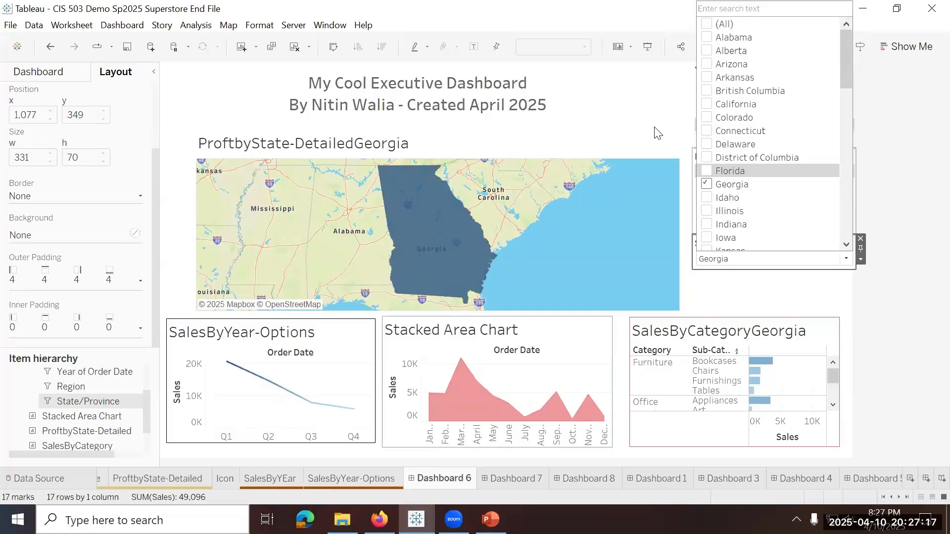
{"action": "double_click", "coordinate": [478, 332]}
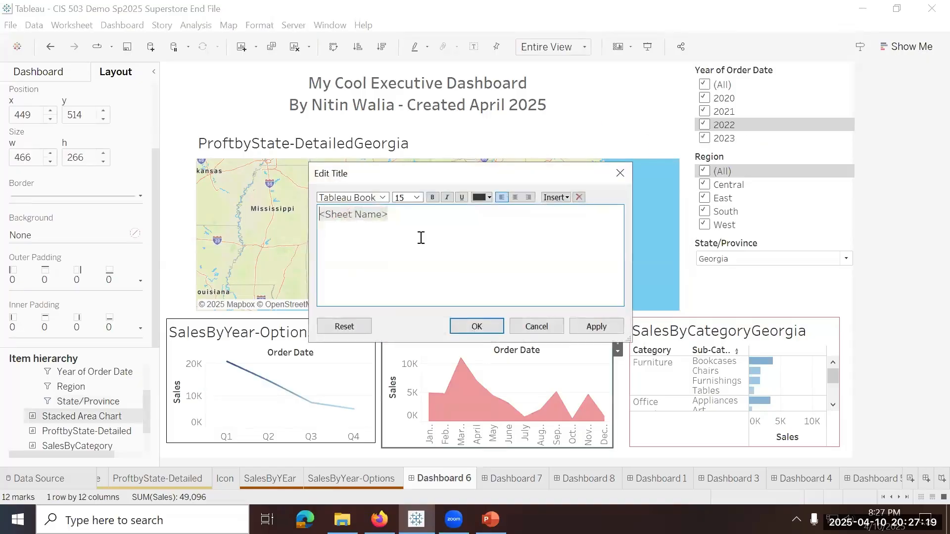
Step: Cancel the area chart and map title edits unchanged, then go to Dashboard 7
{"action": "left_click", "coordinate": [544, 328]}
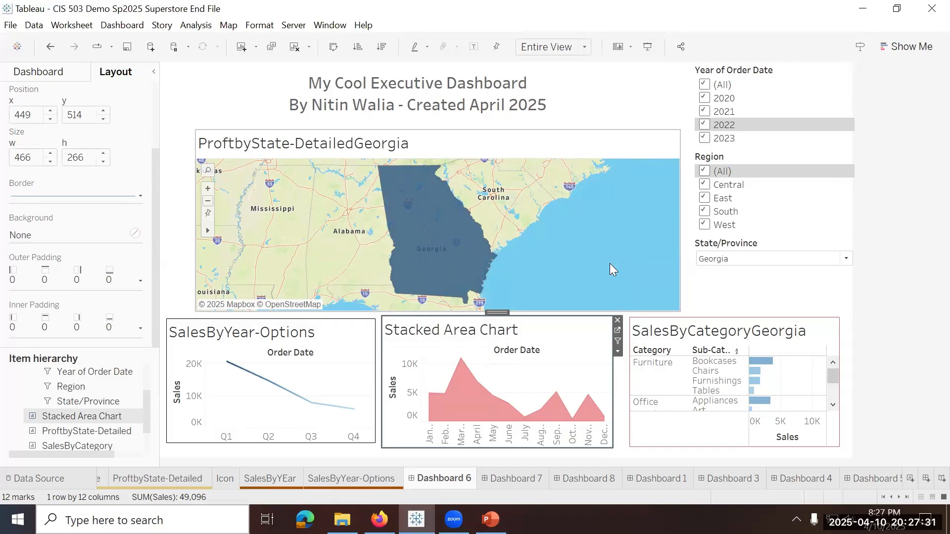
{"action": "double_click", "coordinate": [365, 146]}
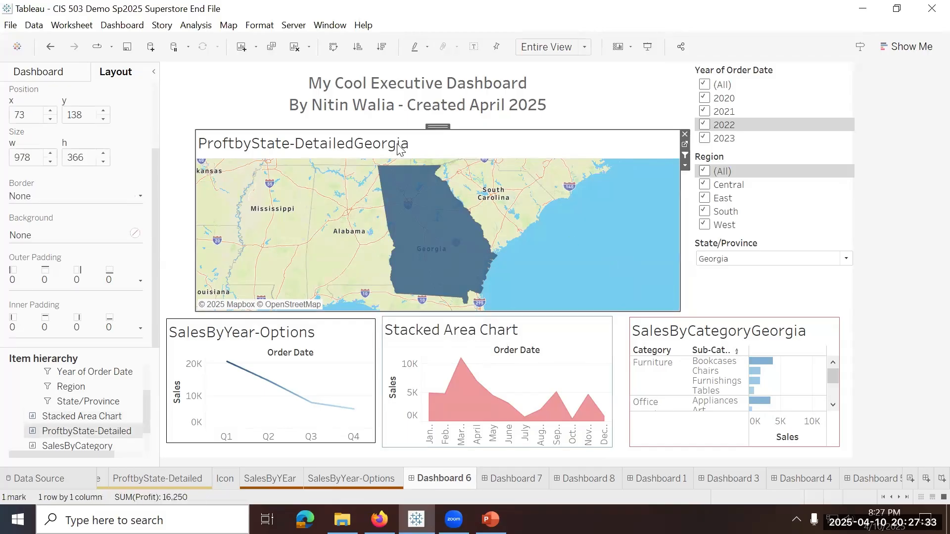
{"action": "left_click", "coordinate": [565, 198]}
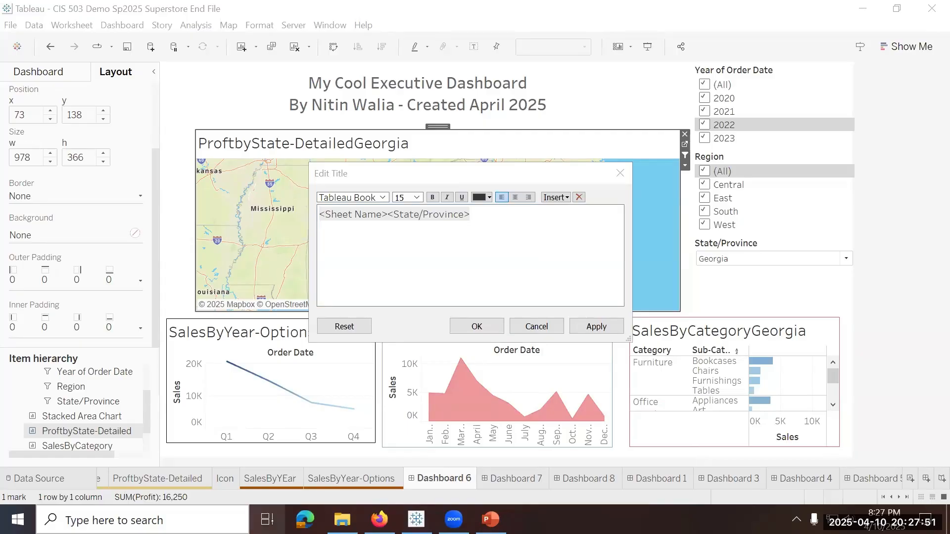
{"action": "left_click", "coordinate": [904, 499]}
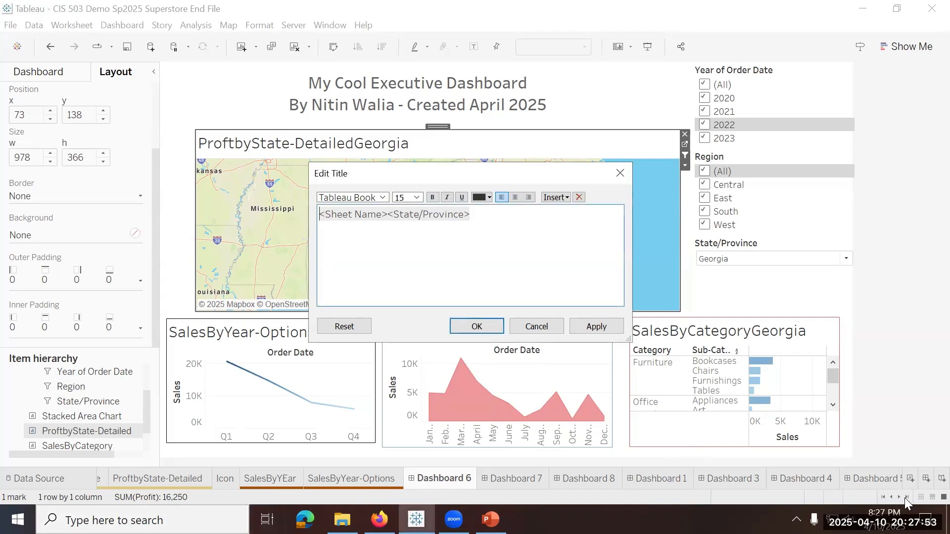
{"action": "left_click", "coordinate": [536, 326]}
{"action": "mouse_move", "coordinate": [491, 519]}
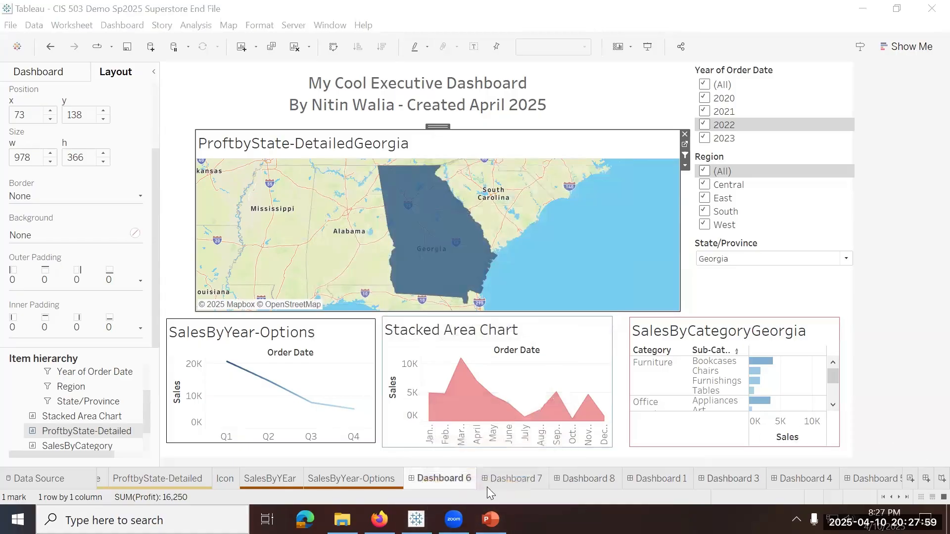
{"action": "left_click", "coordinate": [540, 480]}
Step: Go to Dashboard 8, then open the WaterFall Chart worksheet from the last tabs
{"action": "left_click", "coordinate": [576, 478]}
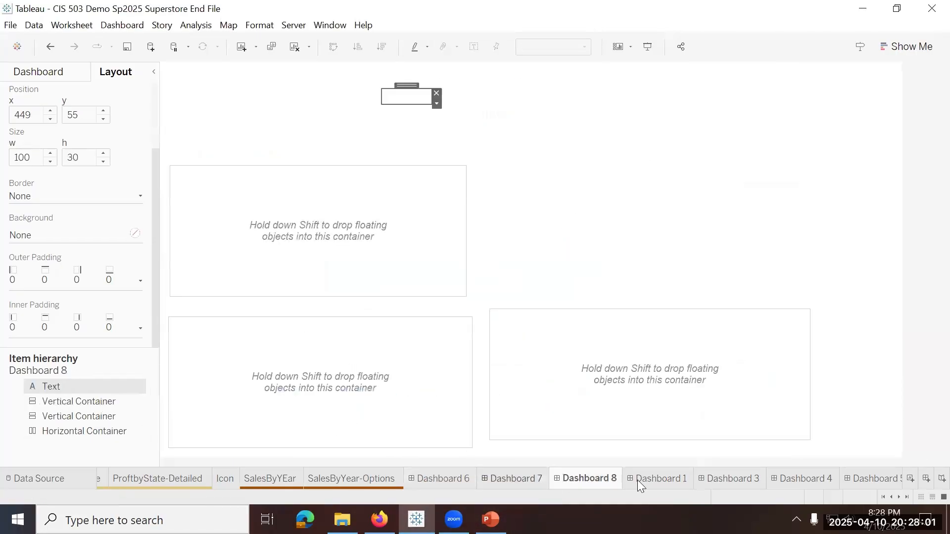
{"action": "left_click", "coordinate": [907, 497]}
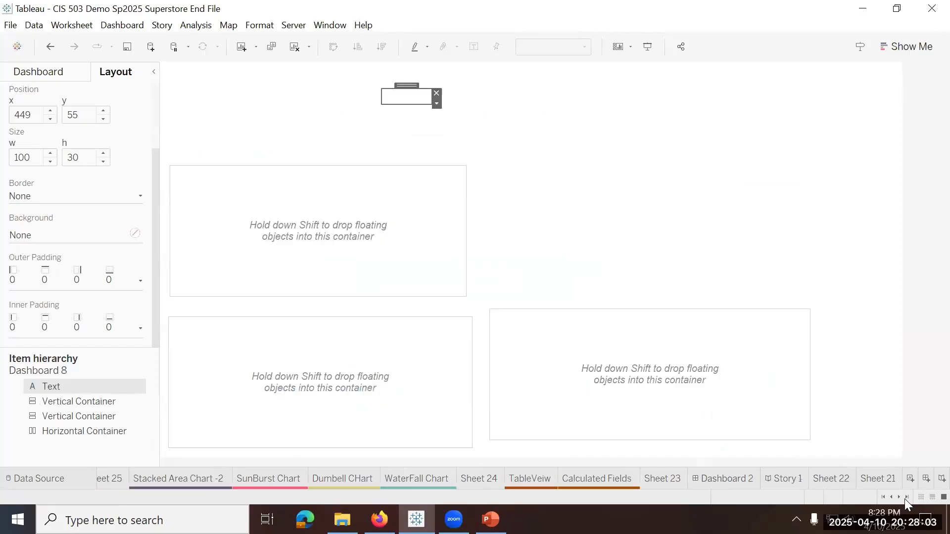
{"action": "left_click", "coordinate": [420, 475]}
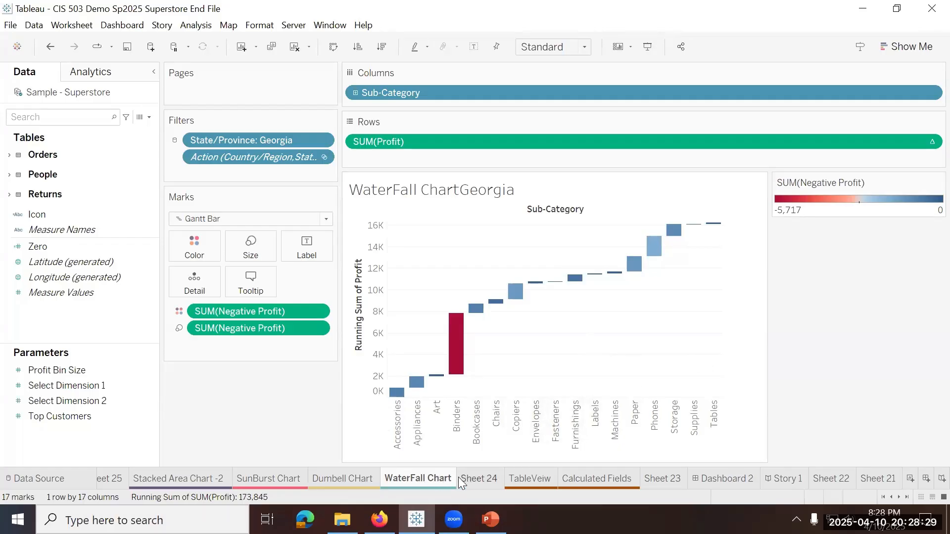
Step: Add a new blank worksheet, Sheet 26
{"action": "right_click", "coordinate": [437, 480]}
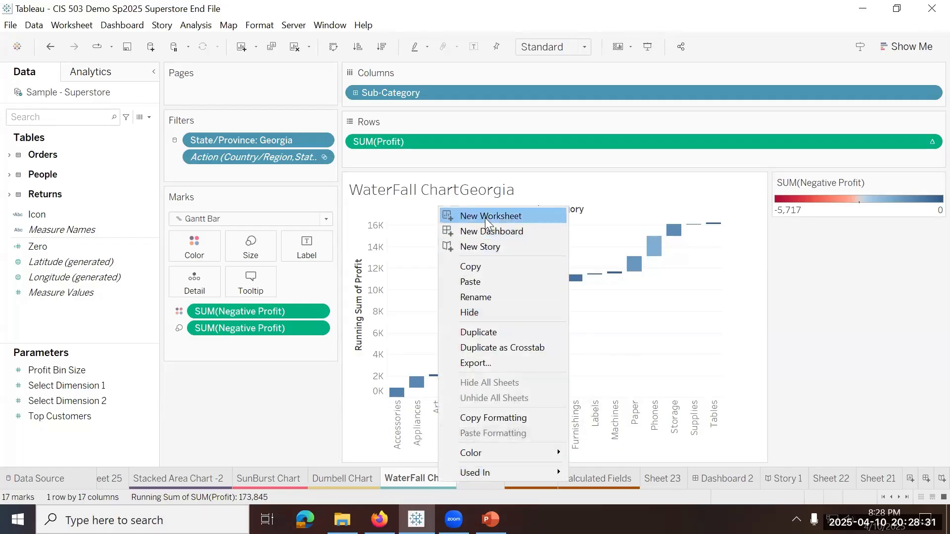
{"action": "left_click", "coordinate": [485, 217]}
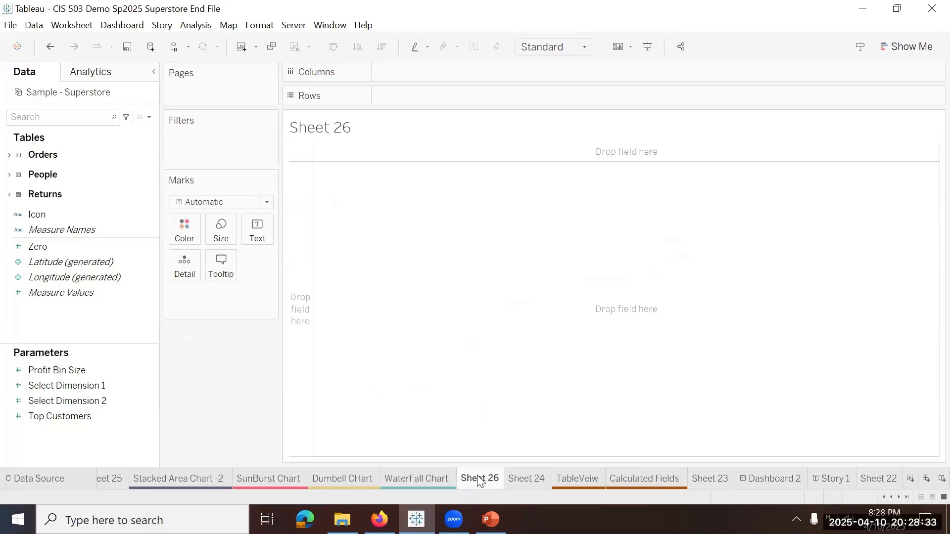
{"action": "left_click", "coordinate": [50, 278]}
Step: Place Orders > Product > Sub-Category on Columns and Profit on Rows
{"action": "left_click", "coordinate": [9, 155]}
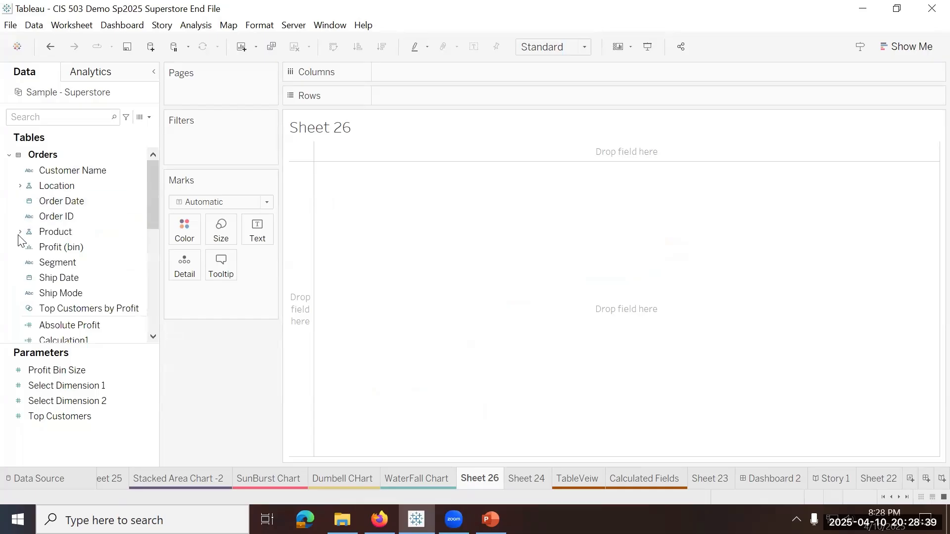
{"action": "left_click", "coordinate": [20, 233]}
{"action": "left_click_drag", "start_coordinate": [88, 267], "coordinate": [423, 72]}
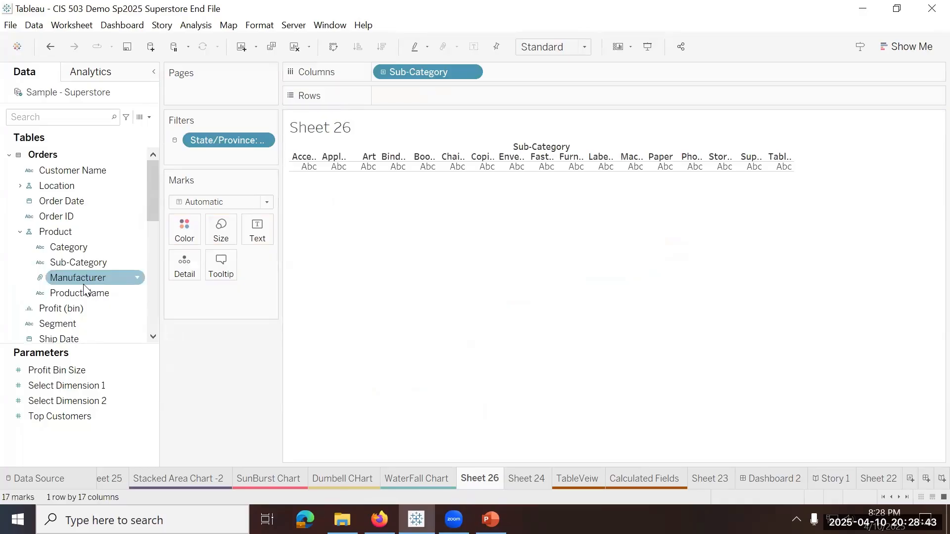
{"action": "scroll", "coordinate": [84, 287], "scroll_direction": "down", "scroll_amount": 2}
{"action": "scroll", "coordinate": [84, 280], "scroll_direction": "down", "scroll_amount": 2}
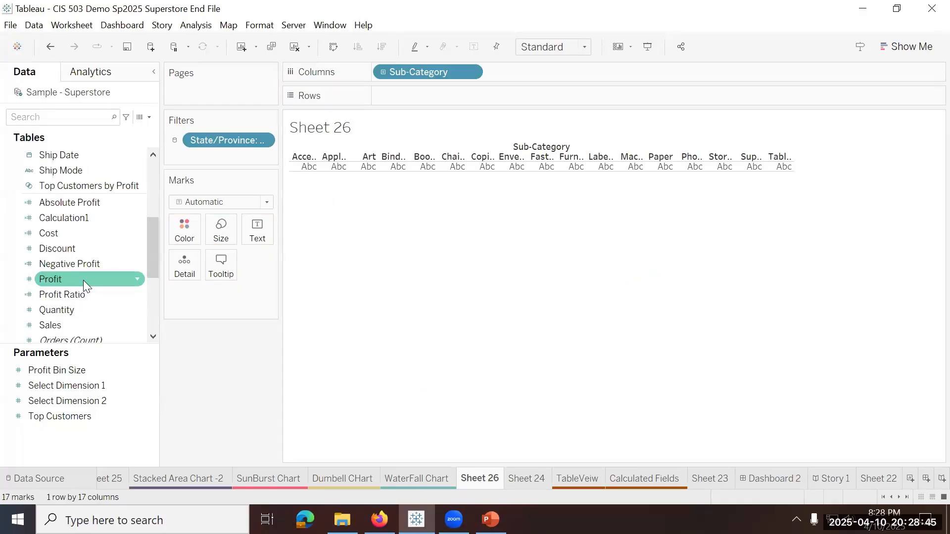
{"action": "left_click_drag", "start_coordinate": [84, 280], "coordinate": [429, 98]}
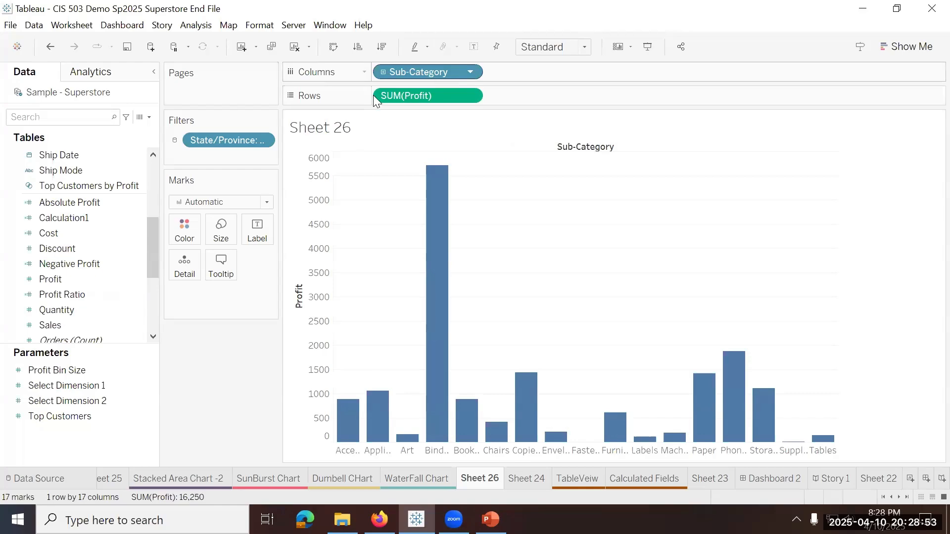
Step: Change the mark type from bars to Gantt Bar
{"action": "left_click", "coordinate": [245, 203]}
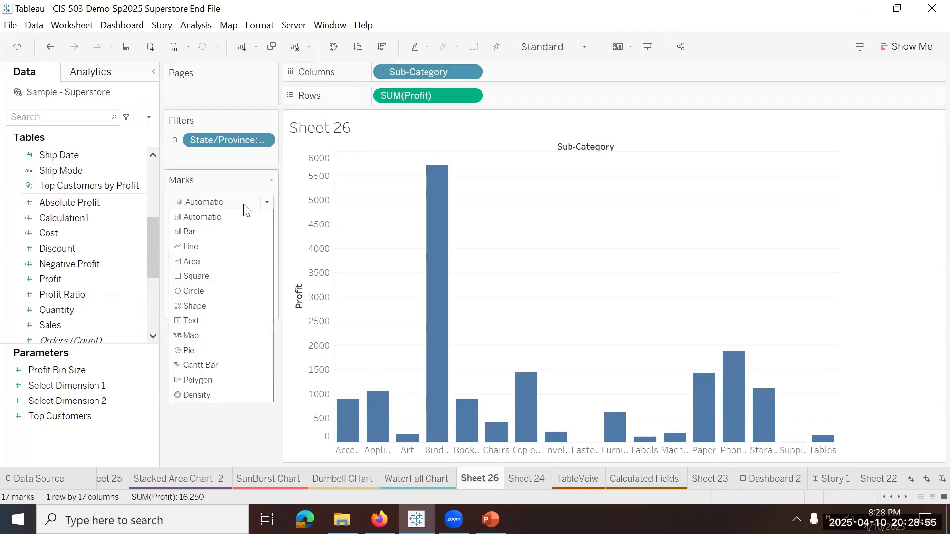
{"action": "left_click", "coordinate": [222, 364]}
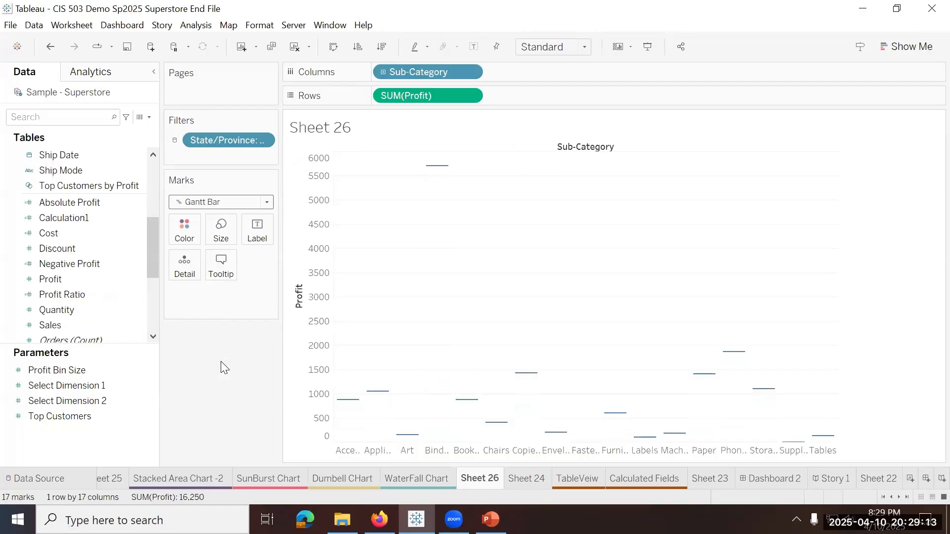
{"action": "mouse_move", "coordinate": [346, 401]}
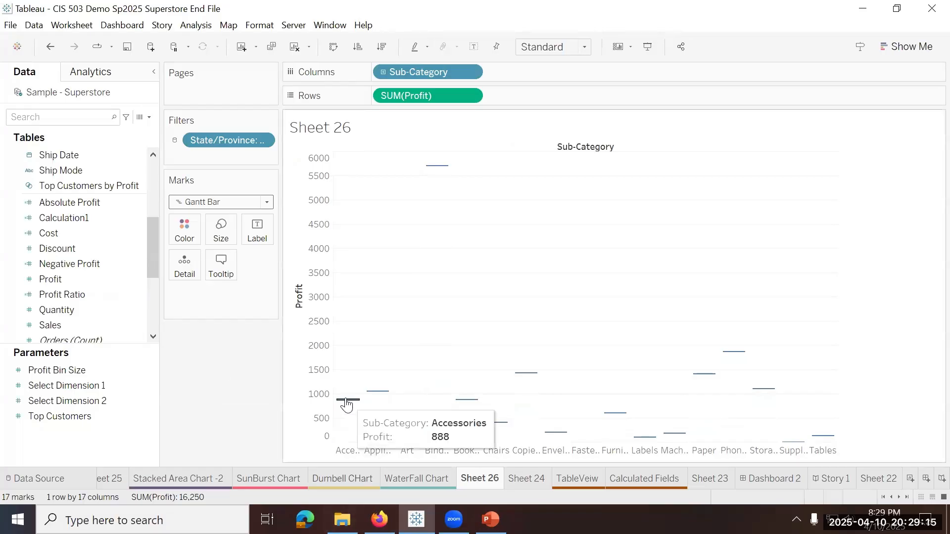
{"action": "mouse_move", "coordinate": [378, 393]}
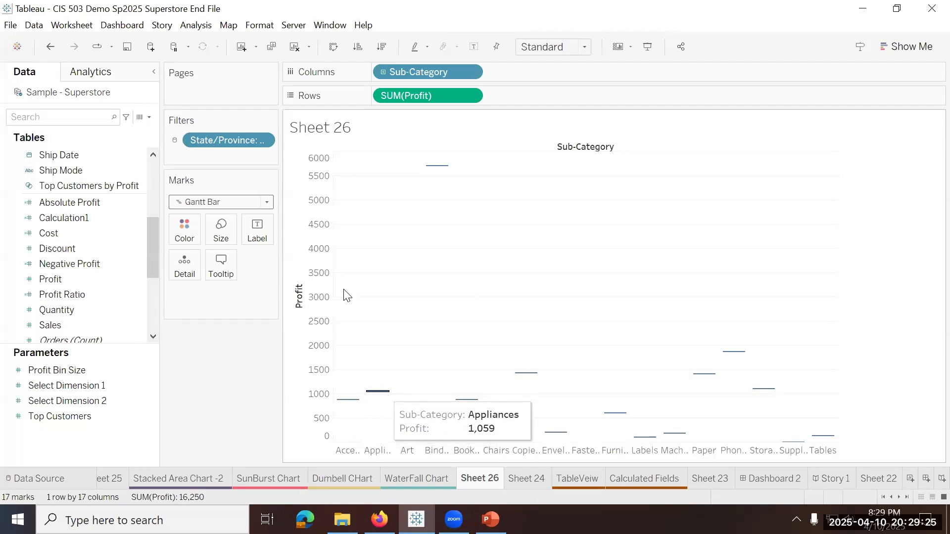
Step: Add a Running Total table calculation to SUM(Profit) across sub-categories
{"action": "left_click", "coordinate": [472, 97]}
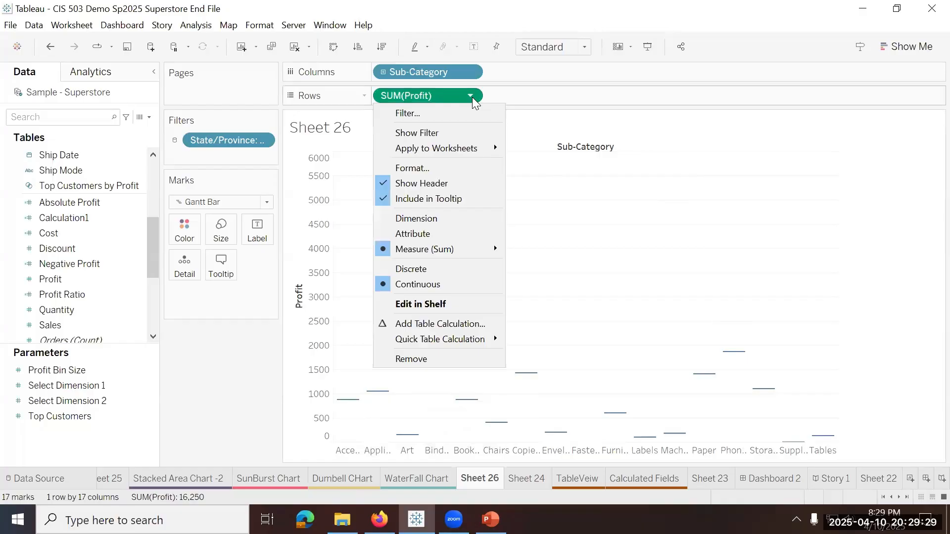
{"action": "left_click", "coordinate": [453, 324]}
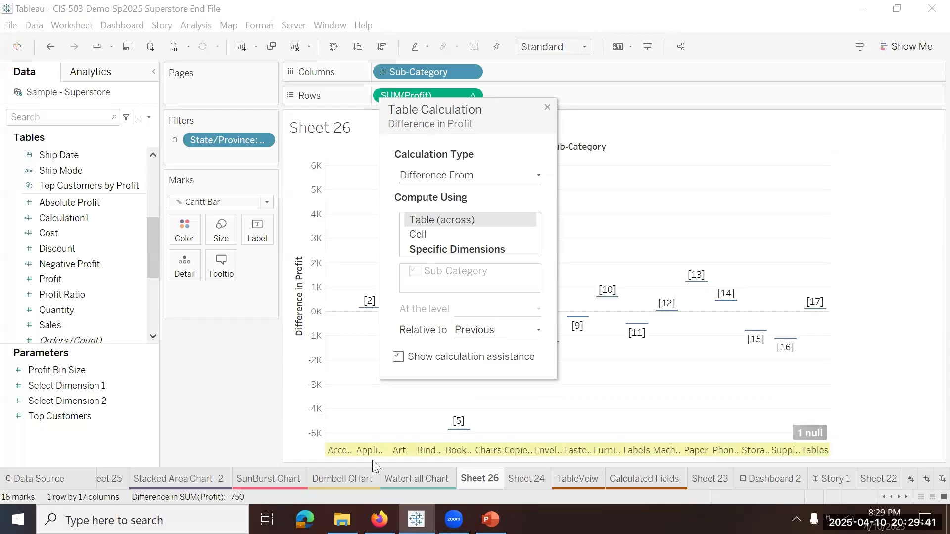
{"action": "left_click", "coordinate": [451, 181]}
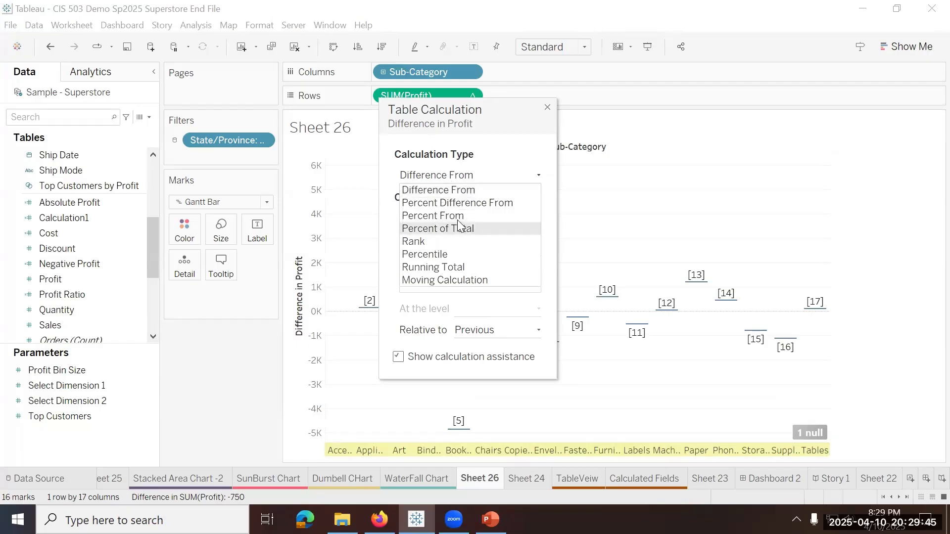
{"action": "left_click", "coordinate": [447, 268]}
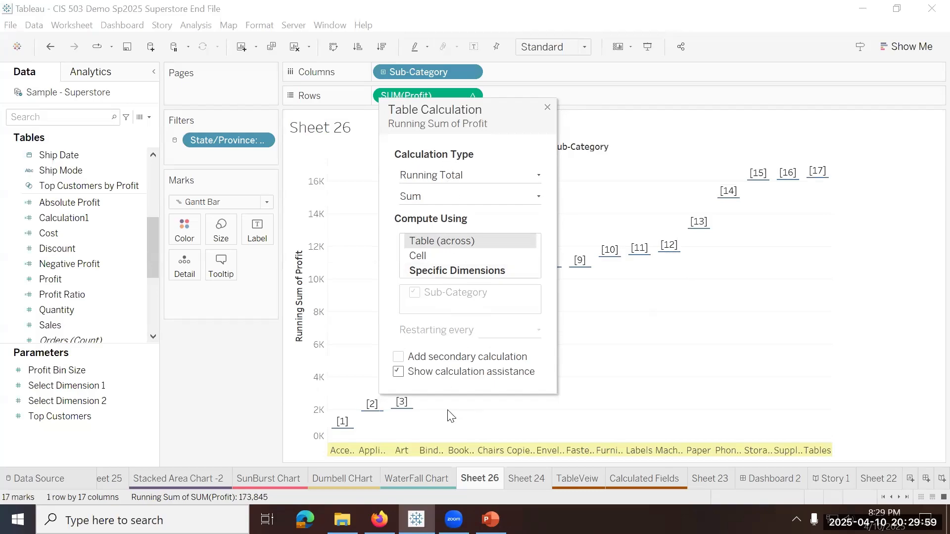
{"action": "left_click", "coordinate": [547, 108]}
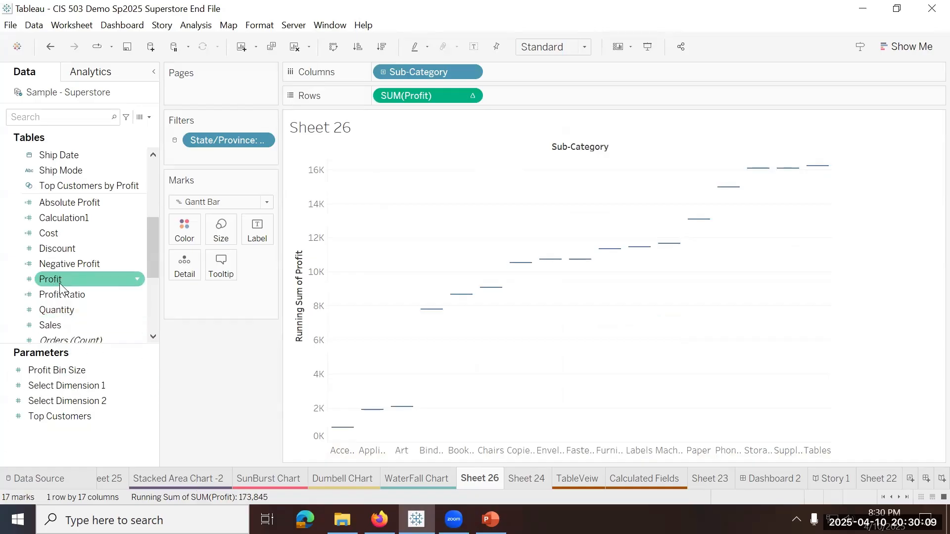
Step: Put Profit on both the Color and Size cards
{"action": "left_click_drag", "start_coordinate": [62, 281], "coordinate": [183, 233]}
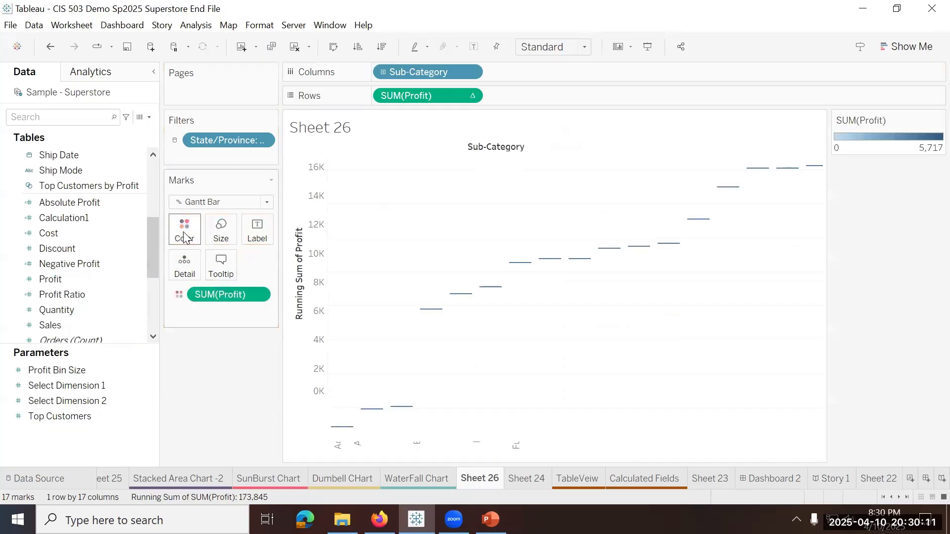
{"action": "left_click_drag", "start_coordinate": [62, 280], "coordinate": [221, 241]}
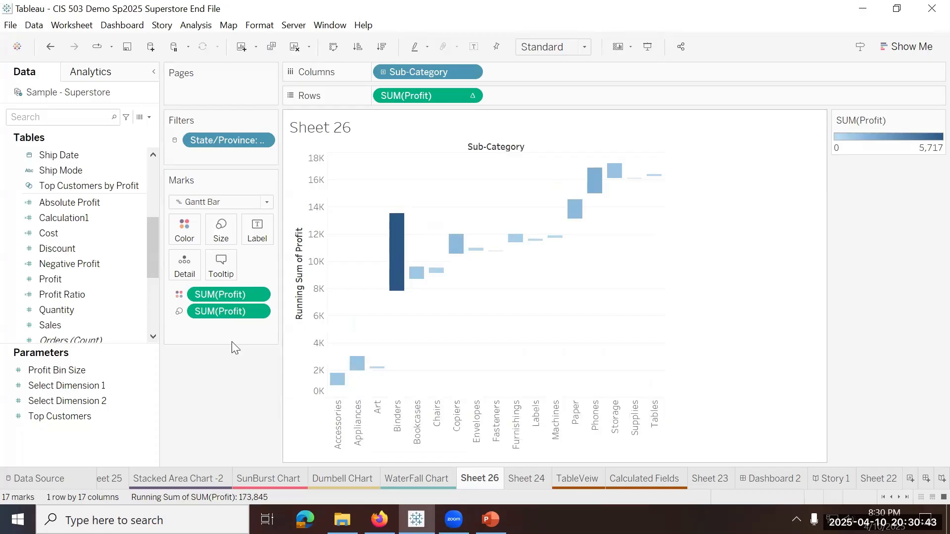
{"action": "left_click", "coordinate": [229, 27]}
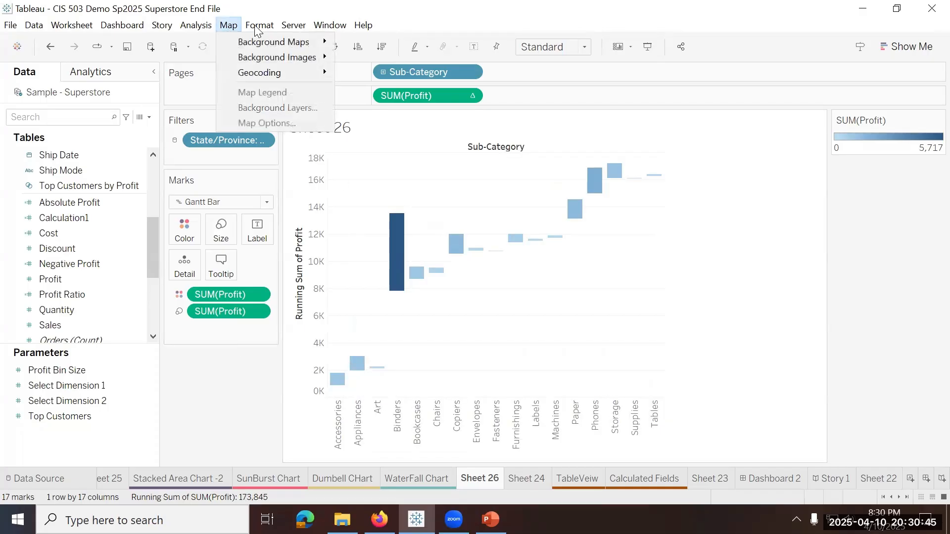
{"action": "mouse_move", "coordinate": [183, 32]}
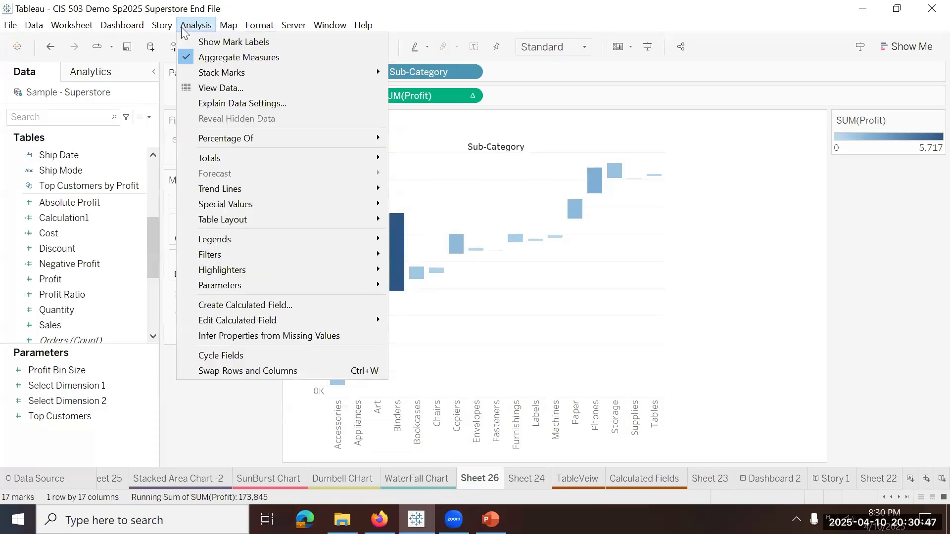
{"action": "left_click", "coordinate": [231, 306]}
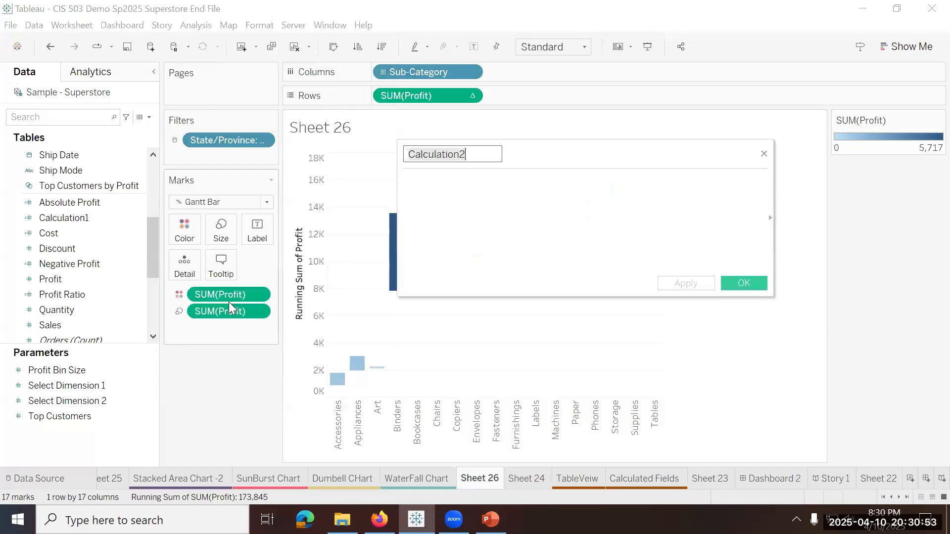
{"action": "left_click", "coordinate": [765, 153]}
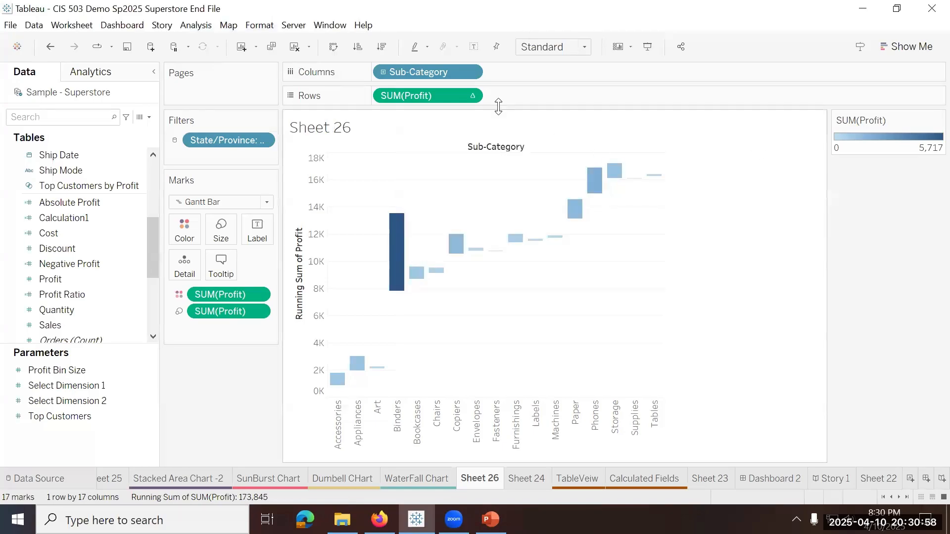
{"action": "left_click", "coordinate": [470, 95]}
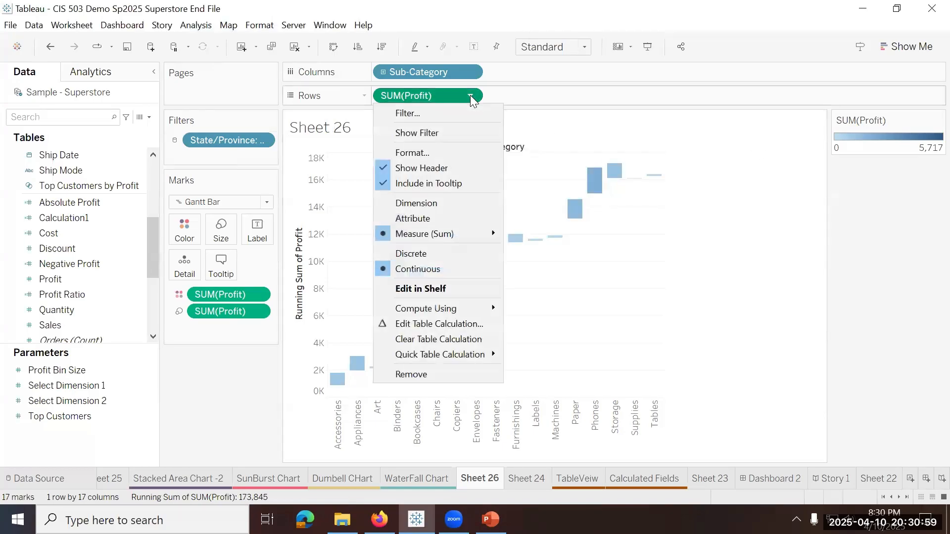
{"action": "left_click", "coordinate": [445, 324]}
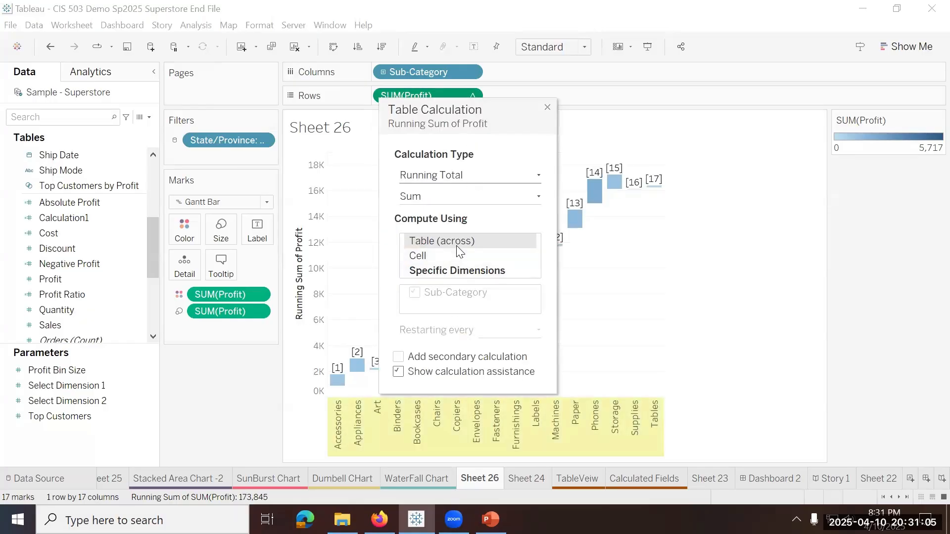
{"action": "left_click", "coordinate": [547, 108]}
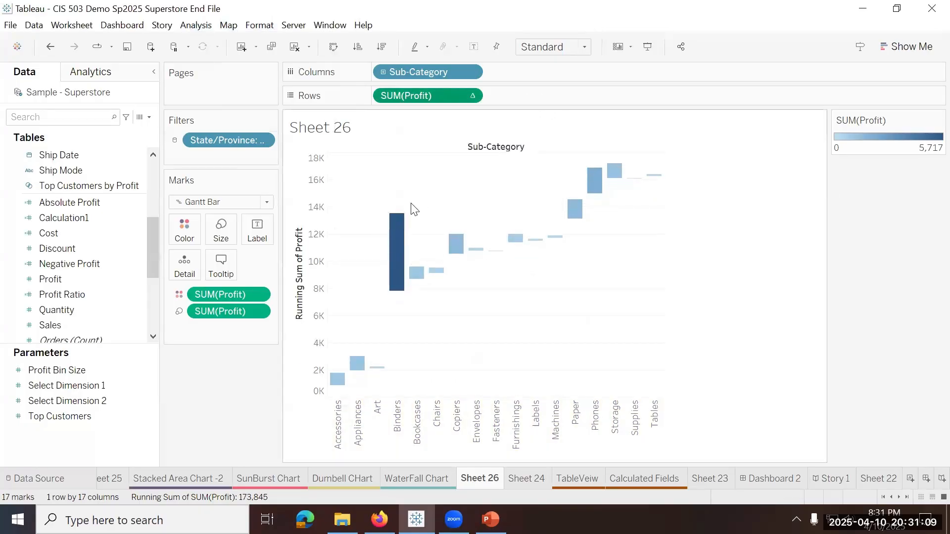
{"action": "left_click", "coordinate": [125, 27]}
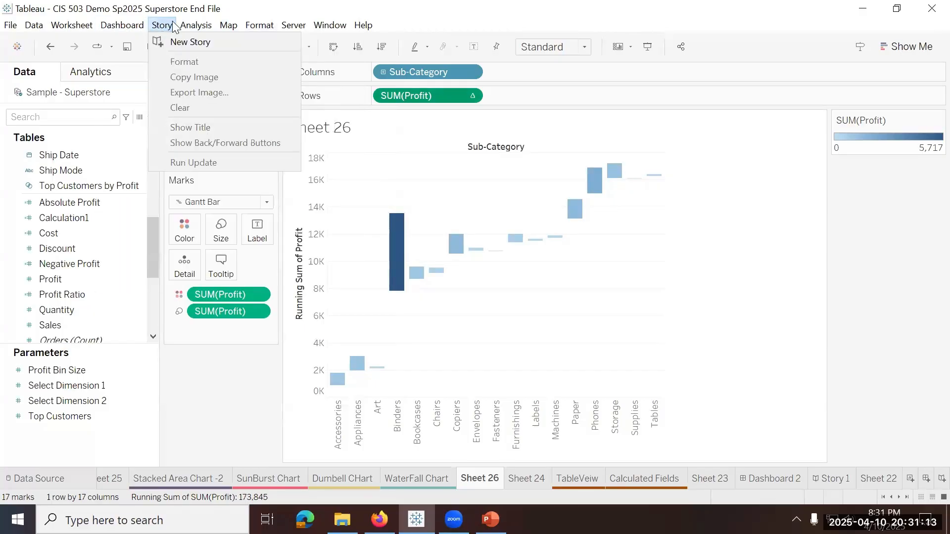
{"action": "mouse_move", "coordinate": [191, 28]}
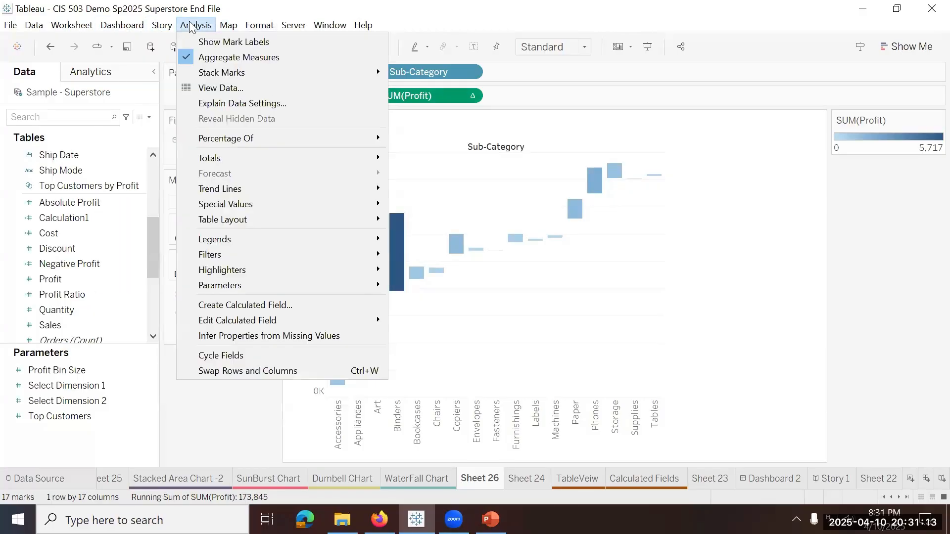
{"action": "left_click", "coordinate": [238, 303]}
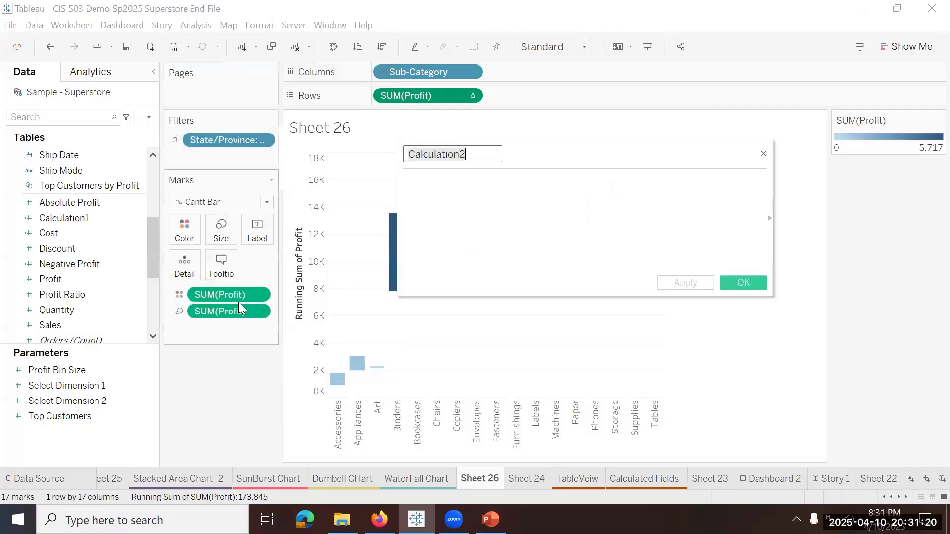
{"action": "left_click", "coordinate": [491, 201]}
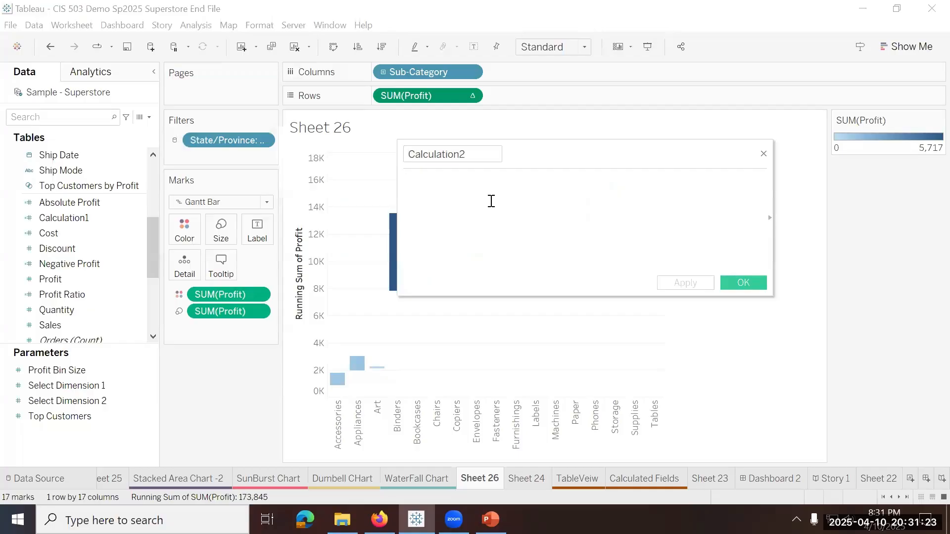
{"action": "type", "text": "prof"}
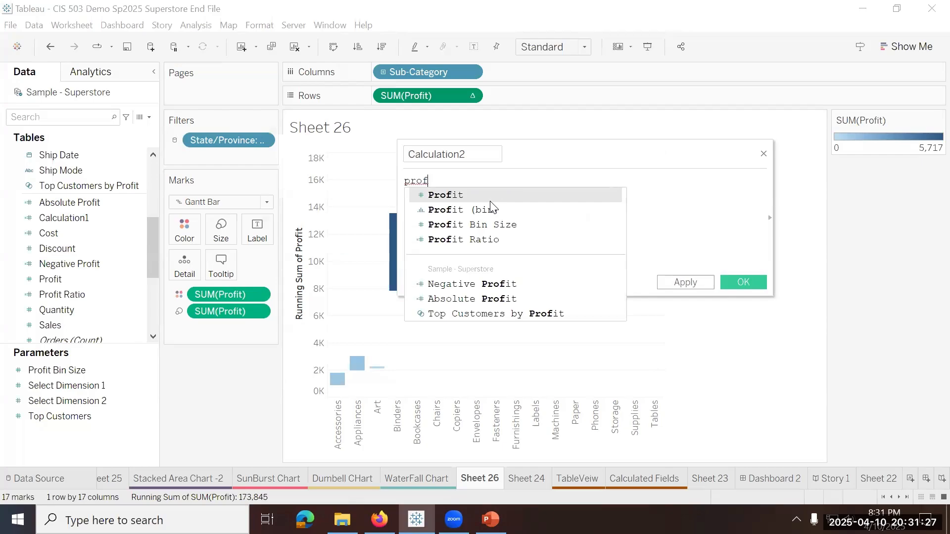
{"action": "left_click", "coordinate": [449, 197]}
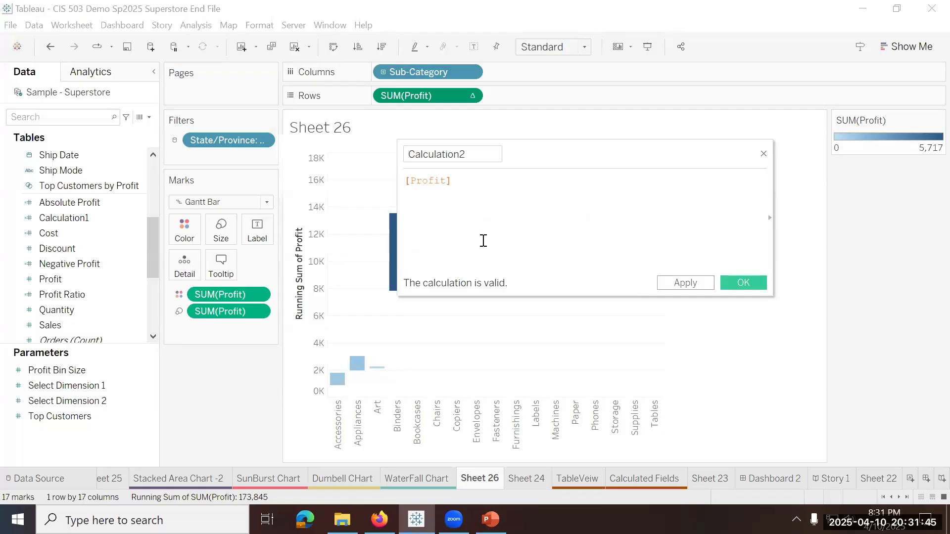
{"action": "type", "text": "-"}
{"action": "left_click", "coordinate": [485, 150]}
{"action": "double_click", "coordinate": [485, 150]}
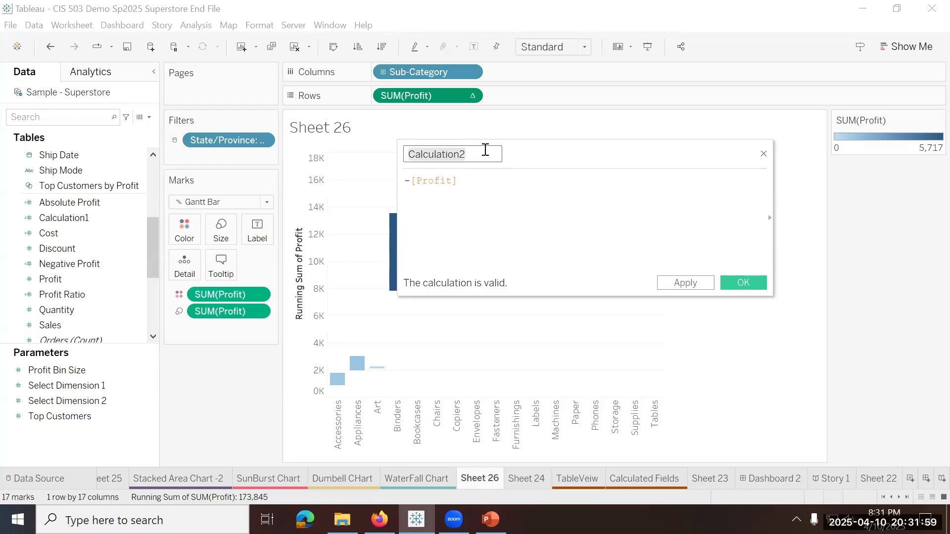
{"action": "left_click", "coordinate": [764, 157]}
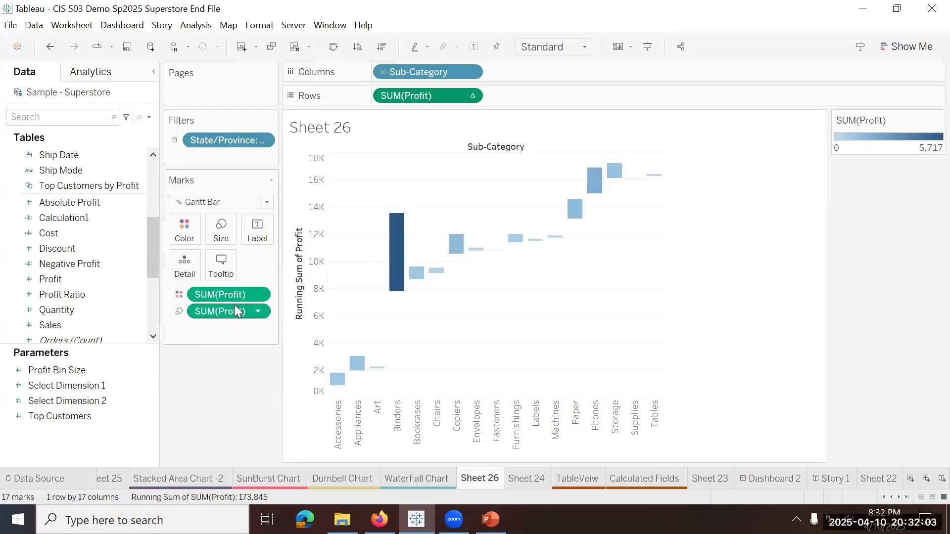
Step: Replace SUM(Profit) on Color and Size with Negative Profit
{"action": "left_click_drag", "start_coordinate": [234, 305], "coordinate": [229, 396]}
{"action": "left_click_drag", "start_coordinate": [228, 295], "coordinate": [223, 409]}
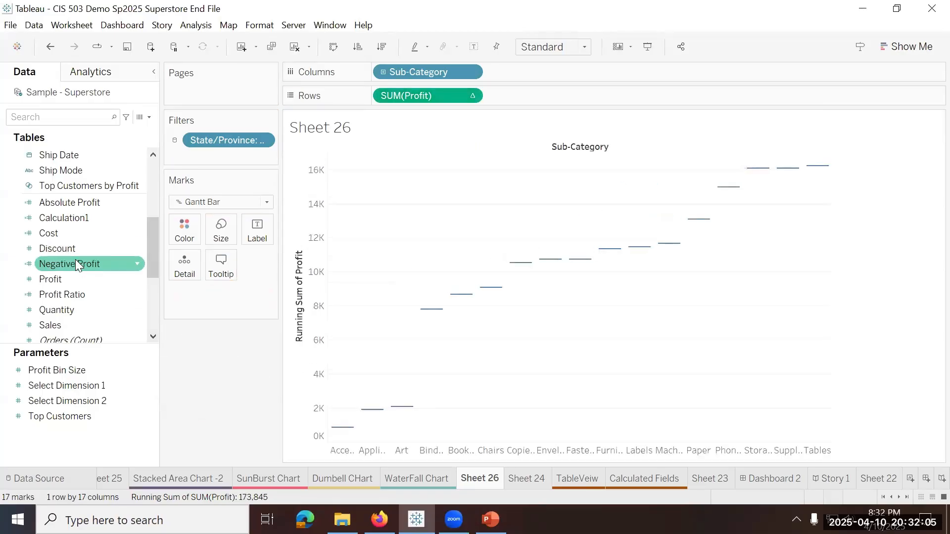
{"action": "left_click_drag", "start_coordinate": [111, 262], "coordinate": [179, 225]}
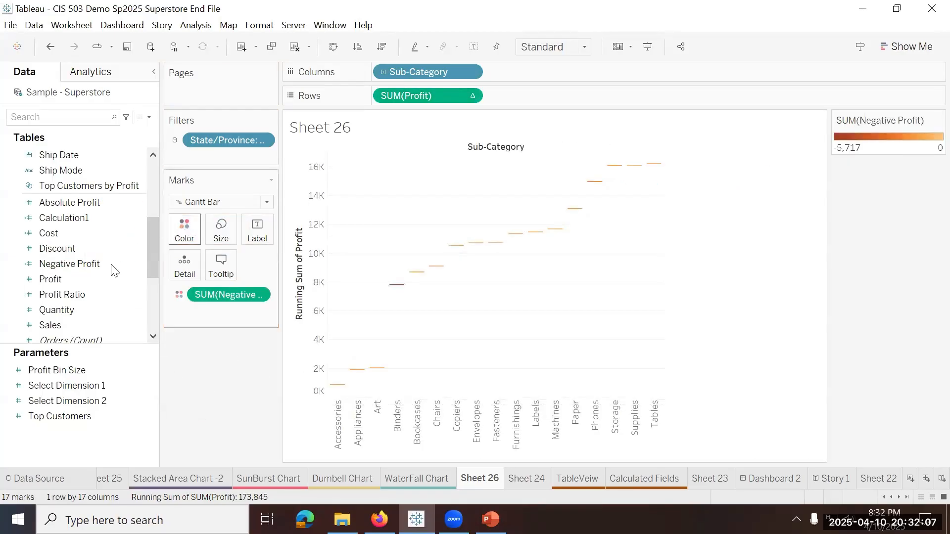
{"action": "left_click_drag", "start_coordinate": [80, 268], "coordinate": [222, 234]}
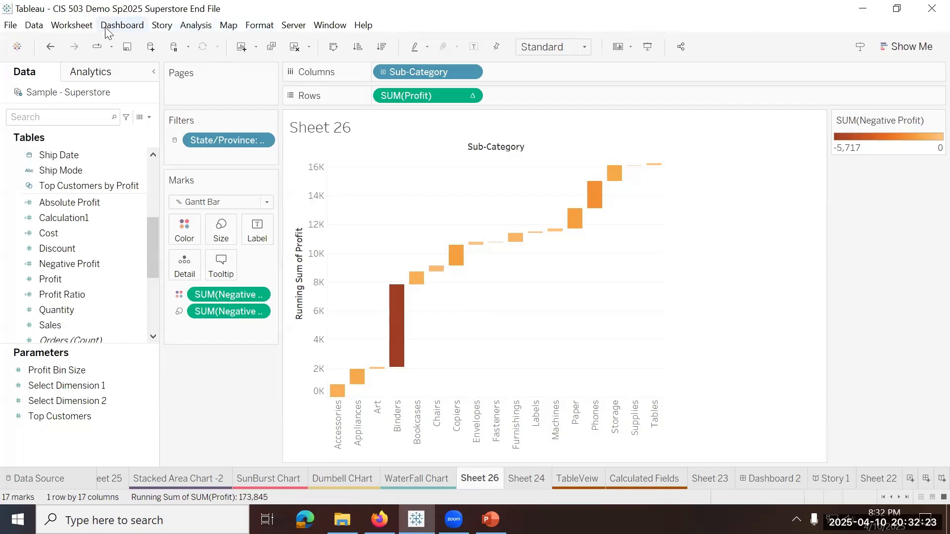
Step: Start a new calculated field and enter [Profit] as its formula
{"action": "left_click", "coordinate": [122, 26]}
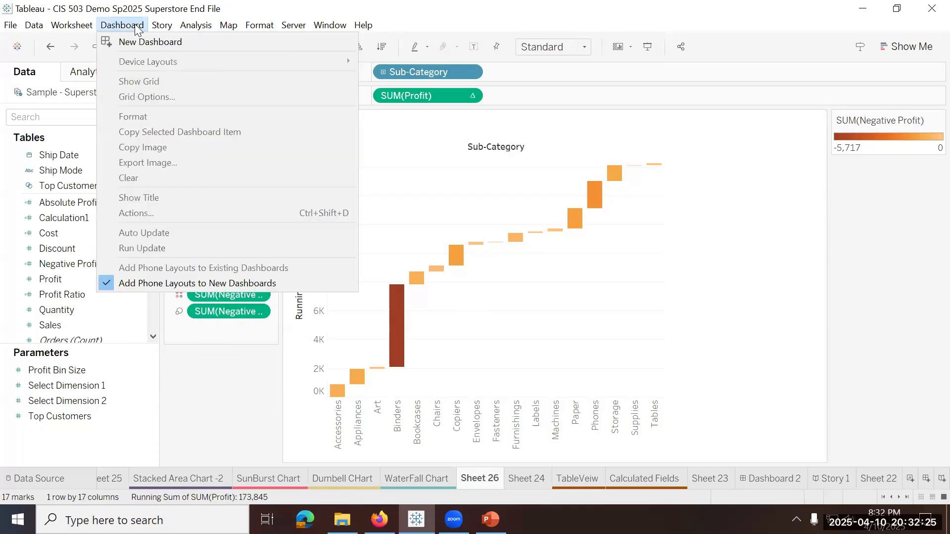
{"action": "mouse_move", "coordinate": [158, 28]}
{"action": "mouse_move", "coordinate": [196, 25]}
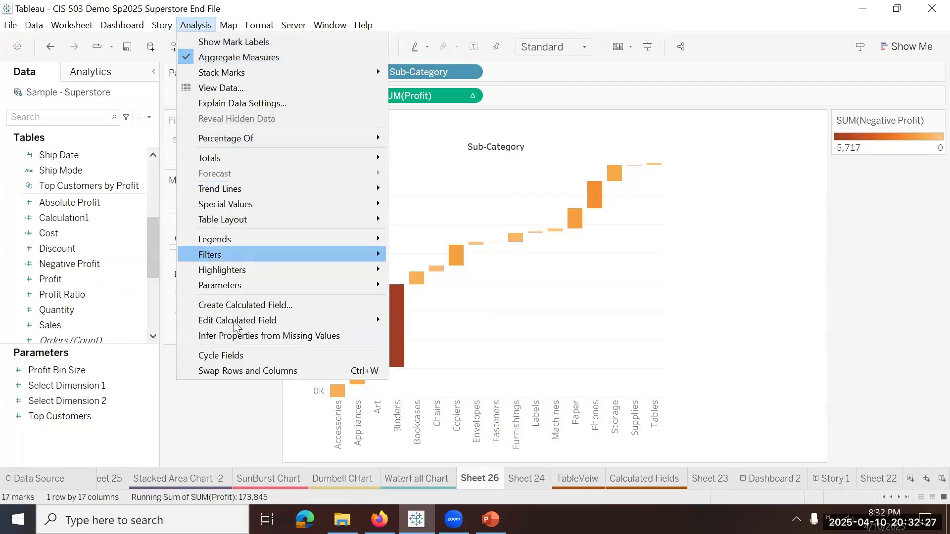
{"action": "left_click", "coordinate": [235, 304]}
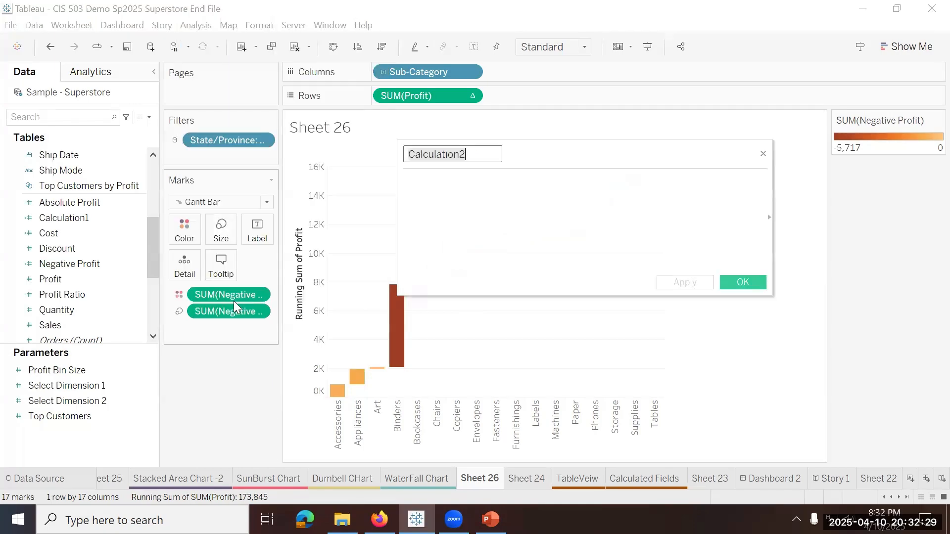
{"action": "left_click", "coordinate": [479, 182]}
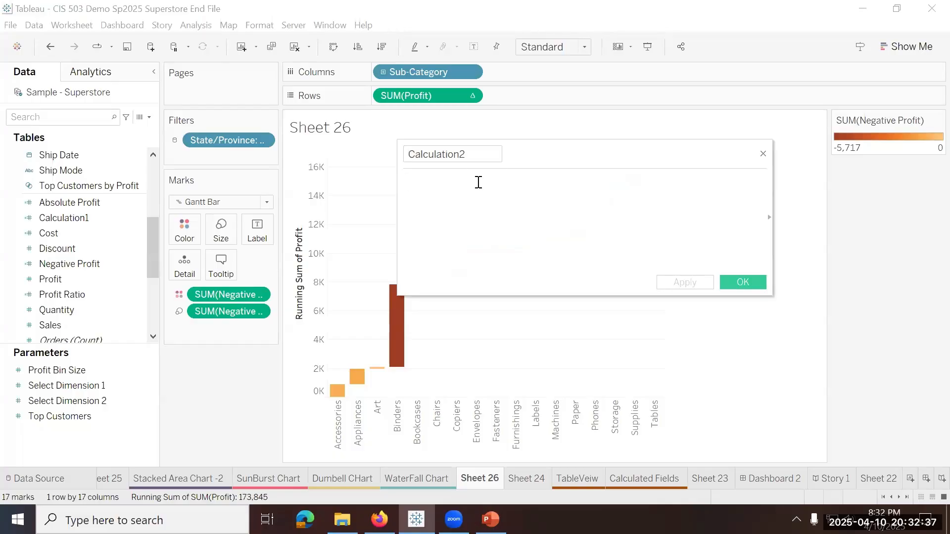
{"action": "type", "text": "sal"}
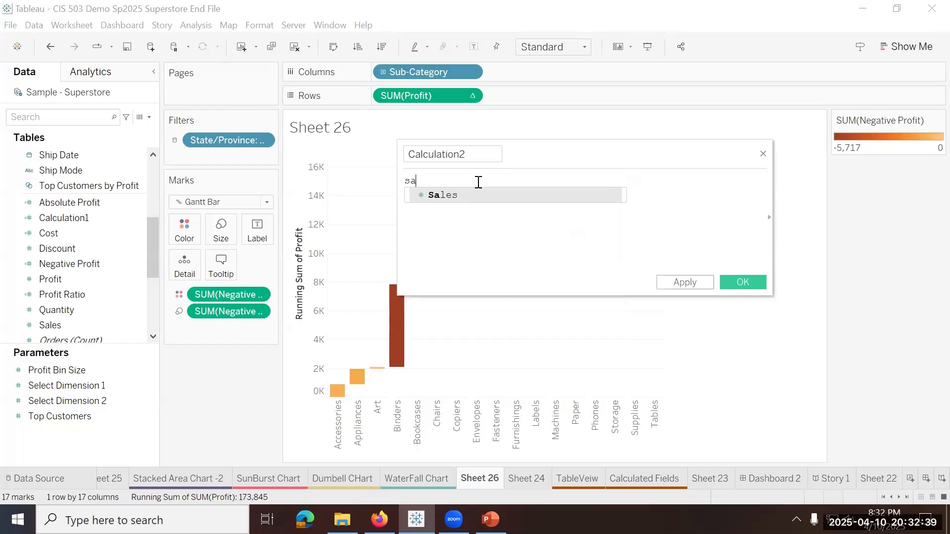
{"action": "key", "text": "BackSpace"}
{"action": "key", "text": "BackSpace"}
{"action": "key", "text": "BackSpace"}
{"action": "type", "text": "pr"}
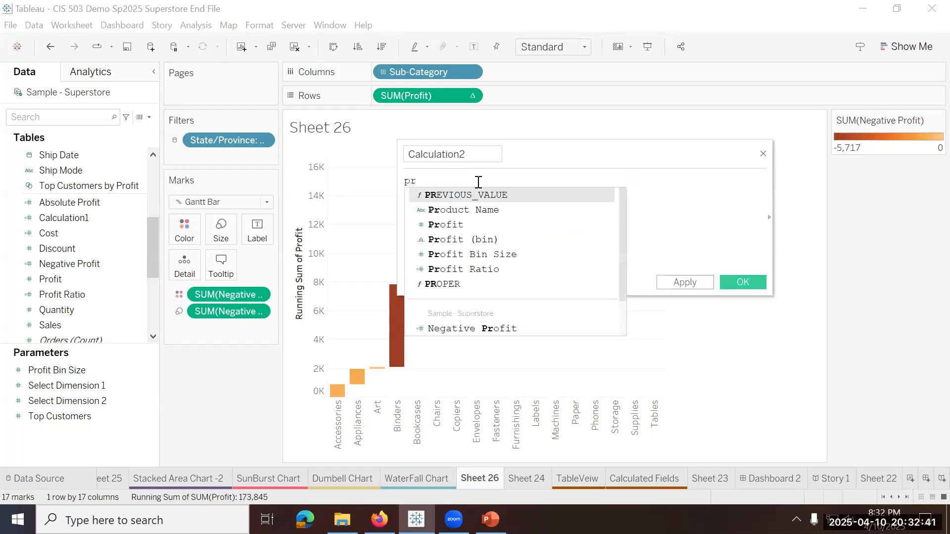
{"action": "left_click", "coordinate": [473, 224]}
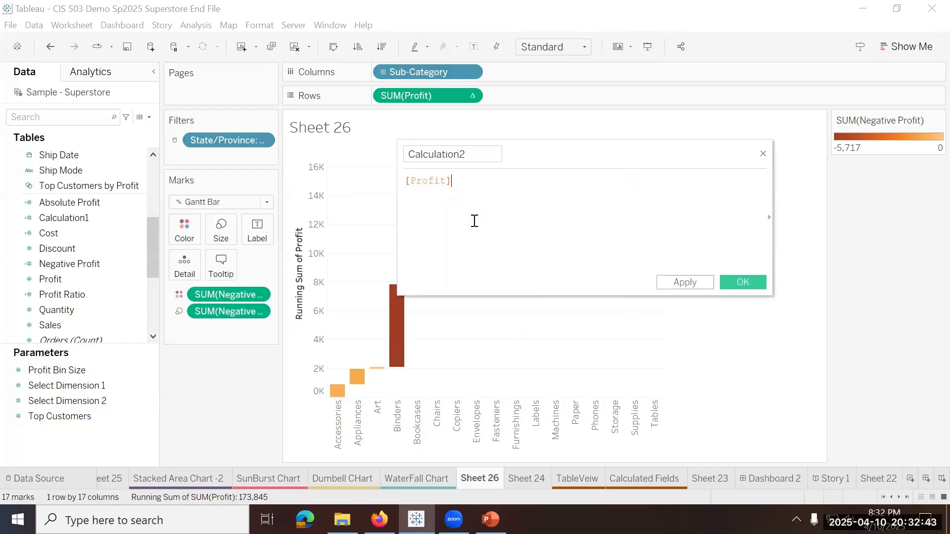
Step: Discard the Profit calculation by closing the editor without saving
{"action": "double_click", "coordinate": [406, 184]}
{"action": "left_click", "coordinate": [405, 181]}
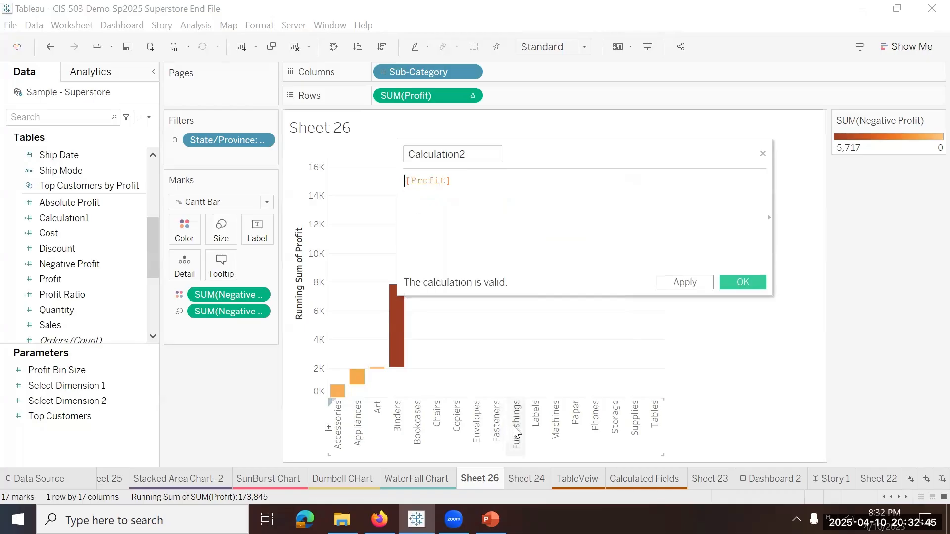
{"action": "left_click", "coordinate": [764, 156]}
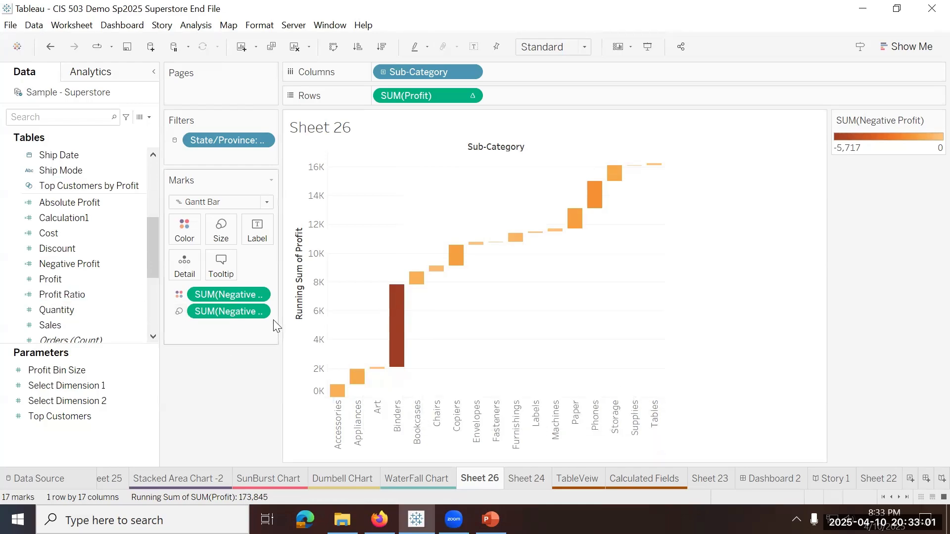
{"action": "left_click", "coordinate": [203, 31]}
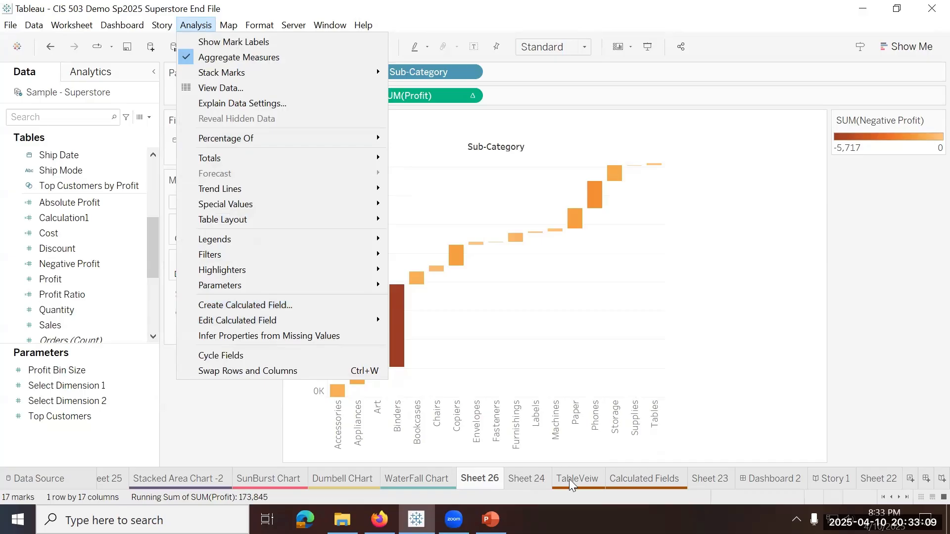
Step: Create a new worksheet from the Sheet 26 tab and place Sub-Category on the view
{"action": "right_click", "coordinate": [494, 479]}
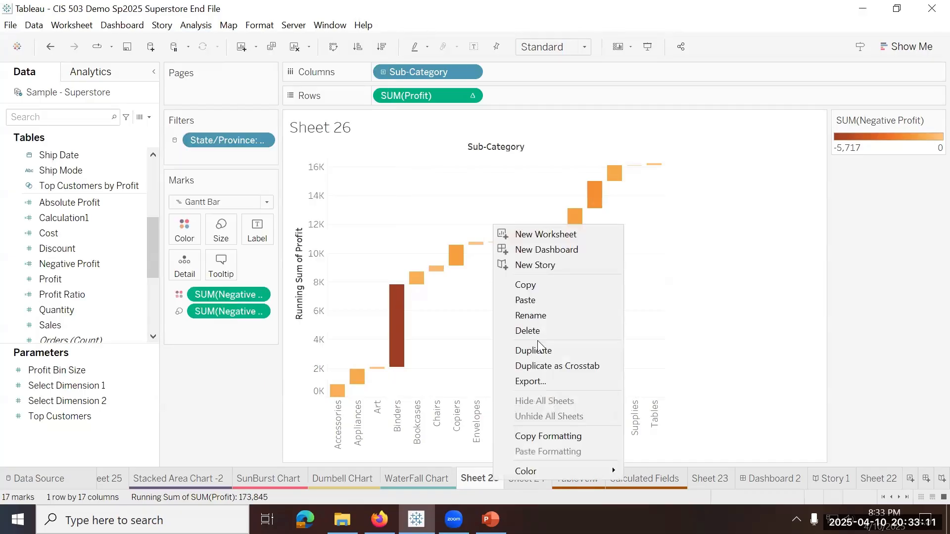
{"action": "left_click", "coordinate": [557, 236]}
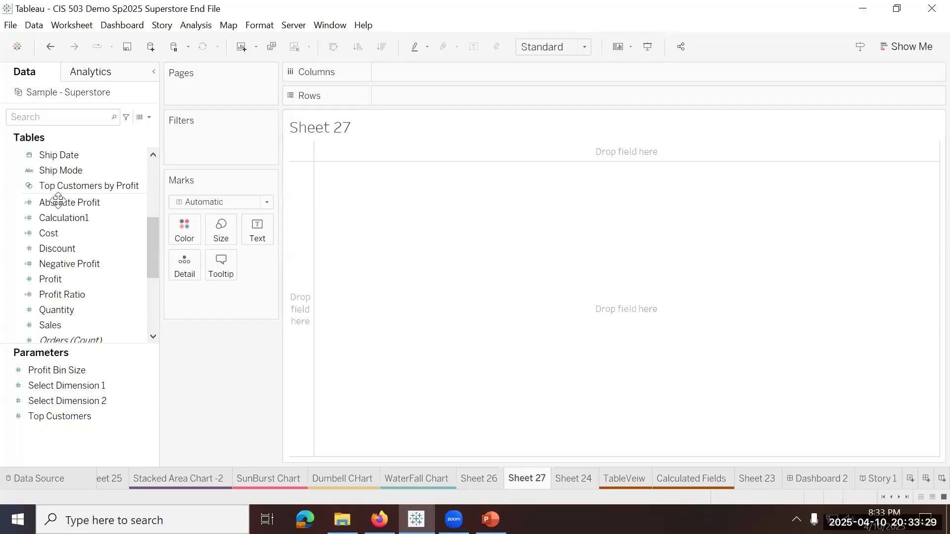
{"action": "scroll", "coordinate": [80, 187], "scroll_direction": "up", "scroll_amount": 4}
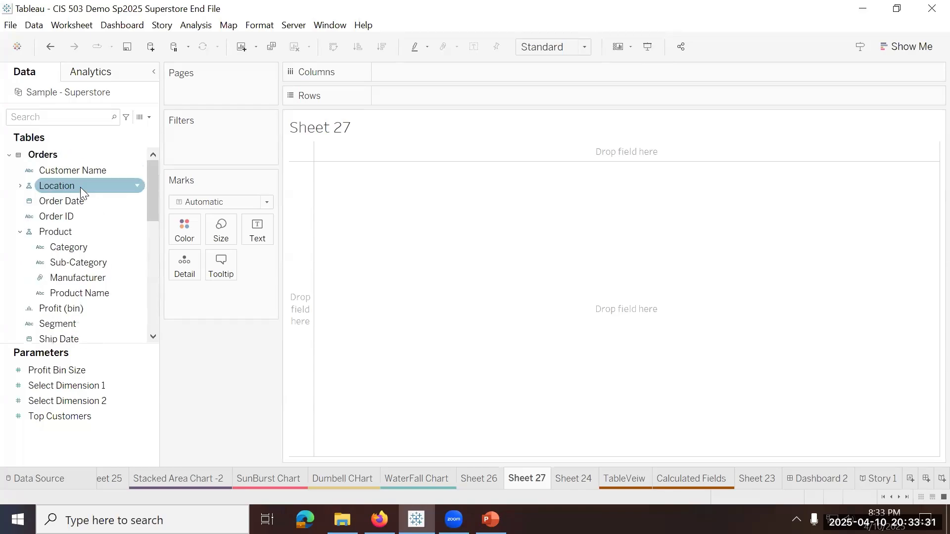
{"action": "left_click_drag", "start_coordinate": [79, 263], "coordinate": [418, 76]}
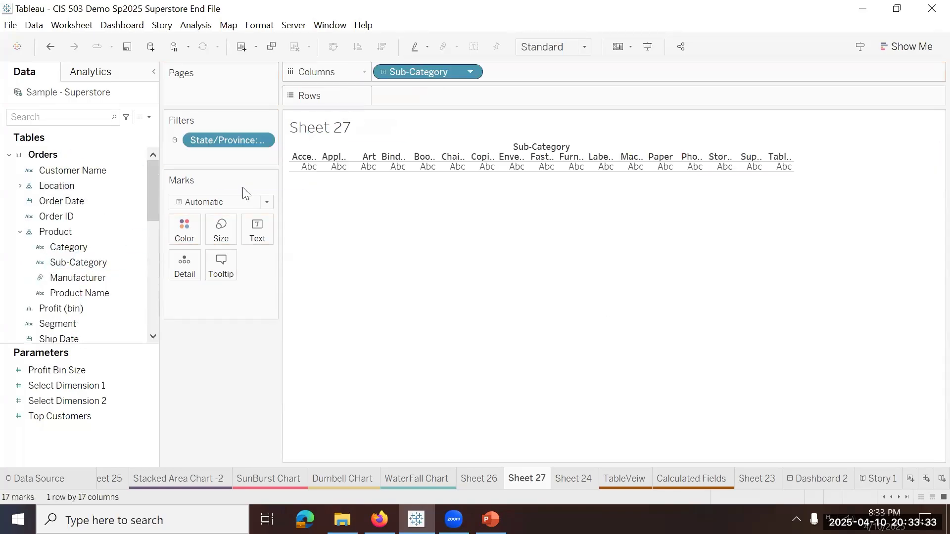
Step: Add Cost and Profit totals and rearrange the Measure Names and Sub-Category pills
{"action": "scroll", "coordinate": [112, 256], "scroll_direction": "down", "scroll_amount": 2}
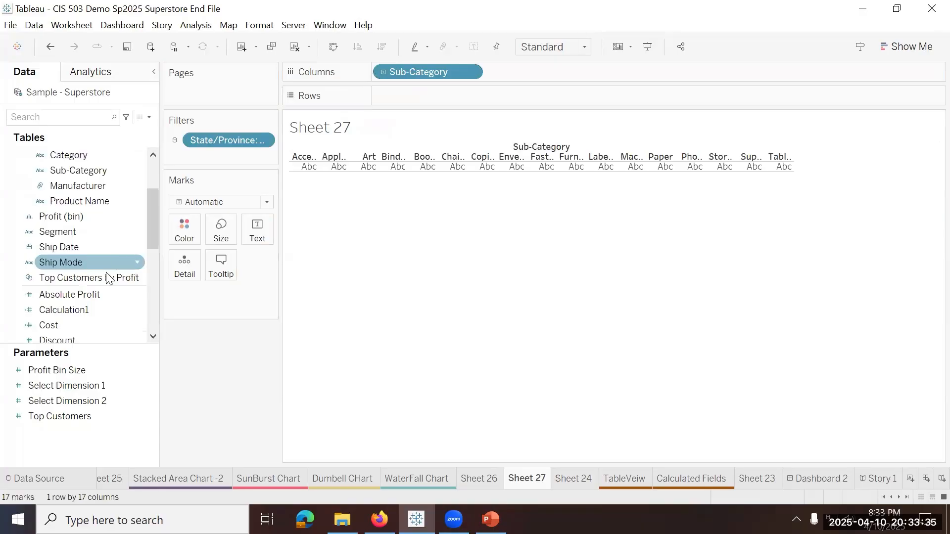
{"action": "scroll", "coordinate": [97, 238], "scroll_direction": "down", "scroll_amount": 2}
{"action": "double_click", "coordinate": [97, 234]}
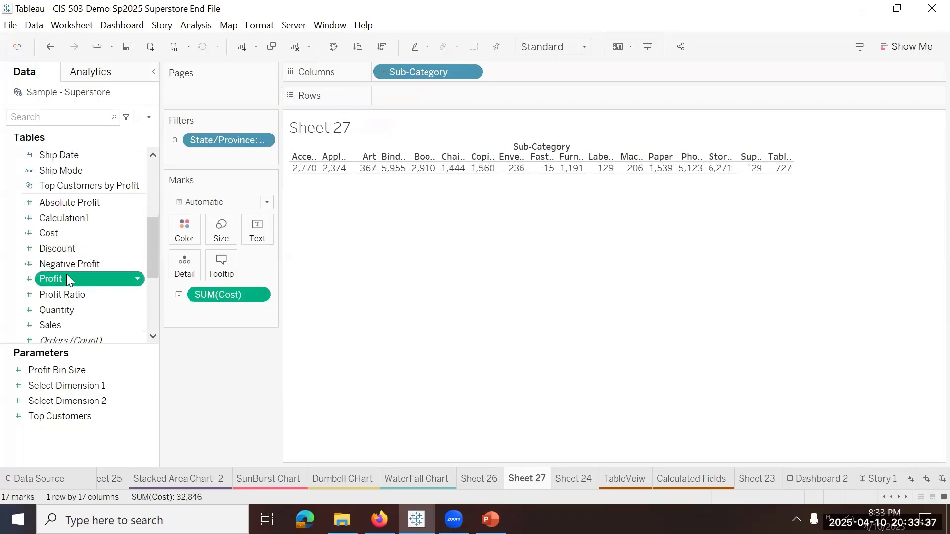
{"action": "double_click", "coordinate": [67, 278]}
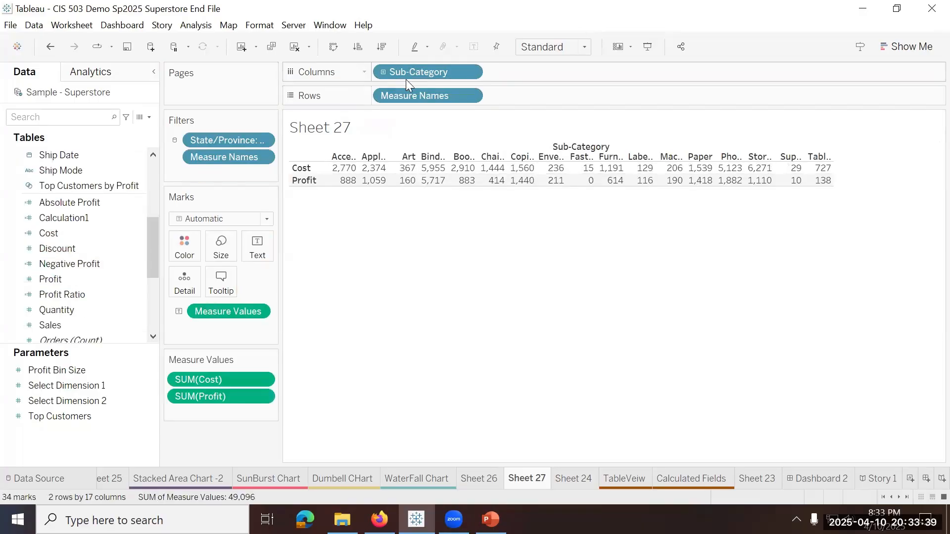
{"action": "left_click_drag", "start_coordinate": [398, 96], "coordinate": [501, 73]}
{"action": "left_click_drag", "start_coordinate": [415, 73], "coordinate": [448, 129]}
{"action": "left_click_drag", "start_coordinate": [478, 73], "coordinate": [401, 94]}
Step: Swap the measures so the table shows Sales and Profit per sub-category
{"action": "scroll", "coordinate": [85, 206], "scroll_direction": "up", "scroll_amount": 3}
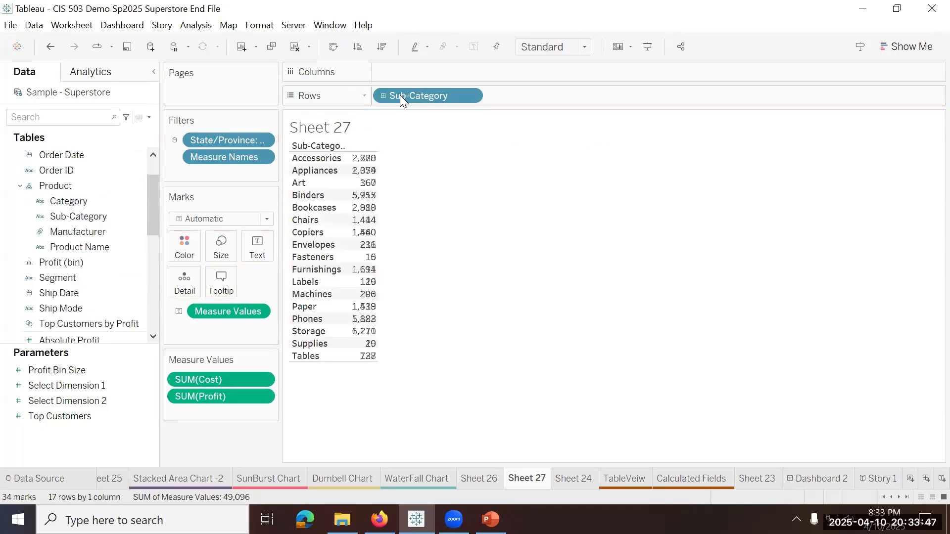
{"action": "left_click_drag", "start_coordinate": [230, 397], "coordinate": [232, 443]}
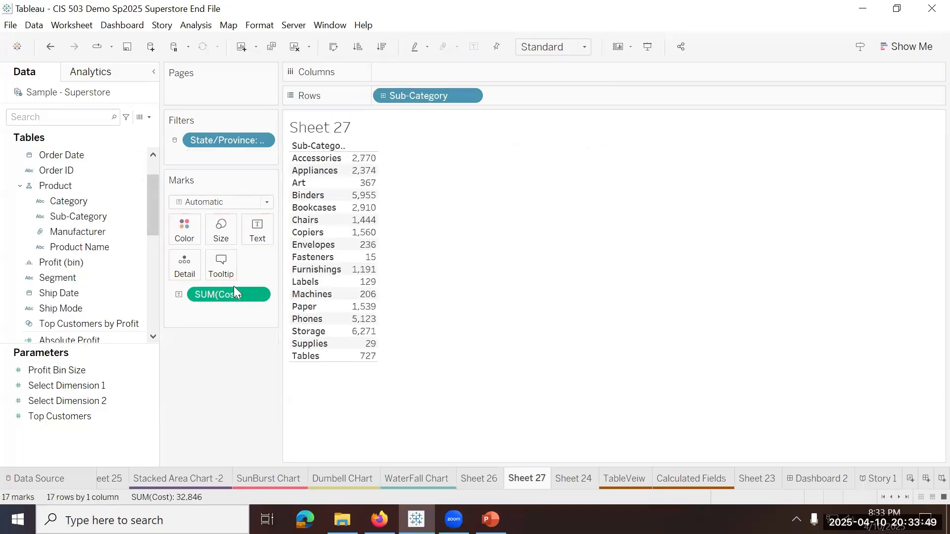
{"action": "left_click_drag", "start_coordinate": [233, 293], "coordinate": [234, 413]}
{"action": "scroll", "coordinate": [89, 276], "scroll_direction": "down", "scroll_amount": 4}
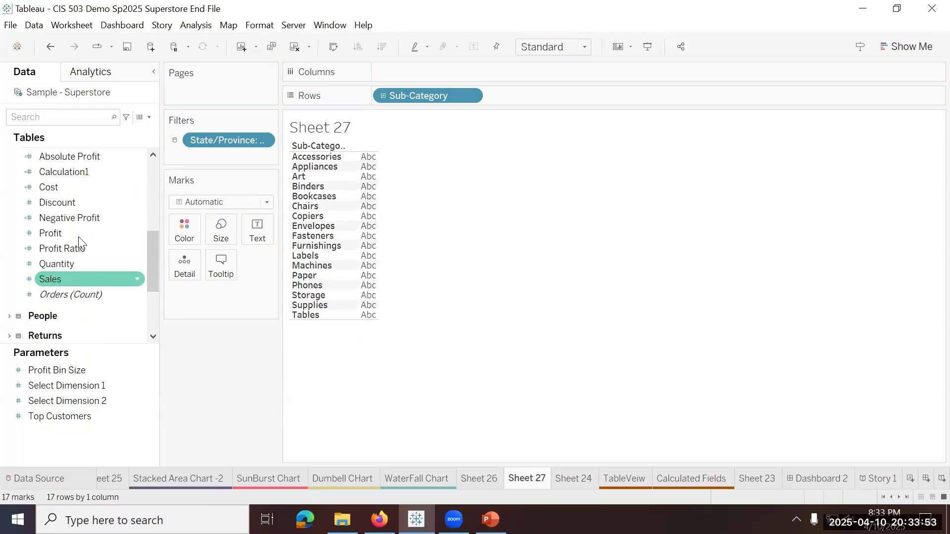
{"action": "left_click", "coordinate": [76, 278]}
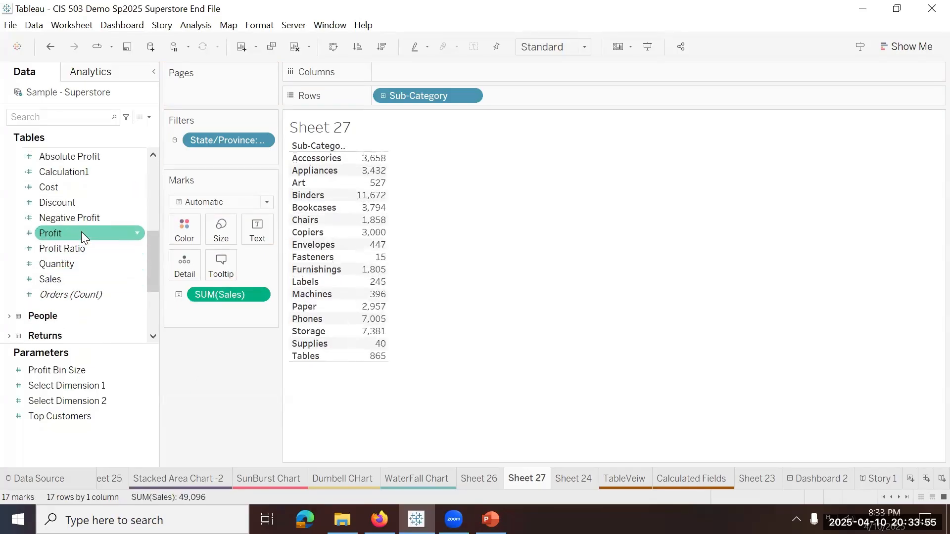
{"action": "double_click", "coordinate": [81, 232]}
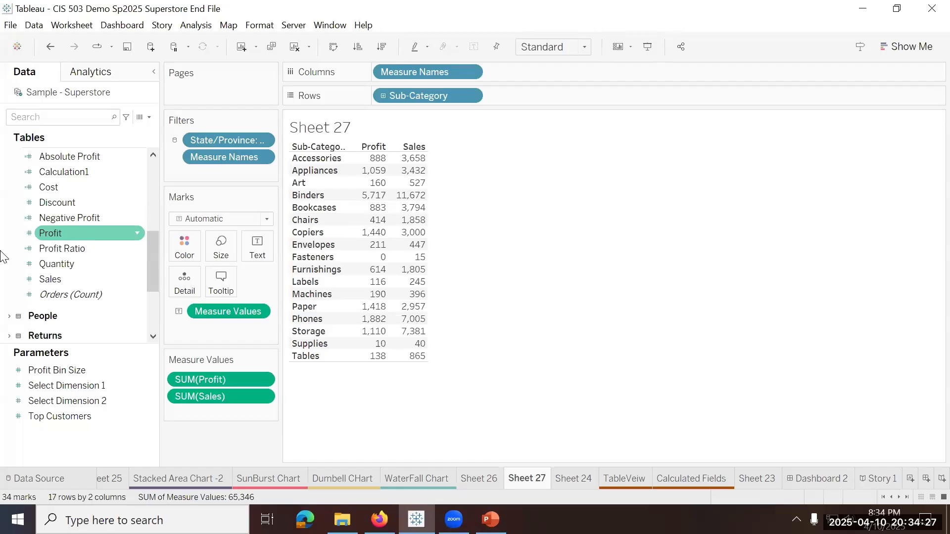
Step: Start a new calculated field with [Sales] as the formula's first term
{"action": "left_click", "coordinate": [187, 26]}
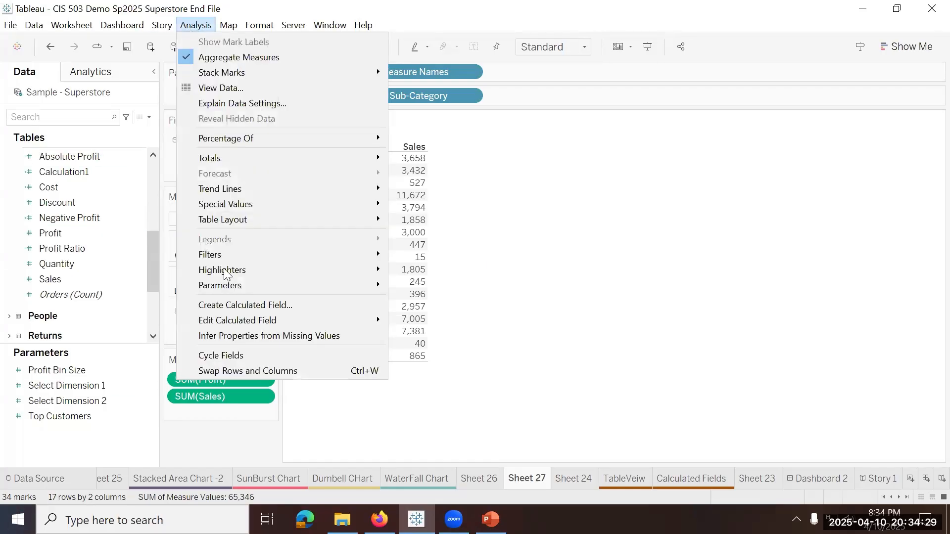
{"action": "left_click", "coordinate": [232, 300]}
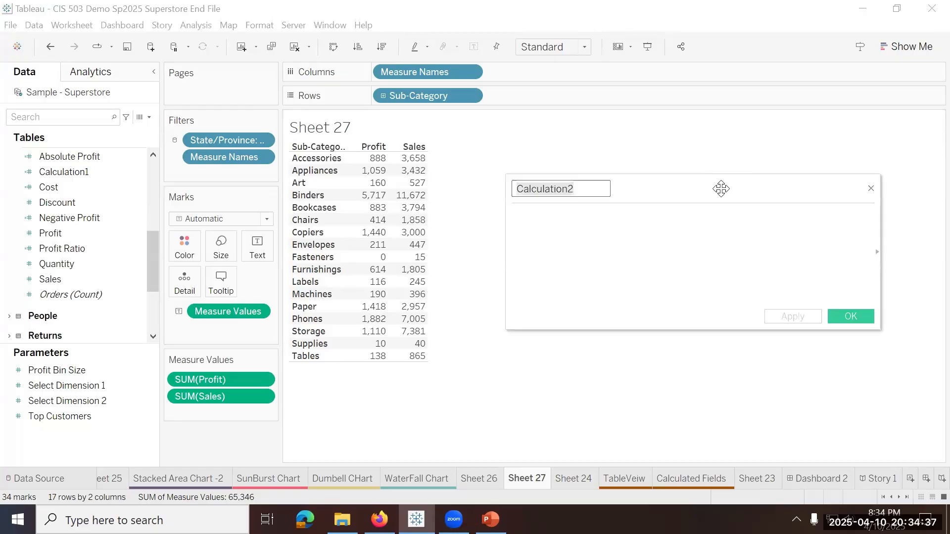
{"action": "left_click", "coordinate": [672, 235]}
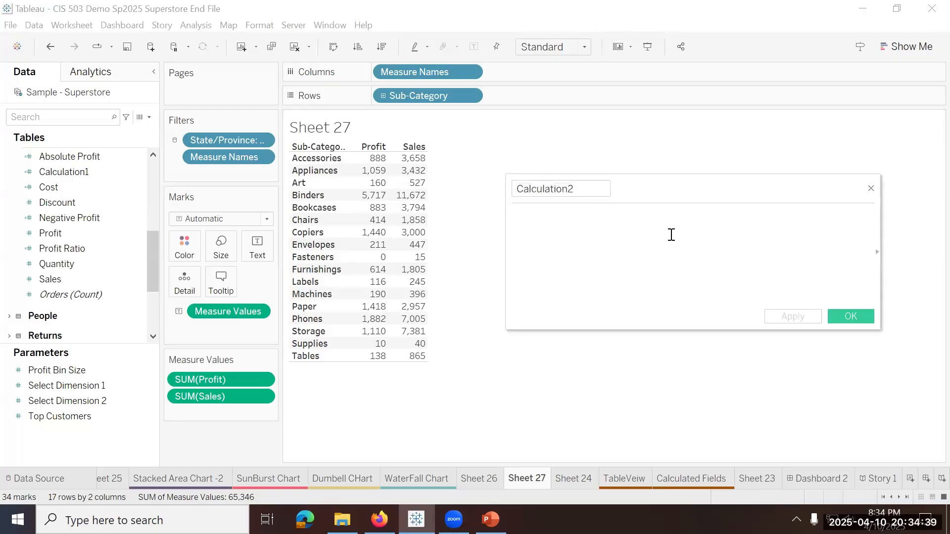
{"action": "type", "text": "slaes"}
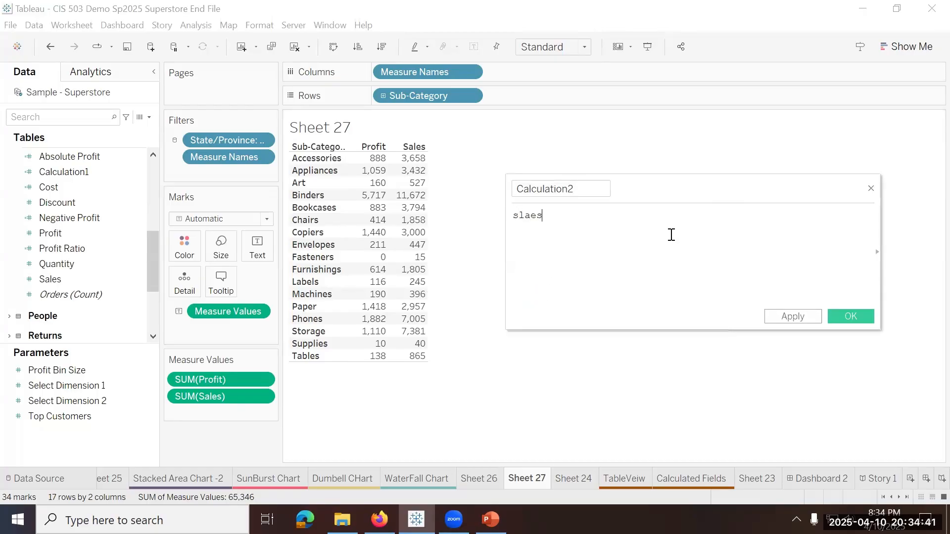
{"action": "key", "text": "BackSpace"}
{"action": "key", "text": "BackSpace"}
{"action": "key", "text": "BackSpace"}
{"action": "key", "text": "BackSpace"}
{"action": "type", "text": "a"}
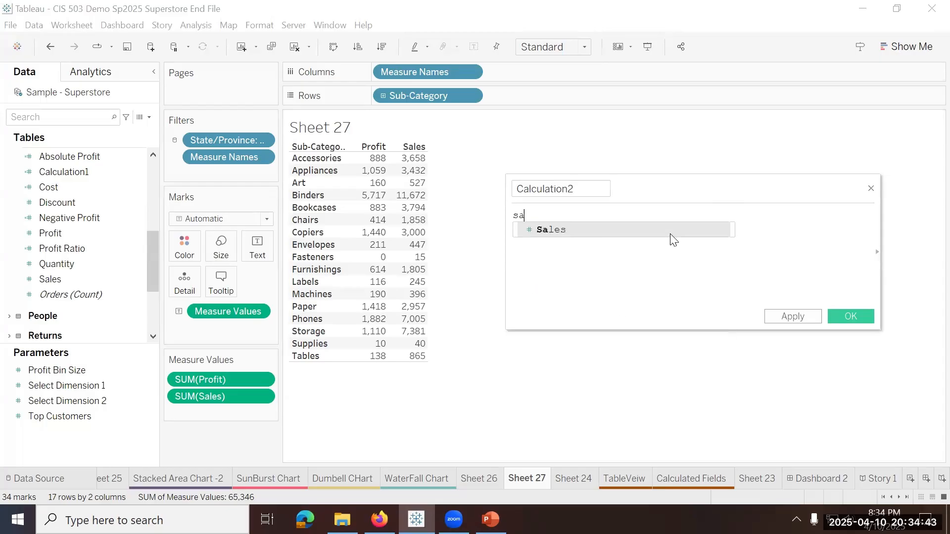
{"action": "left_click", "coordinate": [671, 234]}
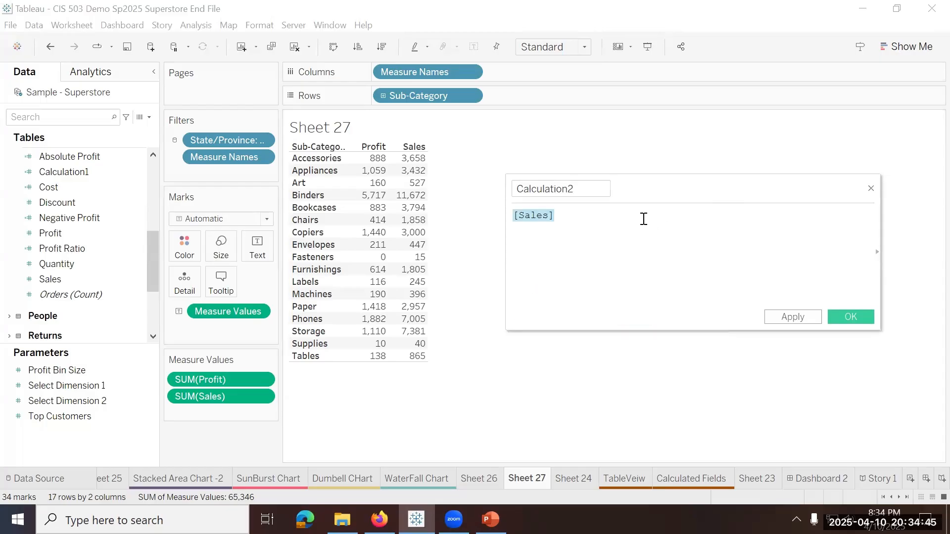
Step: Complete the formula as [Sales] - [Profit]
{"action": "type", "text": "i"}
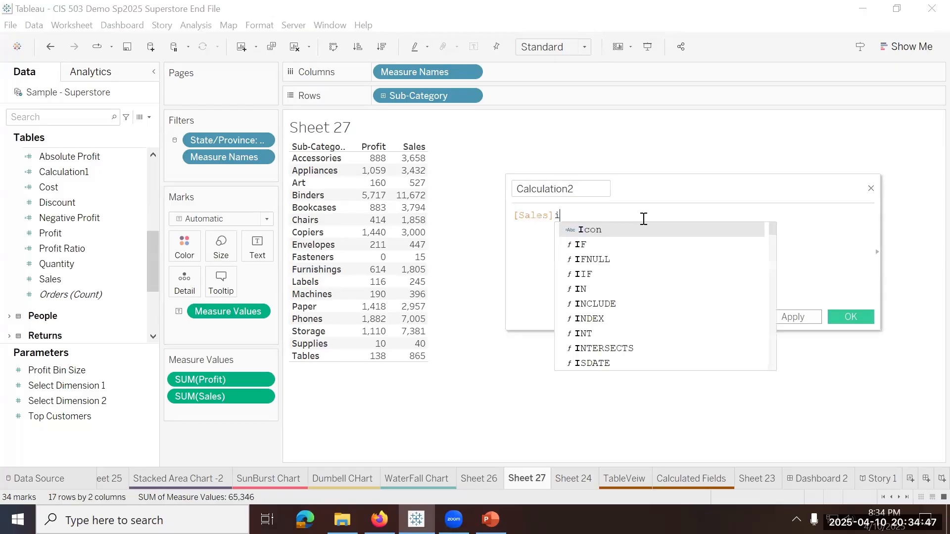
{"action": "key", "text": "BackSpace"}
{"action": "type", "text": "- "}
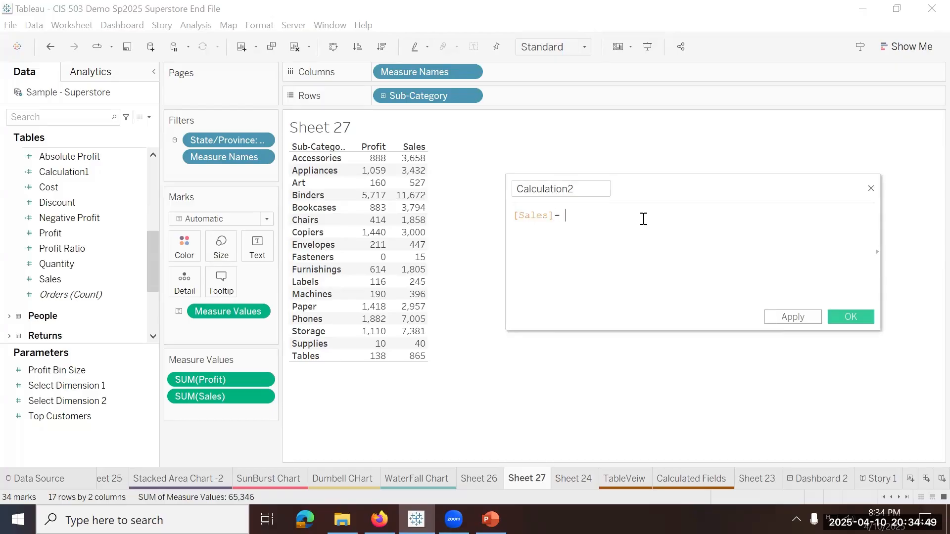
{"action": "type", "text": "oro"}
{"action": "key", "text": "BackSpace"}
{"action": "key", "text": "BackSpace"}
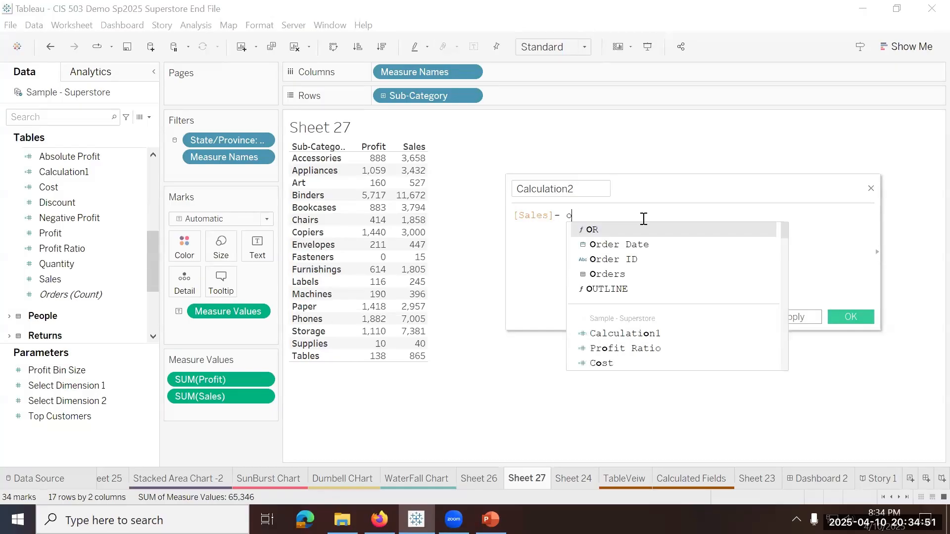
{"action": "key", "text": "BackSpace"}
{"action": "type", "text": "pr"}
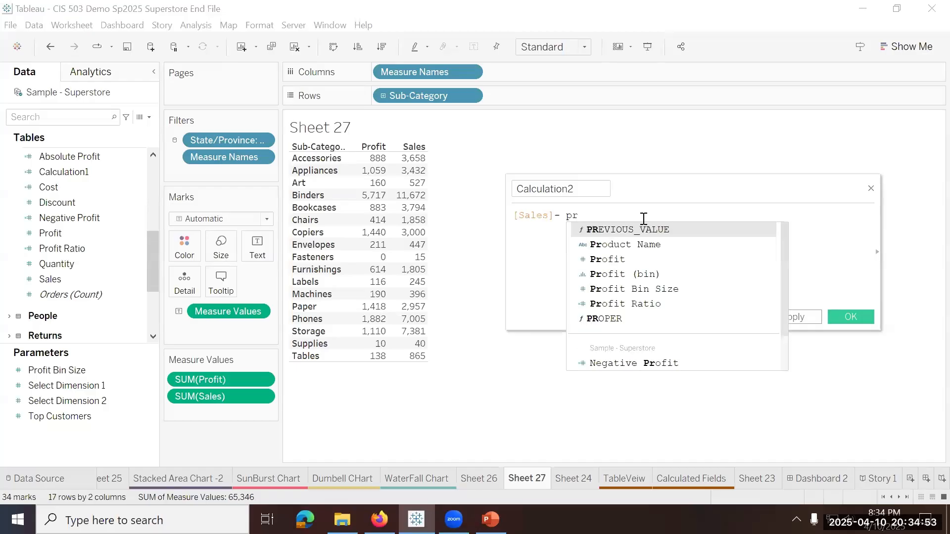
{"action": "double_click", "coordinate": [615, 259]}
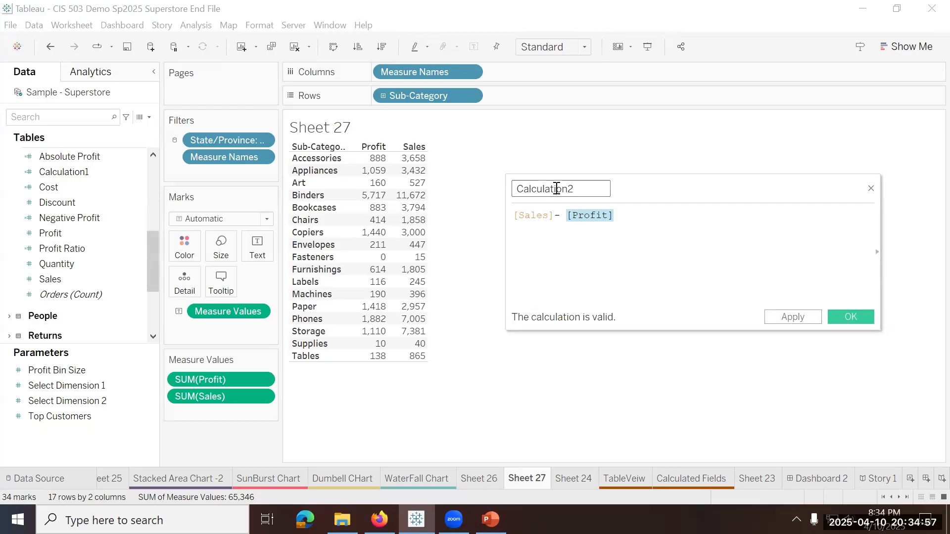
Step: Name the calculation CostNew1 and save it
{"action": "left_click", "coordinate": [557, 188]}
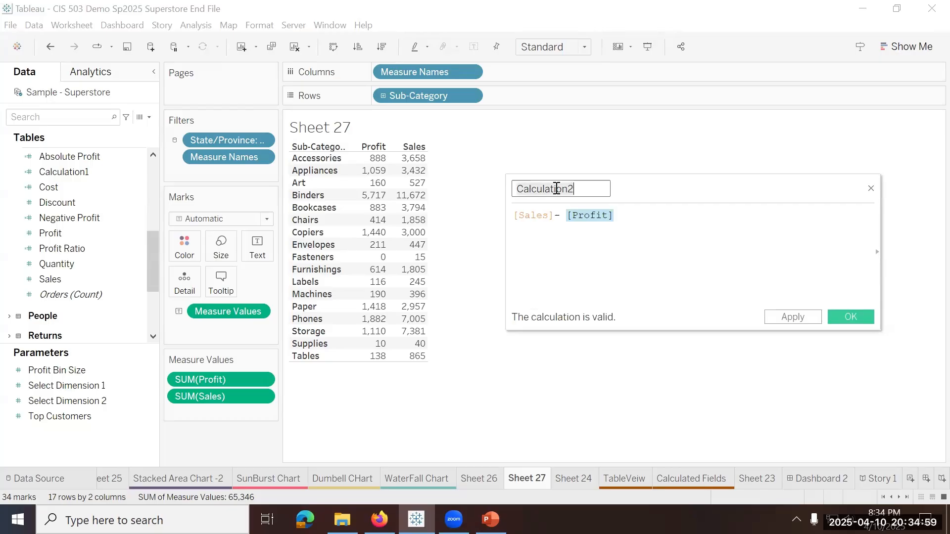
{"action": "type", "text": "Cost"}
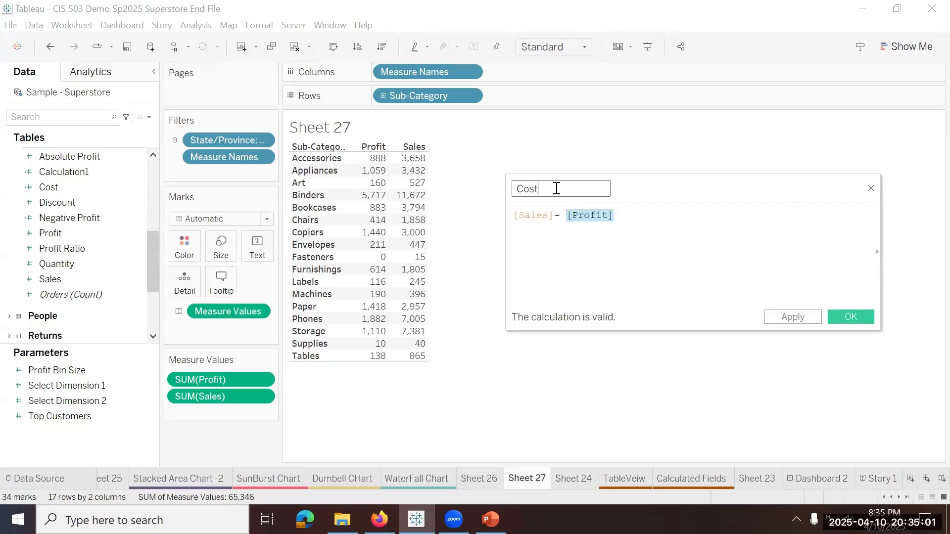
{"action": "type", "text": "New1"}
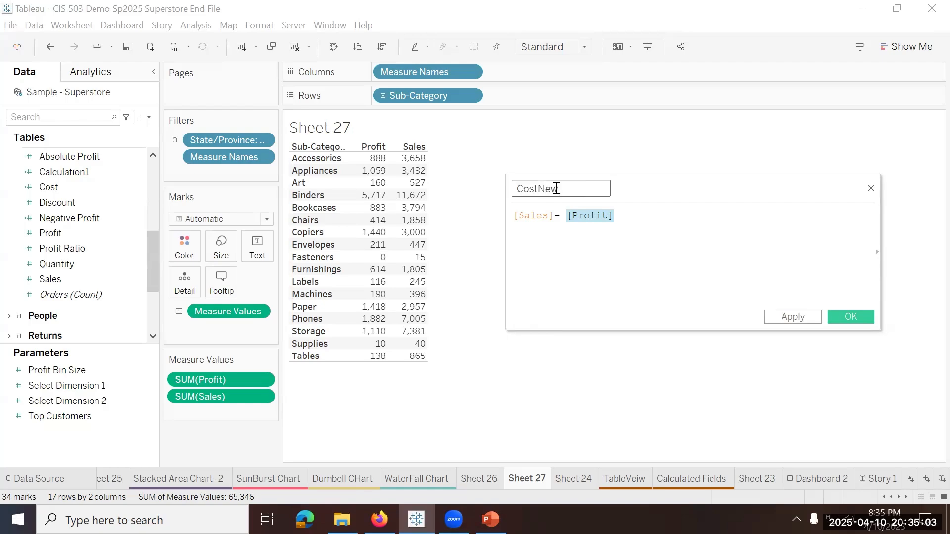
{"action": "left_click", "coordinate": [723, 270]}
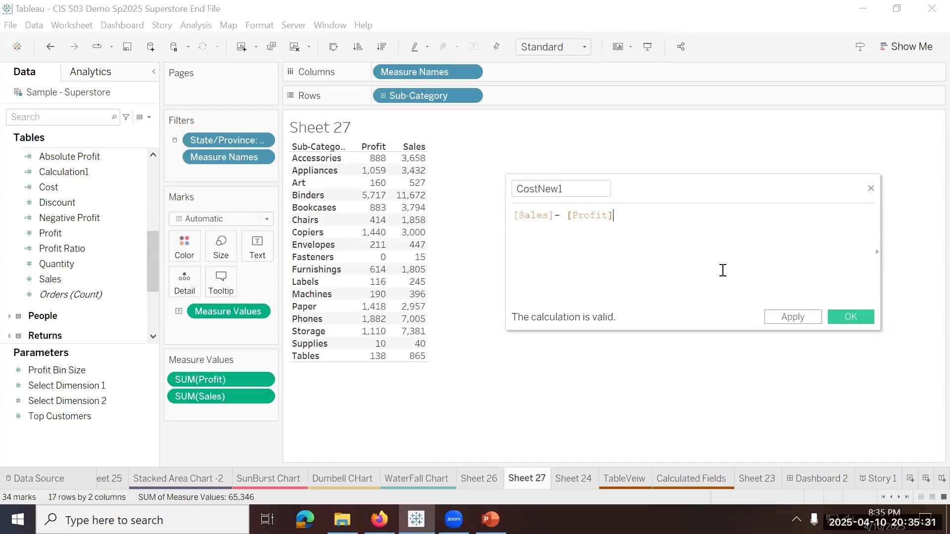
{"action": "left_click", "coordinate": [862, 317]}
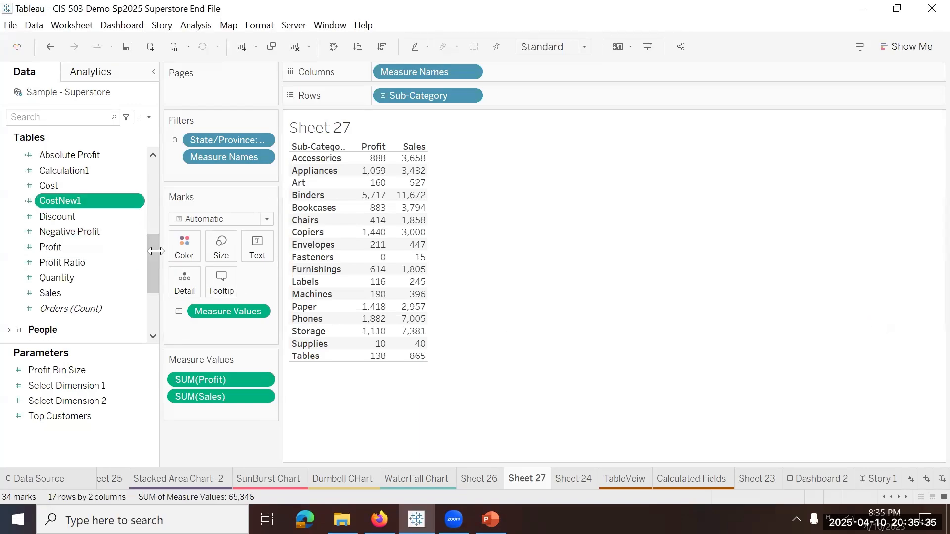
Step: Add CostNew1 as a column beside Profit and Sales in the Sheet 27 table
{"action": "scroll", "coordinate": [154, 257], "scroll_direction": "down", "scroll_amount": 1}
{"action": "scroll", "coordinate": [153, 249], "scroll_direction": "up", "scroll_amount": 1}
{"action": "double_click", "coordinate": [81, 202]}
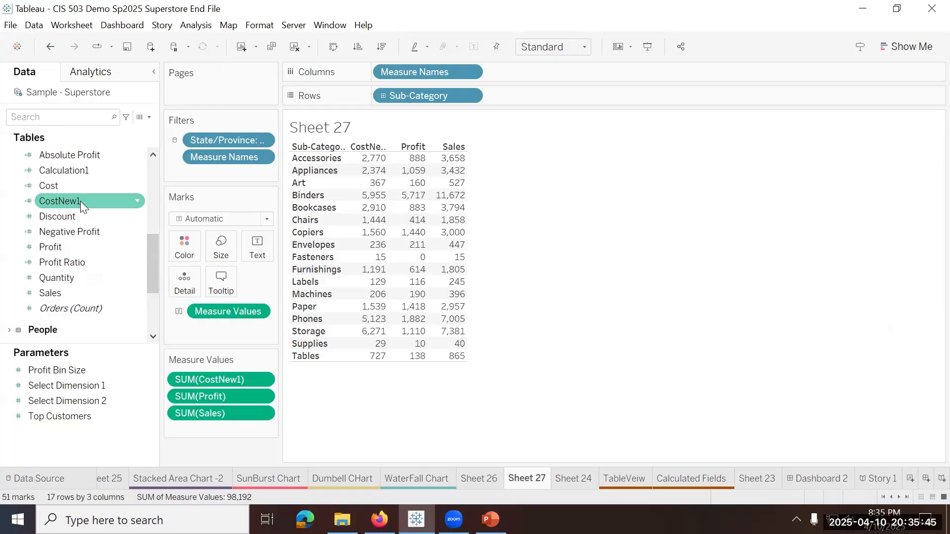
{"action": "scroll", "coordinate": [76, 247], "scroll_direction": "up", "scroll_amount": 2}
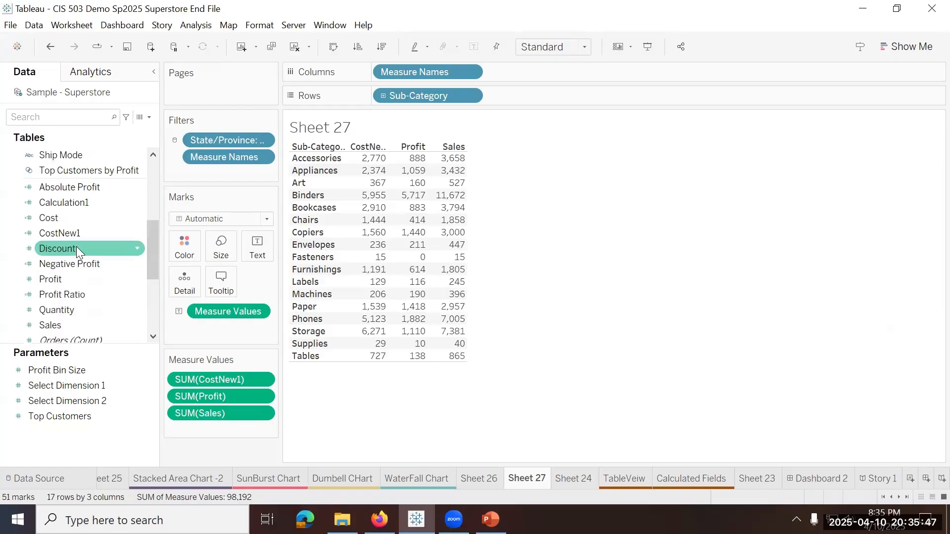
{"action": "scroll", "coordinate": [109, 281], "scroll_direction": "down", "scroll_amount": 2}
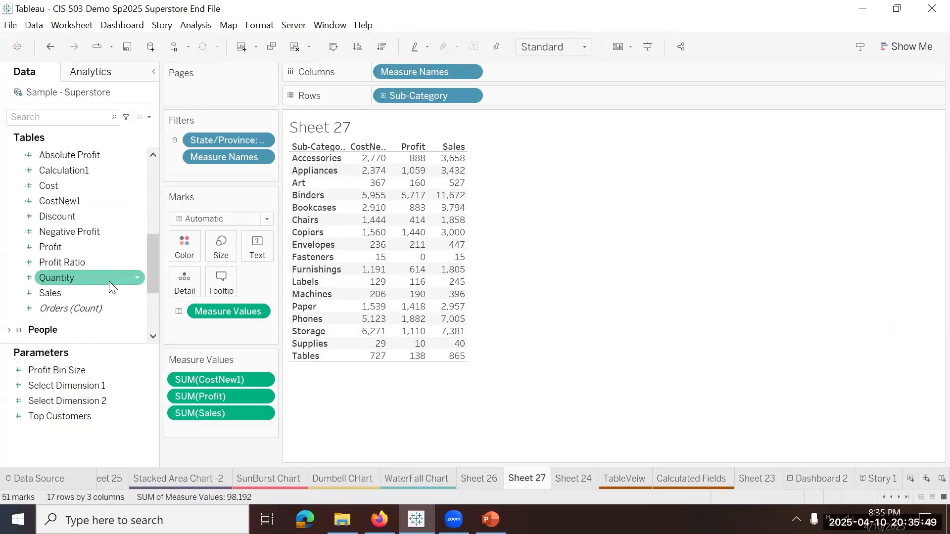
{"action": "scroll", "coordinate": [109, 281], "scroll_direction": "up", "scroll_amount": 2}
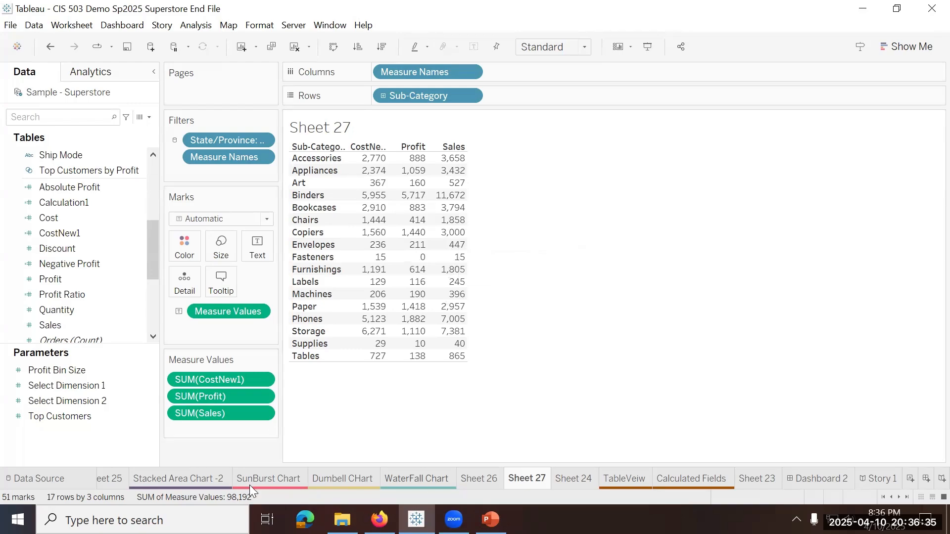
{"action": "left_click", "coordinate": [883, 497]}
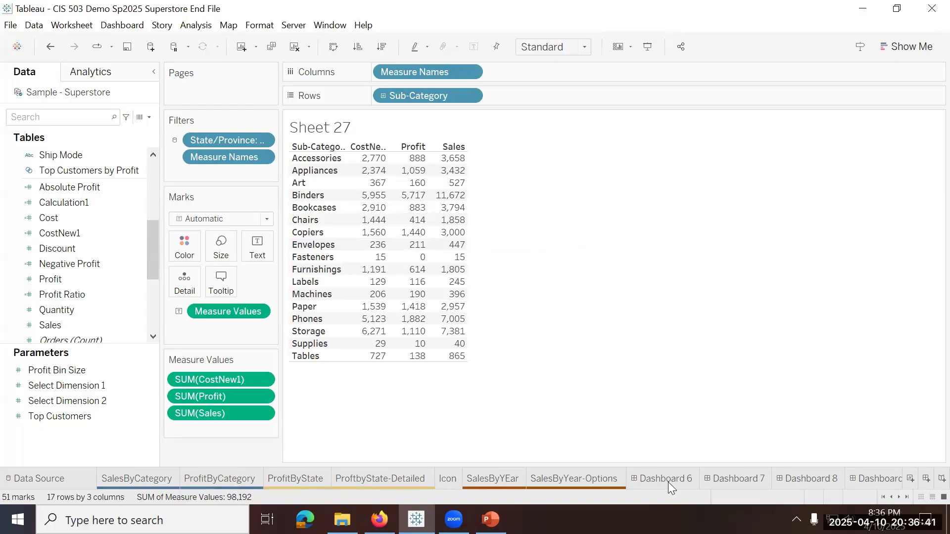
{"action": "left_click", "coordinate": [906, 497]}
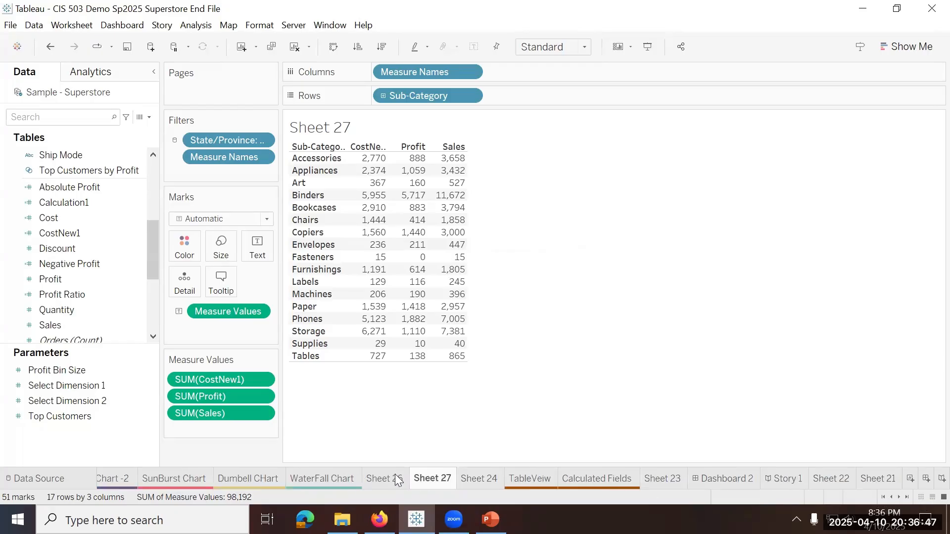
{"action": "left_click", "coordinate": [341, 479]}
{"action": "left_click", "coordinate": [268, 481]}
{"action": "left_click", "coordinate": [173, 479]}
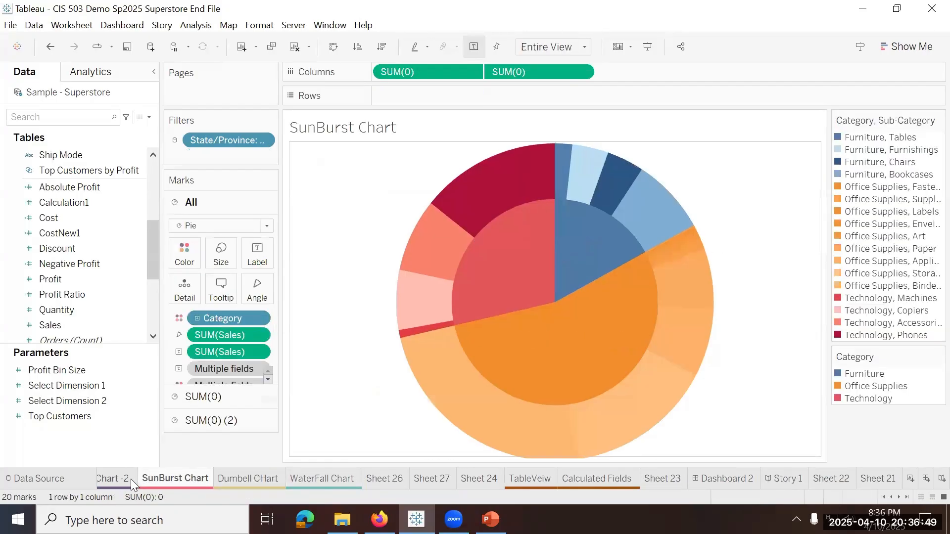
{"action": "left_click", "coordinate": [131, 479]}
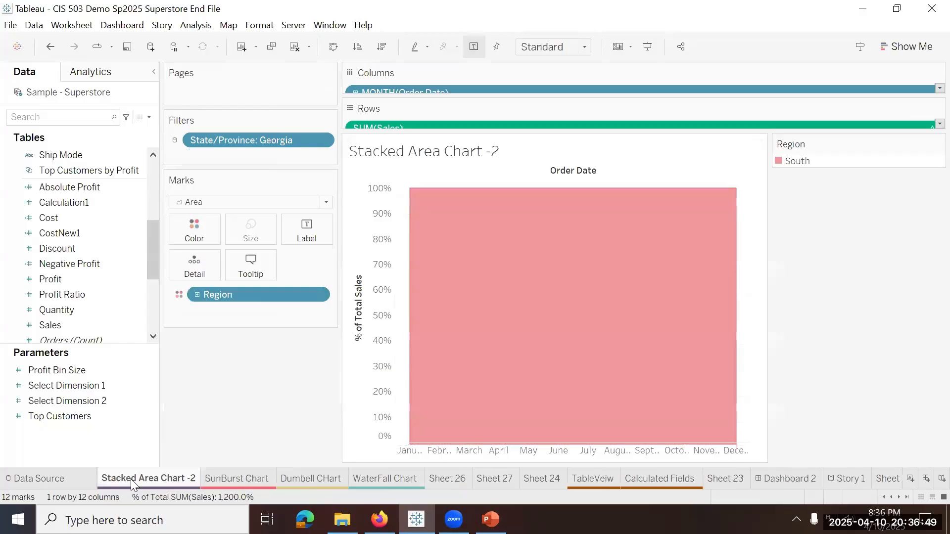
{"action": "left_click", "coordinate": [891, 496]}
{"action": "left_click", "coordinate": [891, 497]}
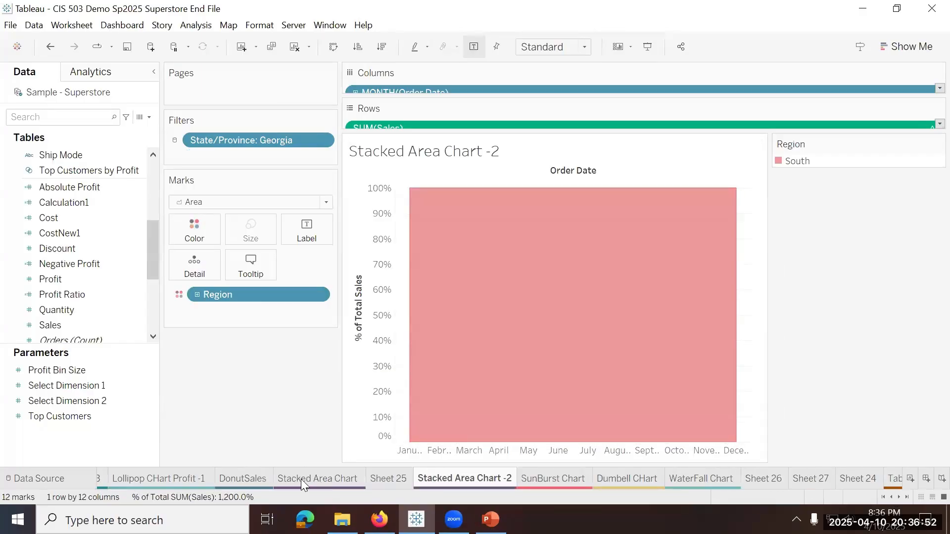
{"action": "left_click", "coordinate": [334, 482]}
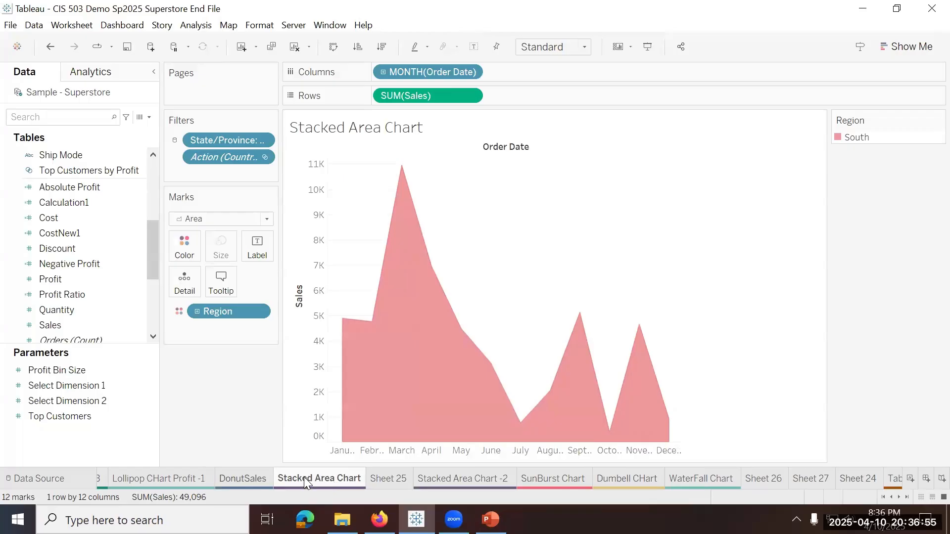
{"action": "mouse_move", "coordinate": [304, 477]}
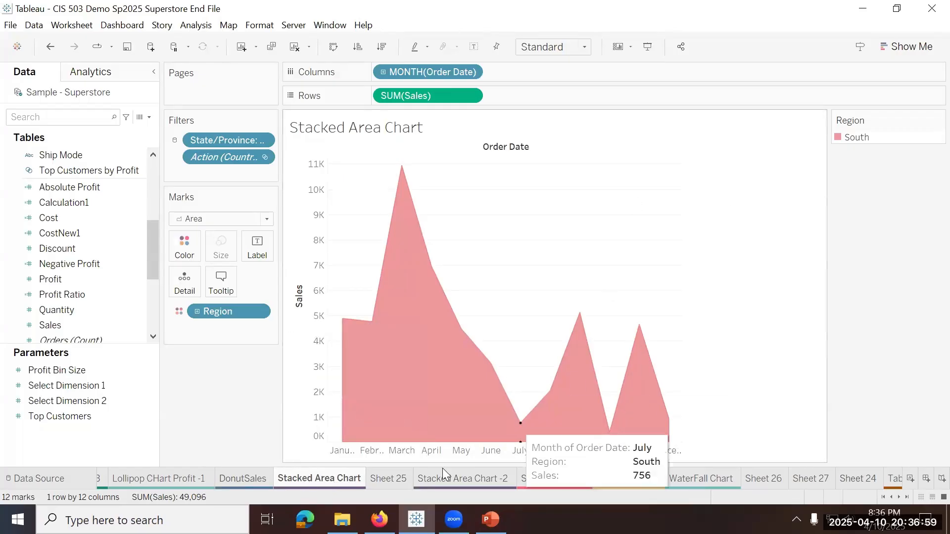
{"action": "mouse_move", "coordinate": [418, 480]}
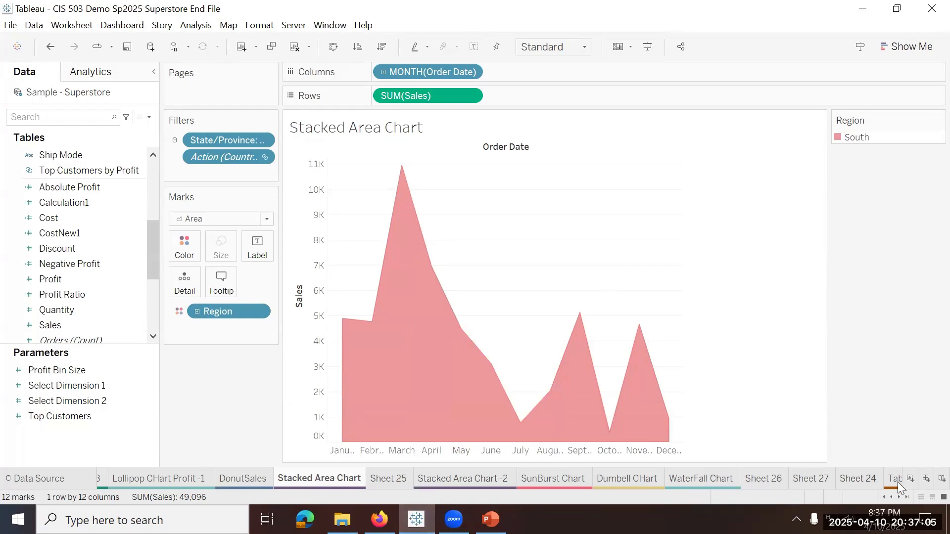
{"action": "left_click", "coordinate": [905, 496]}
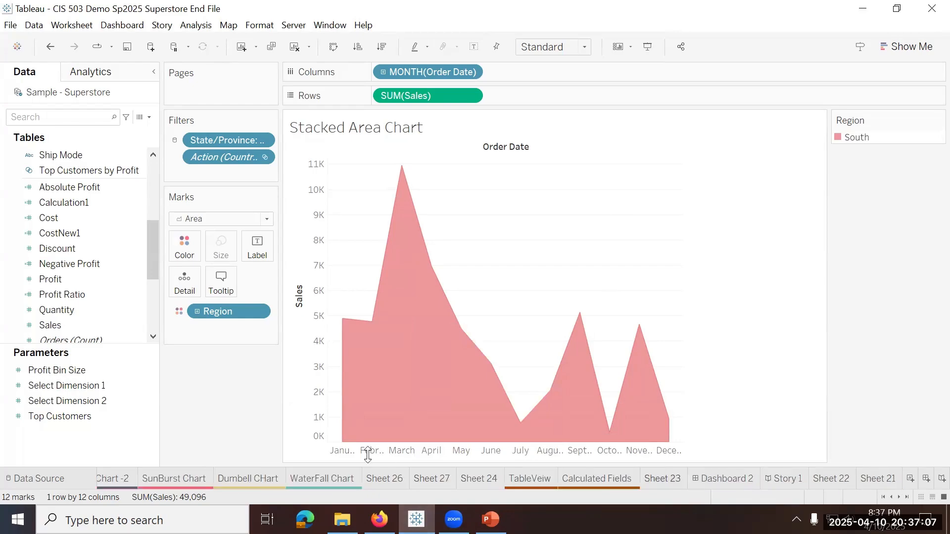
{"action": "left_click", "coordinate": [384, 479]}
{"action": "left_click", "coordinate": [429, 479]}
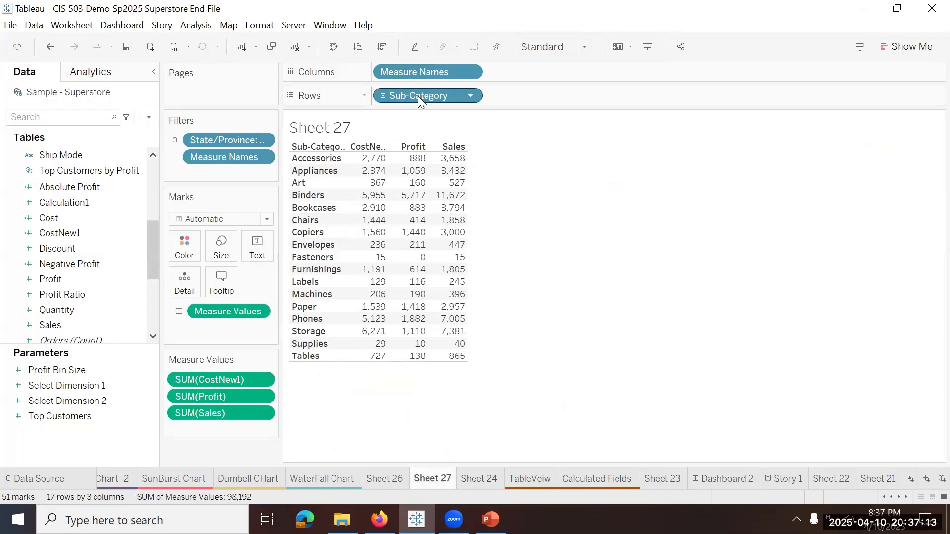
Step: Clear Sub-Category, Sales and Profit off the Sheet 27 shelves
{"action": "left_click_drag", "start_coordinate": [411, 95], "coordinate": [336, 22]}
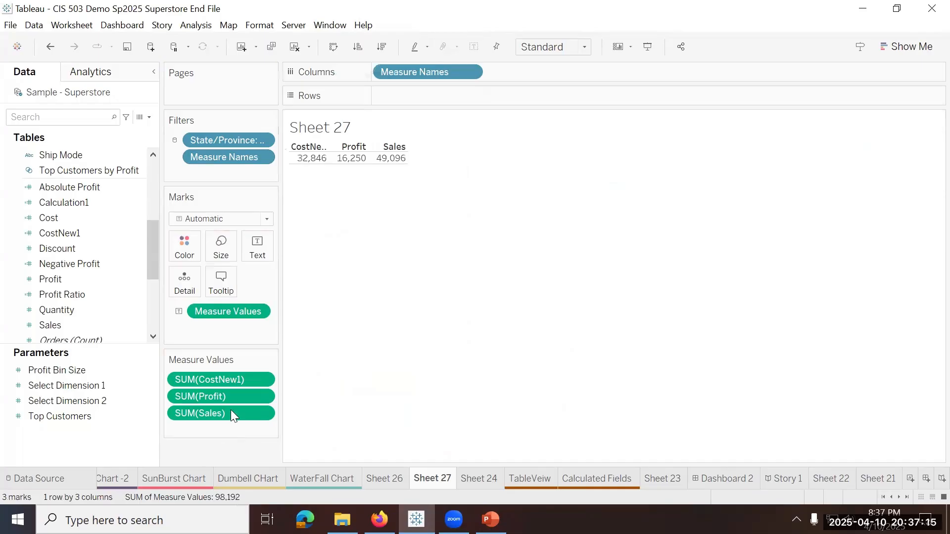
{"action": "left_click_drag", "start_coordinate": [228, 409], "coordinate": [194, 346]}
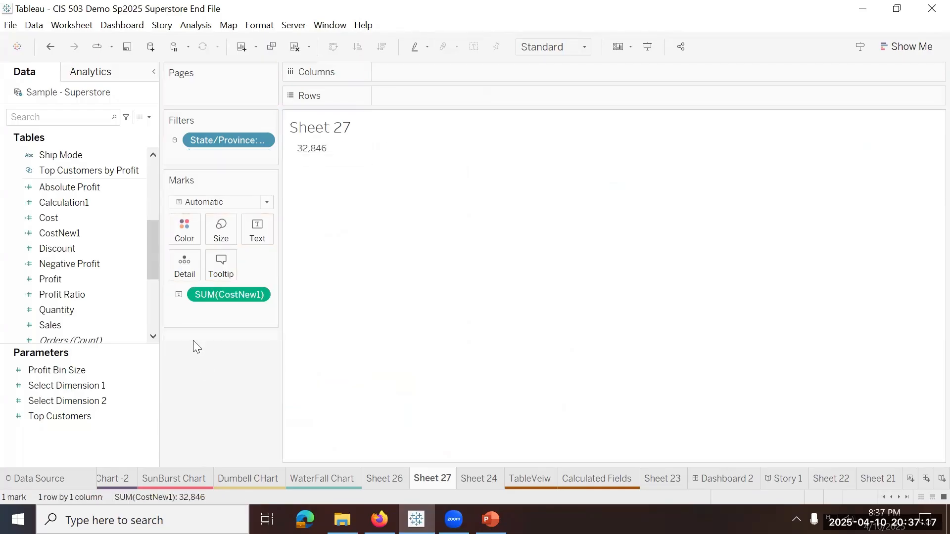
{"action": "left_click_drag", "start_coordinate": [230, 303], "coordinate": [75, 277]}
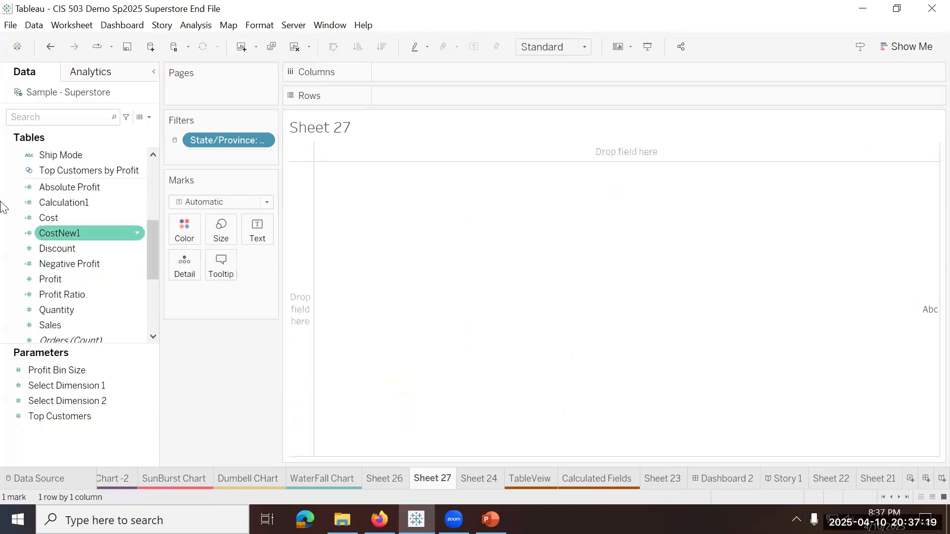
{"action": "scroll", "coordinate": [76, 237], "scroll_direction": "up", "scroll_amount": 1}
{"action": "scroll", "coordinate": [76, 236], "scroll_direction": "up", "scroll_amount": 3}
{"action": "scroll", "coordinate": [77, 243], "scroll_direction": "up", "scroll_amount": 1}
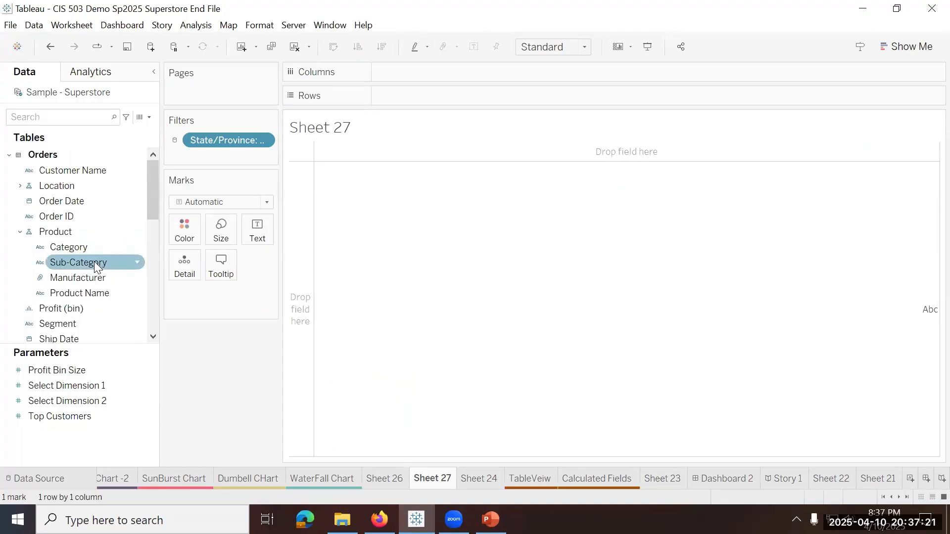
Step: Put Sub-Category on Rows and add Profit, Sales and CostNew1 columns
{"action": "left_click_drag", "start_coordinate": [94, 261], "coordinate": [431, 94]}
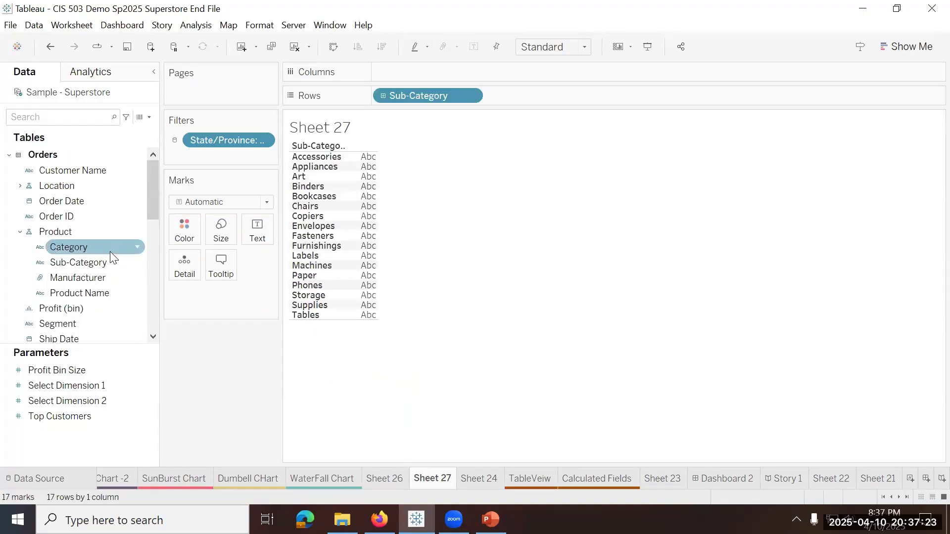
{"action": "scroll", "coordinate": [110, 251], "scroll_direction": "down", "scroll_amount": 4}
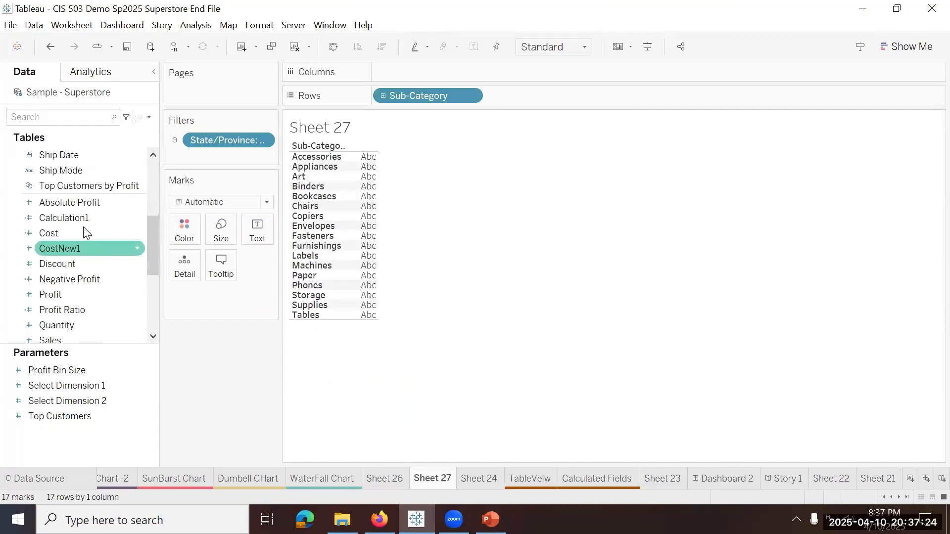
{"action": "left_click", "coordinate": [82, 298]}
{"action": "double_click", "coordinate": [82, 298]}
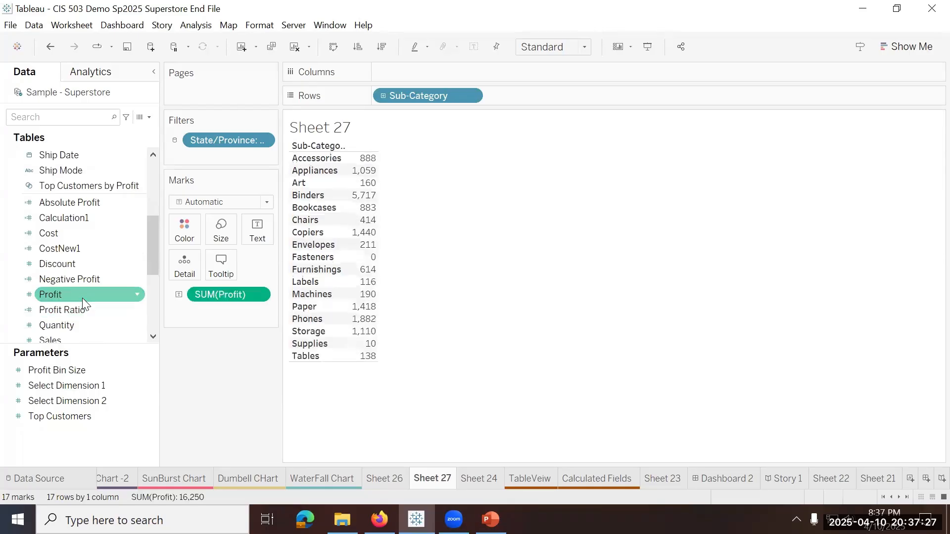
{"action": "scroll", "coordinate": [69, 317], "scroll_direction": "down", "scroll_amount": 1}
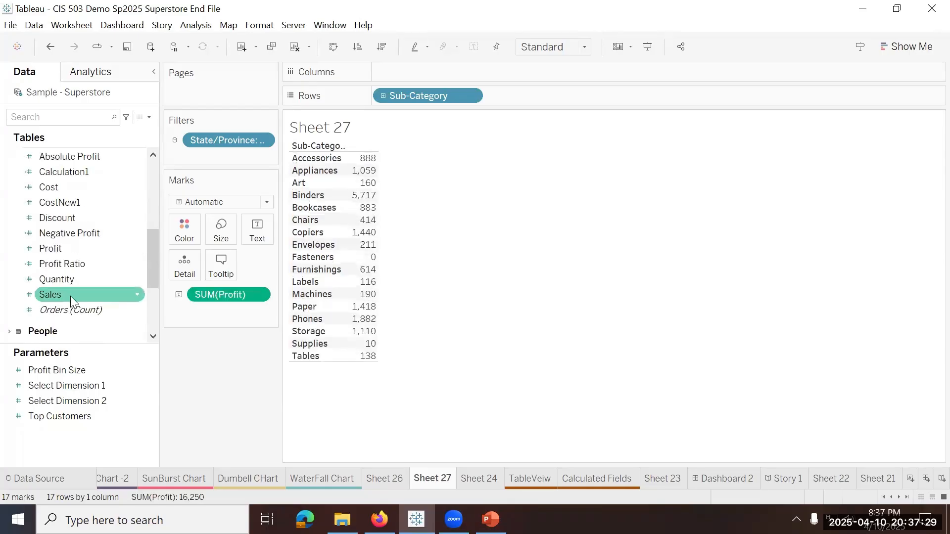
{"action": "double_click", "coordinate": [70, 296]}
{"action": "scroll", "coordinate": [71, 296], "scroll_direction": "up", "scroll_amount": 1}
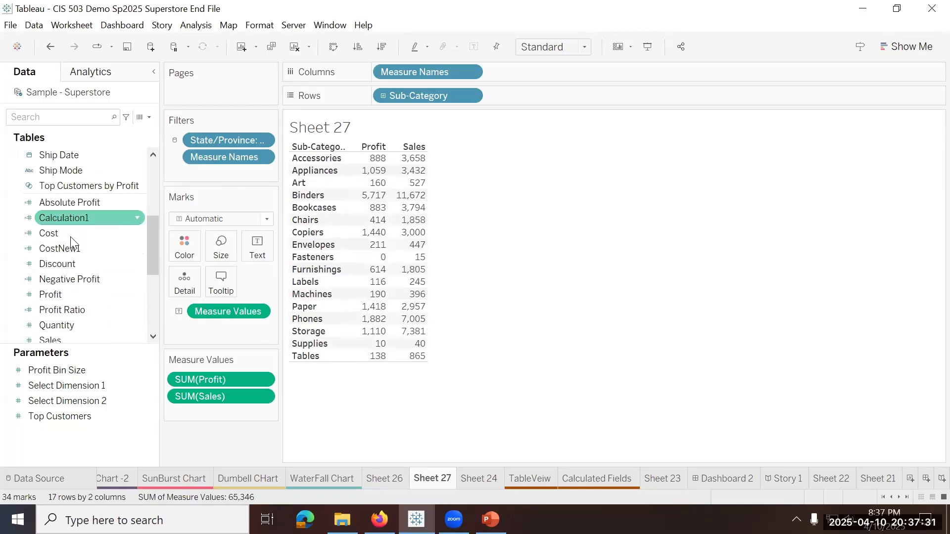
{"action": "double_click", "coordinate": [75, 249]}
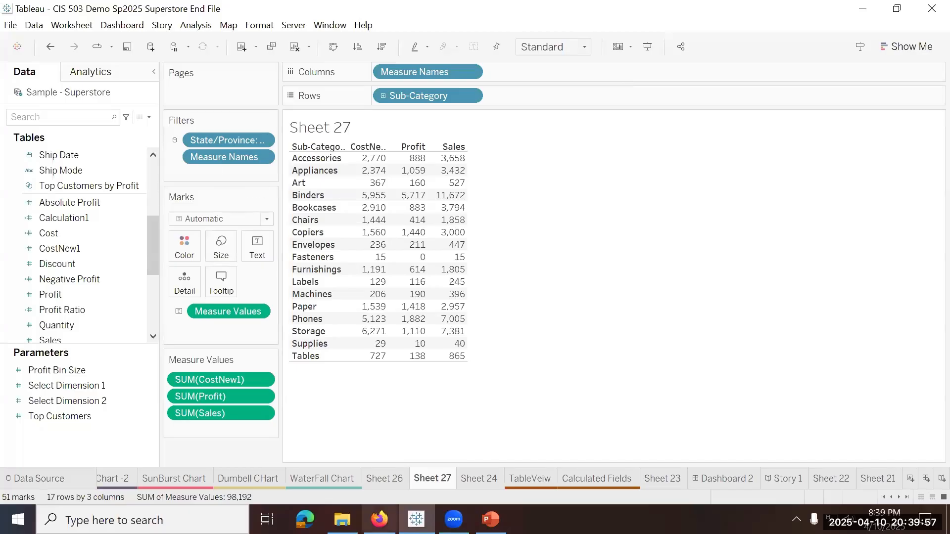
Step: View the Week 2 In Class Materials page in the CIS 503 Canvas course, then return to Tableau
{"action": "key", "text": "alt+Tab"}
{"action": "left_click", "coordinate": [93, 16]}
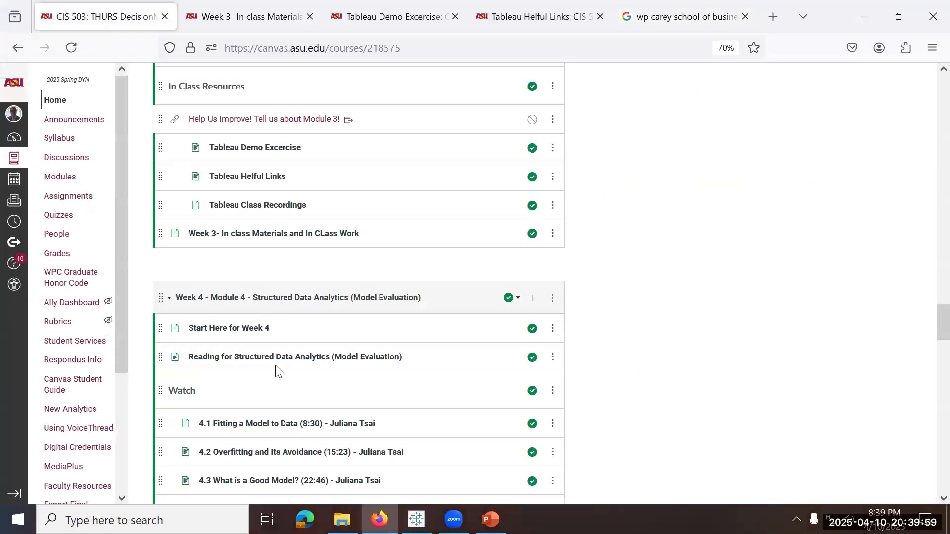
{"action": "scroll", "coordinate": [278, 384], "scroll_direction": "up", "scroll_amount": 10}
{"action": "scroll", "coordinate": [279, 381], "scroll_direction": "up", "scroll_amount": 7}
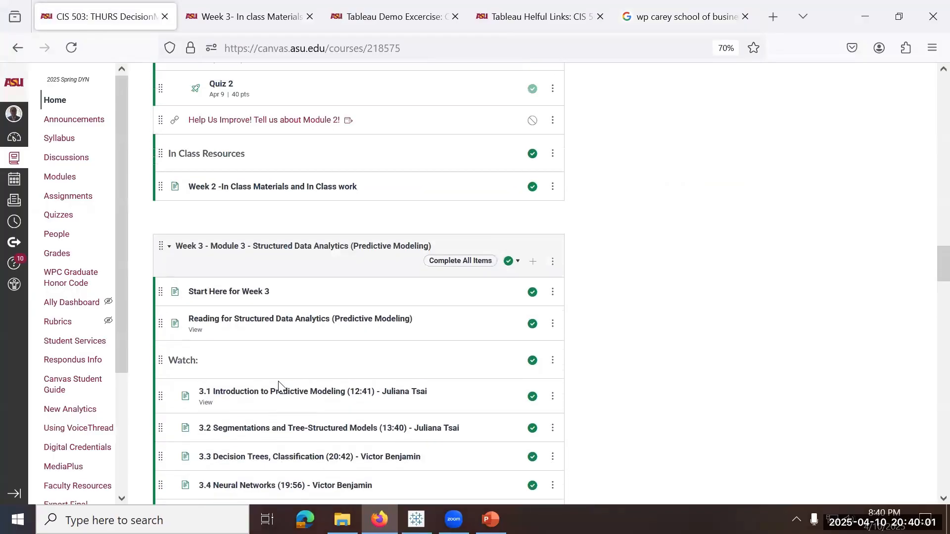
{"action": "left_click", "coordinate": [287, 364]}
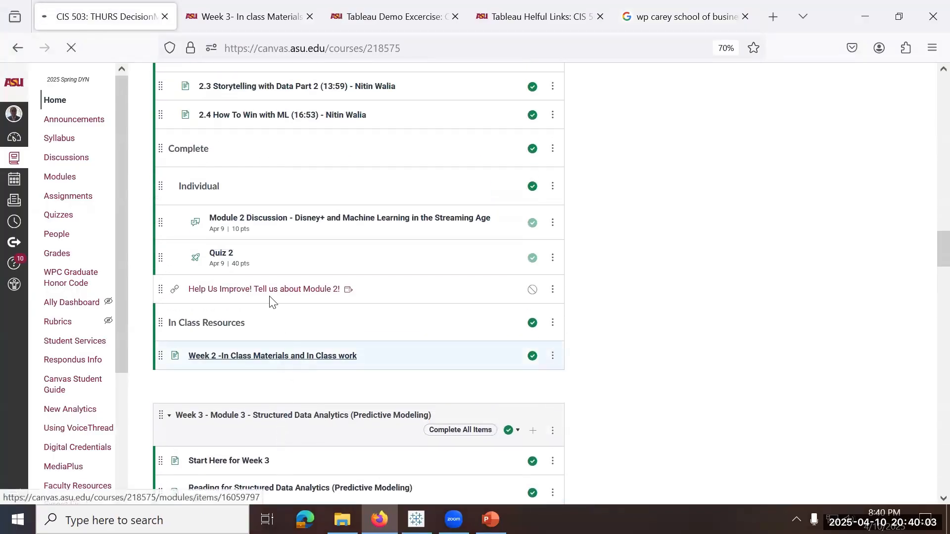
{"action": "scroll", "coordinate": [287, 278], "scroll_direction": "down", "scroll_amount": 5}
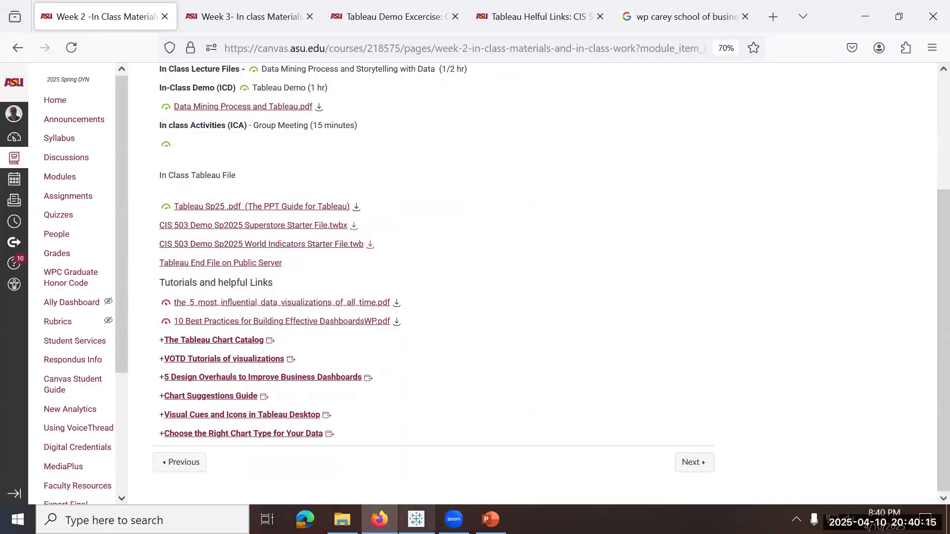
{"action": "left_click", "coordinate": [416, 519]}
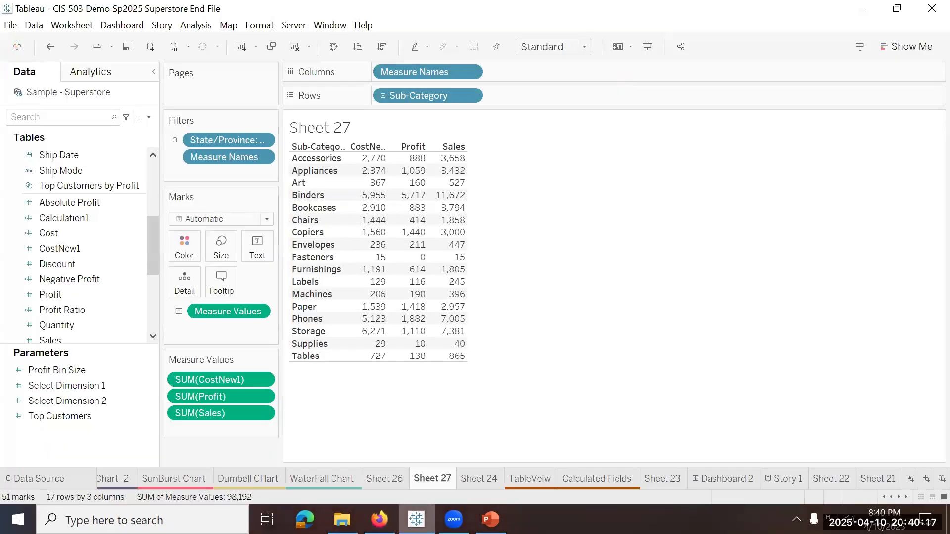
Step: Close the Superstore End File workbook without saving and minimize the browser
{"action": "left_click", "coordinate": [18, 47]}
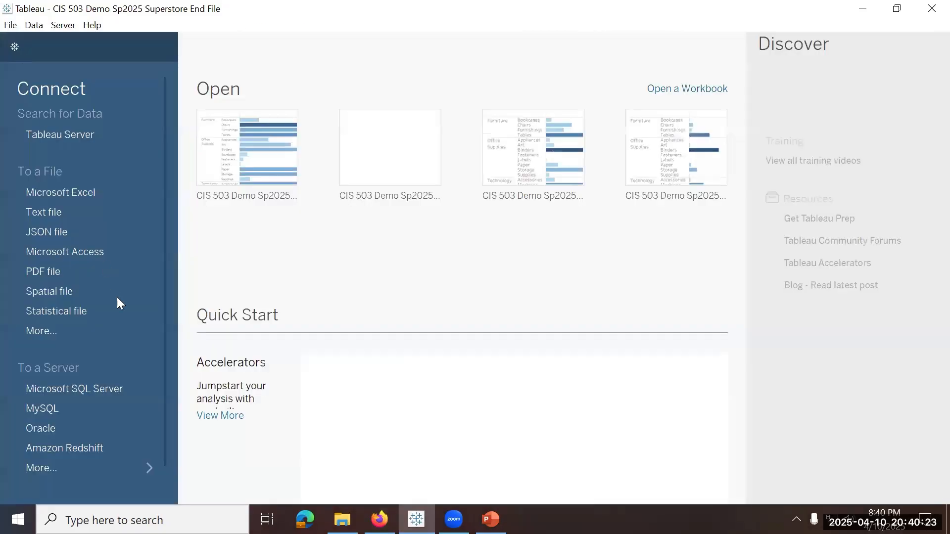
{"action": "scroll", "coordinate": [117, 297], "scroll_direction": "down", "scroll_amount": 2}
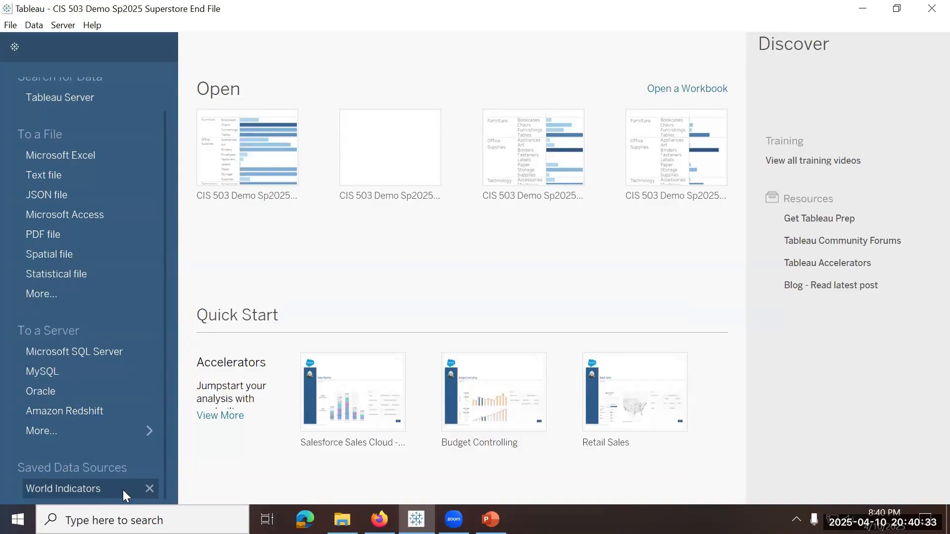
{"action": "left_click", "coordinate": [930, 10]}
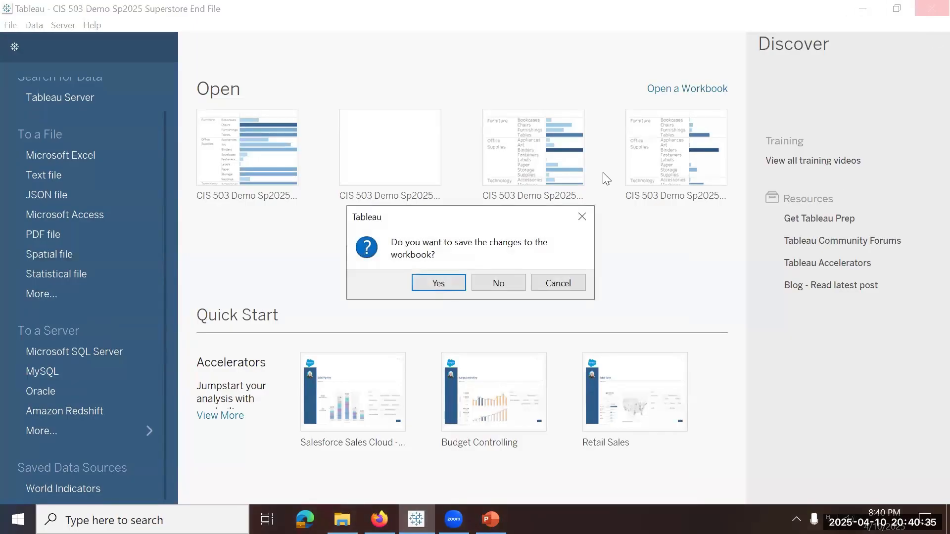
{"action": "left_click", "coordinate": [508, 285]}
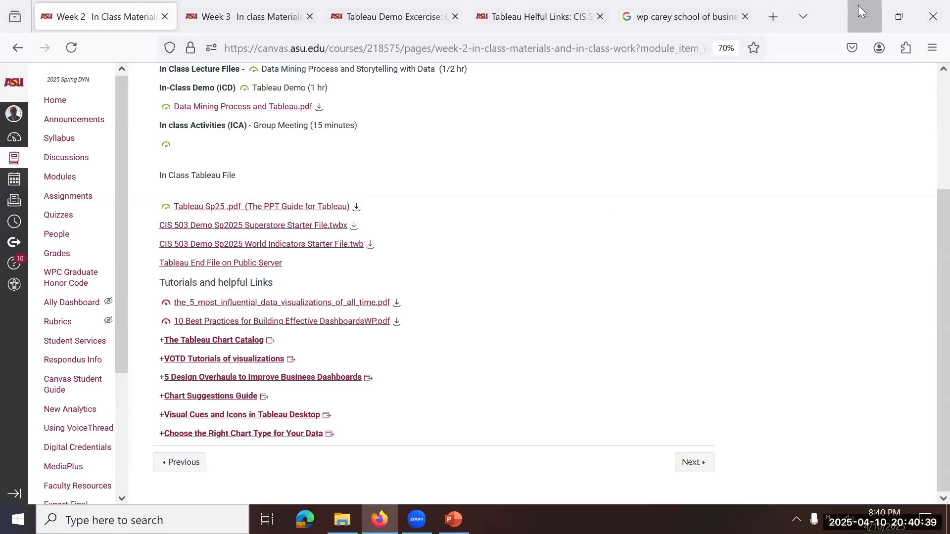
{"action": "left_click", "coordinate": [875, 12]}
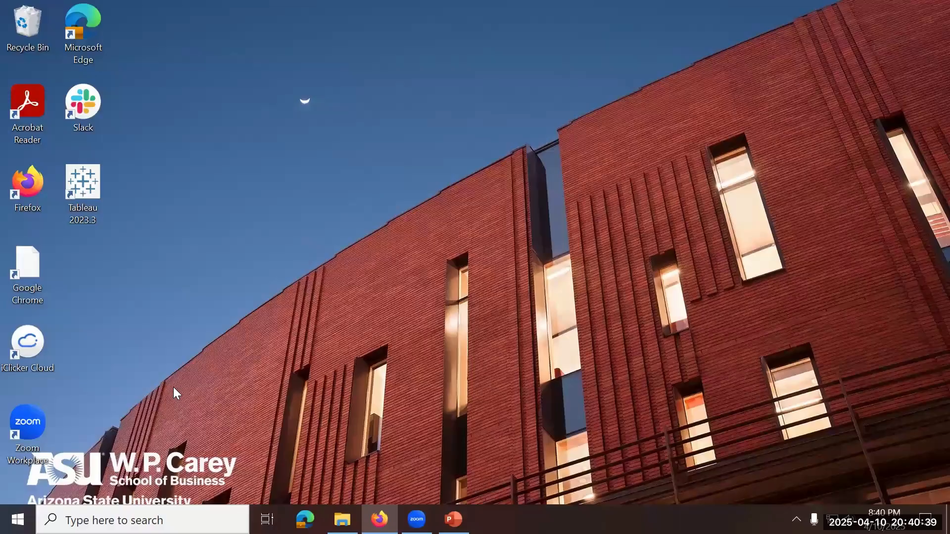
Step: Relaunch Tableau 2023.3 and start a new workbook on the World Indicators saved data source
{"action": "double_click", "coordinate": [94, 190]}
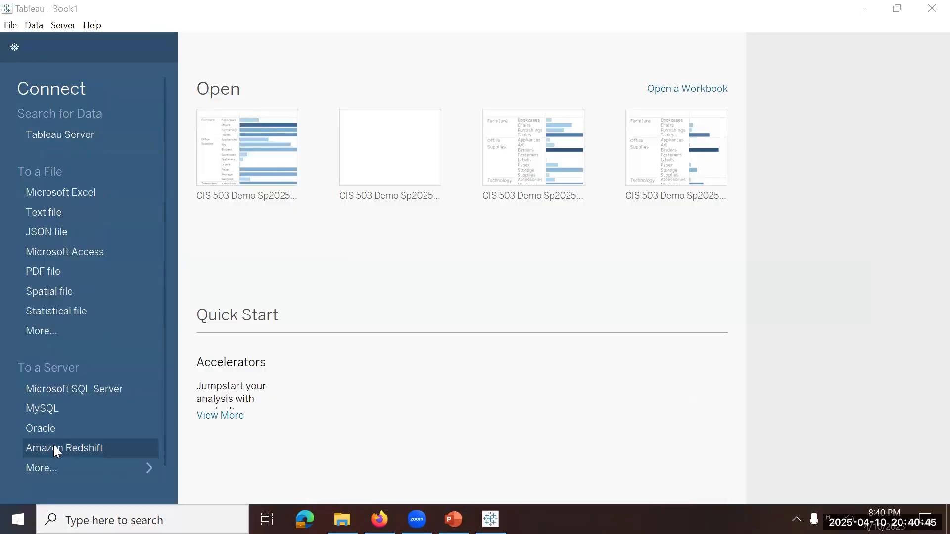
{"action": "scroll", "coordinate": [53, 445], "scroll_direction": "down", "scroll_amount": 1}
{"action": "left_click", "coordinate": [73, 488]}
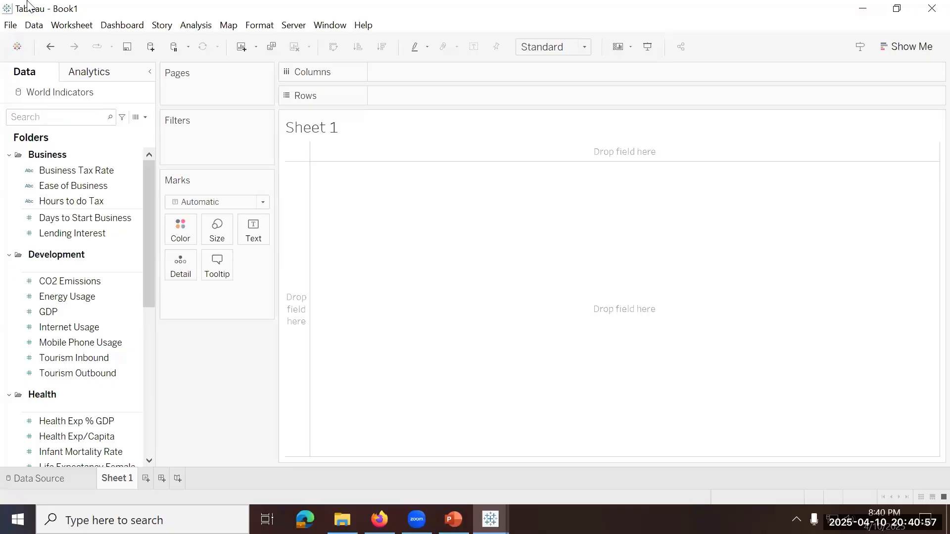
{"action": "left_click", "coordinate": [11, 25]}
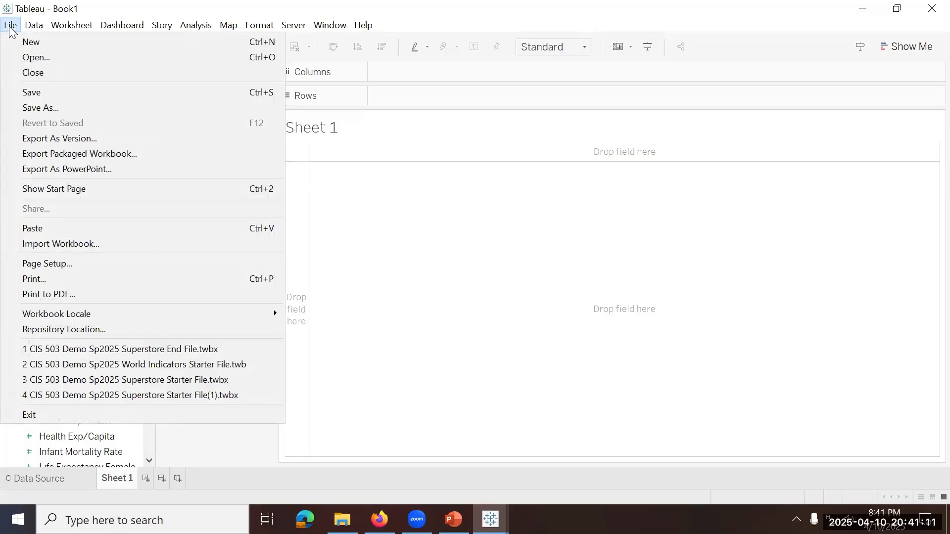
Step: Choose File > Open to browse the Week 3 course folder
{"action": "left_click", "coordinate": [45, 60]}
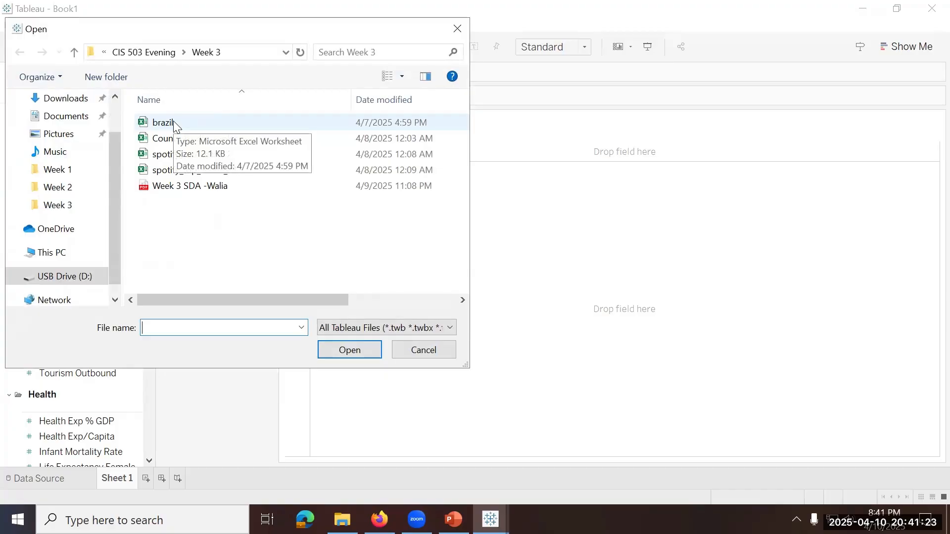
Step: Connect the brazil Excel file as data and add a blank Sheet 2
{"action": "double_click", "coordinate": [174, 122]}
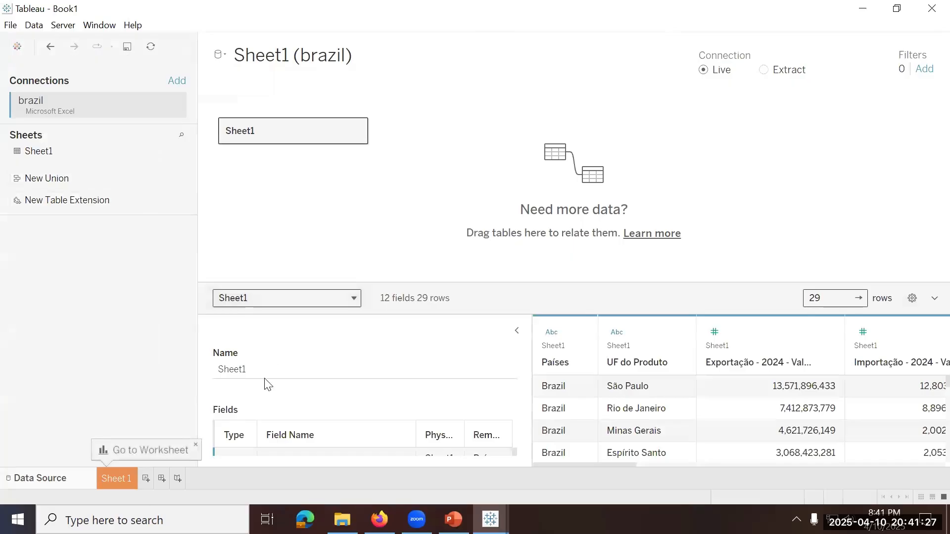
{"action": "left_click", "coordinate": [147, 479]}
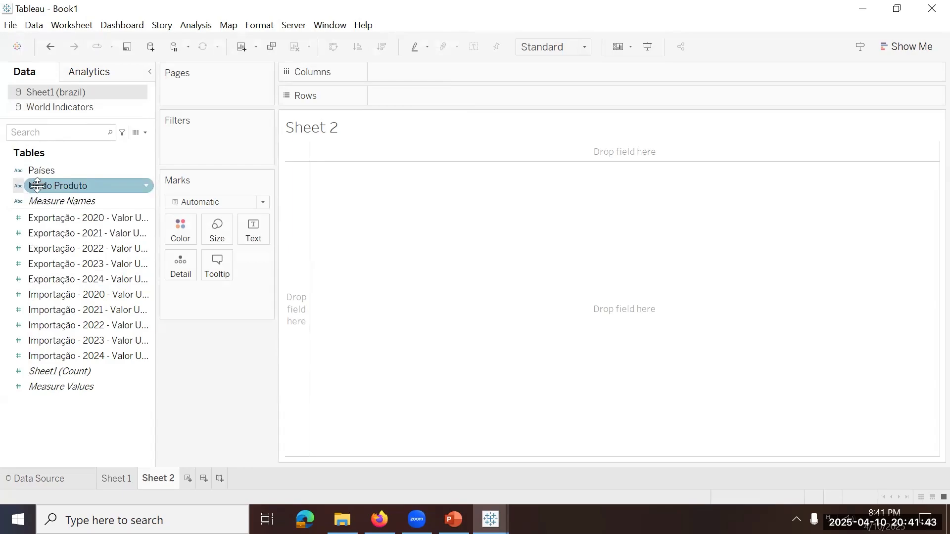
{"action": "left_click", "coordinate": [45, 168]}
{"action": "left_click", "coordinate": [49, 185]}
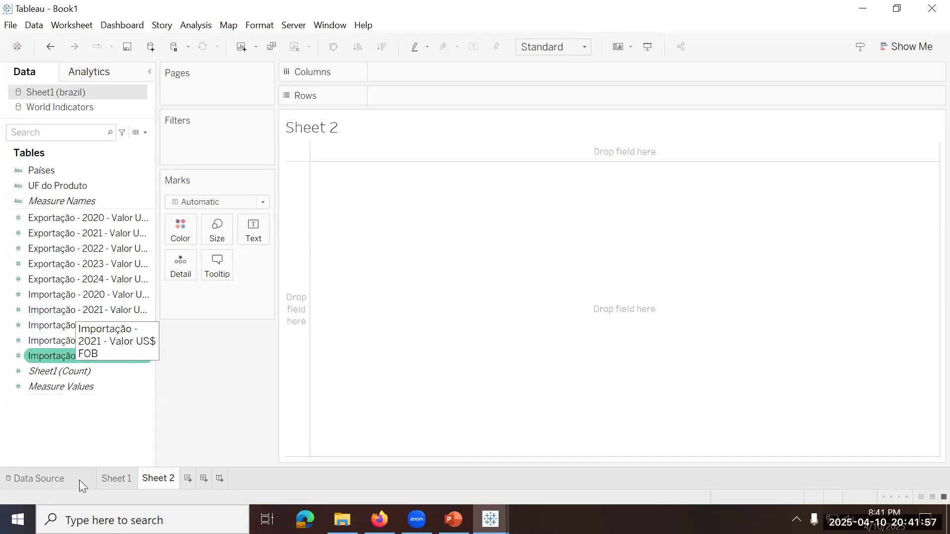
{"action": "left_click", "coordinate": [88, 295]}
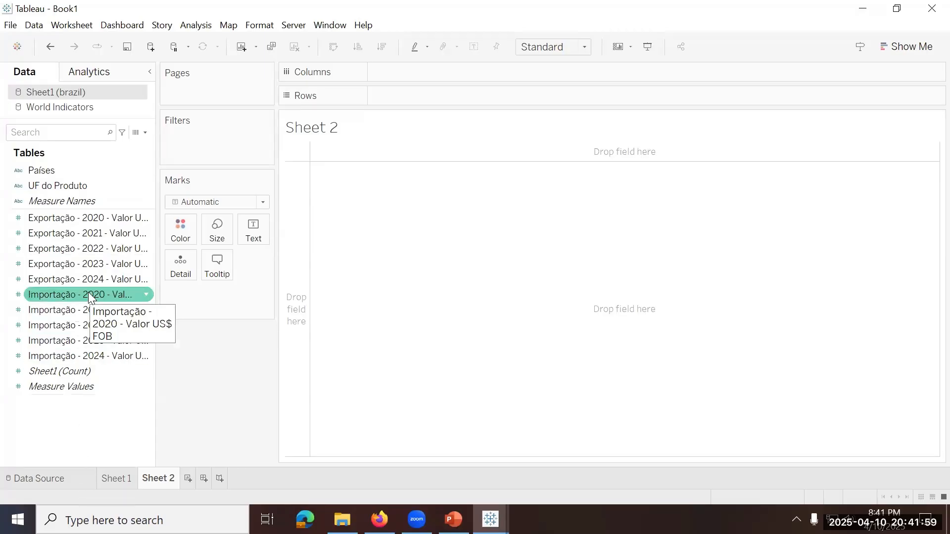
Step: On the Data Source page, give Países the Country/Region geographic role
{"action": "left_click", "coordinate": [56, 483]}
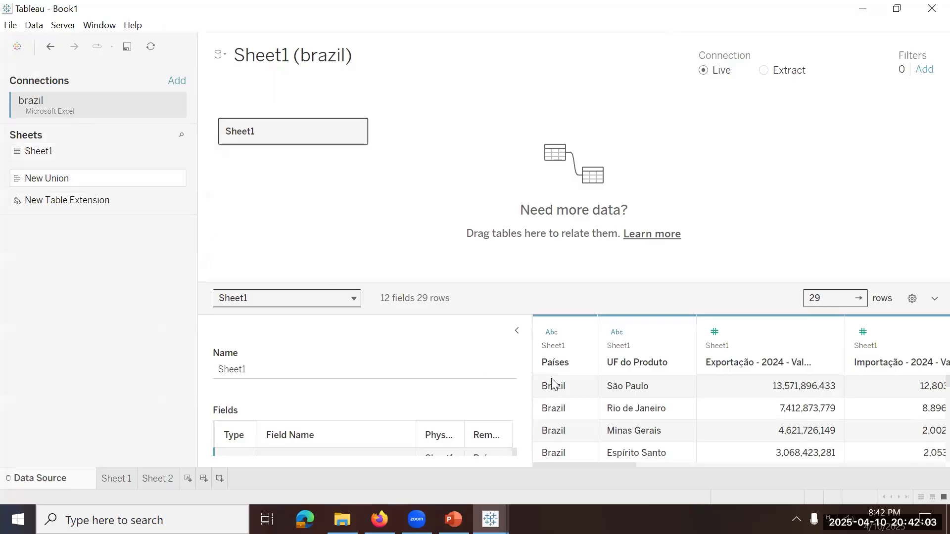
{"action": "left_click_drag", "start_coordinate": [533, 350], "coordinate": [424, 350]}
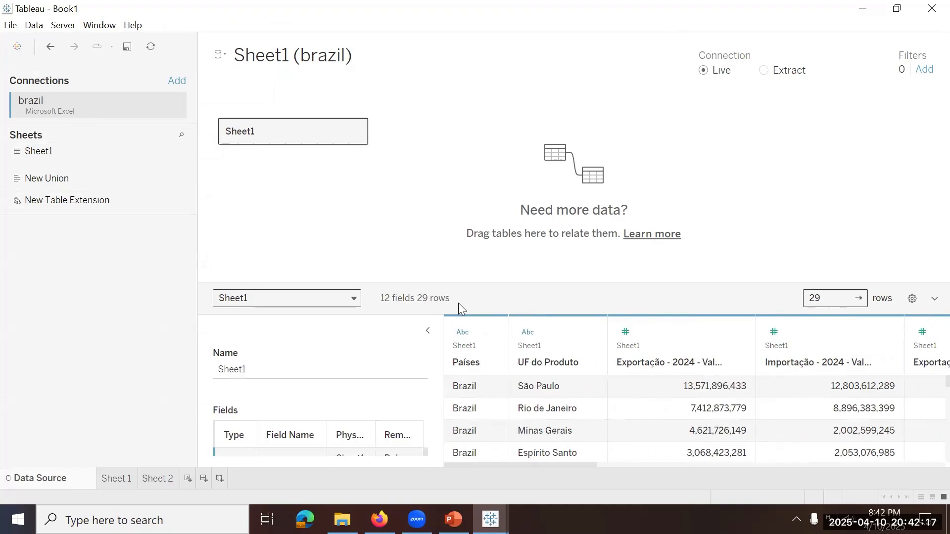
{"action": "left_click", "coordinate": [460, 331]}
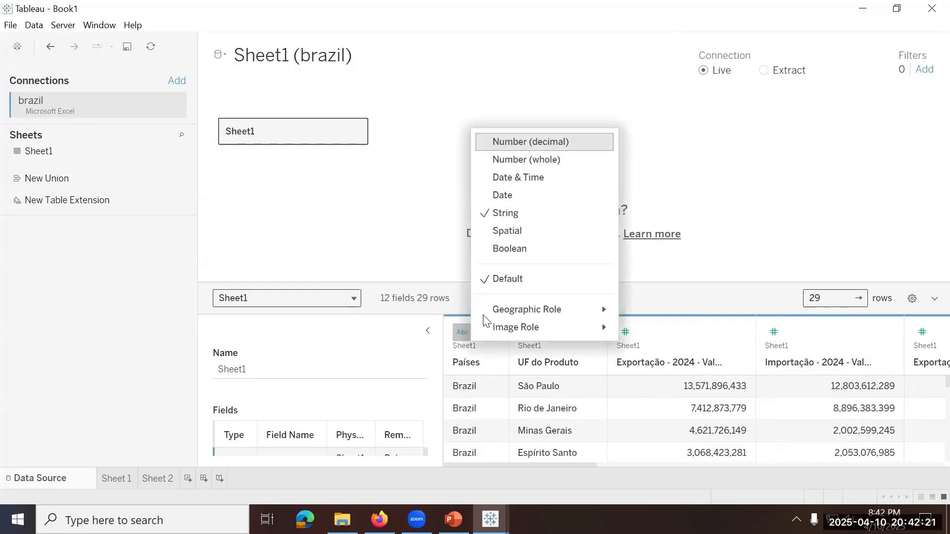
{"action": "mouse_move", "coordinate": [514, 310]}
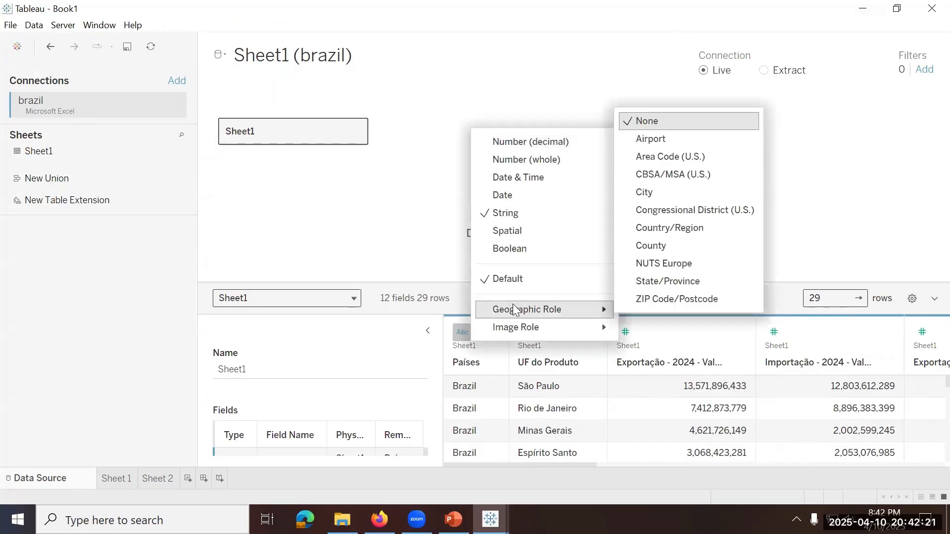
{"action": "left_click", "coordinate": [672, 228]}
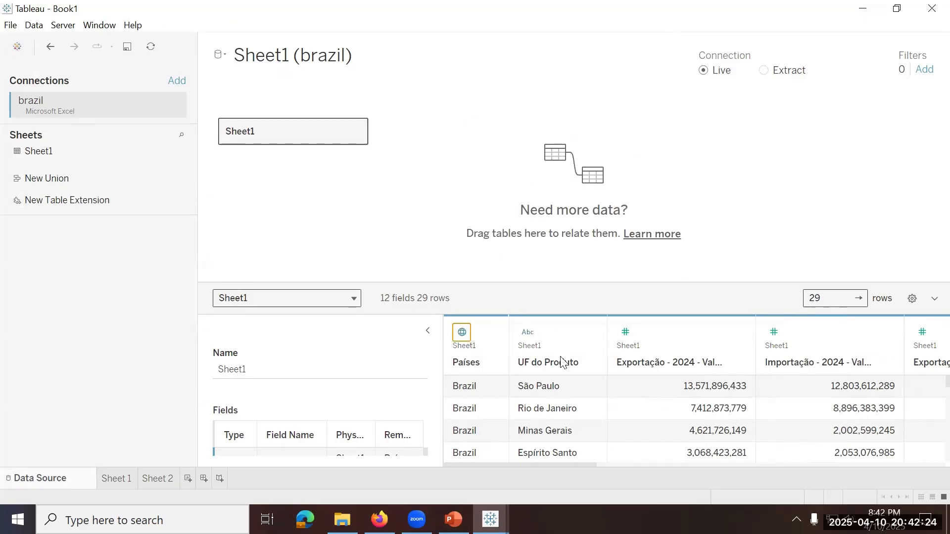
Step: Give UF do Produto the State/Province geographic role, leaving the 2024 export column unchanged
{"action": "left_click", "coordinate": [527, 333]}
{"action": "mouse_move", "coordinate": [582, 311]}
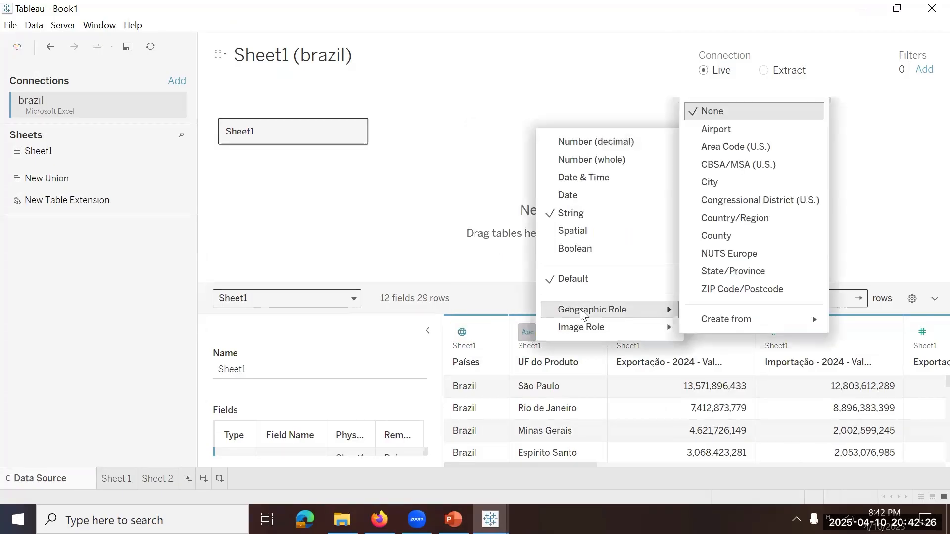
{"action": "left_click", "coordinate": [724, 269]}
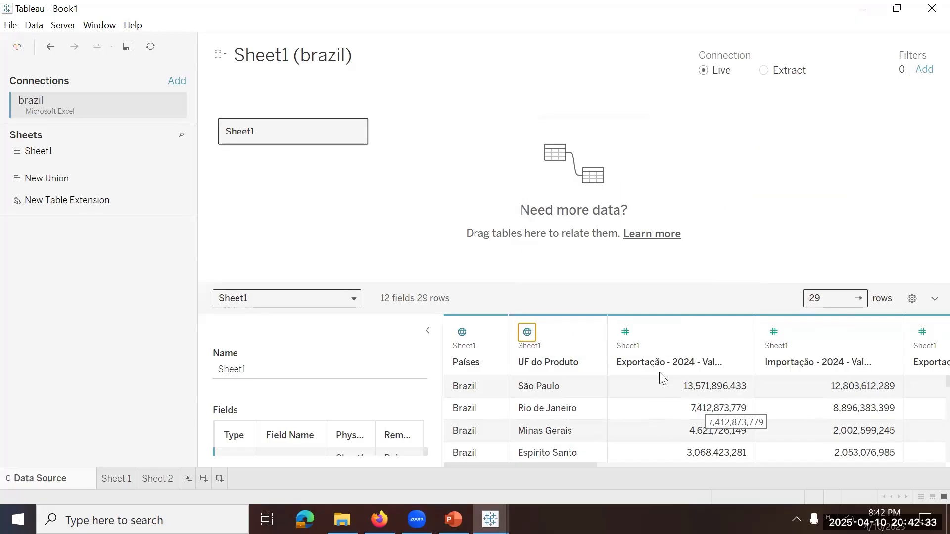
{"action": "left_click", "coordinate": [628, 334]}
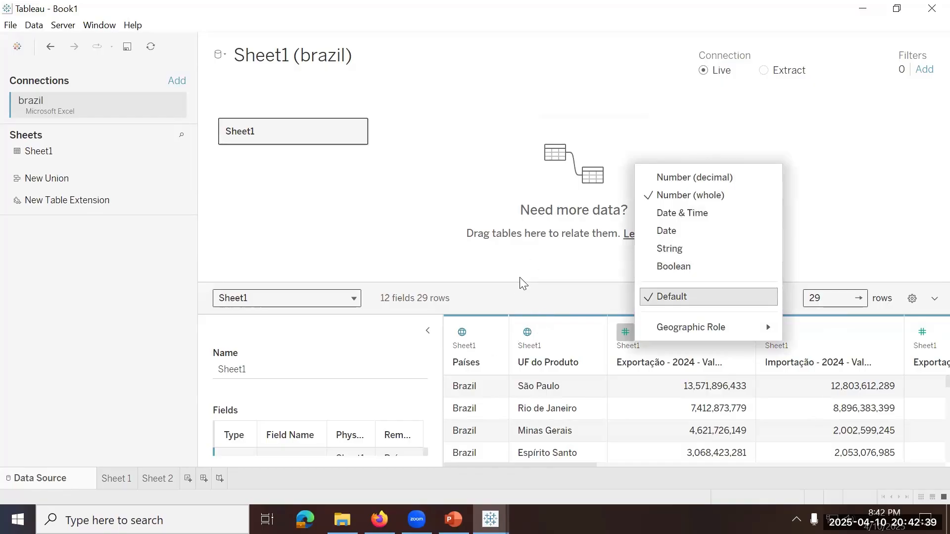
{"action": "left_click", "coordinate": [459, 355]}
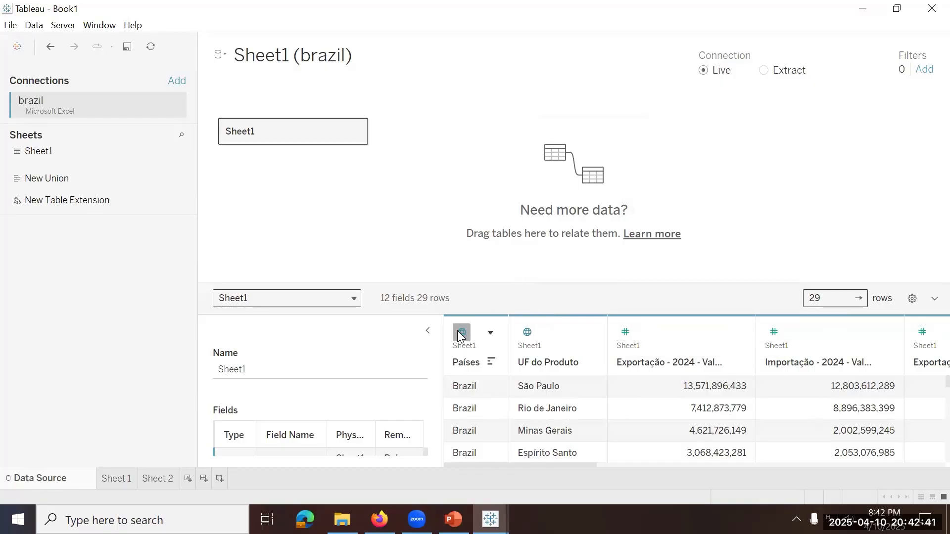
{"action": "left_click", "coordinate": [117, 477]}
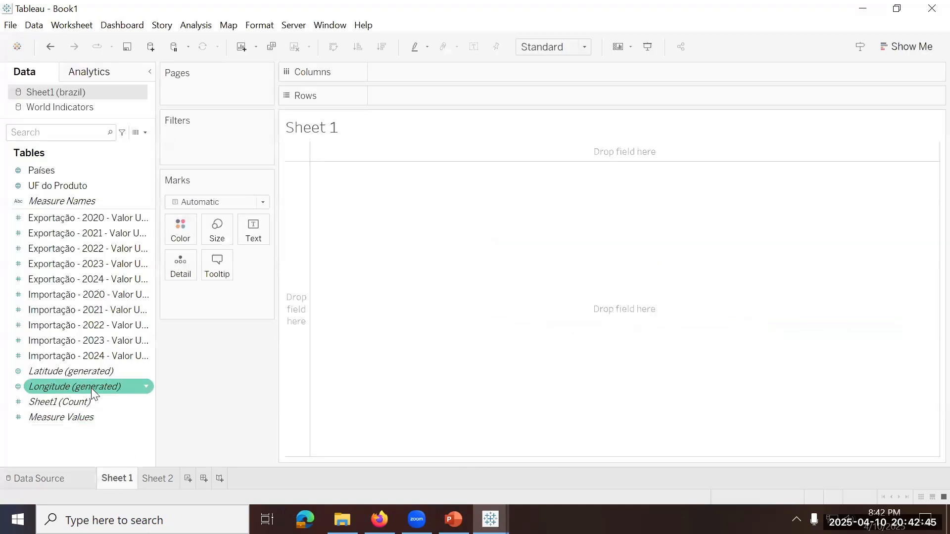
Step: Put generated Longitude on Columns and Latitude on Rows, then colour by UF do Produto with all 29 states
{"action": "left_click_drag", "start_coordinate": [91, 388], "coordinate": [445, 73]}
{"action": "left_click_drag", "start_coordinate": [74, 372], "coordinate": [426, 93]}
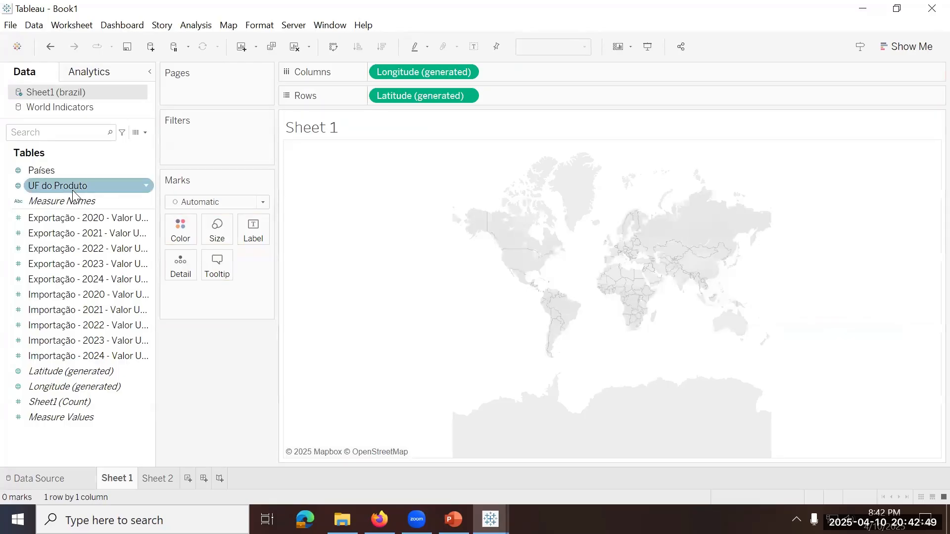
{"action": "left_click_drag", "start_coordinate": [72, 190], "coordinate": [177, 237]}
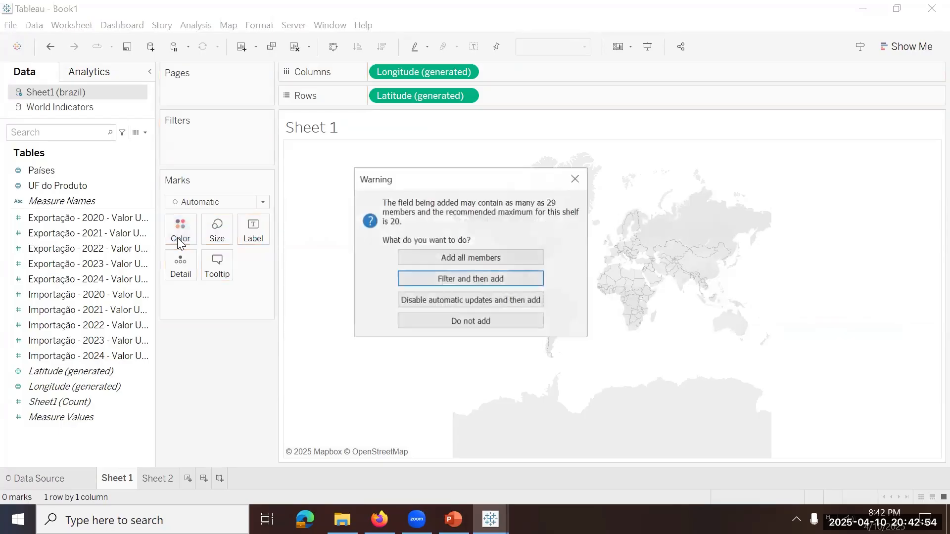
{"action": "left_click", "coordinate": [477, 256]}
{"action": "scroll", "coordinate": [510, 338], "scroll_direction": "up", "scroll_amount": 3}
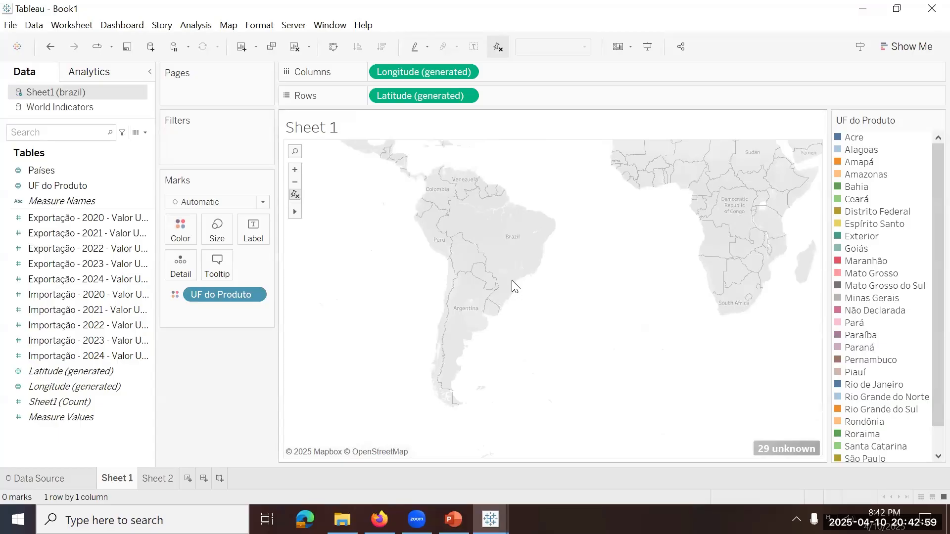
Step: In Edit Locations, fix Country/Region to Brazil so the states geocode with only 2 unknown
{"action": "left_click", "coordinate": [204, 29]}
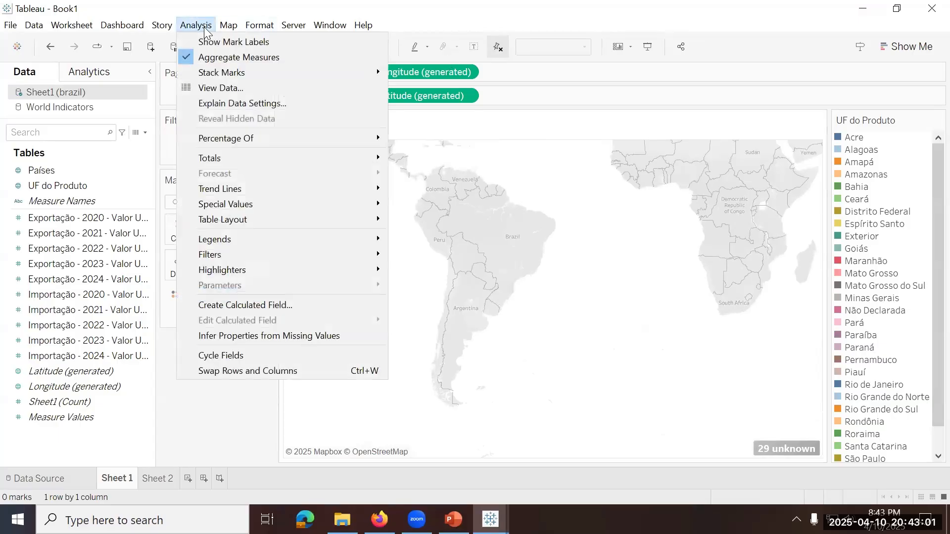
{"action": "mouse_move", "coordinate": [228, 25]}
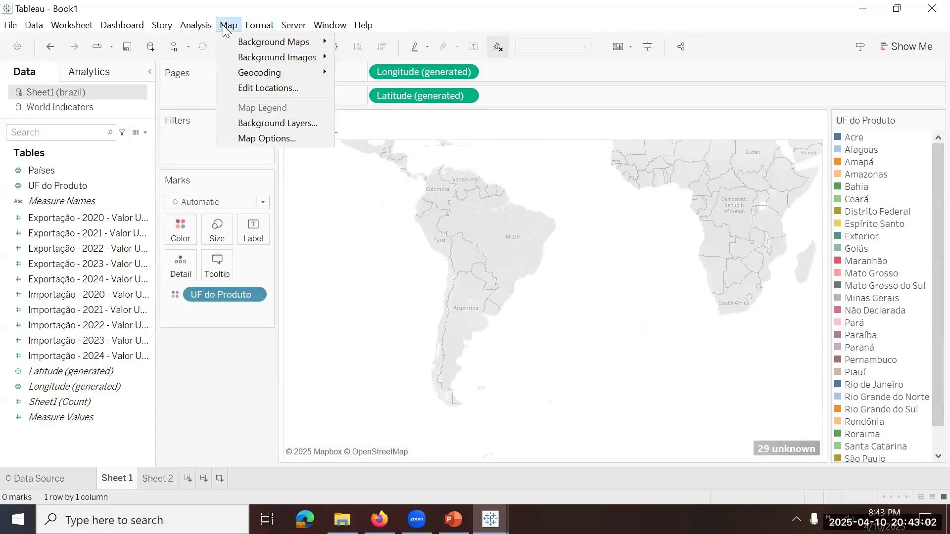
{"action": "left_click", "coordinate": [254, 84]}
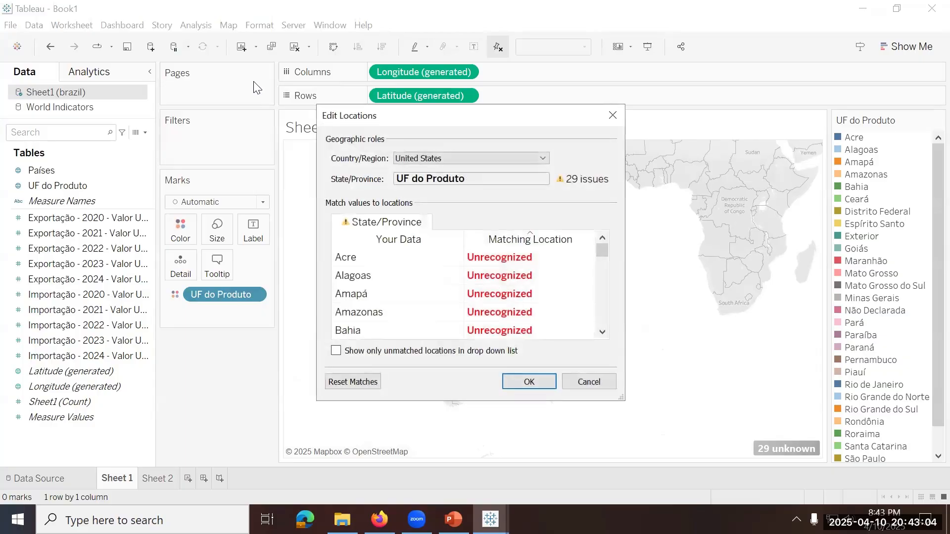
{"action": "left_click", "coordinate": [512, 158]}
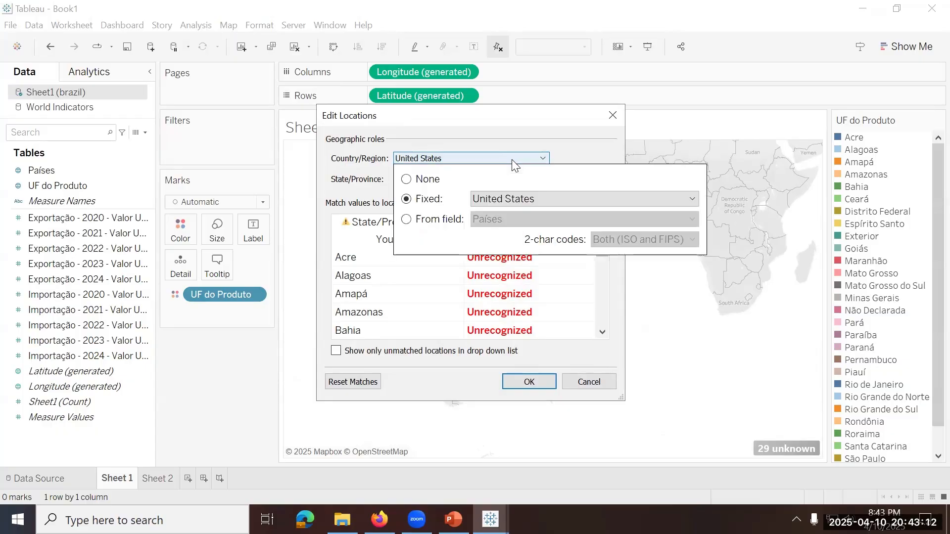
{"action": "left_click", "coordinate": [589, 198]}
{"action": "scroll", "coordinate": [550, 319], "scroll_direction": "down", "scroll_amount": 2}
{"action": "scroll", "coordinate": [549, 319], "scroll_direction": "down", "scroll_amount": 5}
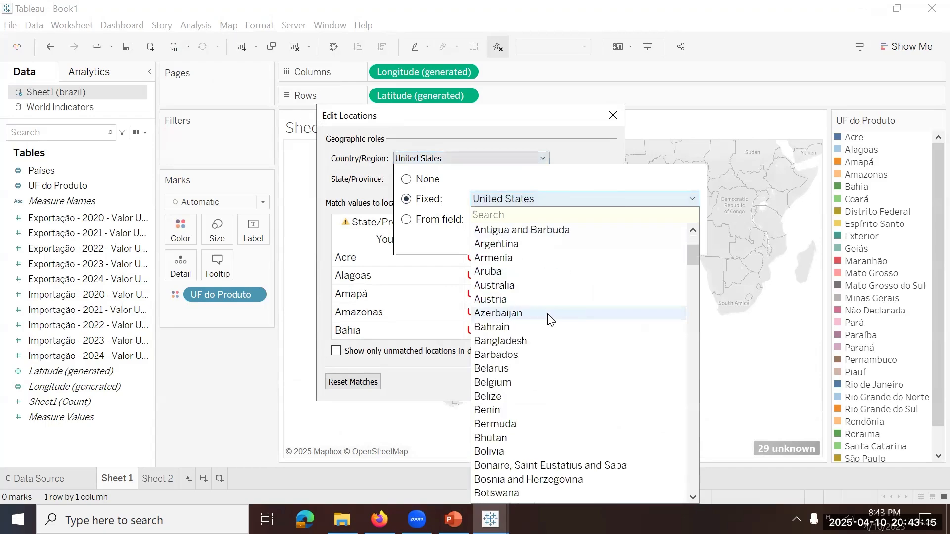
{"action": "left_click", "coordinate": [512, 361]}
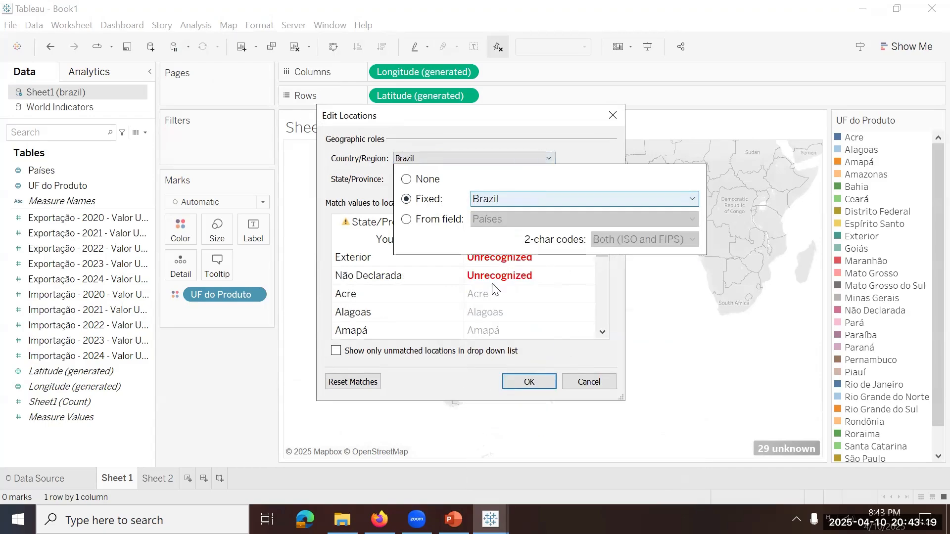
{"action": "left_click", "coordinate": [597, 299]}
{"action": "scroll", "coordinate": [524, 306], "scroll_direction": "down", "scroll_amount": 8}
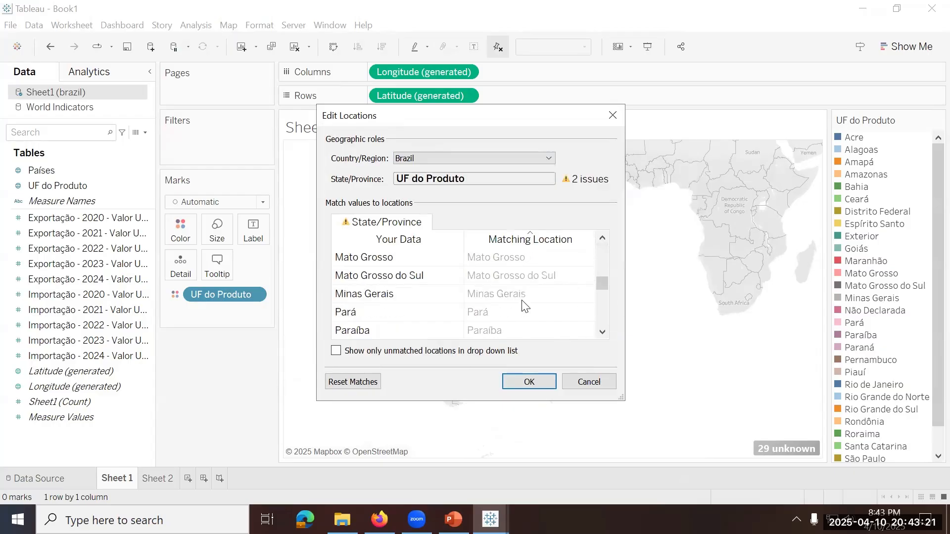
{"action": "left_click", "coordinate": [522, 386]}
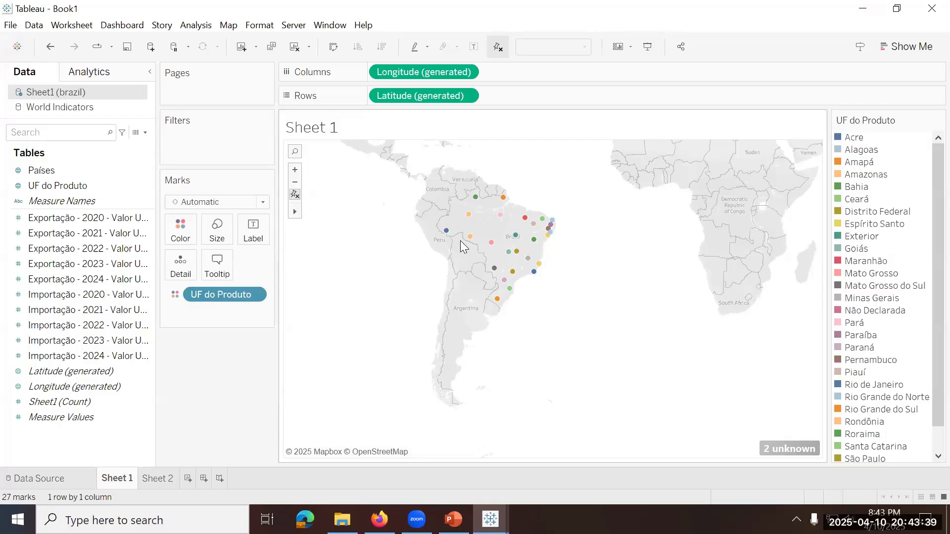
Step: Reopen Edit Locations to check the remaining unknowns, then close it unchanged
{"action": "left_click", "coordinate": [198, 28]}
{"action": "mouse_move", "coordinate": [227, 27]}
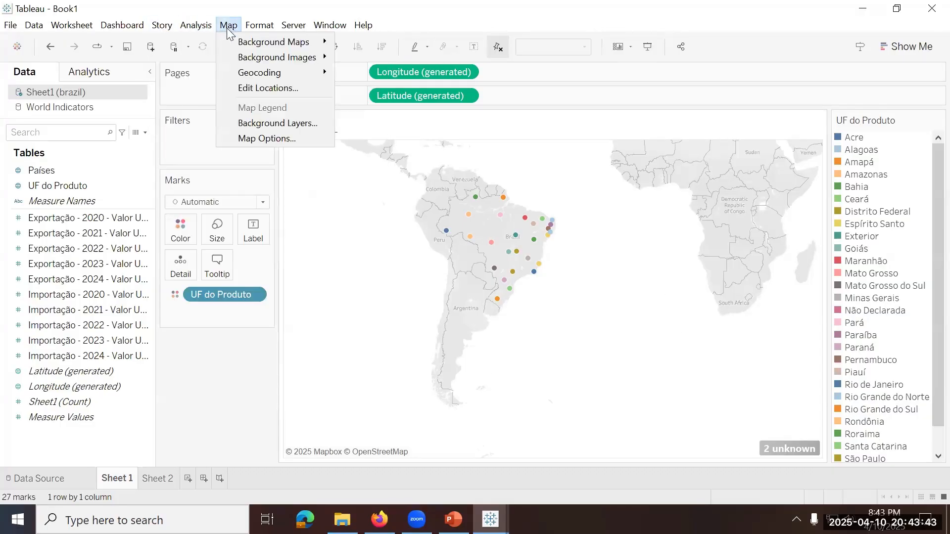
{"action": "left_click", "coordinate": [261, 89]}
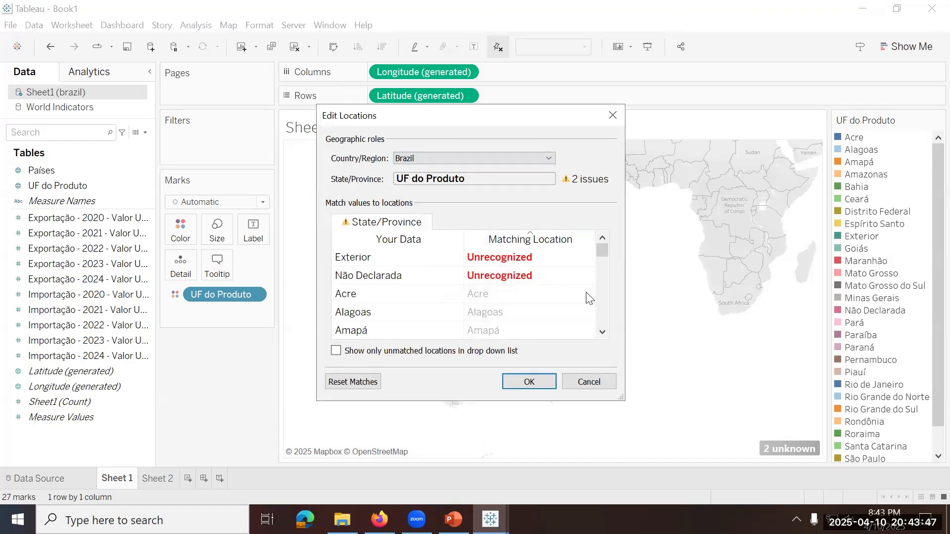
{"action": "left_click", "coordinate": [614, 115]}
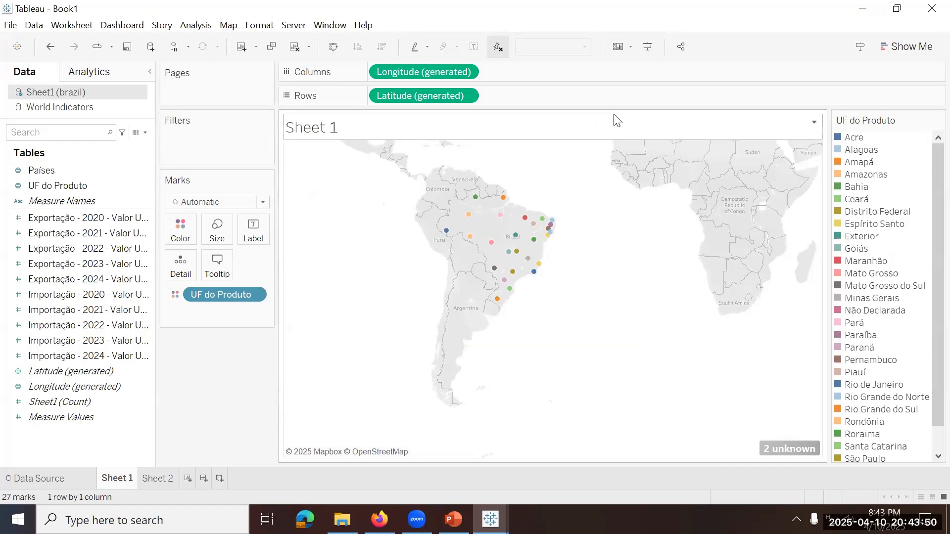
Step: On Sheet 2, use World Indicators data and colour marks by Country/Region, adding all 207 members
{"action": "left_click", "coordinate": [159, 479]}
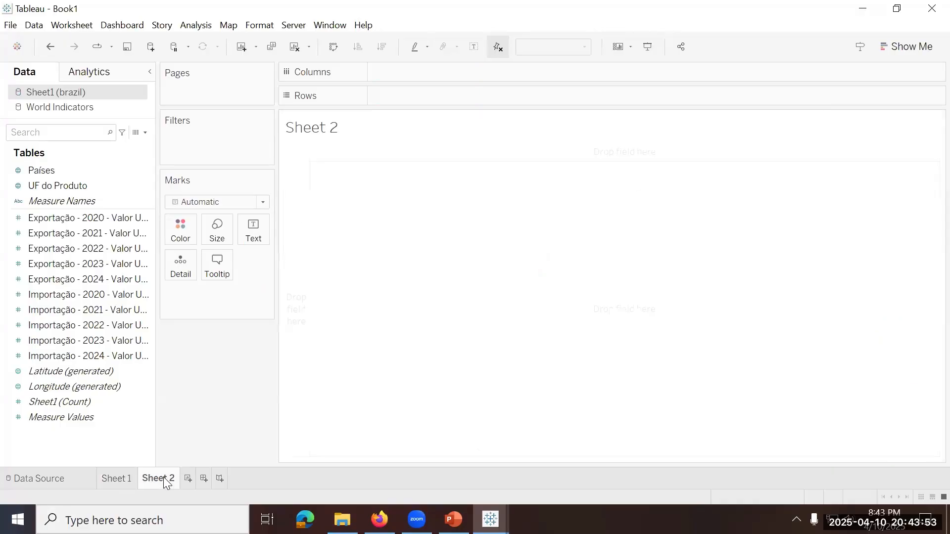
{"action": "left_click", "coordinate": [68, 108]}
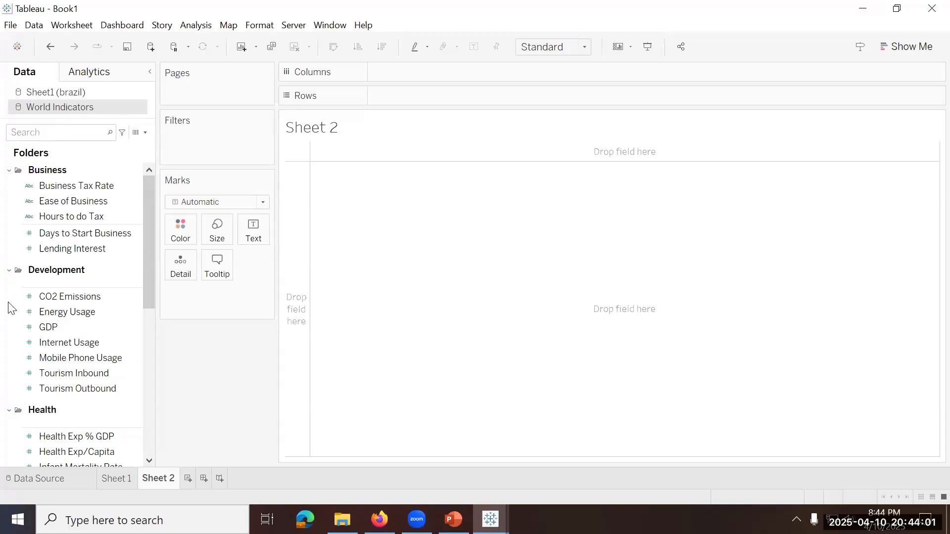
{"action": "scroll", "coordinate": [86, 311], "scroll_direction": "down", "scroll_amount": 3}
{"action": "scroll", "coordinate": [85, 307], "scroll_direction": "down", "scroll_amount": 8}
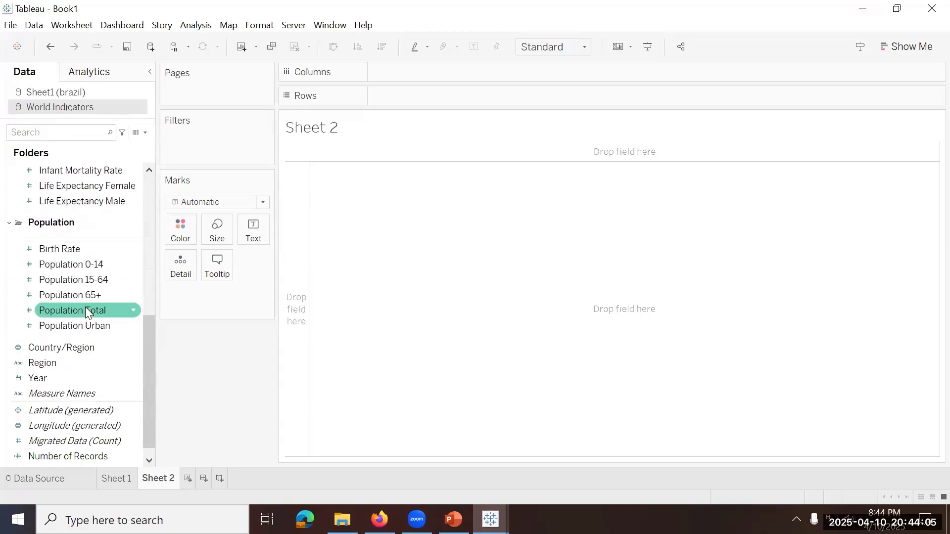
{"action": "scroll", "coordinate": [85, 307], "scroll_direction": "up", "scroll_amount": 7}
{"action": "scroll", "coordinate": [85, 312], "scroll_direction": "up", "scroll_amount": 1}
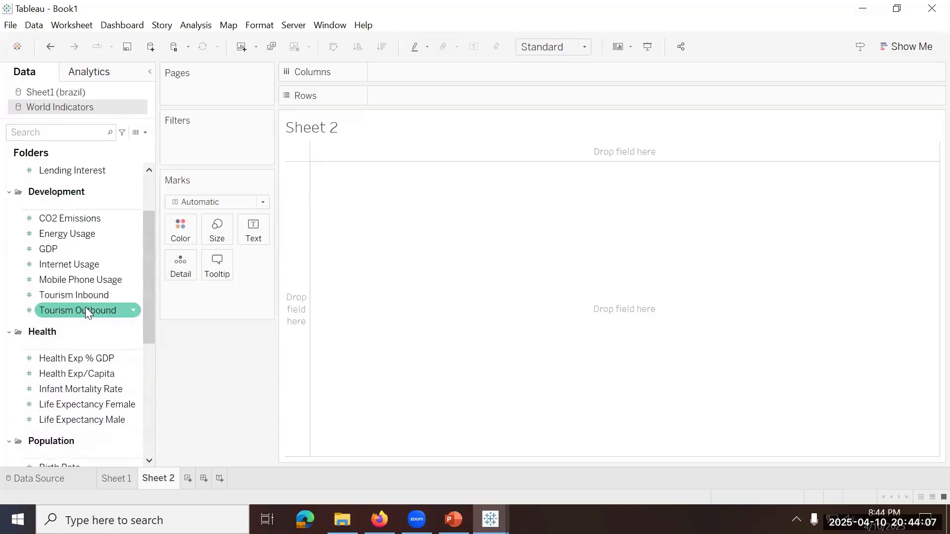
{"action": "scroll", "coordinate": [85, 310], "scroll_direction": "down", "scroll_amount": 8}
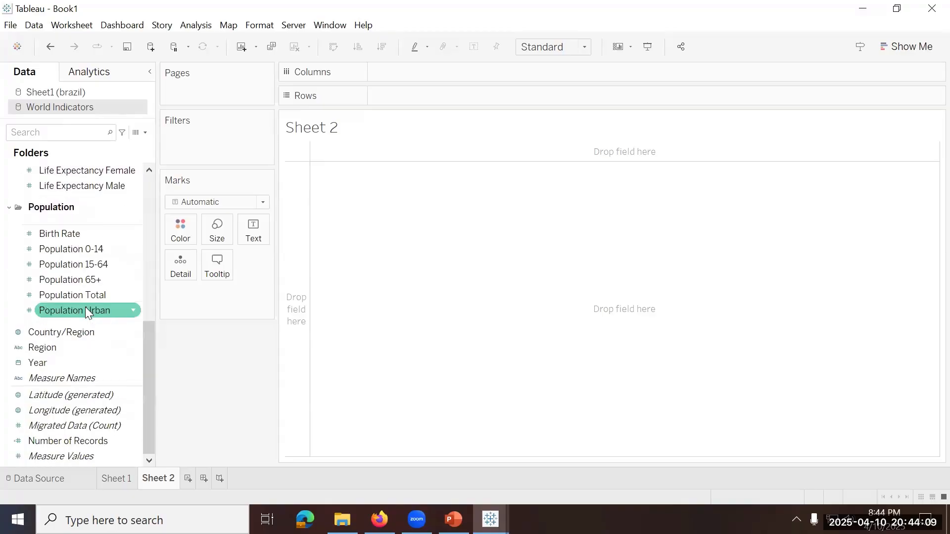
{"action": "left_click_drag", "start_coordinate": [50, 331], "coordinate": [181, 235]}
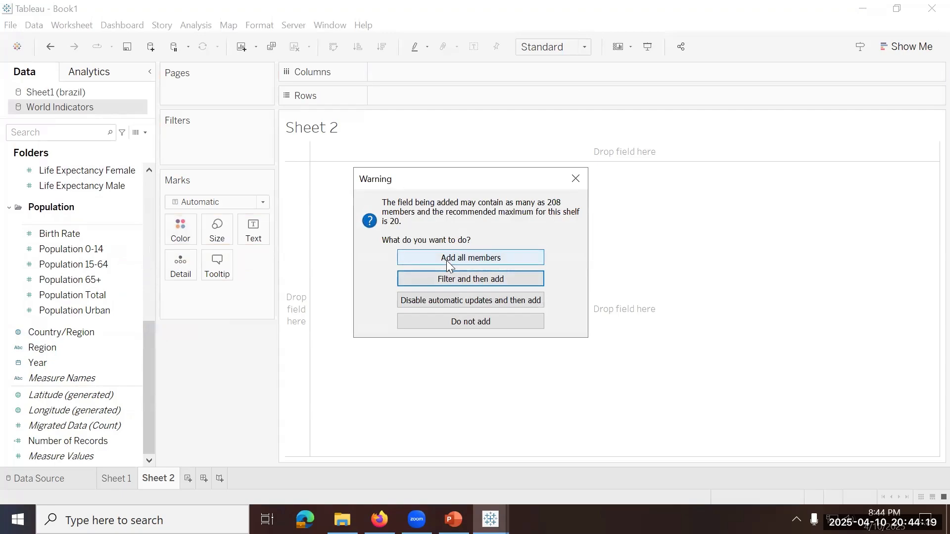
{"action": "left_click", "coordinate": [448, 262]}
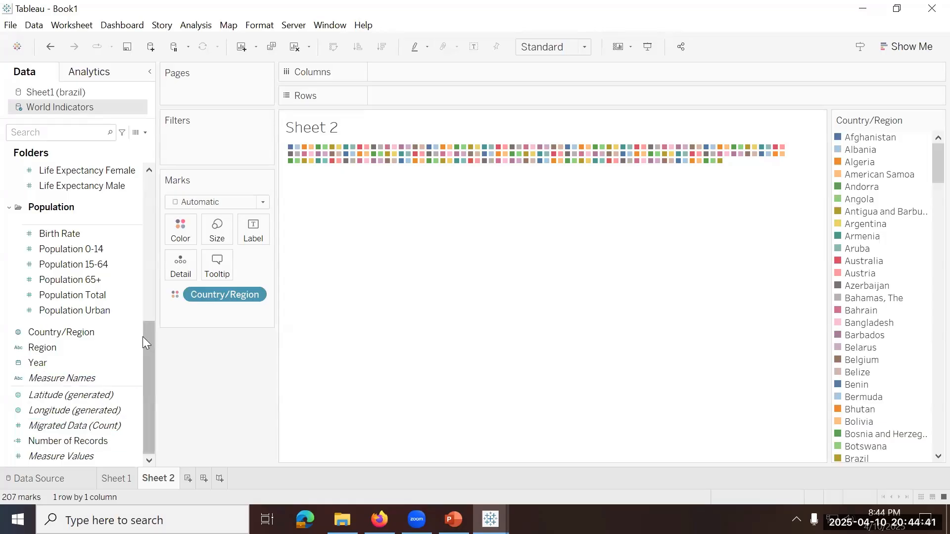
{"action": "scroll", "coordinate": [103, 315], "scroll_direction": "up", "scroll_amount": 3}
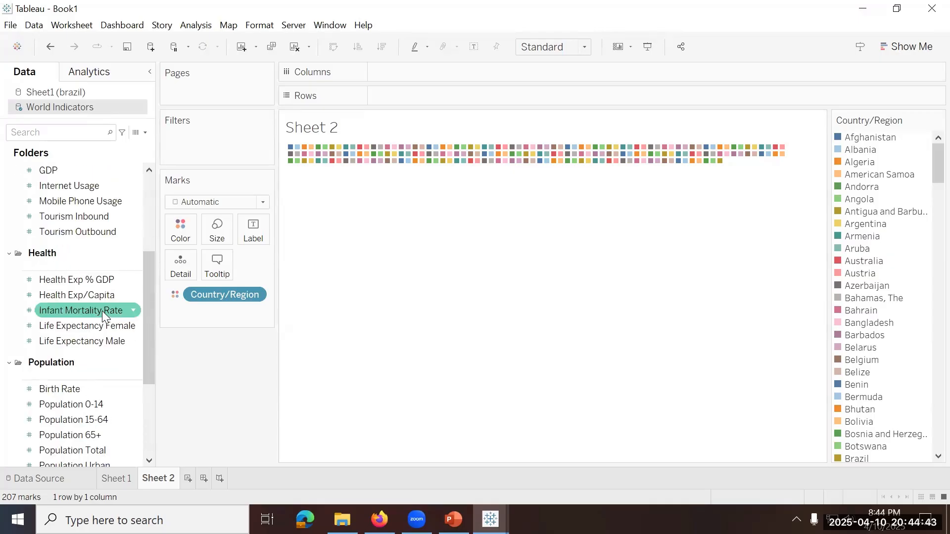
{"action": "scroll", "coordinate": [102, 312], "scroll_direction": "down", "scroll_amount": 3}
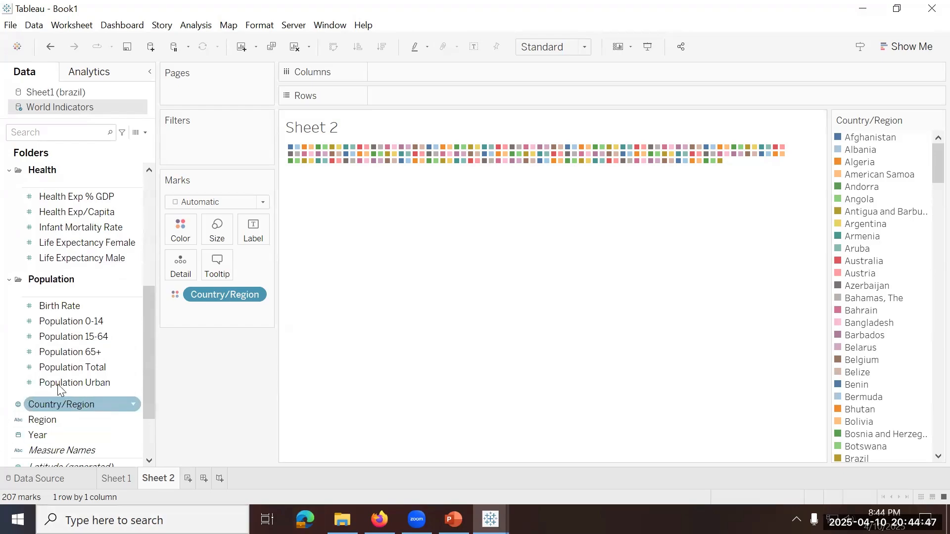
Step: Size the 207 country marks by SUM(Population Total), making China the largest block
{"action": "left_click_drag", "start_coordinate": [66, 368], "coordinate": [212, 226]}
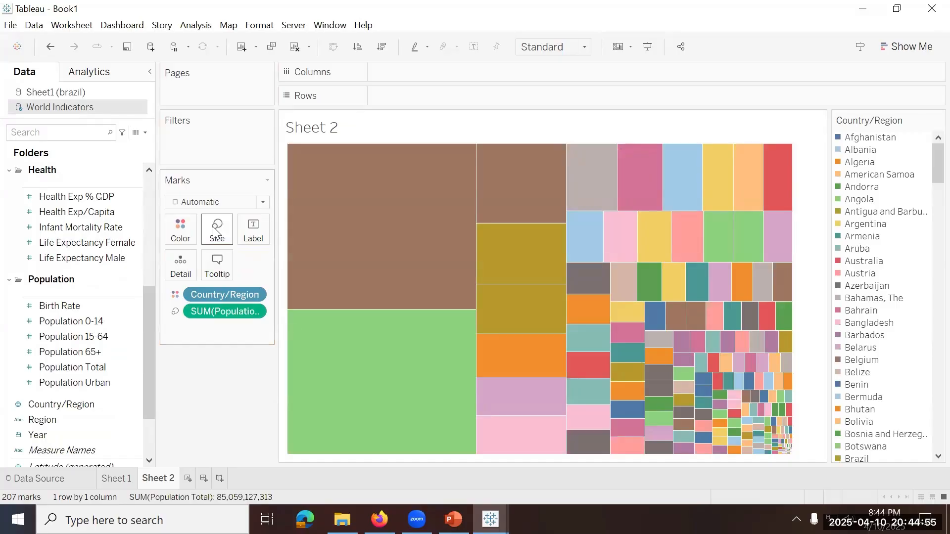
{"action": "mouse_move", "coordinate": [384, 175]}
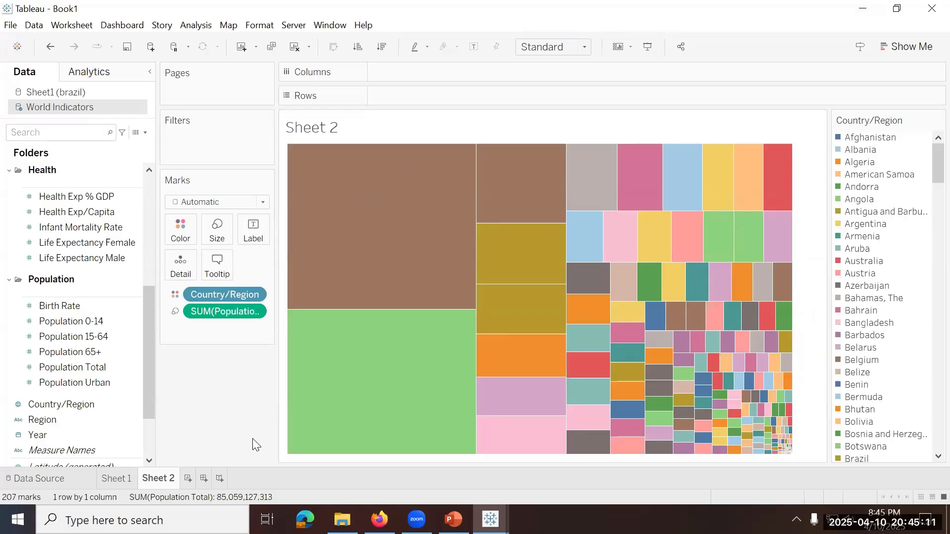
Step: Label each treemap block with its Country/Region name and Population Total
{"action": "left_click", "coordinate": [20, 50]}
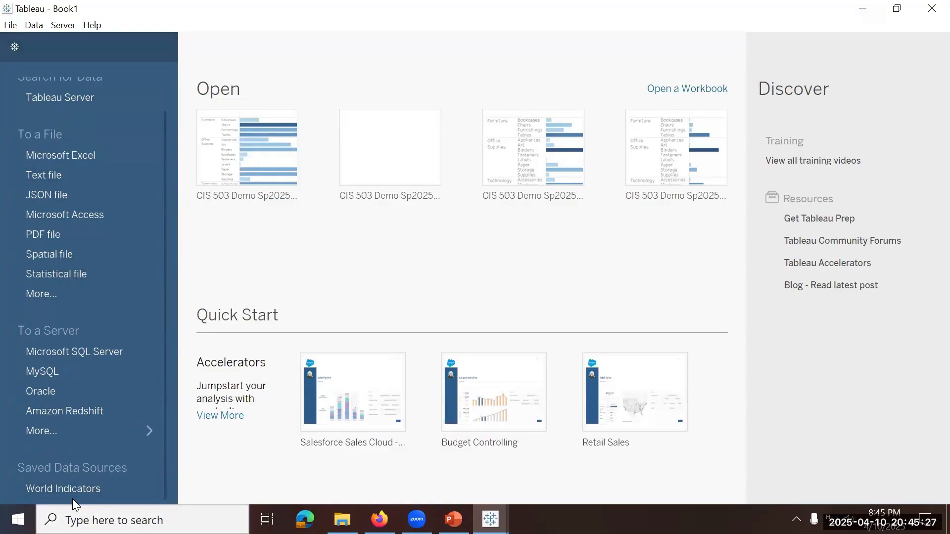
{"action": "left_click", "coordinate": [22, 48]}
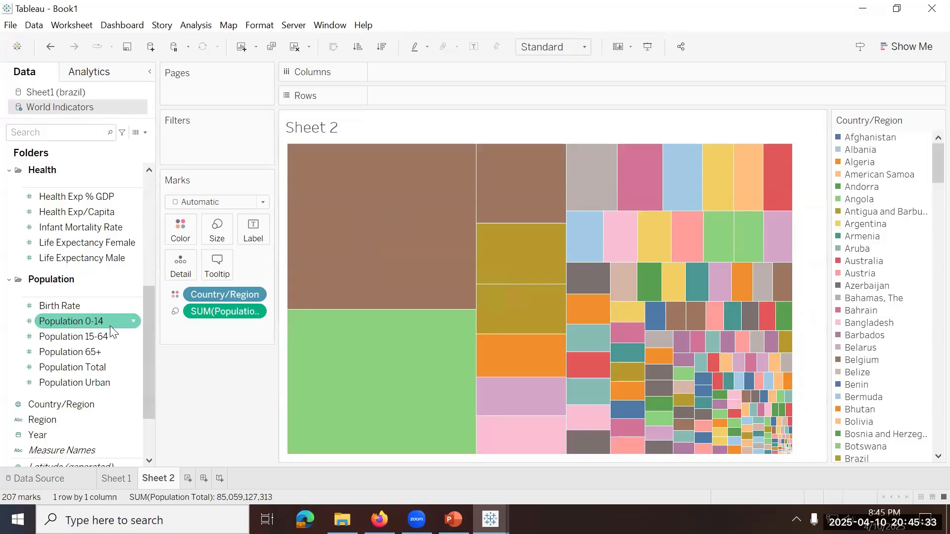
{"action": "scroll", "coordinate": [110, 326], "scroll_direction": "up", "scroll_amount": 3}
{"action": "scroll", "coordinate": [109, 325], "scroll_direction": "down", "scroll_amount": 4}
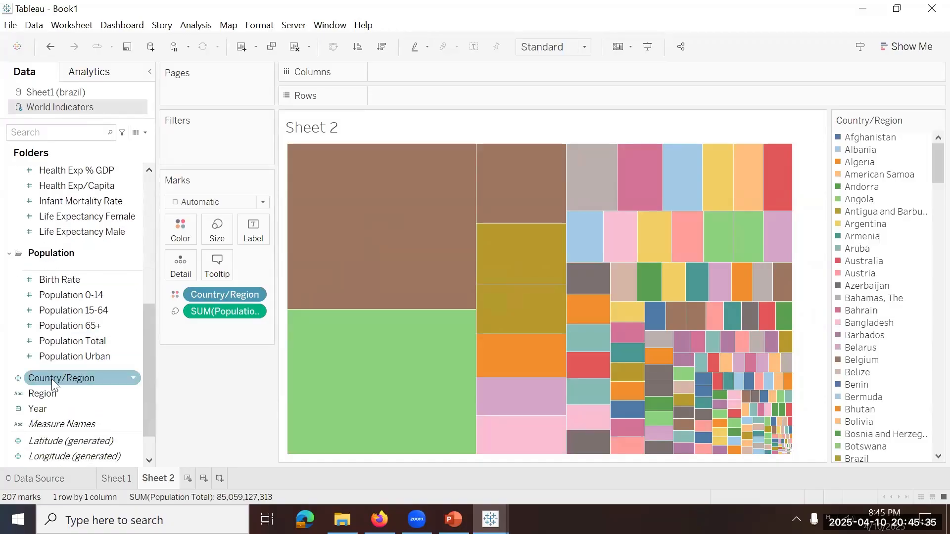
{"action": "left_click_drag", "start_coordinate": [34, 379], "coordinate": [251, 223]}
{"action": "left_click_drag", "start_coordinate": [69, 341], "coordinate": [253, 228]}
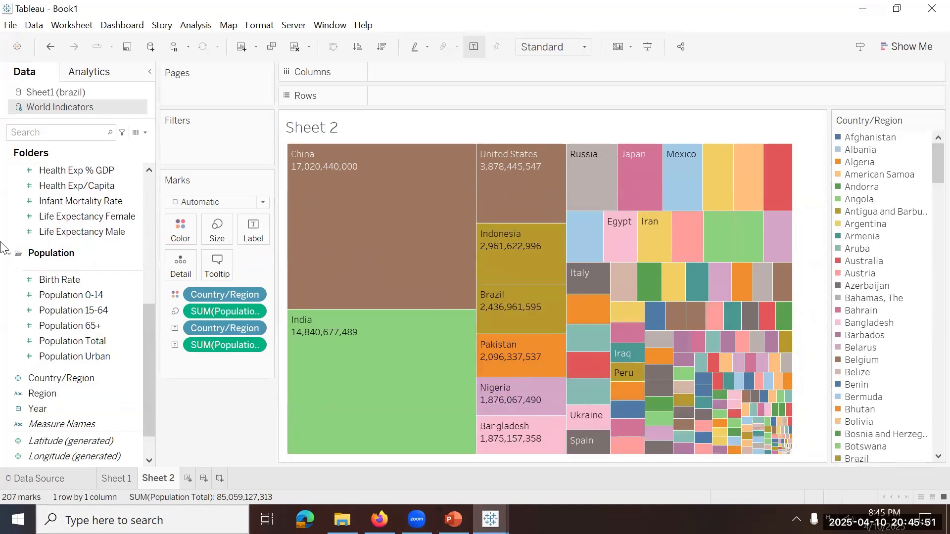
Step: Add a SUM(Population Total) range filter and show its slider (346,843 to 17,020,440,000)
{"action": "left_click", "coordinate": [43, 393]}
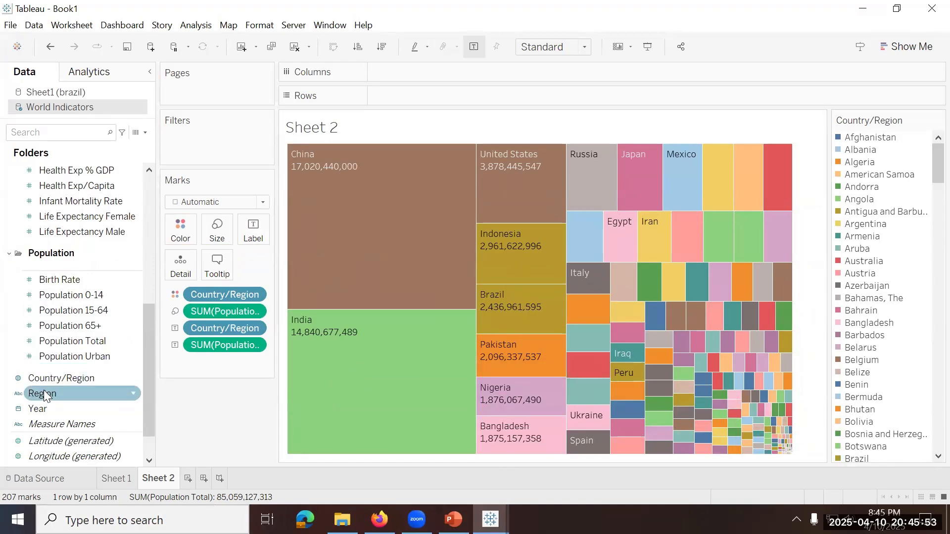
{"action": "left_click_drag", "start_coordinate": [76, 341], "coordinate": [212, 125]}
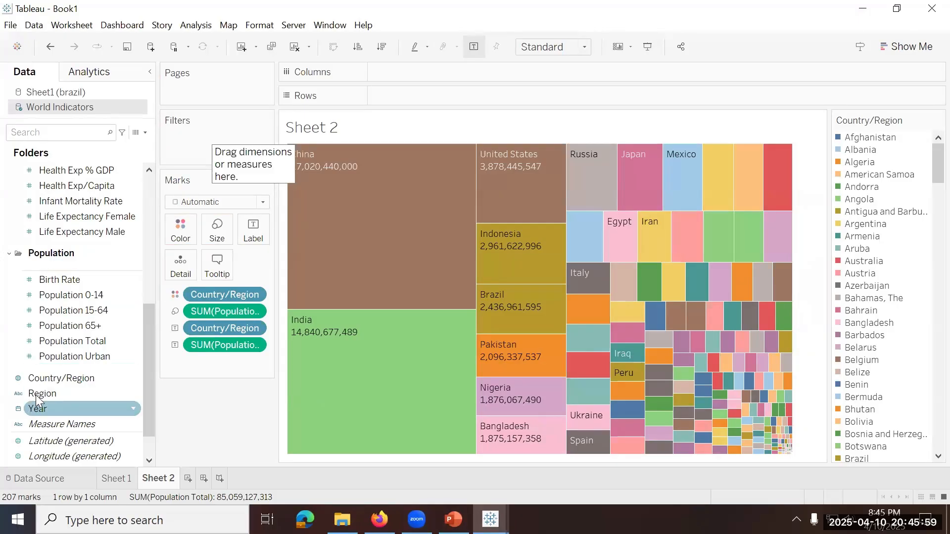
{"action": "left_click", "coordinate": [47, 378]}
{"action": "left_click_drag", "start_coordinate": [66, 341], "coordinate": [197, 143]}
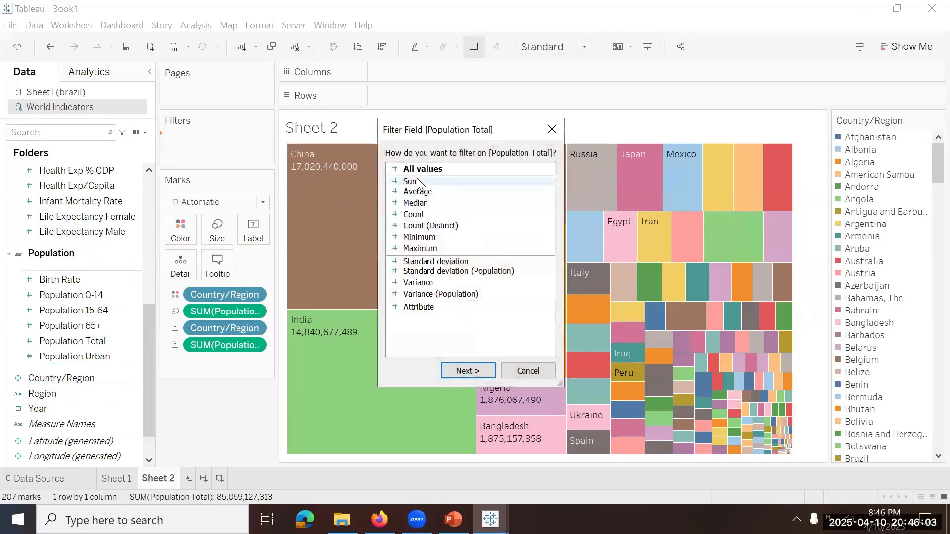
{"action": "left_click", "coordinate": [418, 183]}
{"action": "left_click", "coordinate": [459, 371]}
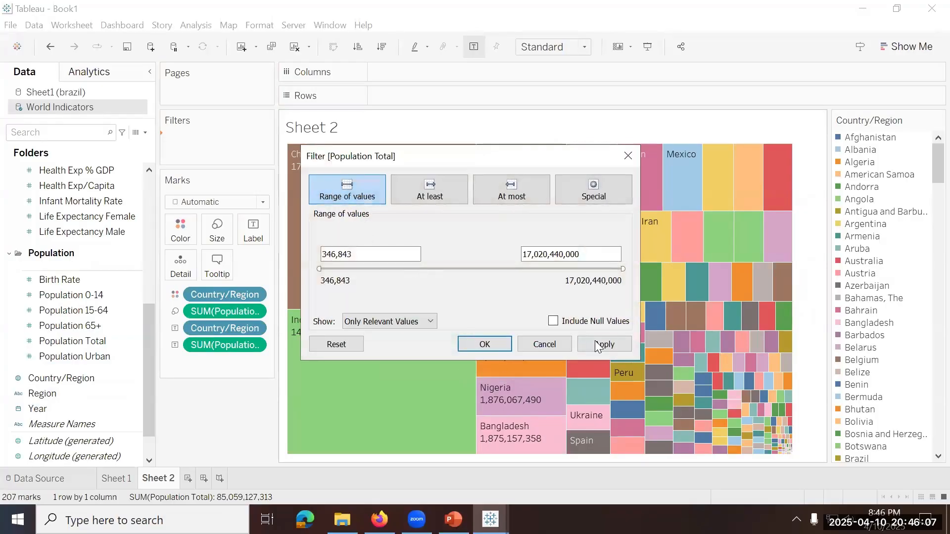
{"action": "left_click", "coordinate": [597, 346]}
{"action": "left_click", "coordinate": [499, 342]}
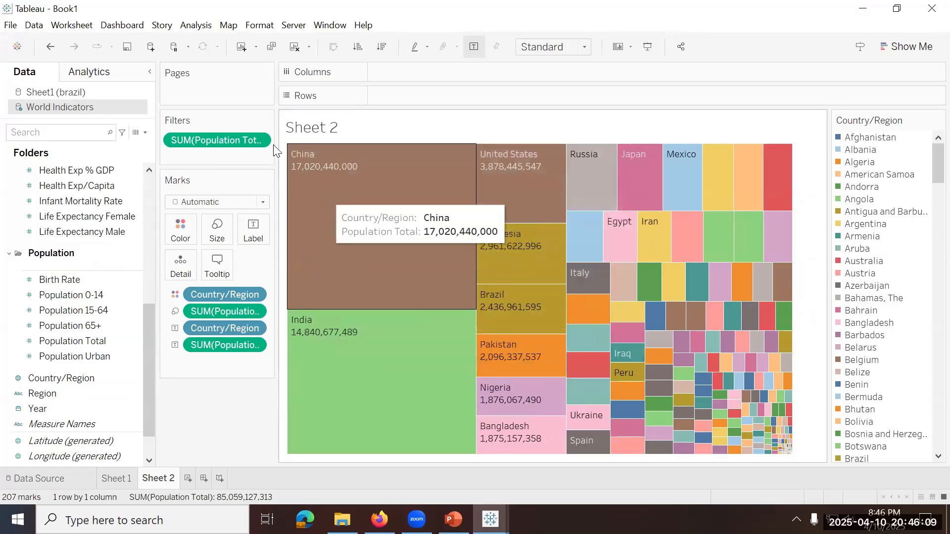
{"action": "left_click", "coordinate": [258, 143]}
{"action": "left_click", "coordinate": [247, 178]}
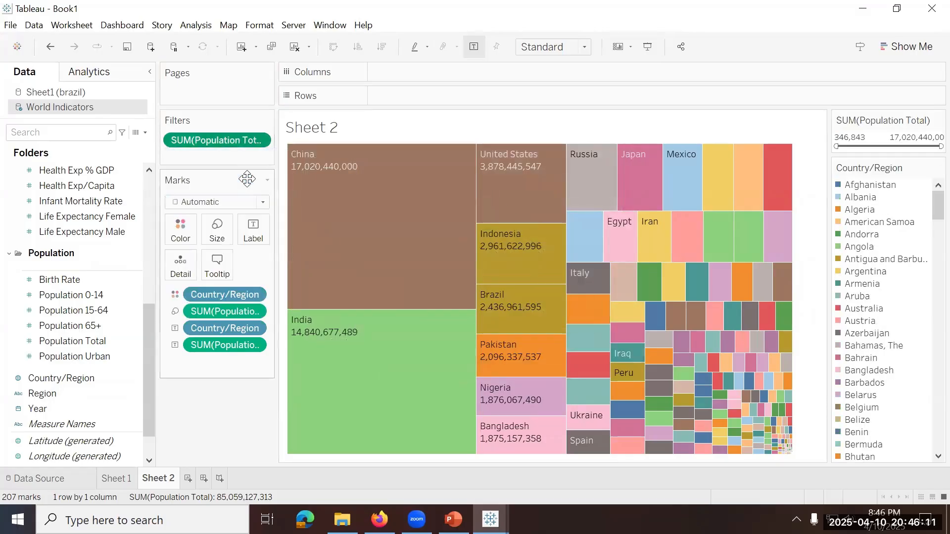
Step: In Presentation Mode, cap the population slider at 918,096,964 to drop China and India, then exit
{"action": "left_click", "coordinate": [647, 46]}
{"action": "left_click_drag", "start_coordinate": [836, 37], "coordinate": [868, 38]}
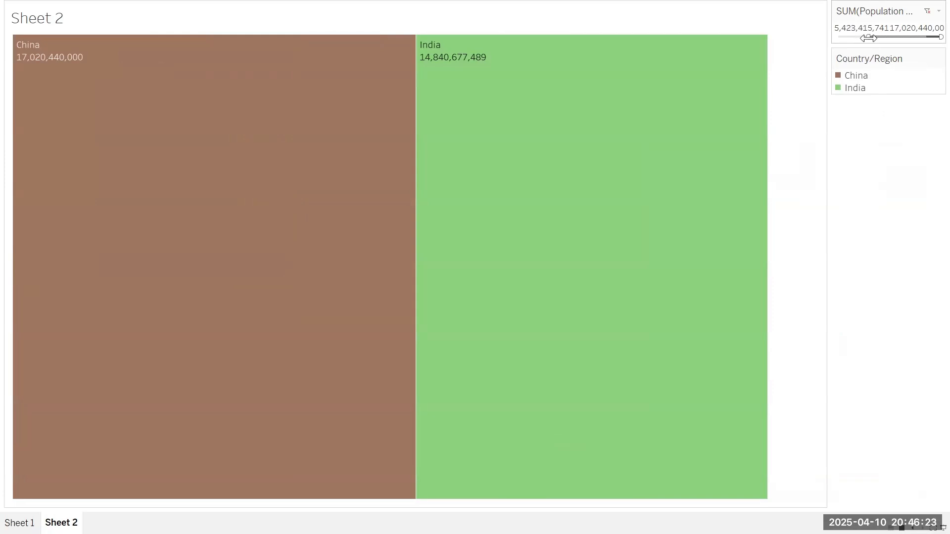
{"action": "left_click_drag", "start_coordinate": [869, 38], "coordinate": [835, 39]}
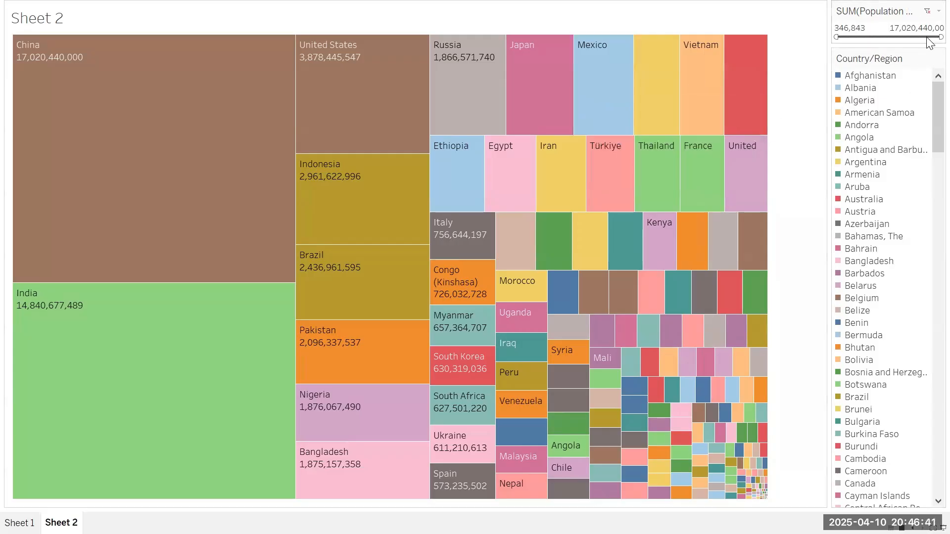
{"action": "left_click_drag", "start_coordinate": [941, 37], "coordinate": [845, 38]}
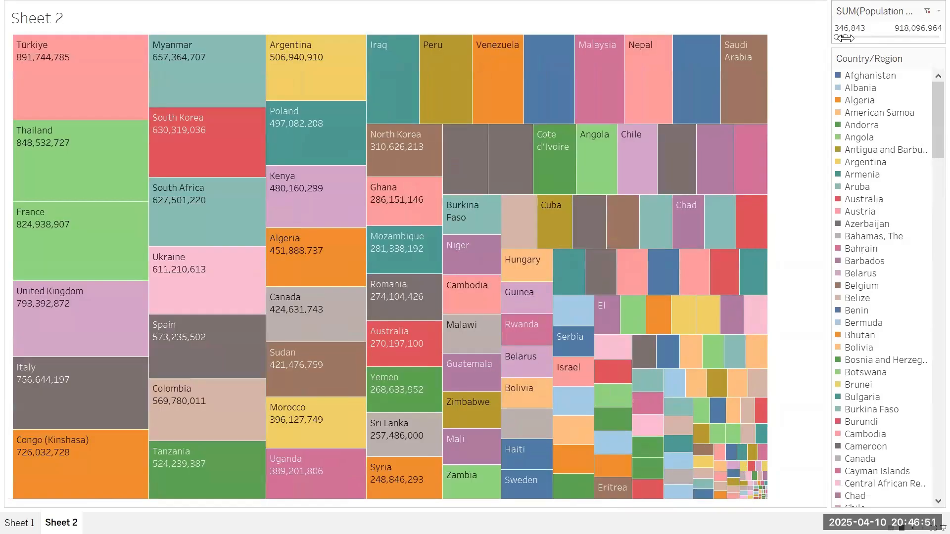
{"action": "key", "text": "Escape"}
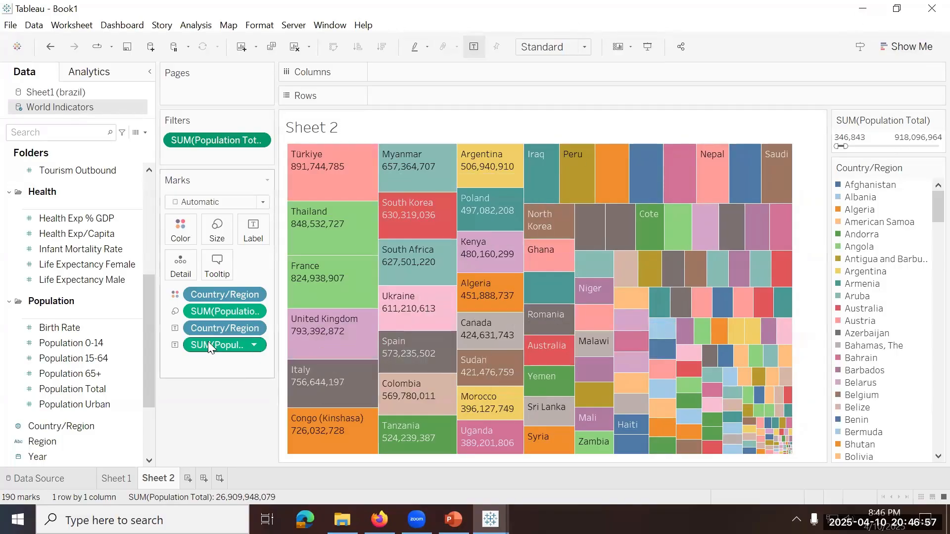
Step: Move the population slider's upper handle back to 17,020,440,000 so all 207 countries return
{"action": "scroll", "coordinate": [92, 310], "scroll_direction": "up", "scroll_amount": 1}
{"action": "left_click", "coordinate": [92, 310]}
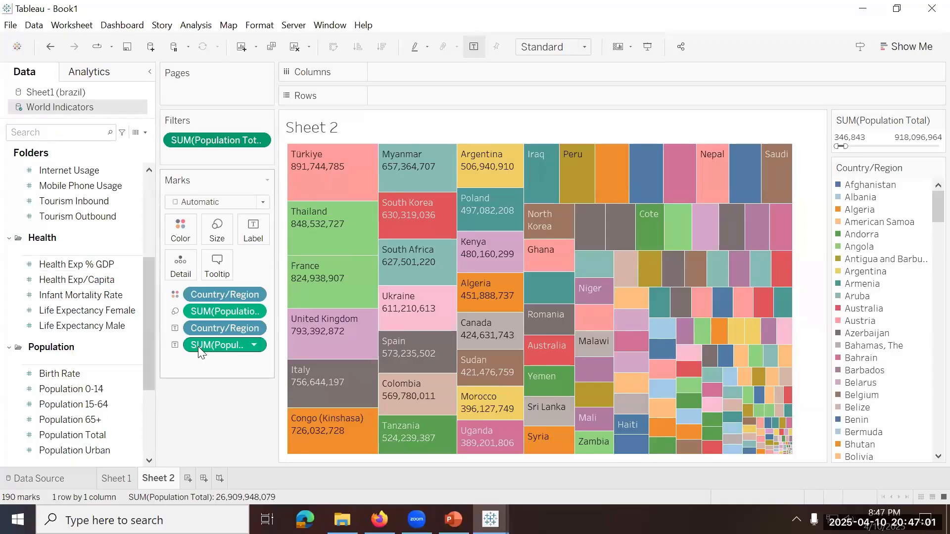
{"action": "mouse_move", "coordinate": [394, 402]}
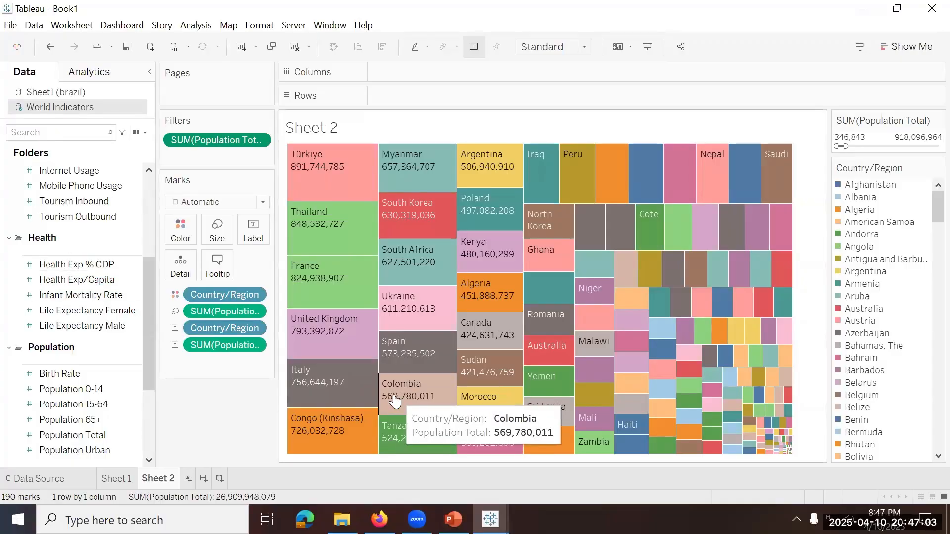
{"action": "mouse_move", "coordinate": [358, 204]}
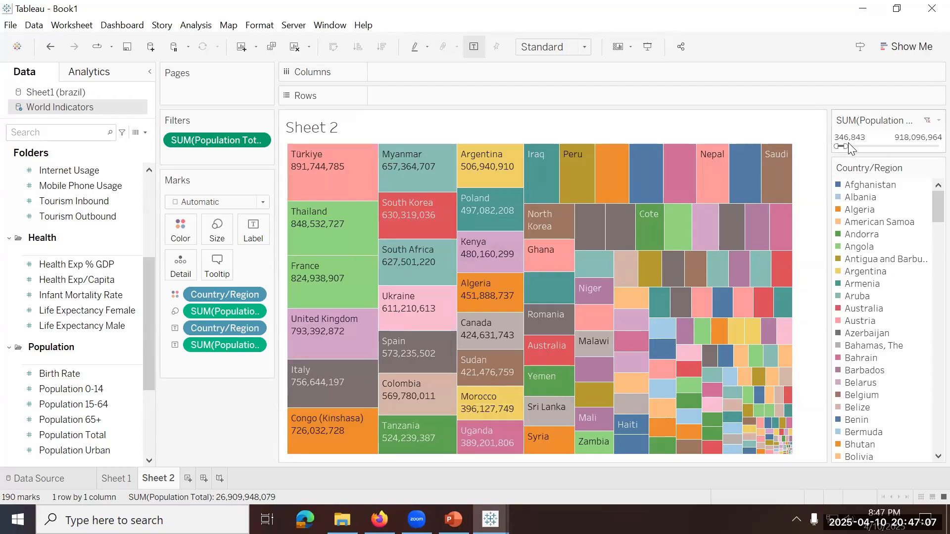
{"action": "left_click_drag", "start_coordinate": [844, 147], "coordinate": [928, 149]}
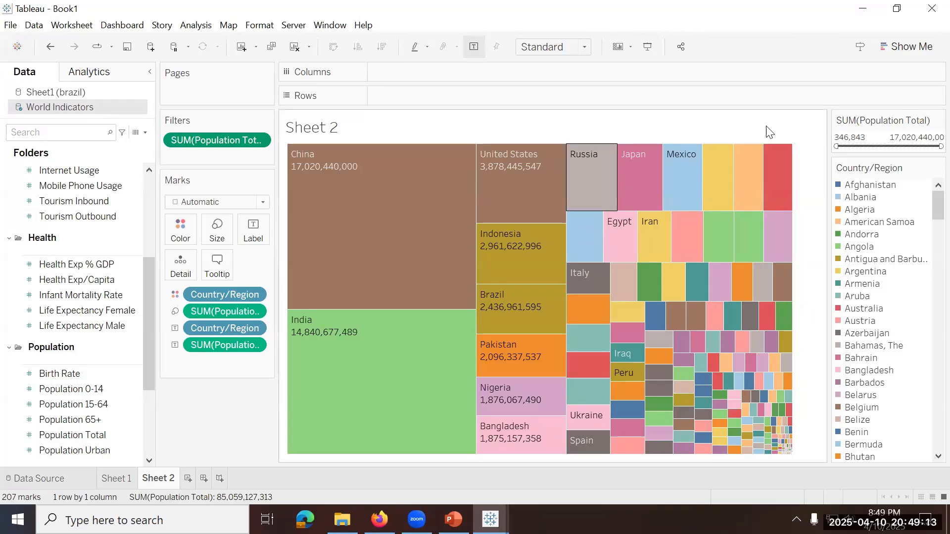
Step: Switch to Firefox and search the web for 'finviz sp500'
{"action": "mouse_move", "coordinate": [685, 237]}
{"action": "left_click", "coordinate": [380, 520]}
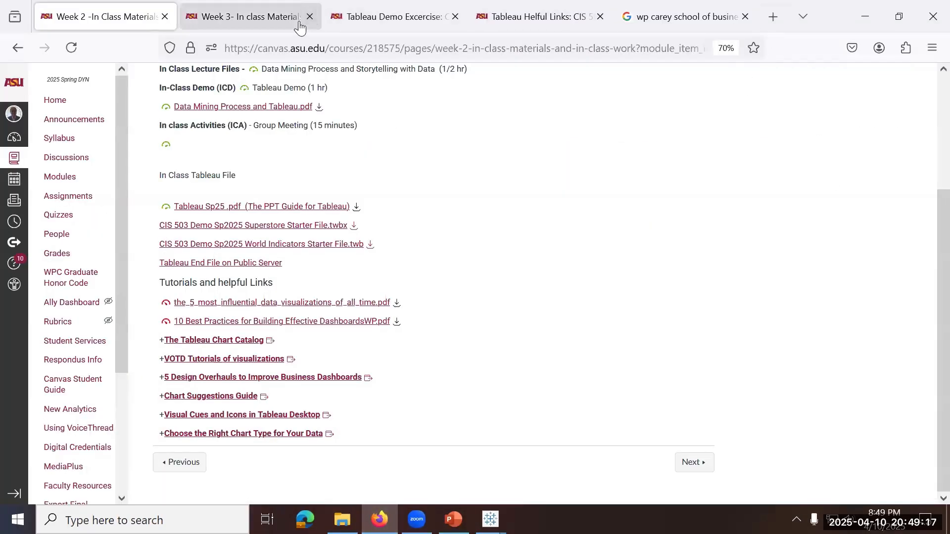
{"action": "left_click", "coordinate": [270, 18]}
{"action": "left_click", "coordinate": [271, 43]}
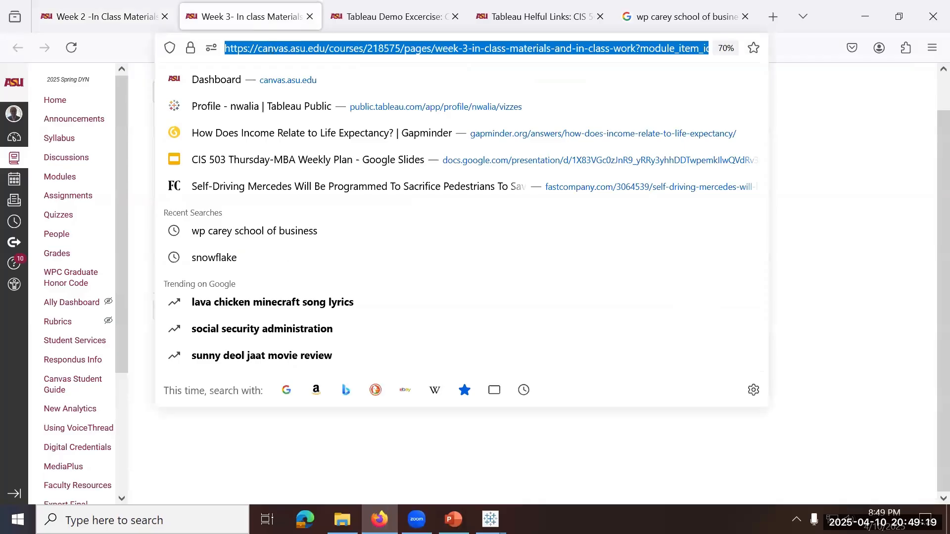
{"action": "type", "text": "finviz"}
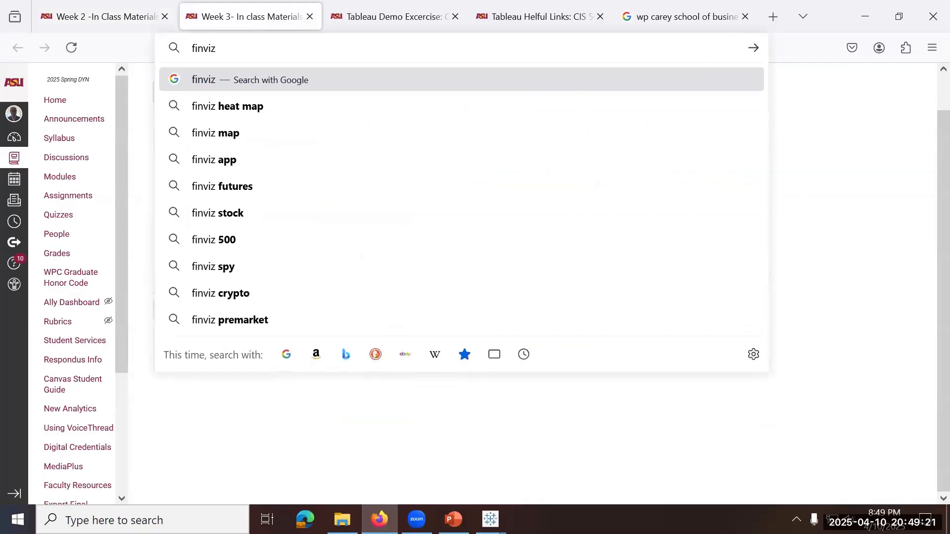
{"action": "type", "text": " sp500"}
{"action": "key", "text": "Return"}
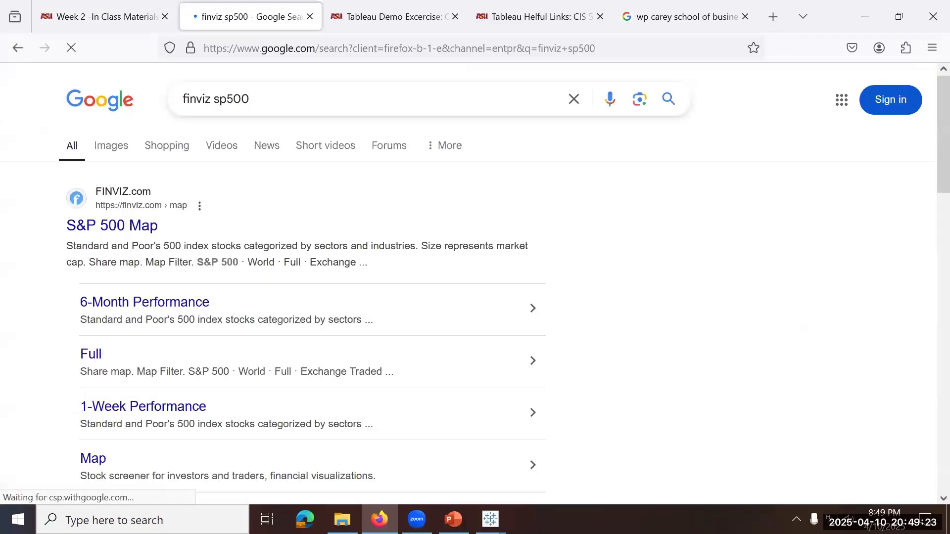
Step: Open Finviz's S&P 500 map, colour it by 1-Year Performance, then minimize Firefox
{"action": "left_click", "coordinate": [141, 227]}
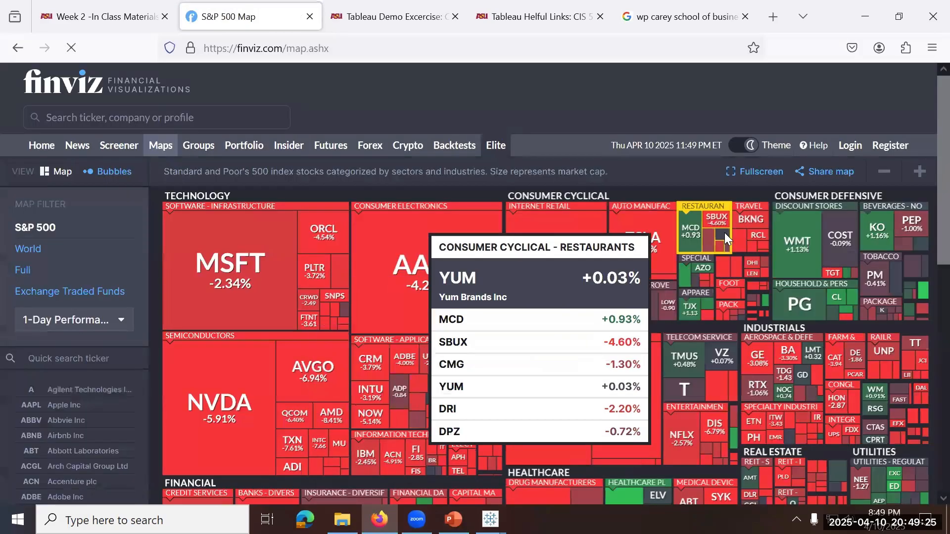
{"action": "scroll", "coordinate": [926, 168], "scroll_direction": "down", "scroll_amount": 3}
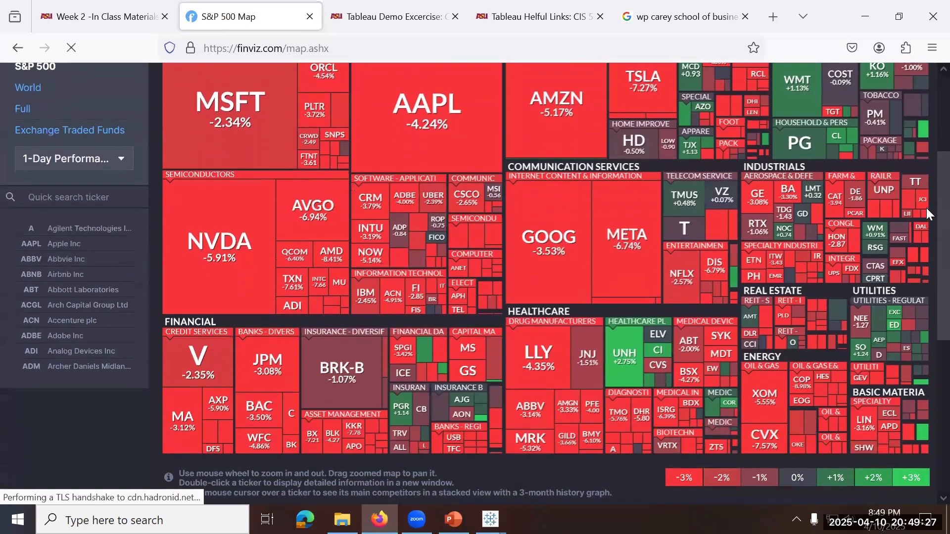
{"action": "scroll", "coordinate": [926, 186], "scroll_direction": "up", "scroll_amount": 1}
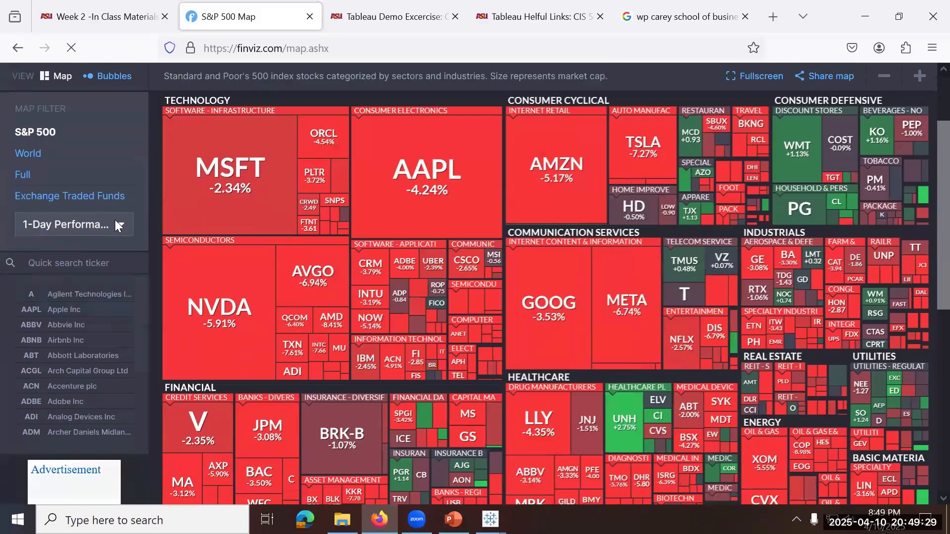
{"action": "left_click", "coordinate": [115, 219]}
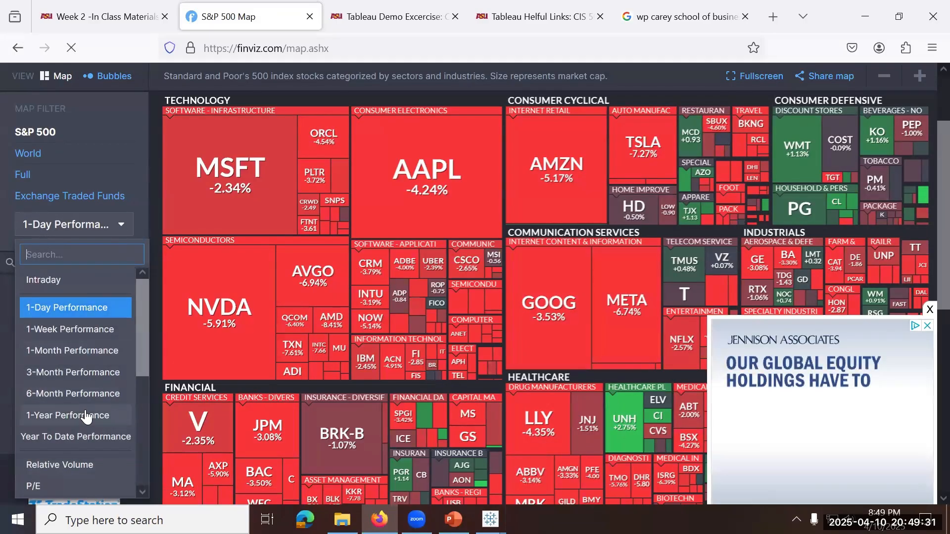
{"action": "left_click", "coordinate": [82, 412]}
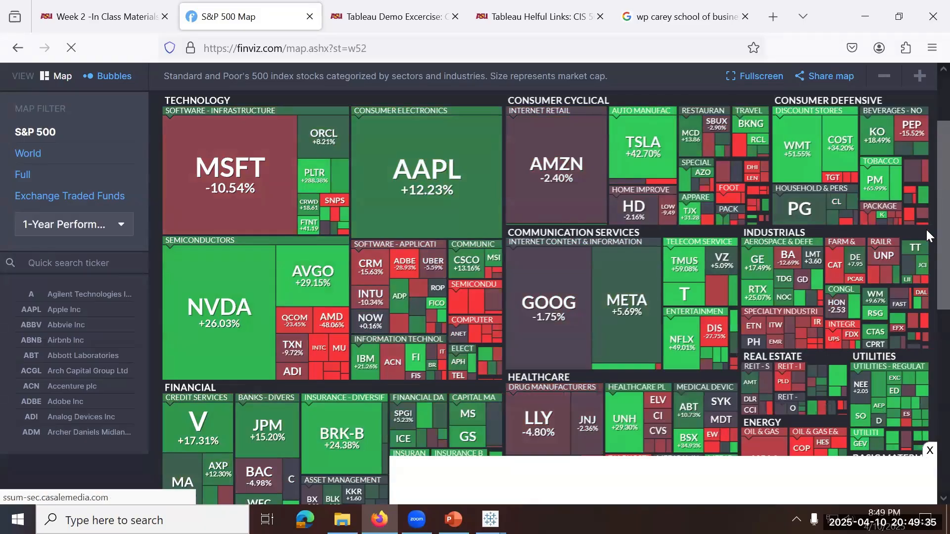
{"action": "scroll", "coordinate": [926, 229], "scroll_direction": "down", "scroll_amount": 2}
{"action": "scroll", "coordinate": [927, 252], "scroll_direction": "up", "scroll_amount": 1}
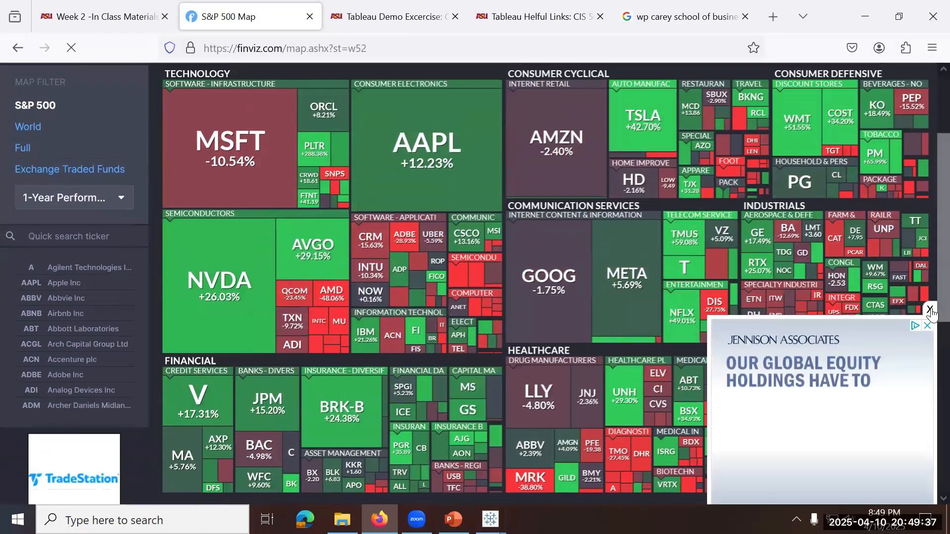
{"action": "scroll", "coordinate": [927, 184], "scroll_direction": "up", "scroll_amount": 1}
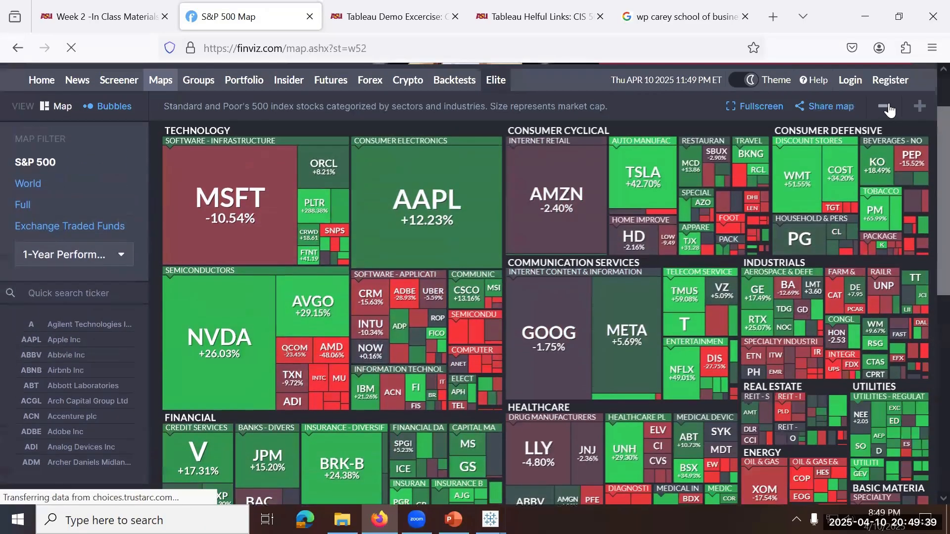
{"action": "scroll", "coordinate": [926, 176], "scroll_direction": "down", "scroll_amount": 1}
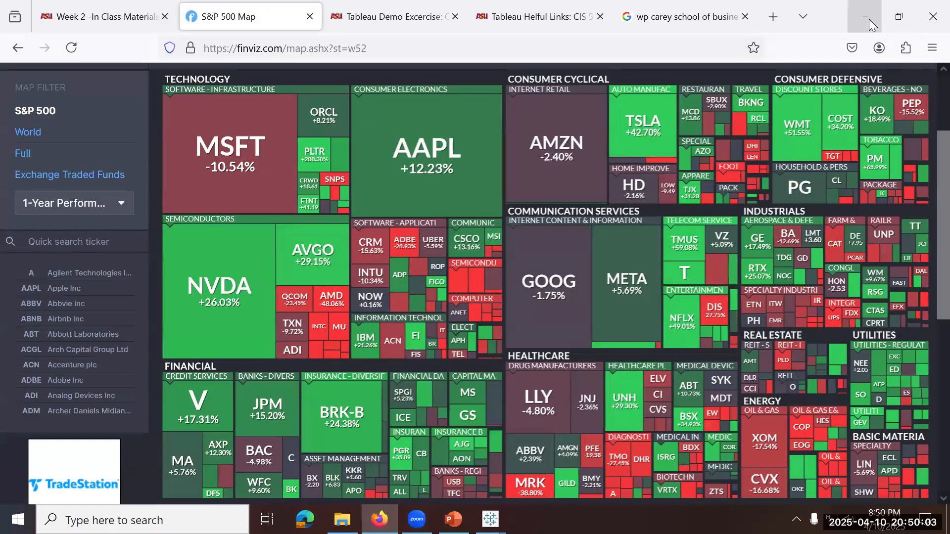
{"action": "left_click", "coordinate": [867, 19]}
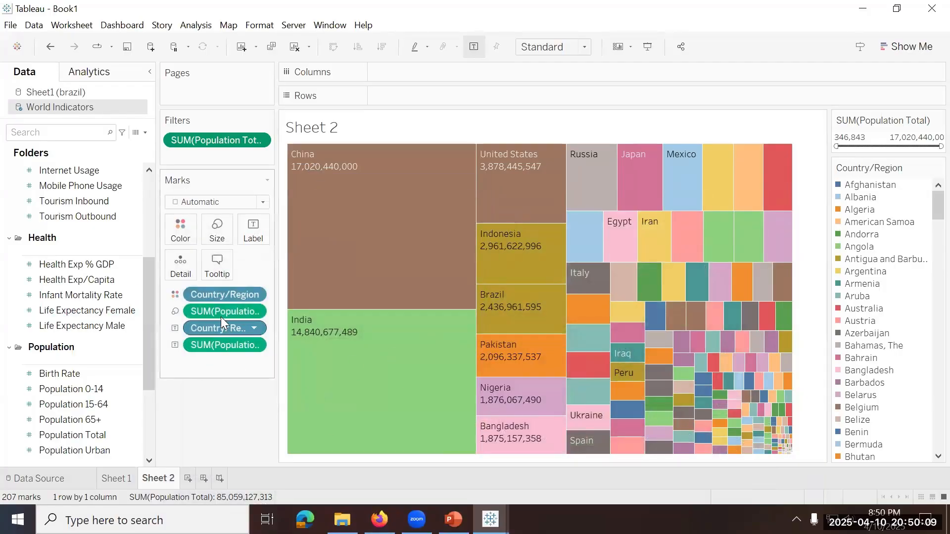
{"action": "left_click", "coordinate": [253, 310]}
{"action": "left_click", "coordinate": [170, 409]}
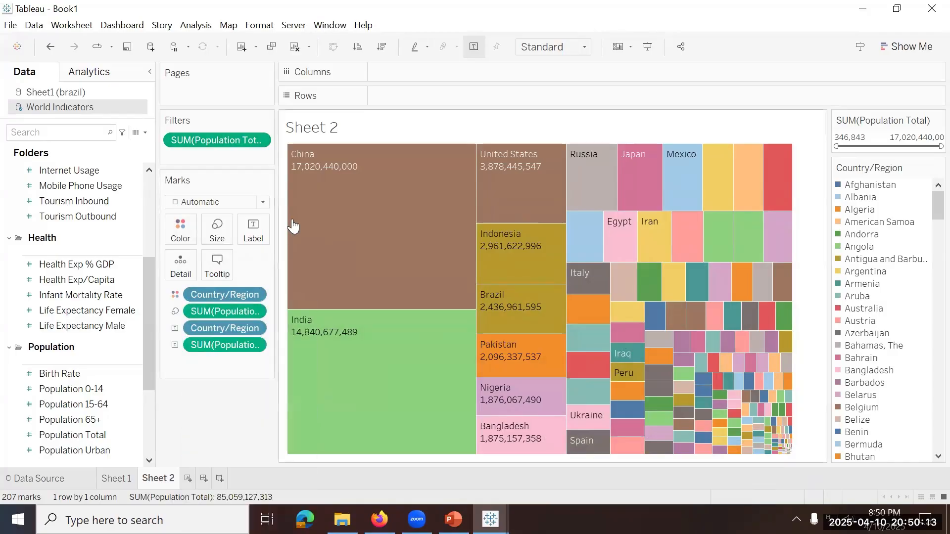
{"action": "mouse_move", "coordinate": [300, 173]}
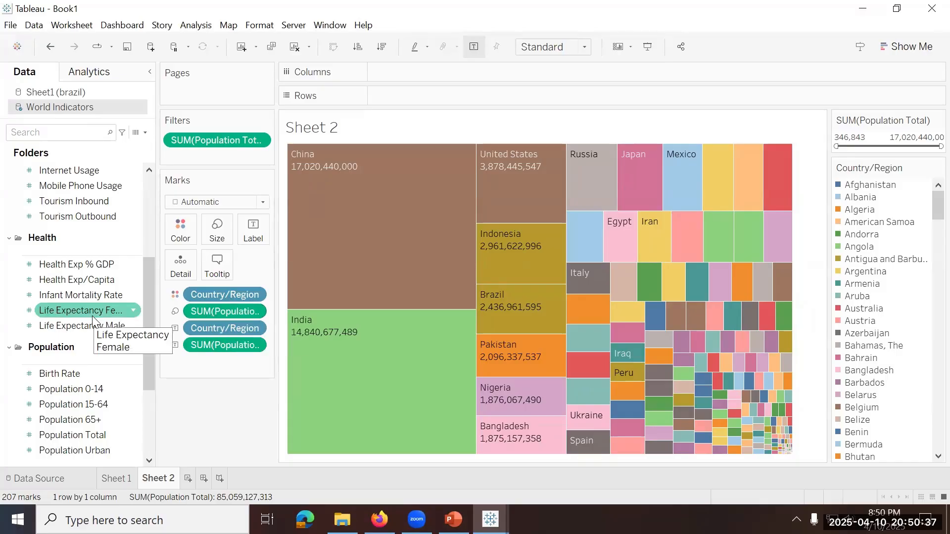
{"action": "scroll", "coordinate": [96, 317], "scroll_direction": "down", "scroll_amount": 3}
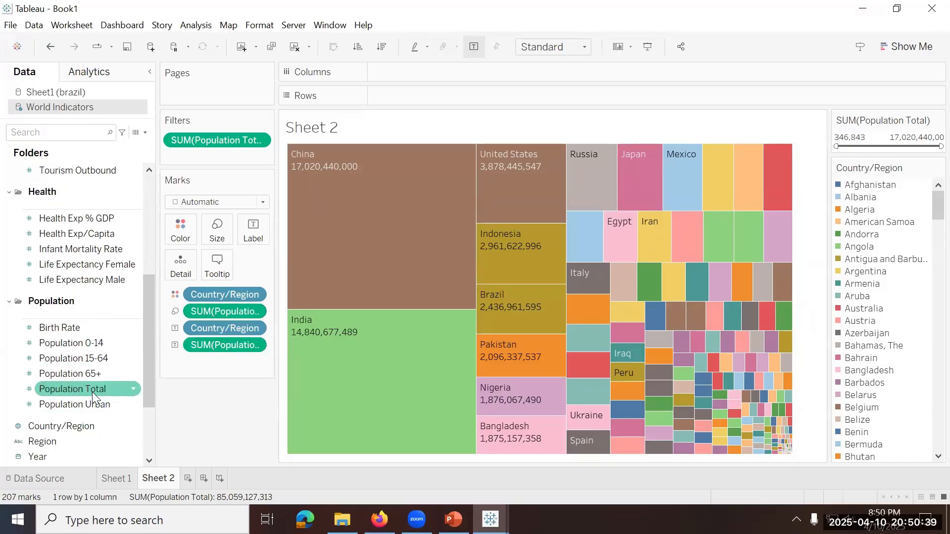
{"action": "scroll", "coordinate": [92, 390], "scroll_direction": "down", "scroll_amount": 1}
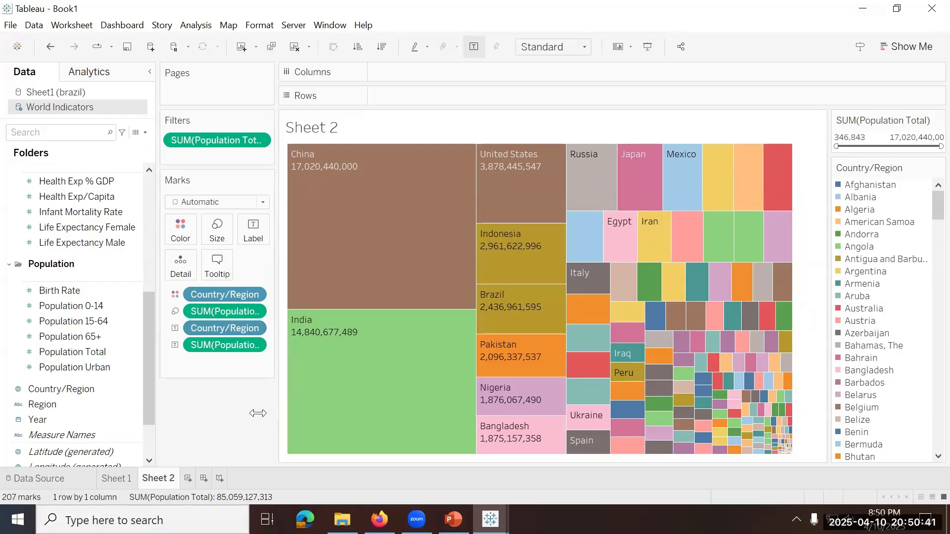
Step: Build a new Sheet 3 with horizontal bars of SUM(Population Total) for every Country/Region
{"action": "left_click", "coordinate": [188, 479]}
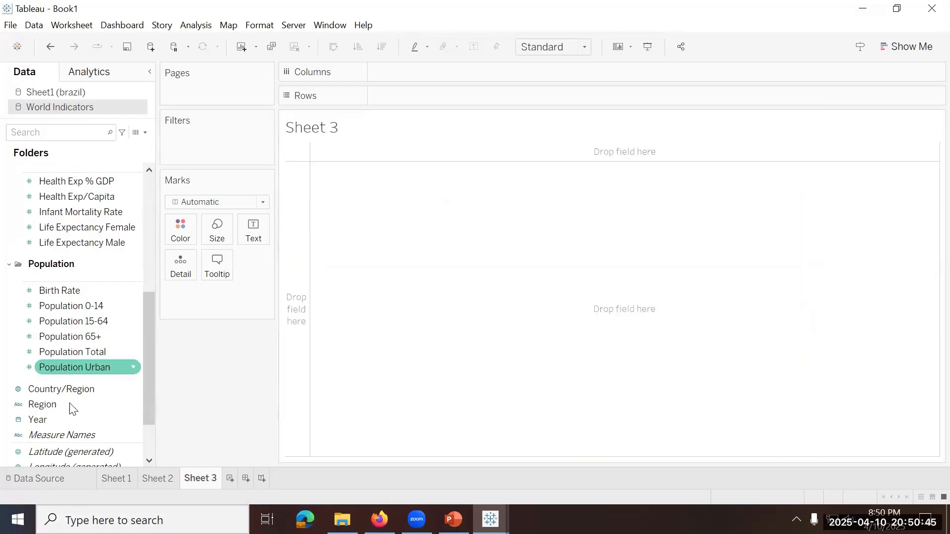
{"action": "left_click_drag", "start_coordinate": [63, 391], "coordinate": [378, 96]}
{"action": "left_click_drag", "start_coordinate": [80, 352], "coordinate": [416, 72]}
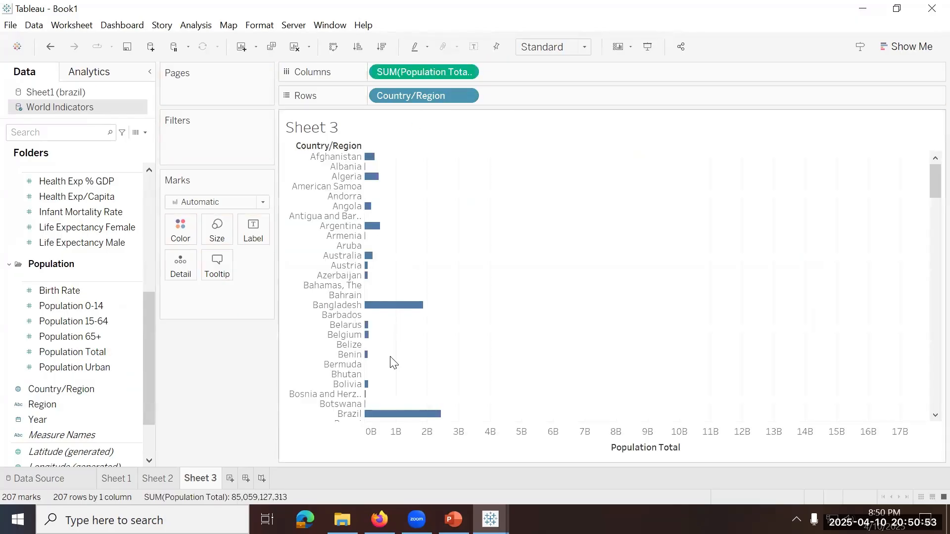
{"action": "scroll", "coordinate": [384, 302], "scroll_direction": "down", "scroll_amount": 3}
{"action": "scroll", "coordinate": [384, 307], "scroll_direction": "down", "scroll_amount": 2}
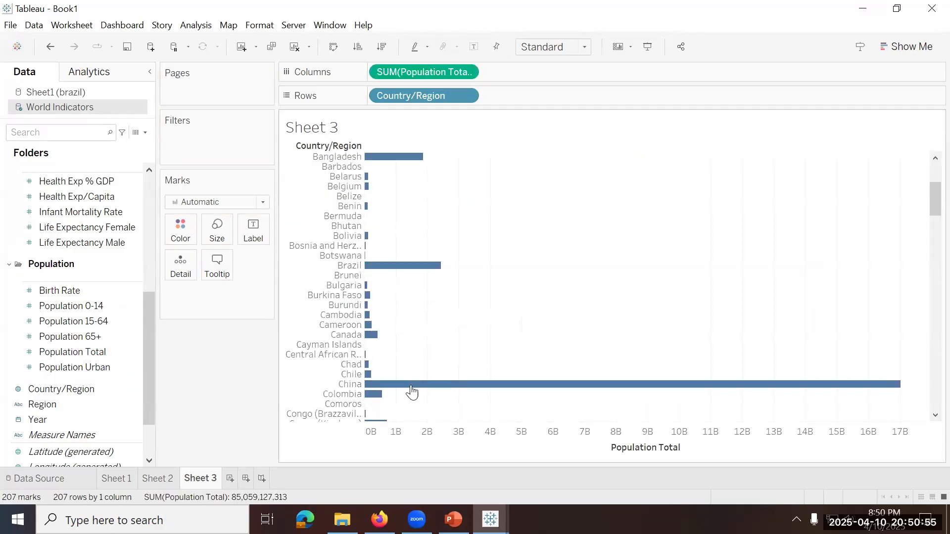
{"action": "mouse_move", "coordinate": [411, 391]}
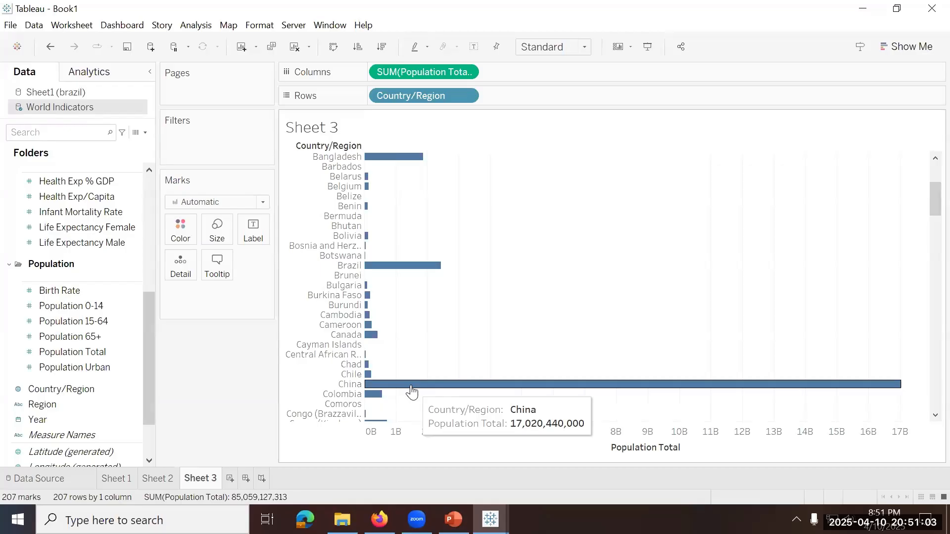
{"action": "scroll", "coordinate": [410, 390], "scroll_direction": "down", "scroll_amount": 1}
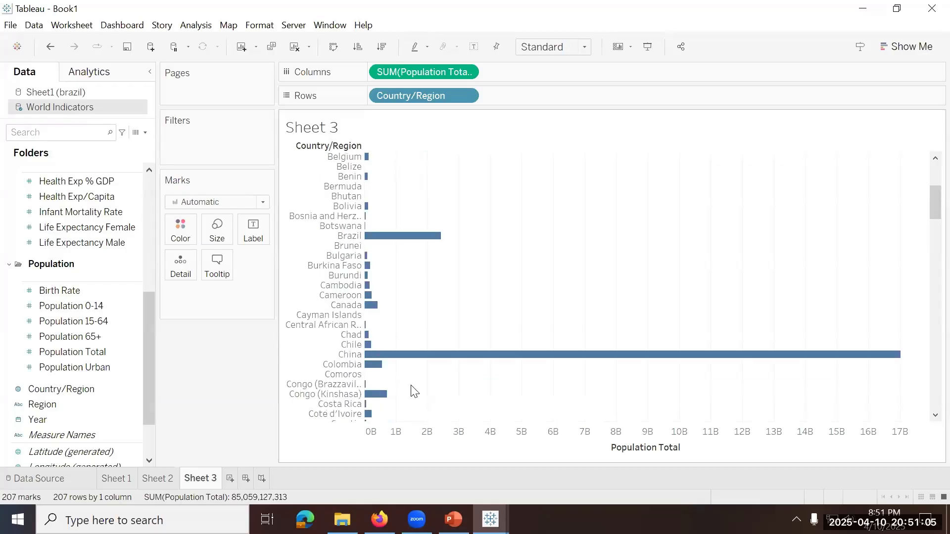
Step: Change the Sheet 3 bar chart's population measure from Sum to Average
{"action": "left_click", "coordinate": [468, 95]}
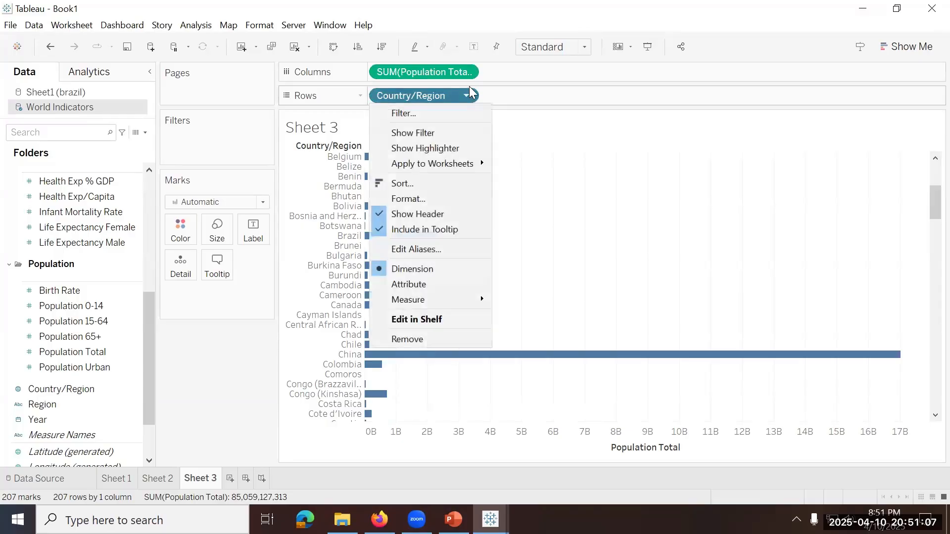
{"action": "left_click", "coordinate": [470, 74]}
{"action": "left_click", "coordinate": [467, 72]}
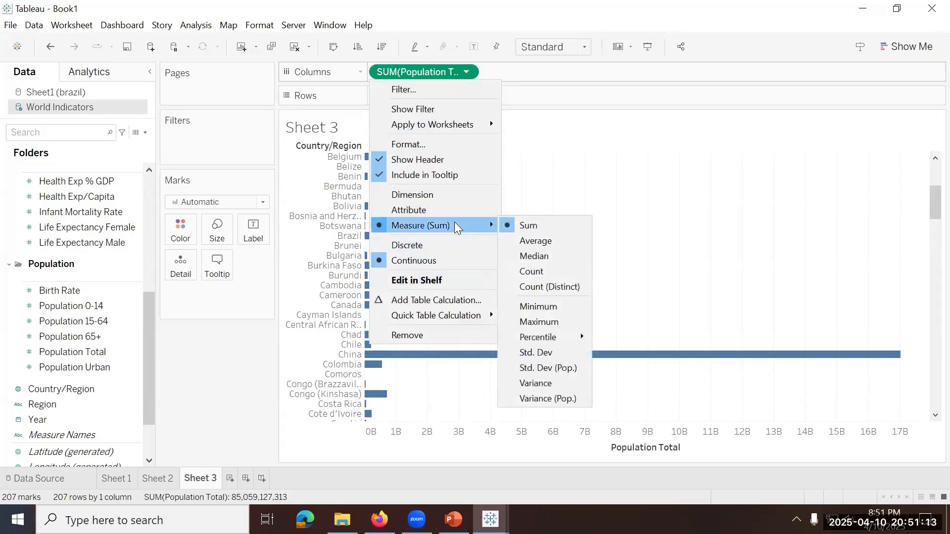
{"action": "left_click_drag", "start_coordinate": [147, 338], "coordinate": [148, 330]}
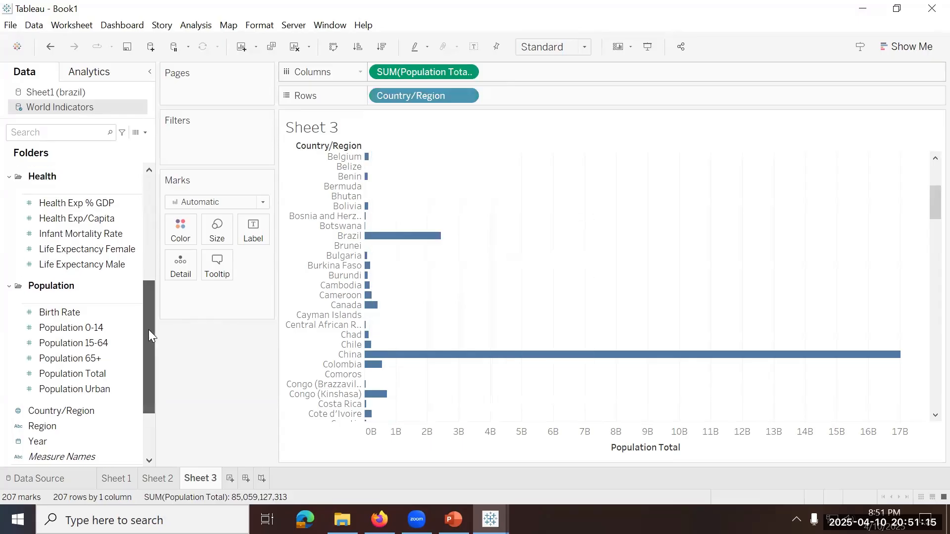
{"action": "scroll", "coordinate": [106, 348], "scroll_direction": "down", "scroll_amount": 1}
{"action": "scroll", "coordinate": [105, 348], "scroll_direction": "up", "scroll_amount": 6}
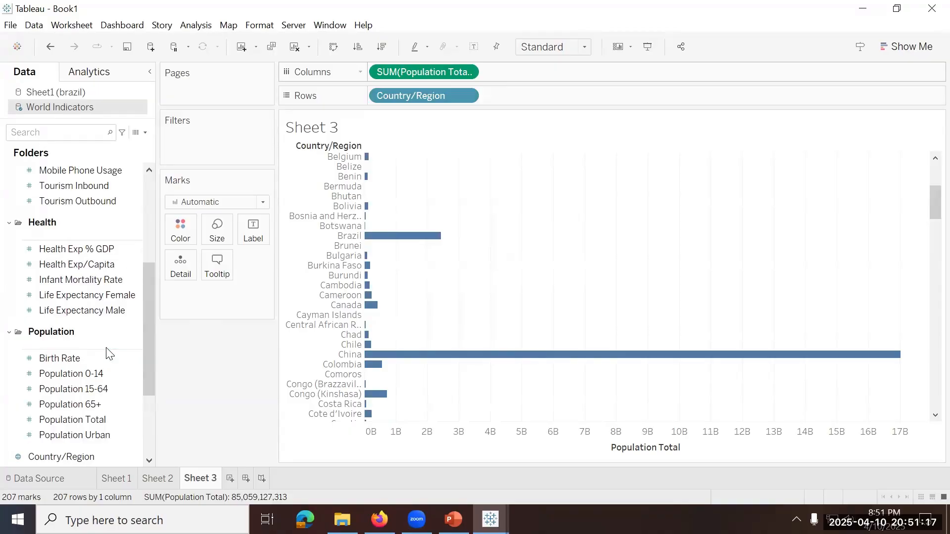
{"action": "scroll", "coordinate": [82, 304], "scroll_direction": "down", "scroll_amount": 4}
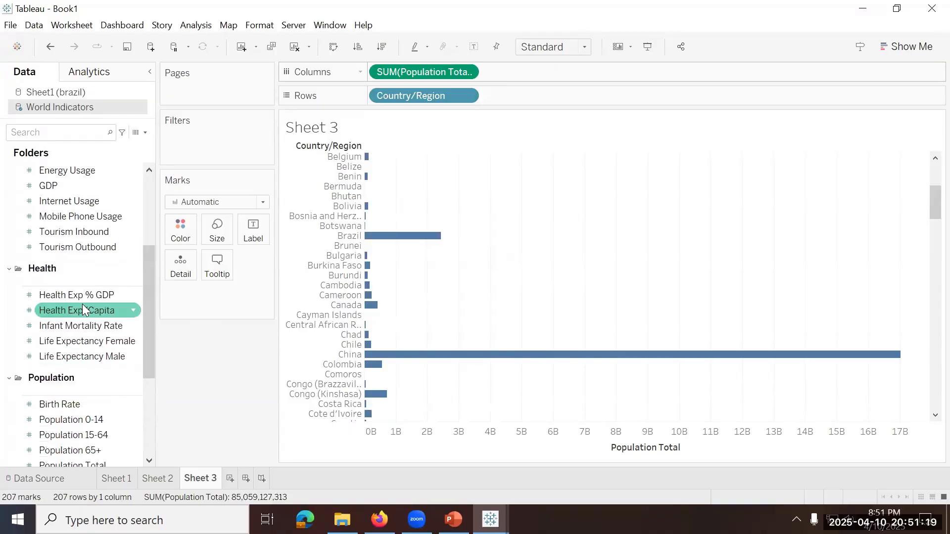
{"action": "scroll", "coordinate": [82, 304], "scroll_direction": "up", "scroll_amount": 2}
{"action": "scroll", "coordinate": [82, 304], "scroll_direction": "up", "scroll_amount": 2}
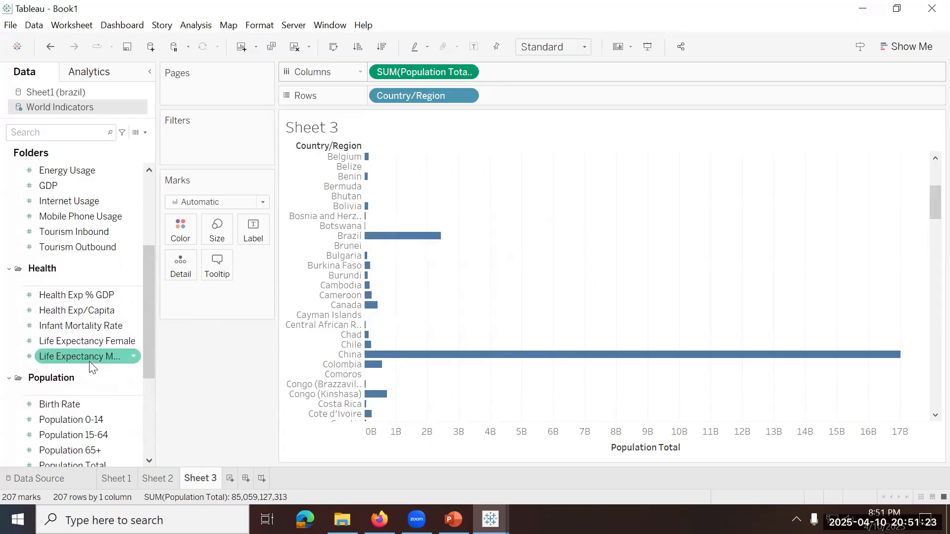
{"action": "scroll", "coordinate": [55, 345], "scroll_direction": "up", "scroll_amount": 3}
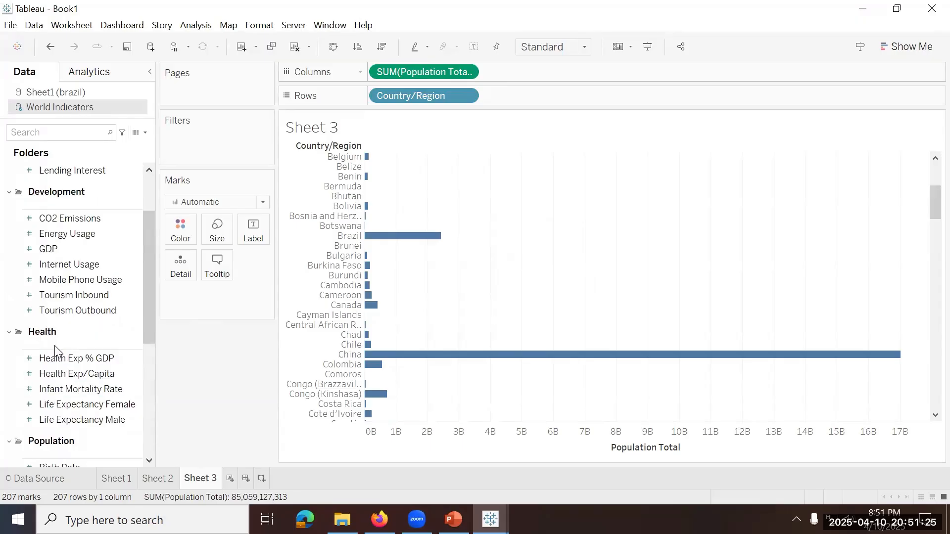
{"action": "scroll", "coordinate": [54, 346], "scroll_direction": "down", "scroll_amount": 3}
{"action": "left_click", "coordinate": [467, 73]}
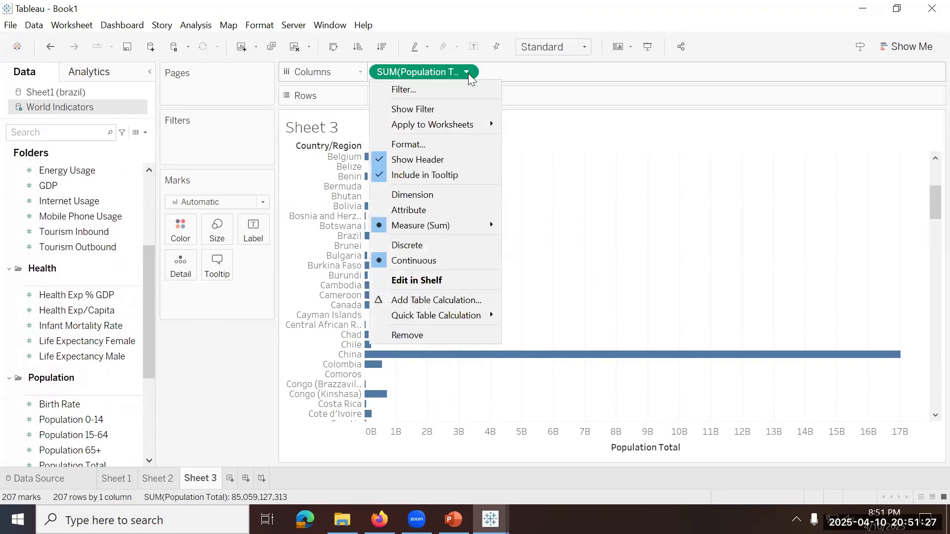
{"action": "mouse_move", "coordinate": [433, 228]}
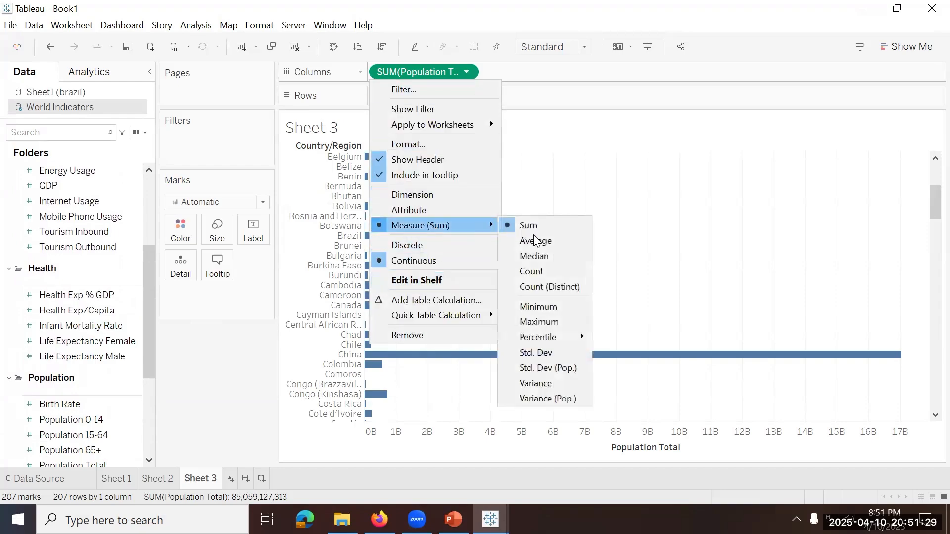
{"action": "left_click", "coordinate": [539, 241]}
{"action": "mouse_move", "coordinate": [513, 360]}
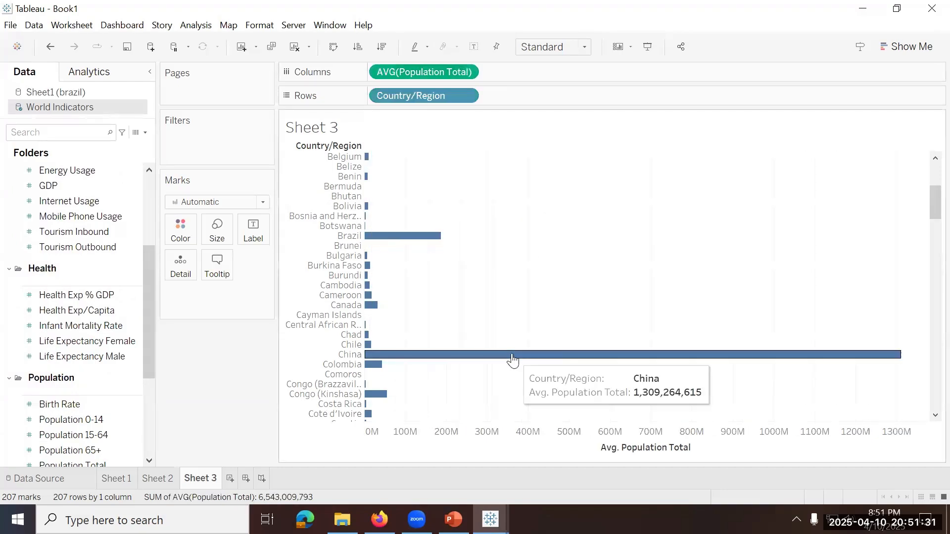
Step: Check the Country/Region pill options on Sheet 3 and close them unchanged
{"action": "left_click", "coordinate": [466, 95]}
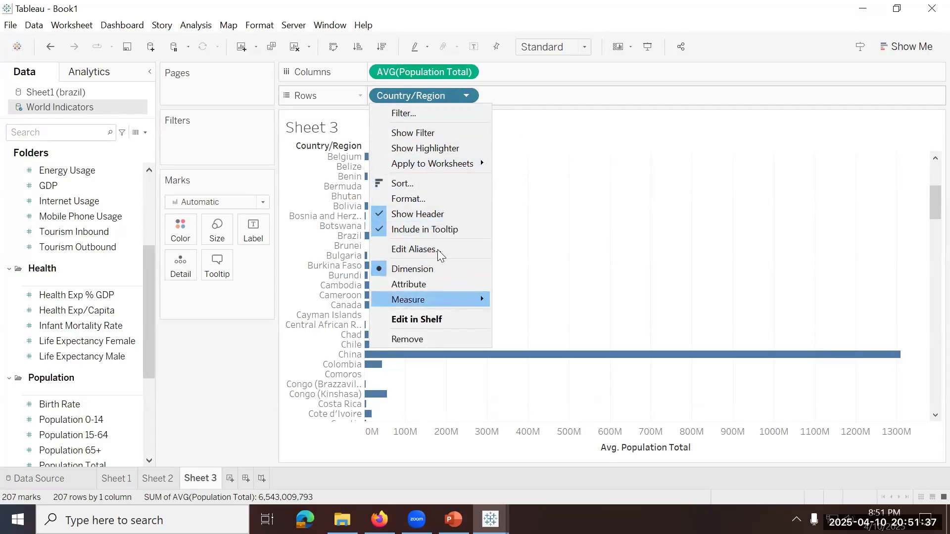
{"action": "mouse_move", "coordinate": [435, 299]}
{"action": "left_click", "coordinate": [276, 365]}
{"action": "mouse_move", "coordinate": [448, 355]}
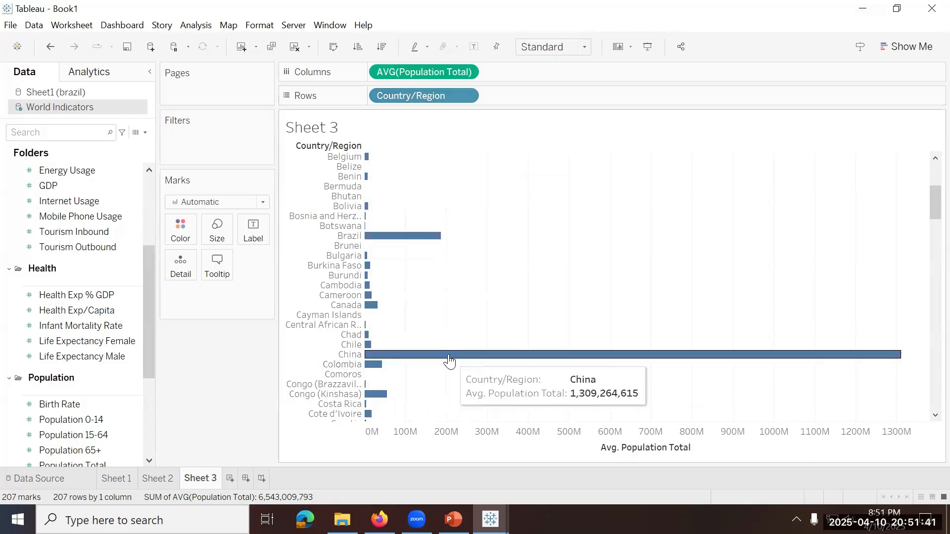
{"action": "scroll", "coordinate": [387, 284], "scroll_direction": "down", "scroll_amount": 4}
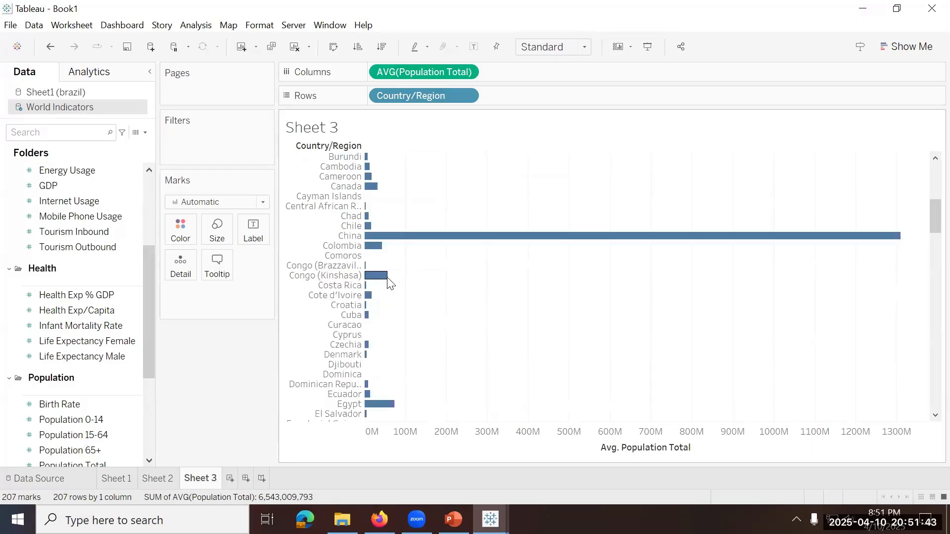
{"action": "scroll", "coordinate": [387, 284], "scroll_direction": "down", "scroll_amount": 3}
Step: On Sheet 2's treemap, size and label countries by average Population Total
{"action": "left_click", "coordinate": [116, 478]}
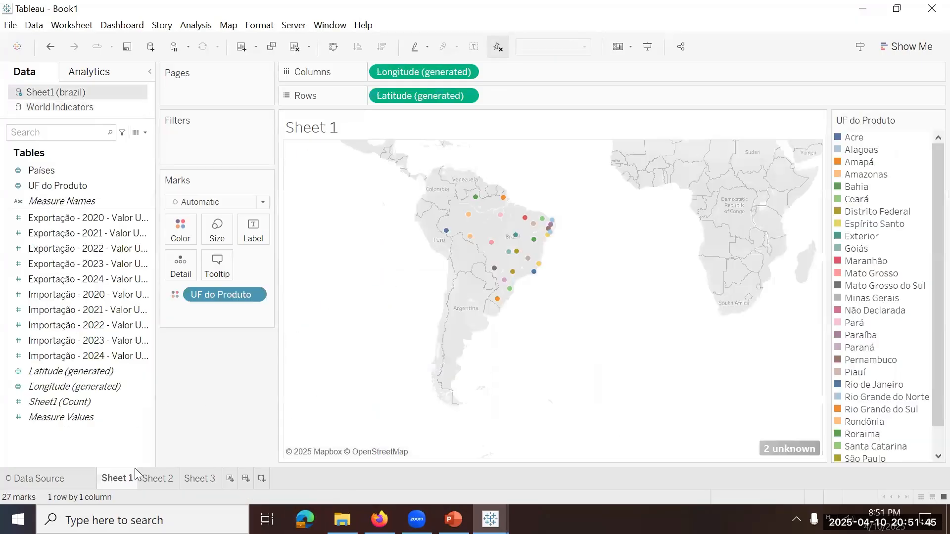
{"action": "left_click", "coordinate": [158, 478]}
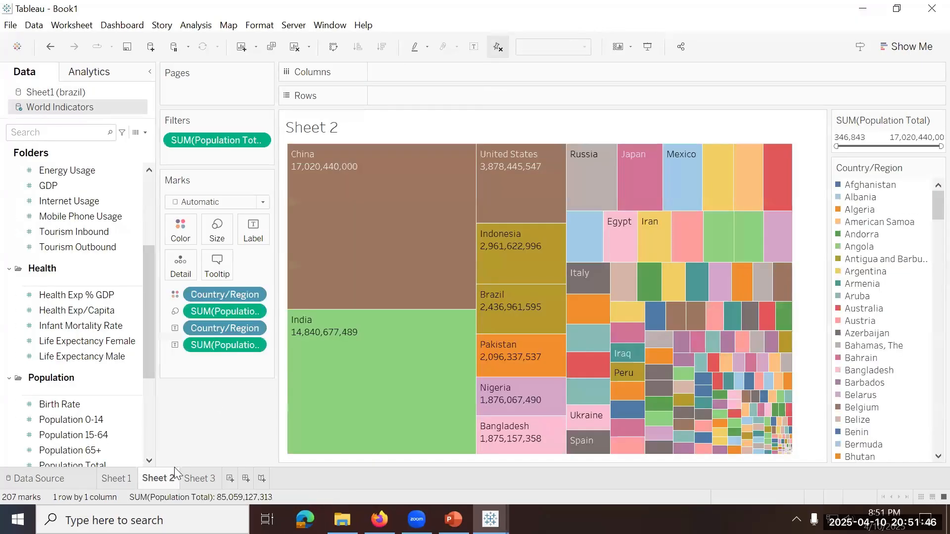
{"action": "right_click", "coordinate": [256, 311]}
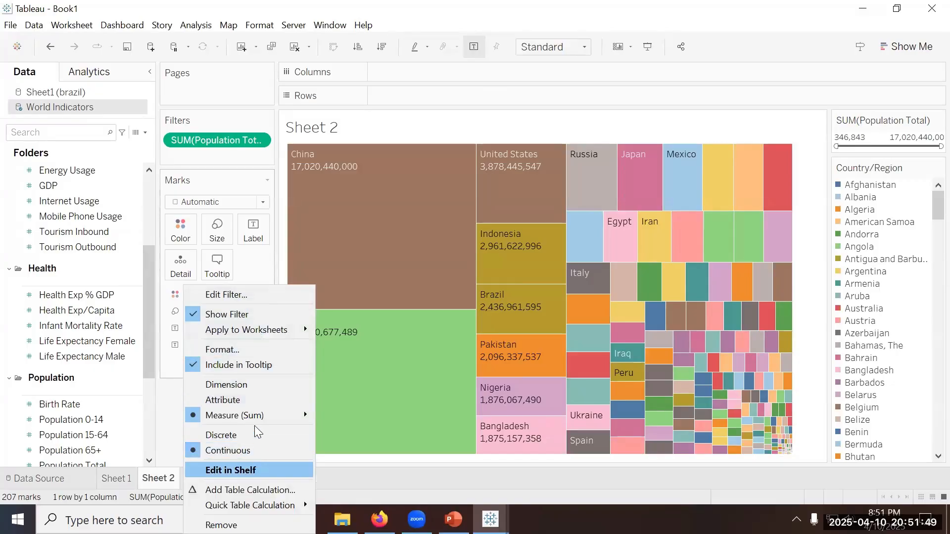
{"action": "mouse_move", "coordinate": [252, 418]}
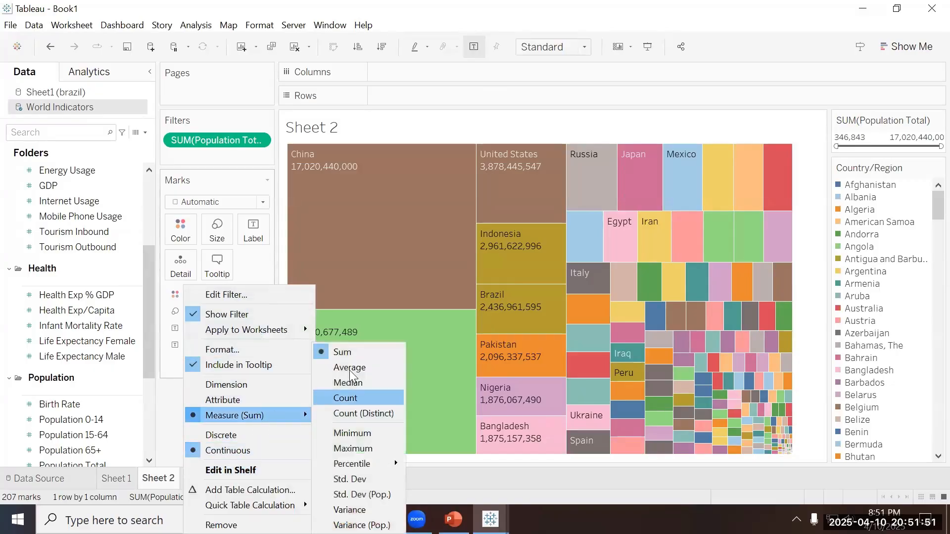
{"action": "left_click", "coordinate": [349, 369]}
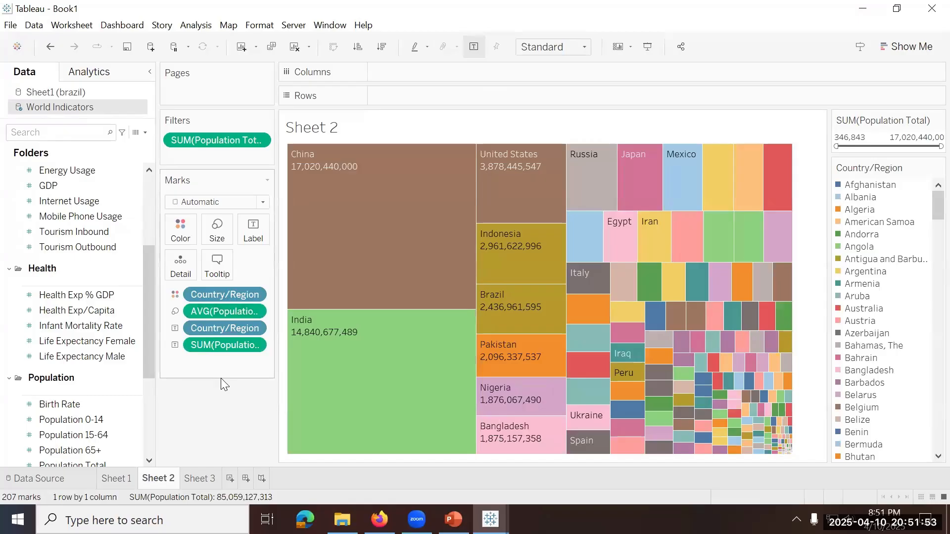
{"action": "right_click", "coordinate": [254, 346]}
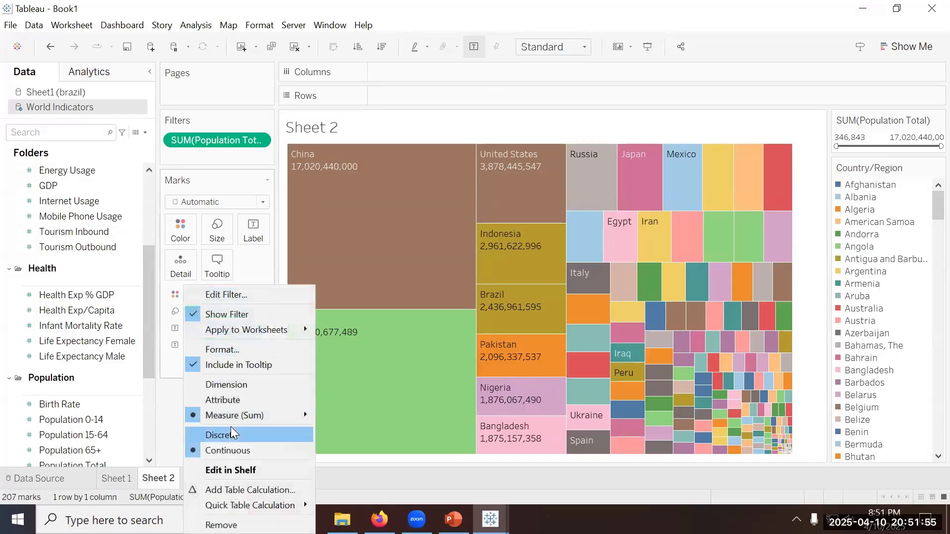
{"action": "mouse_move", "coordinate": [235, 415]}
{"action": "left_click", "coordinate": [372, 372]}
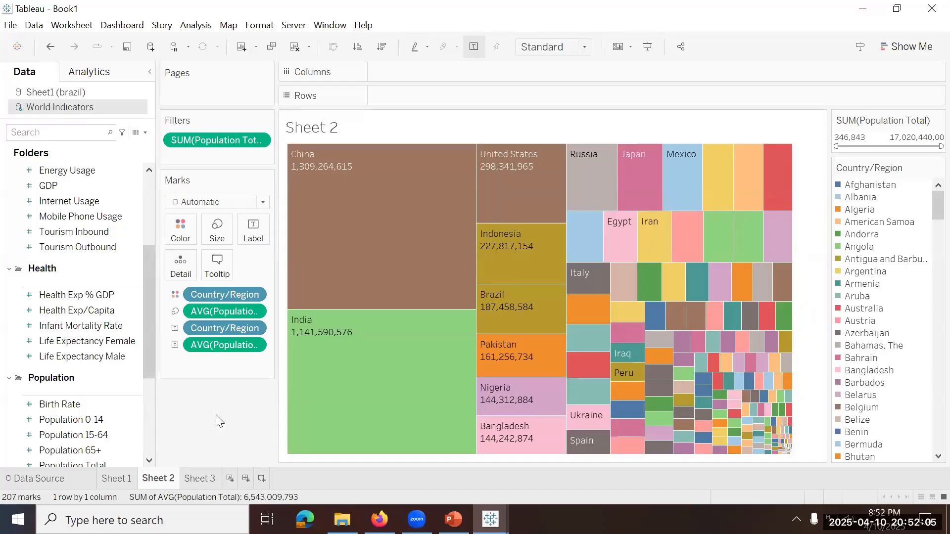
Step: Review the treemap's AVG(Population Total) options without changes and go back to Sheet 3
{"action": "left_click", "coordinate": [254, 311]}
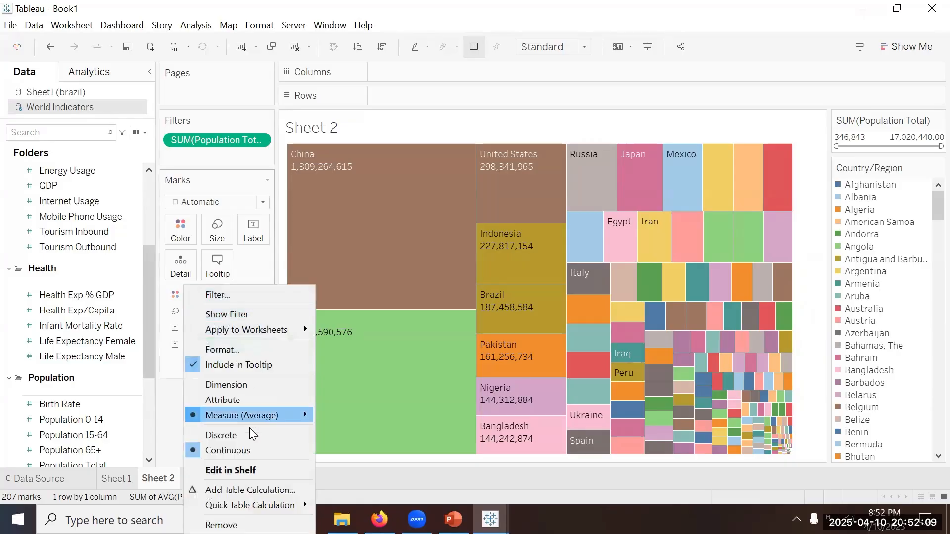
{"action": "mouse_move", "coordinate": [251, 414]}
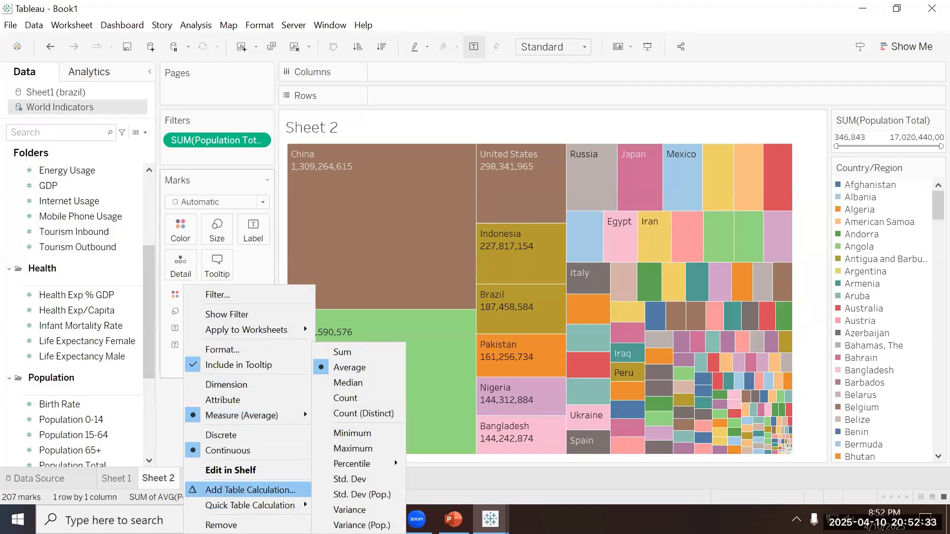
{"action": "left_click", "coordinate": [524, 501]}
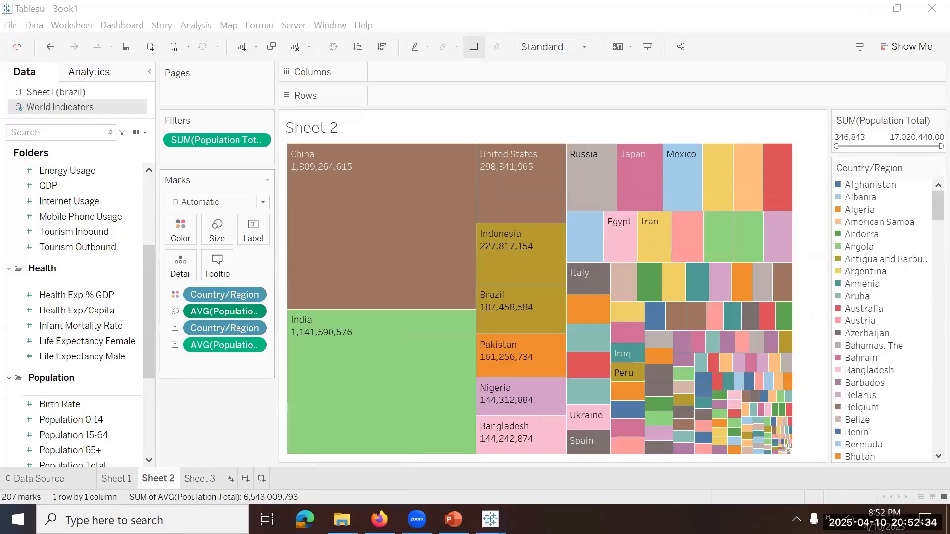
{"action": "left_click", "coordinate": [203, 472]}
Step: On a new Sheet 4, chart Life Expectancy Male as bars across Country/Region columns
{"action": "left_click", "coordinate": [231, 477]}
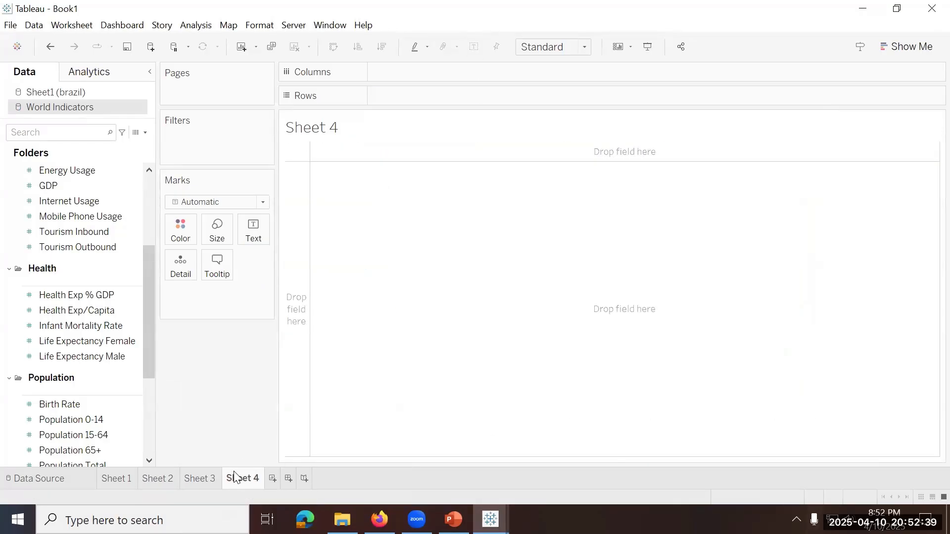
{"action": "mouse_move", "coordinate": [235, 476]}
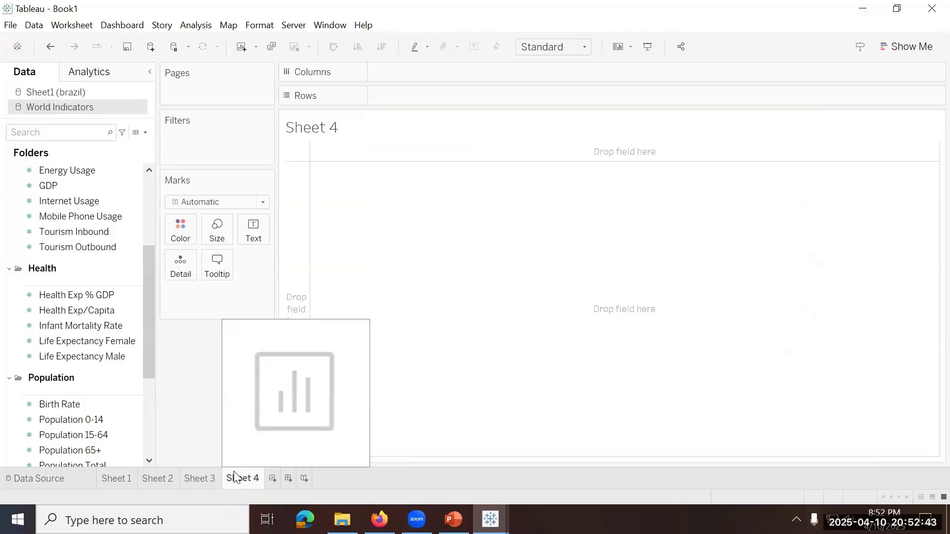
{"action": "scroll", "coordinate": [145, 287], "scroll_direction": "up", "scroll_amount": 2}
{"action": "scroll", "coordinate": [146, 292], "scroll_direction": "up", "scroll_amount": 2}
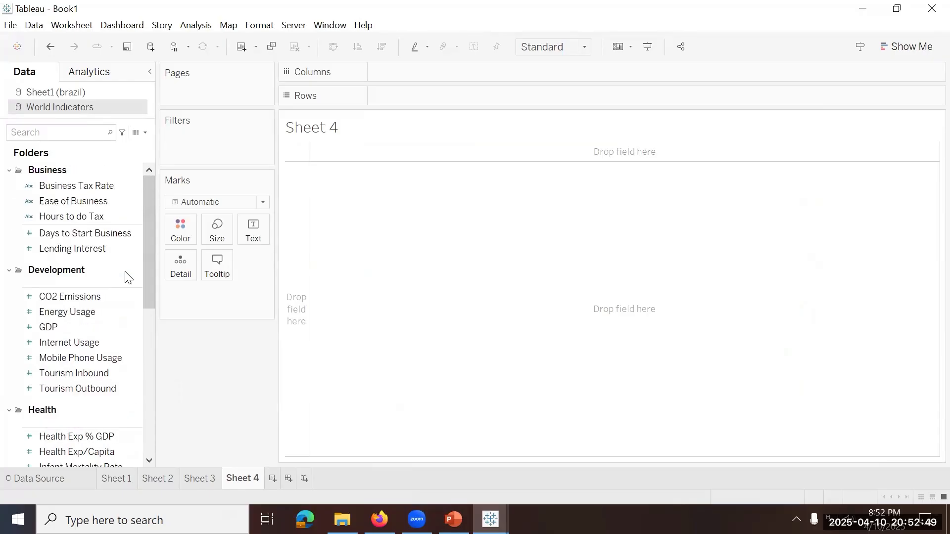
{"action": "scroll", "coordinate": [98, 298], "scroll_direction": "down", "scroll_amount": 3}
{"action": "scroll", "coordinate": [98, 298], "scroll_direction": "up", "scroll_amount": 3}
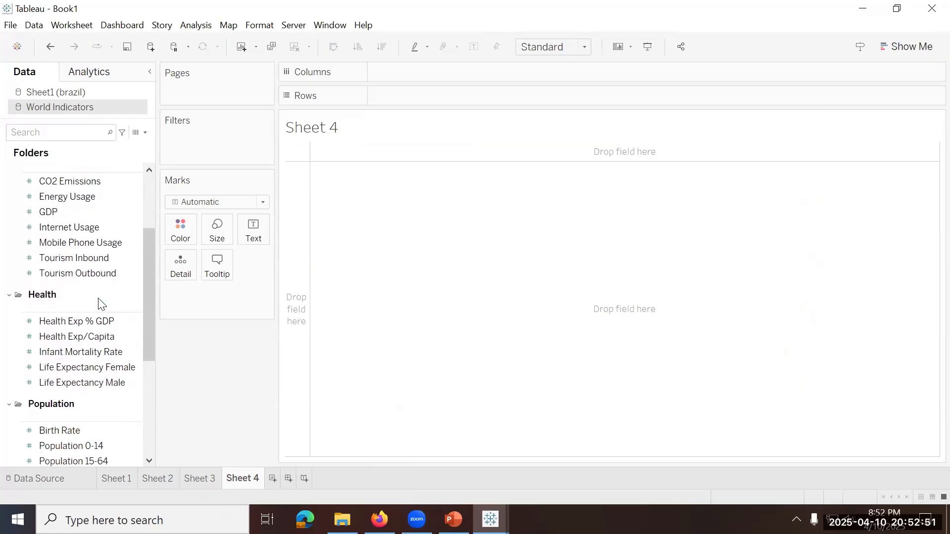
{"action": "scroll", "coordinate": [98, 298], "scroll_direction": "down", "scroll_amount": 6}
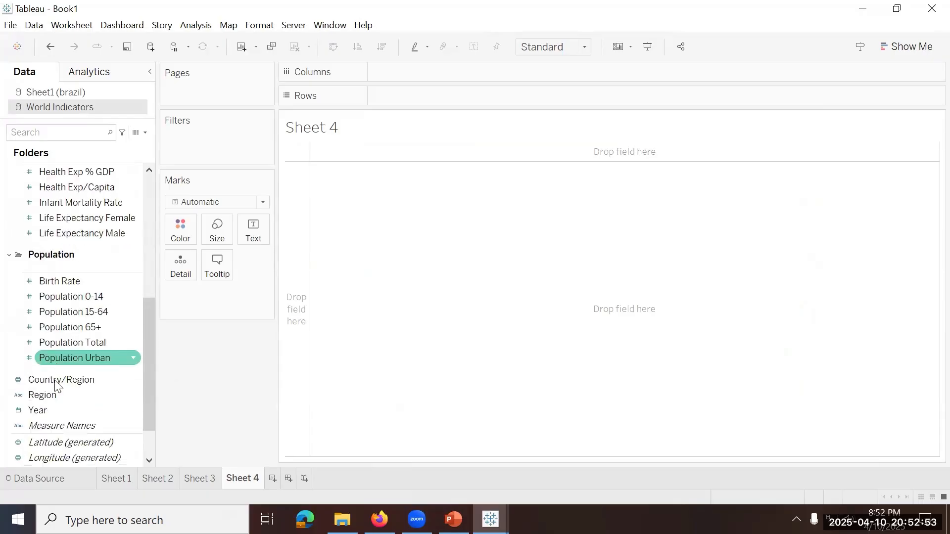
{"action": "left_click_drag", "start_coordinate": [57, 381], "coordinate": [390, 75]}
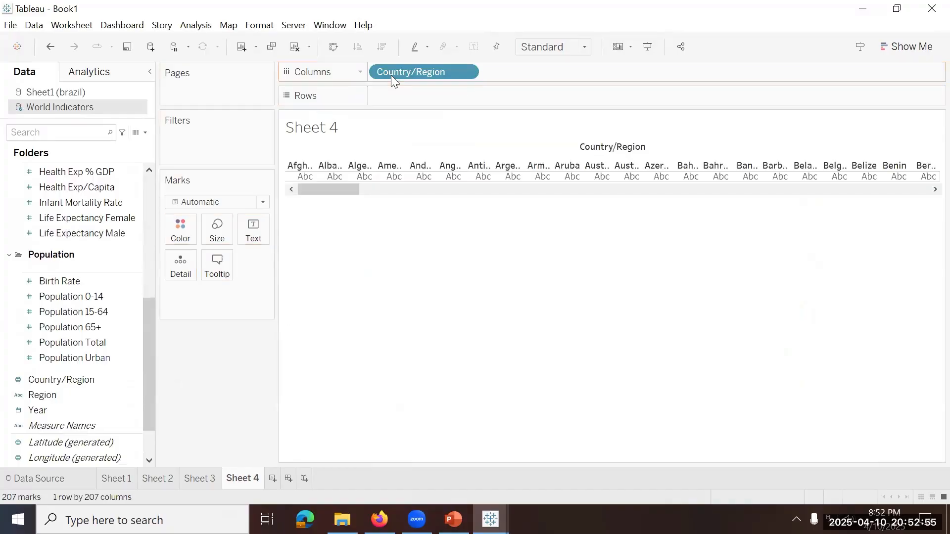
{"action": "left_click", "coordinate": [84, 363]}
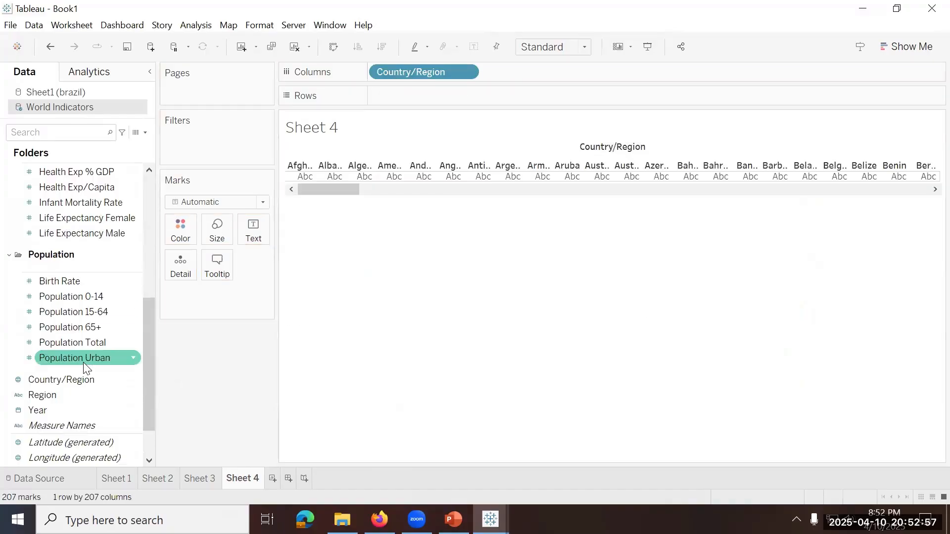
{"action": "left_click", "coordinate": [105, 228]}
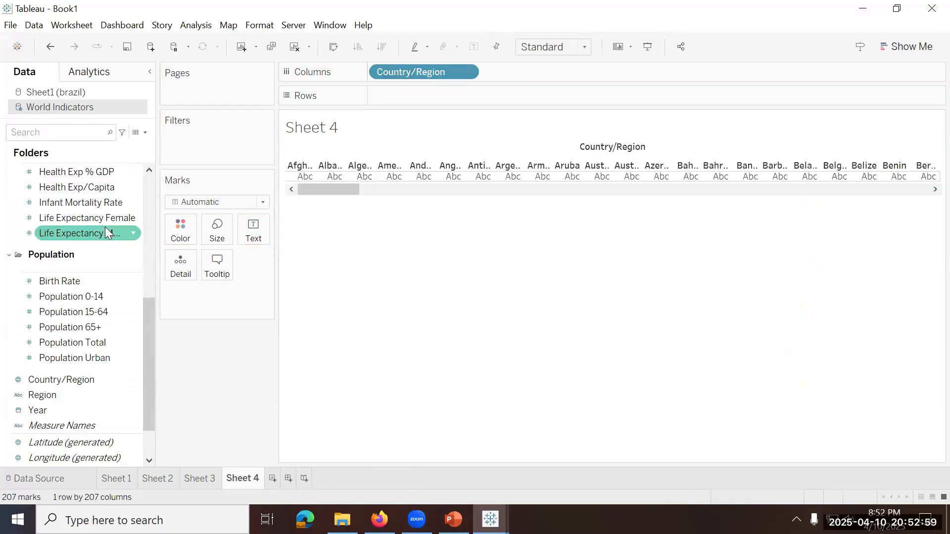
{"action": "left_click", "coordinate": [101, 281]}
{"action": "scroll", "coordinate": [100, 283], "scroll_direction": "up", "scroll_amount": 3}
{"action": "left_click", "coordinate": [99, 296]}
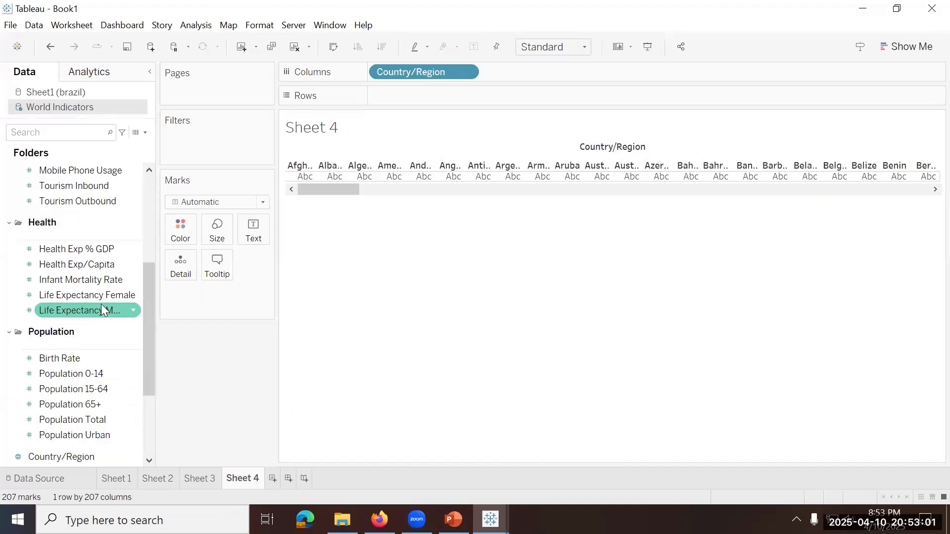
{"action": "left_click_drag", "start_coordinate": [98, 315], "coordinate": [427, 93]}
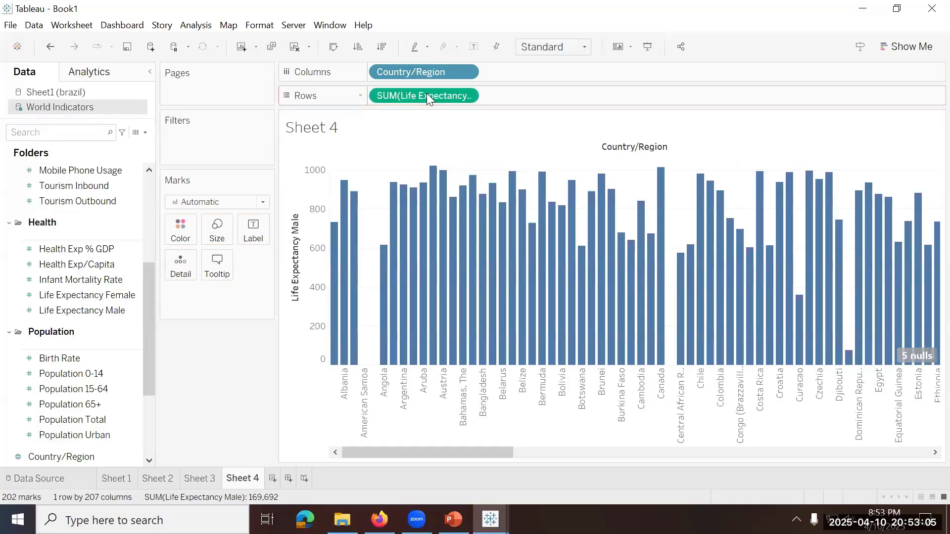
Step: Switch the measure to average male life expectancy and remove Country/Region from Columns
{"action": "left_click", "coordinate": [466, 96]}
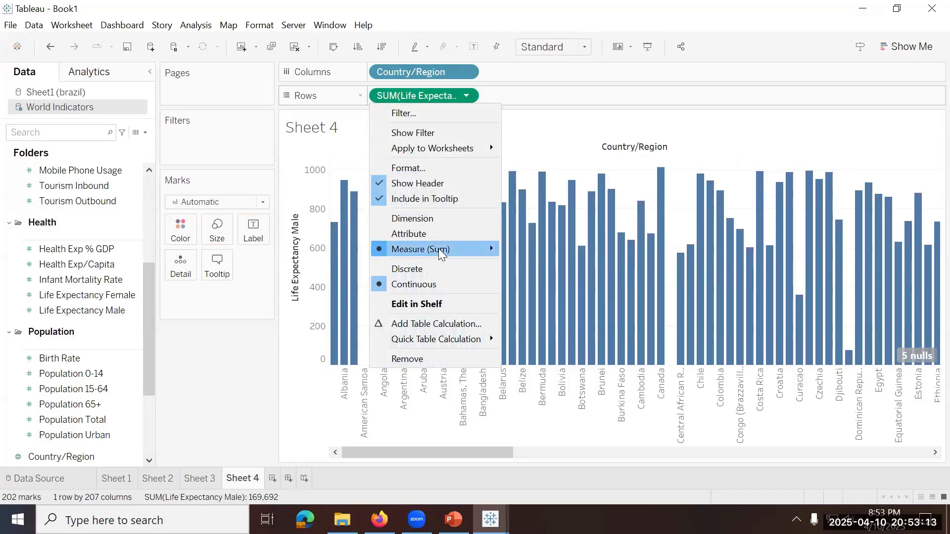
{"action": "mouse_move", "coordinate": [445, 249]}
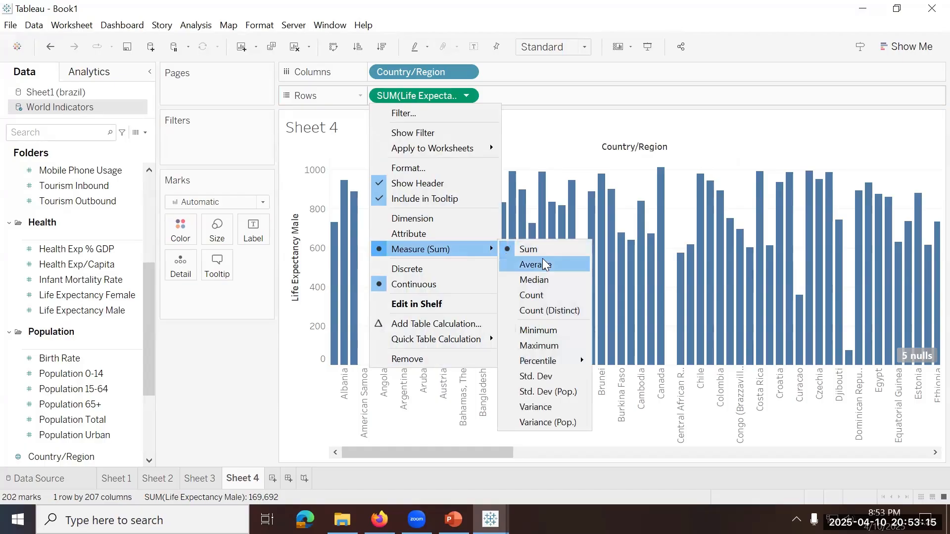
{"action": "left_click", "coordinate": [531, 270]}
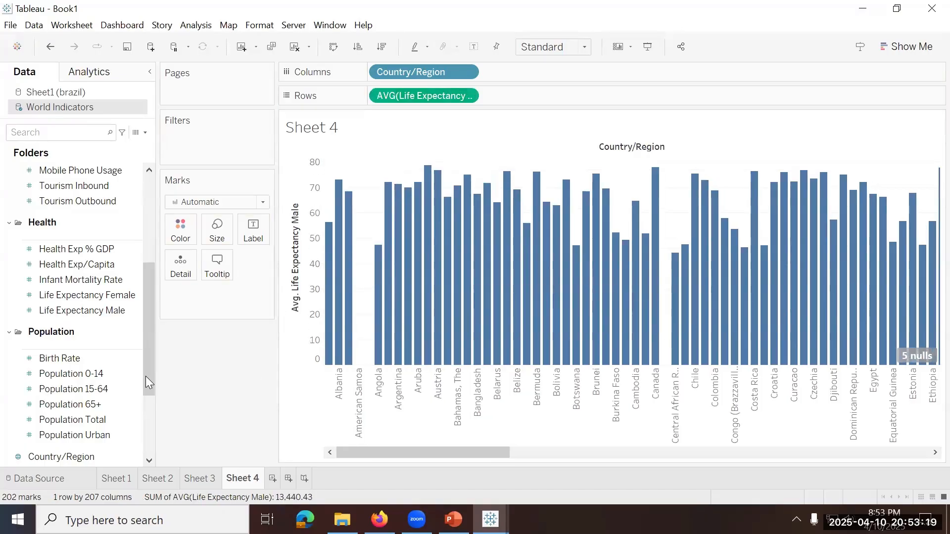
{"action": "scroll", "coordinate": [124, 379], "scroll_direction": "down", "scroll_amount": 3}
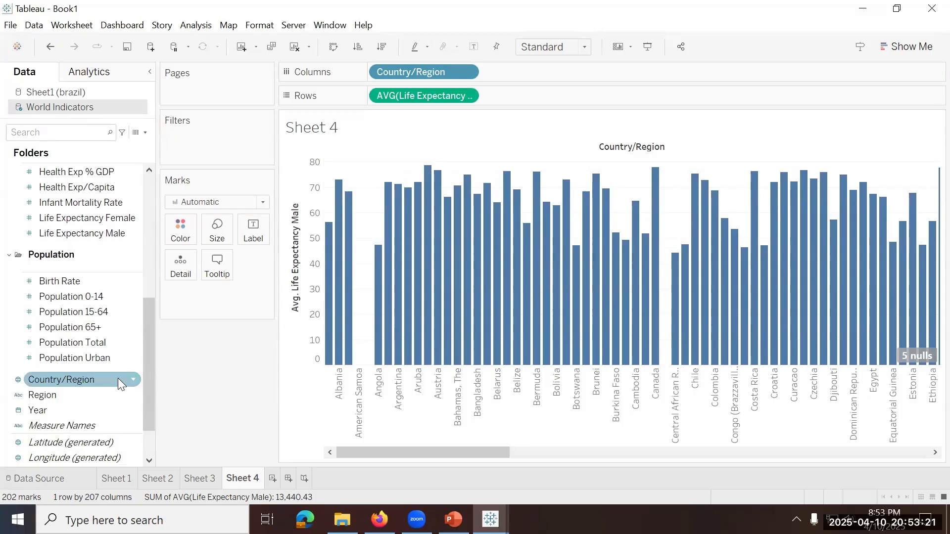
{"action": "scroll", "coordinate": [118, 378], "scroll_direction": "down", "scroll_amount": 2}
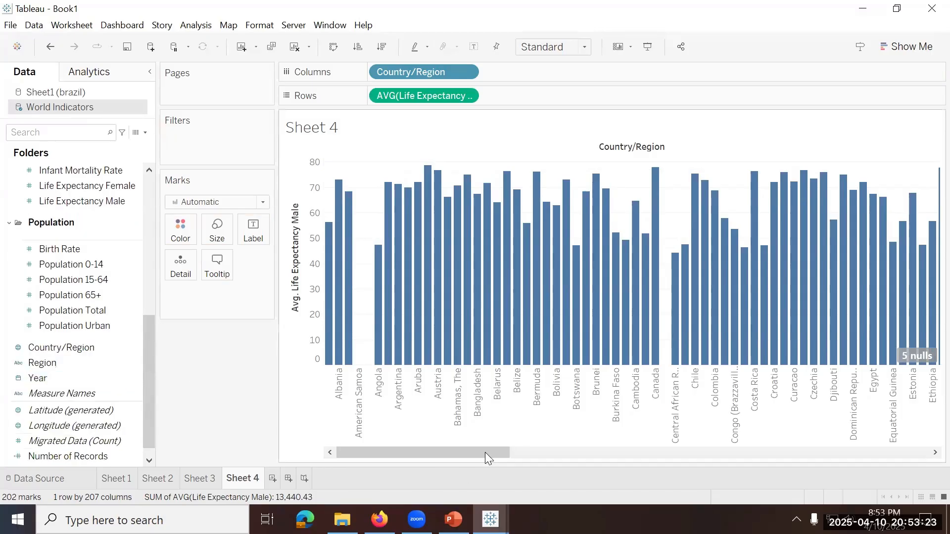
{"action": "left_click_drag", "start_coordinate": [500, 452], "coordinate": [404, 457]}
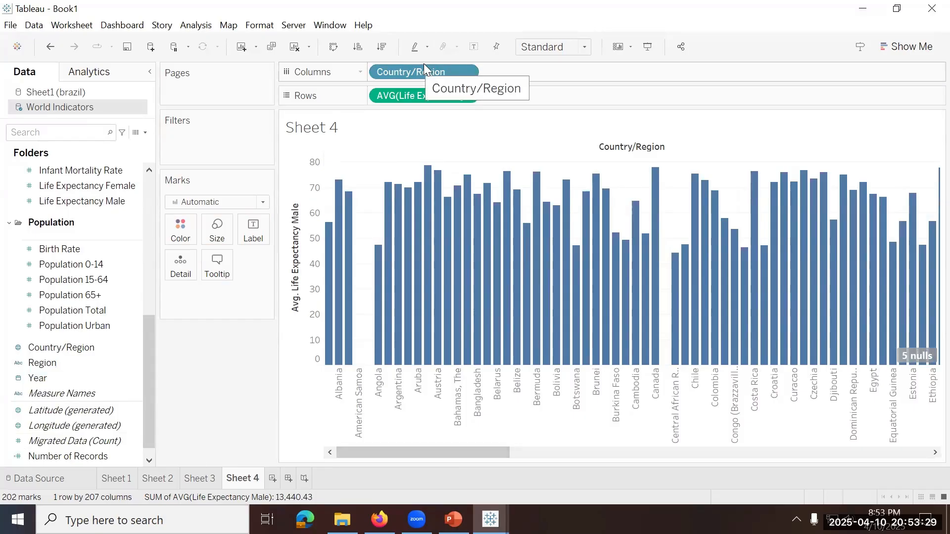
{"action": "left_click_drag", "start_coordinate": [400, 73], "coordinate": [378, 27]}
Step: Put Region on Columns, draw the marks as circles, and drag Country/Region onto Color
{"action": "left_click_drag", "start_coordinate": [74, 364], "coordinate": [423, 69]}
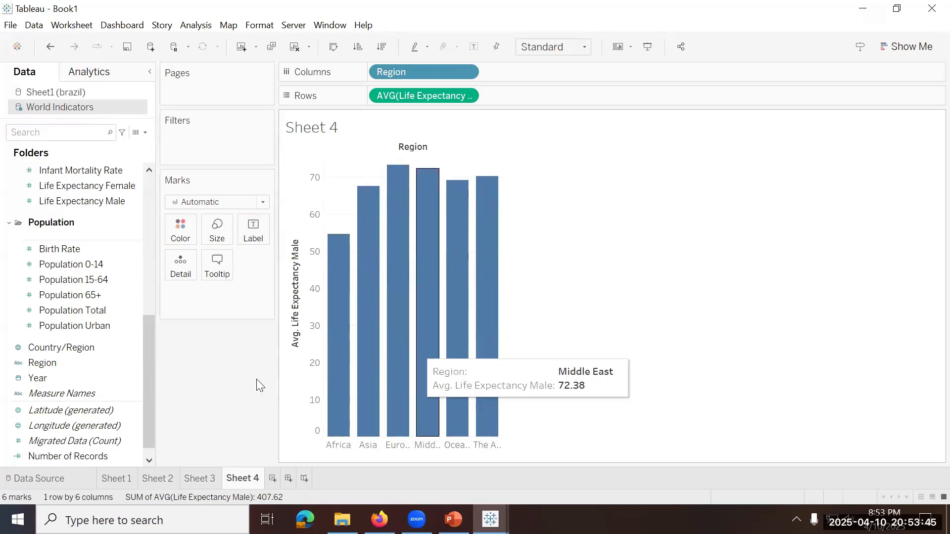
{"action": "left_click", "coordinate": [243, 204]}
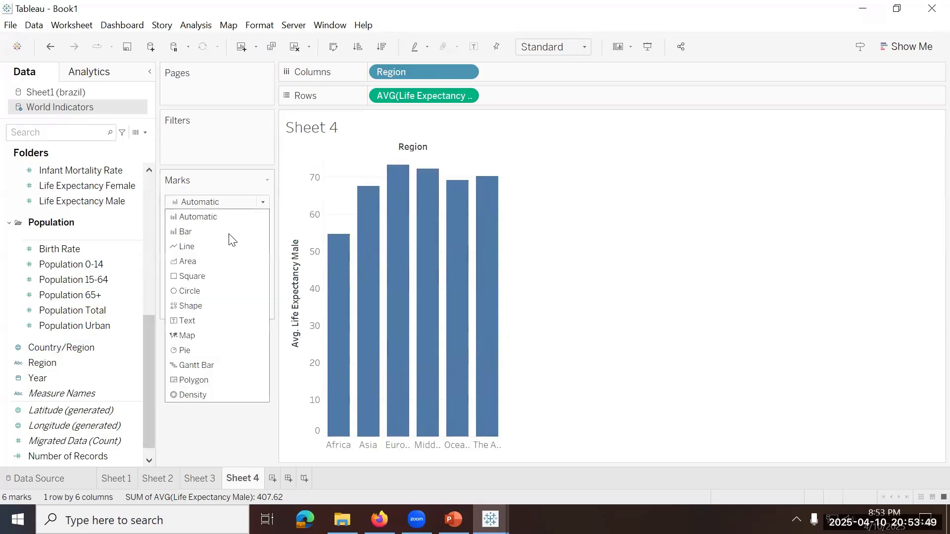
{"action": "left_click", "coordinate": [215, 291]}
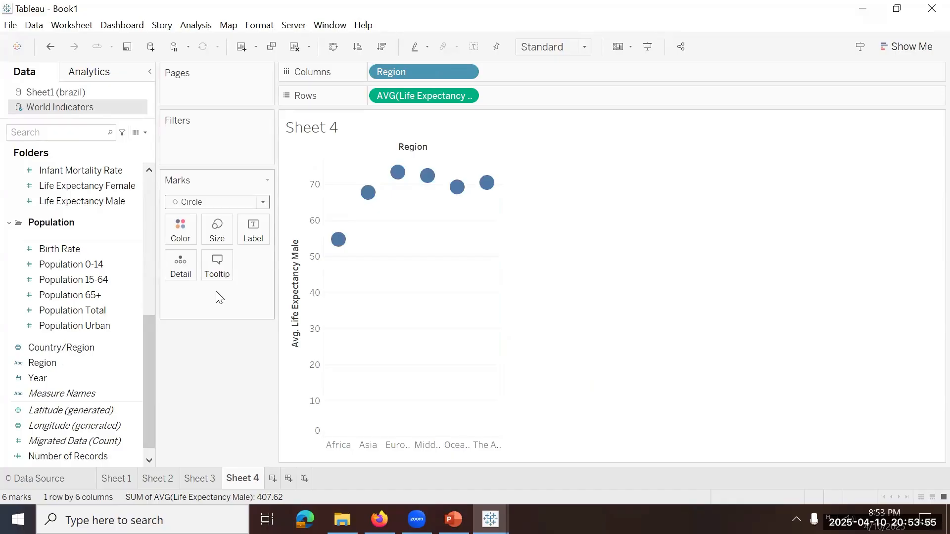
{"action": "left_click", "coordinate": [65, 361]}
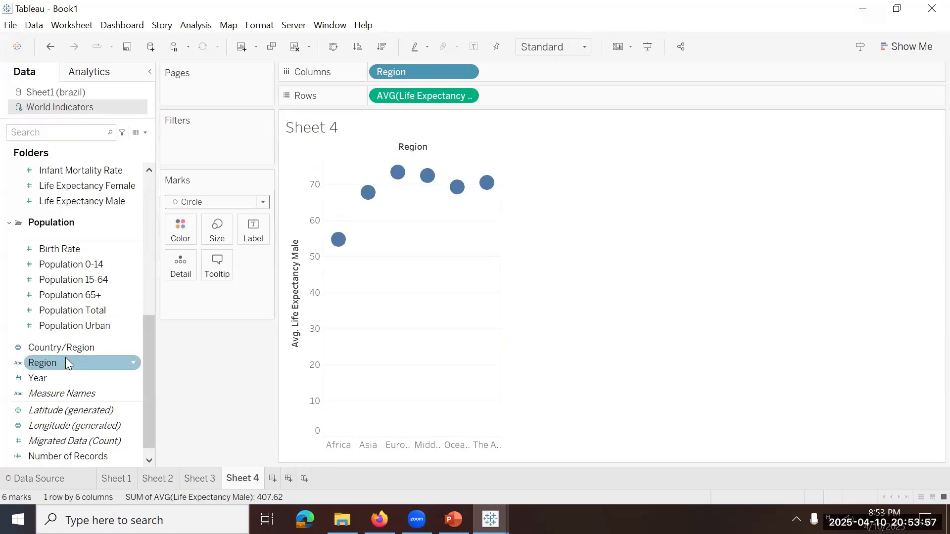
{"action": "left_click_drag", "start_coordinate": [64, 347], "coordinate": [182, 223]}
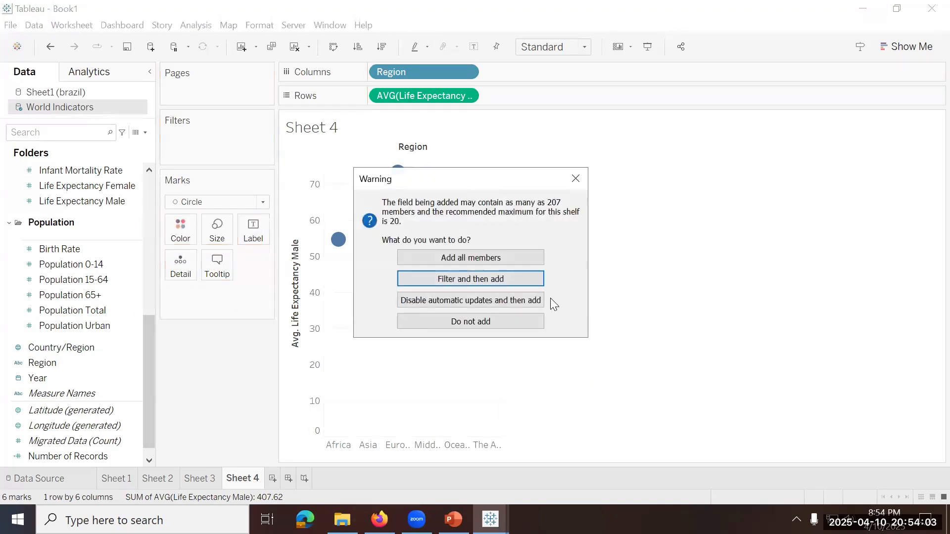
Step: Add all Country/Region members to the colour breakdown and fit Sheet 4 to Entire View
{"action": "left_click", "coordinate": [496, 259]}
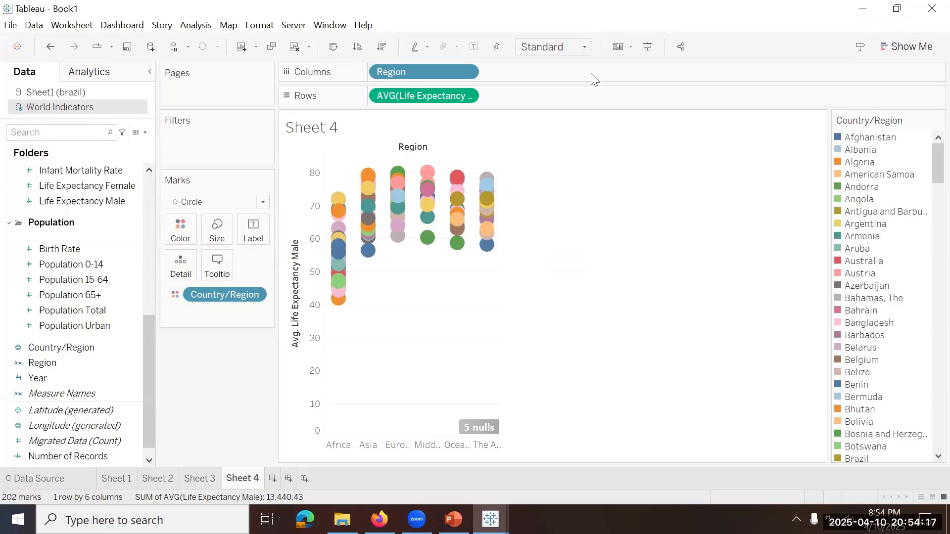
{"action": "left_click", "coordinate": [562, 101]}
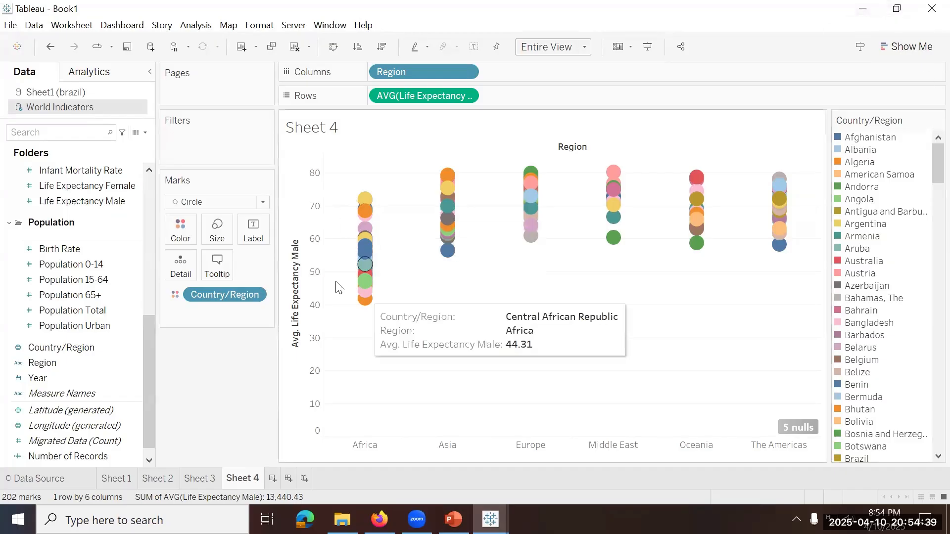
{"action": "mouse_move", "coordinate": [367, 302]}
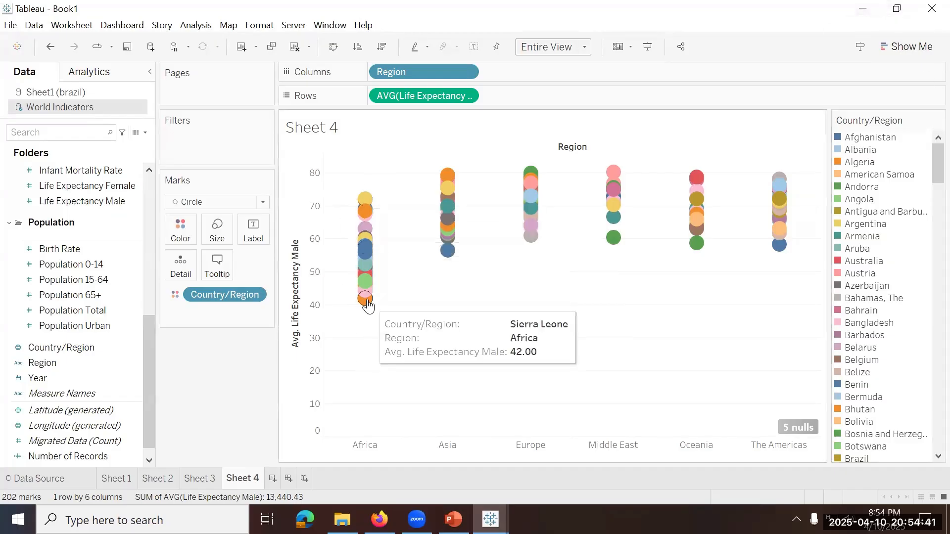
Step: Create a calculated field rand1 with the formula random() via Analysis > Create Calculated Field
{"action": "left_click", "coordinate": [202, 23]}
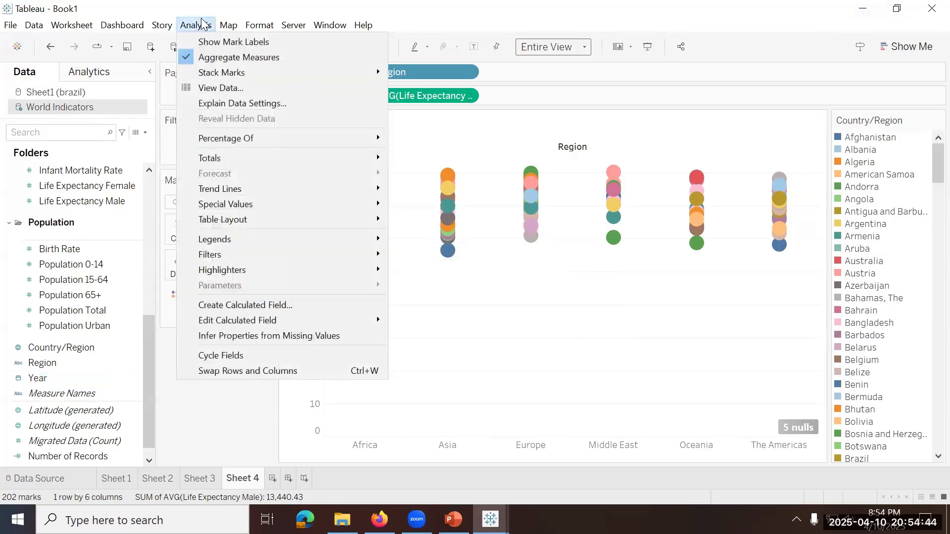
{"action": "left_click", "coordinate": [237, 305]}
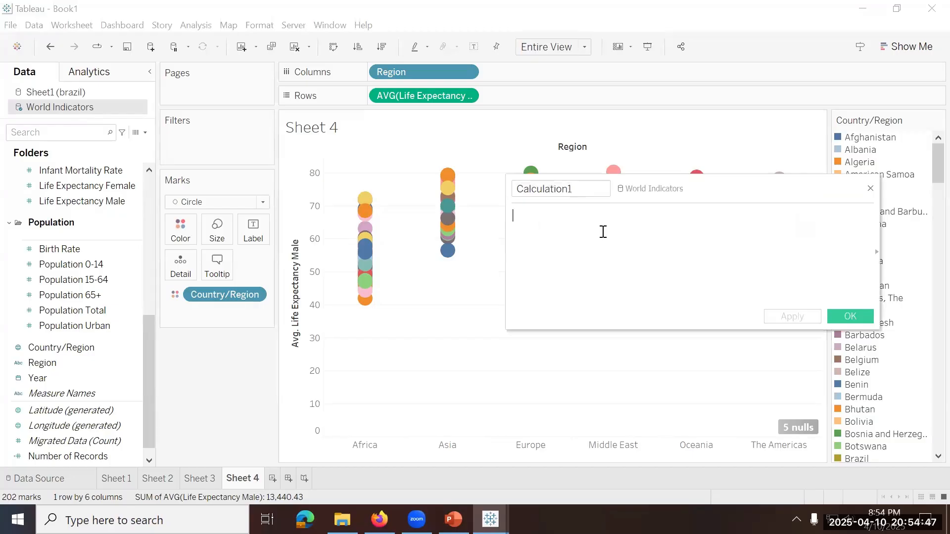
{"action": "type", "text": "rand"}
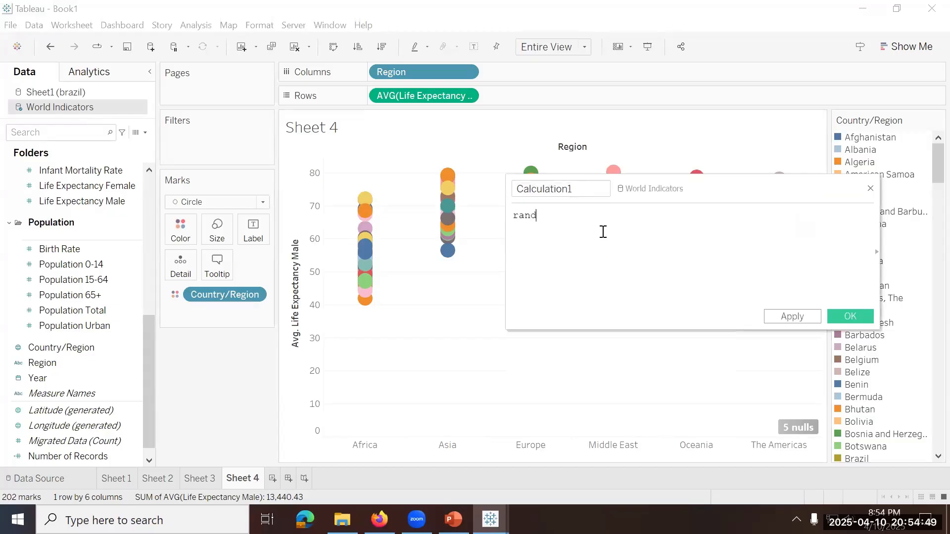
{"action": "type", "text": "om"}
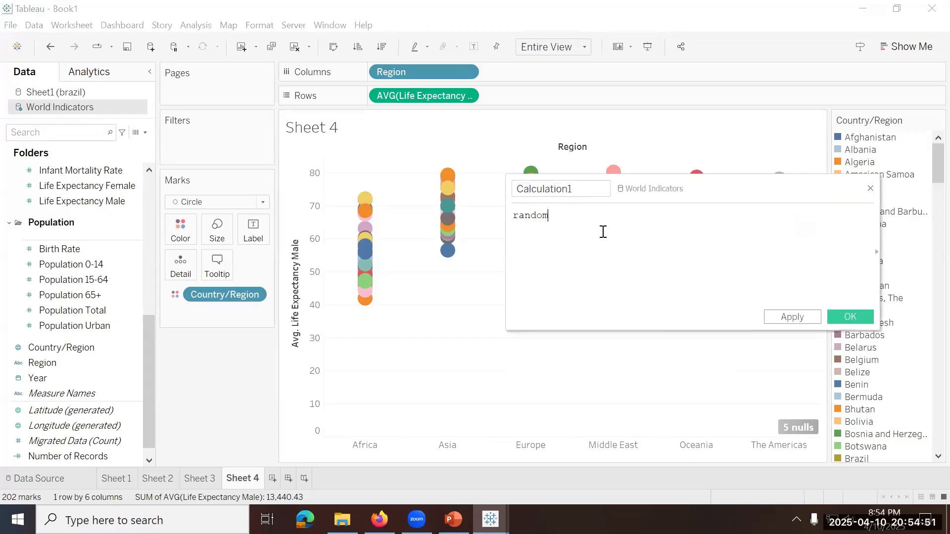
{"action": "type", "text": "()"}
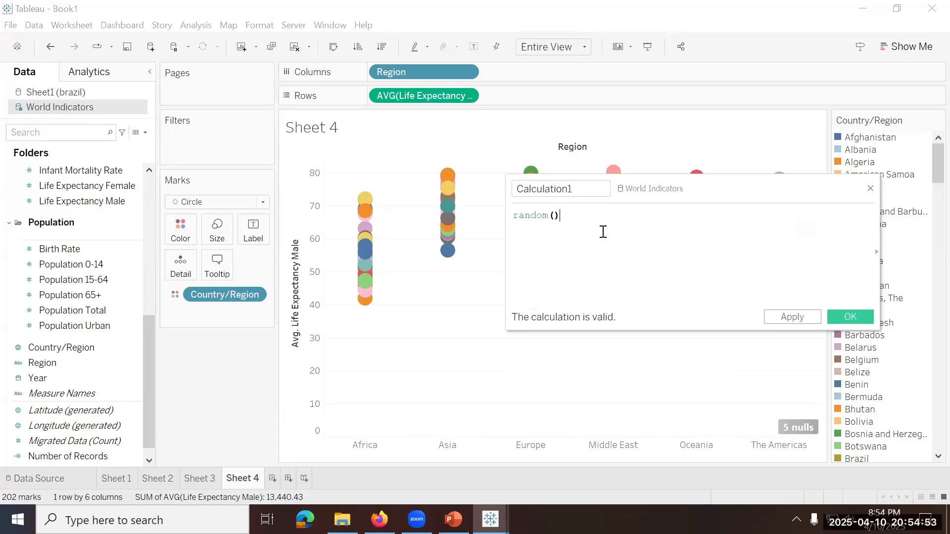
{"action": "left_click", "coordinate": [585, 189]}
{"action": "double_click", "coordinate": [584, 189]}
{"action": "type", "text": "rand1"}
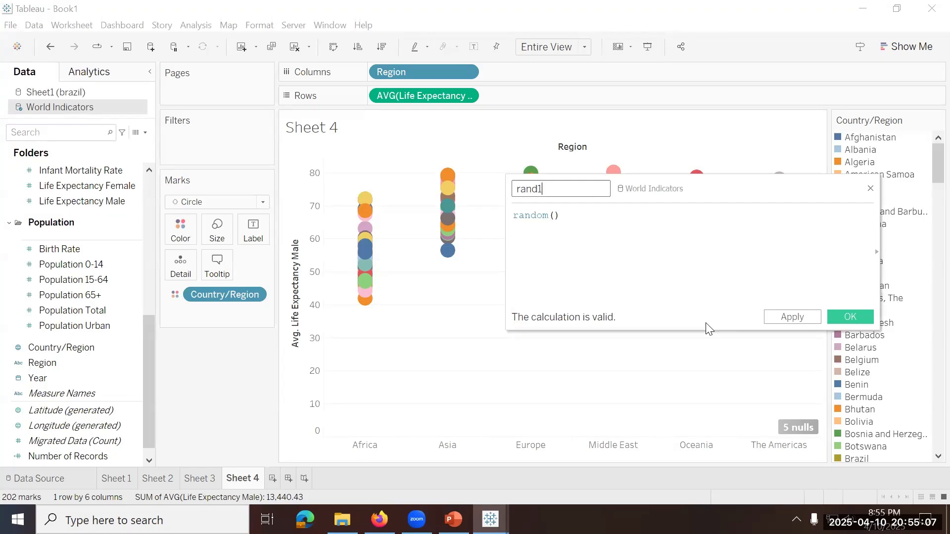
{"action": "left_click", "coordinate": [848, 317]}
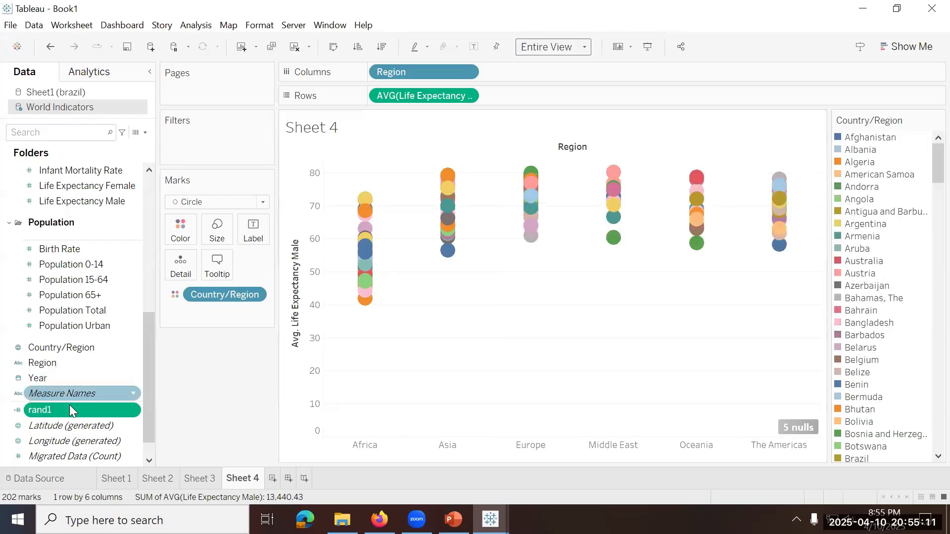
Step: Add rand1 to Columns beside Region to jitter the circles, and hide its axis header
{"action": "left_click_drag", "start_coordinate": [67, 412], "coordinate": [523, 74]}
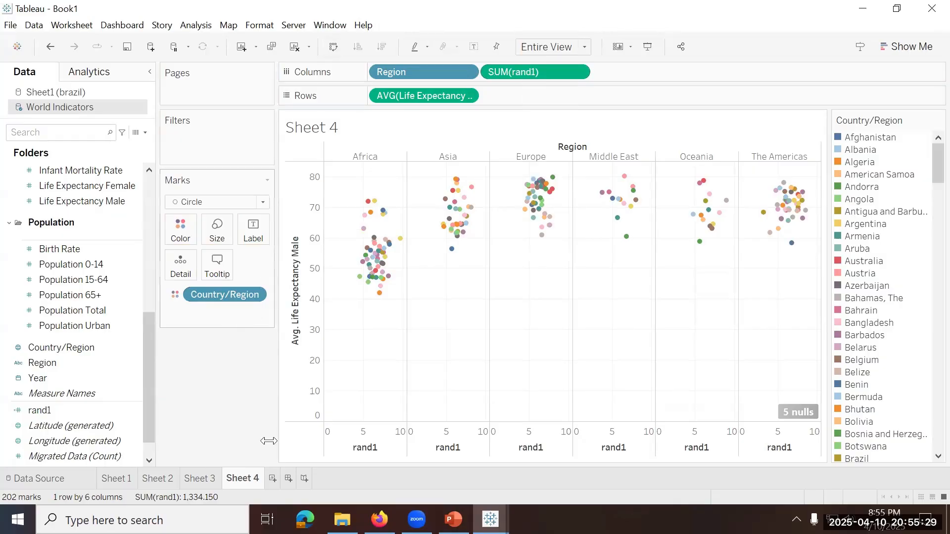
{"action": "right_click", "coordinate": [366, 445]}
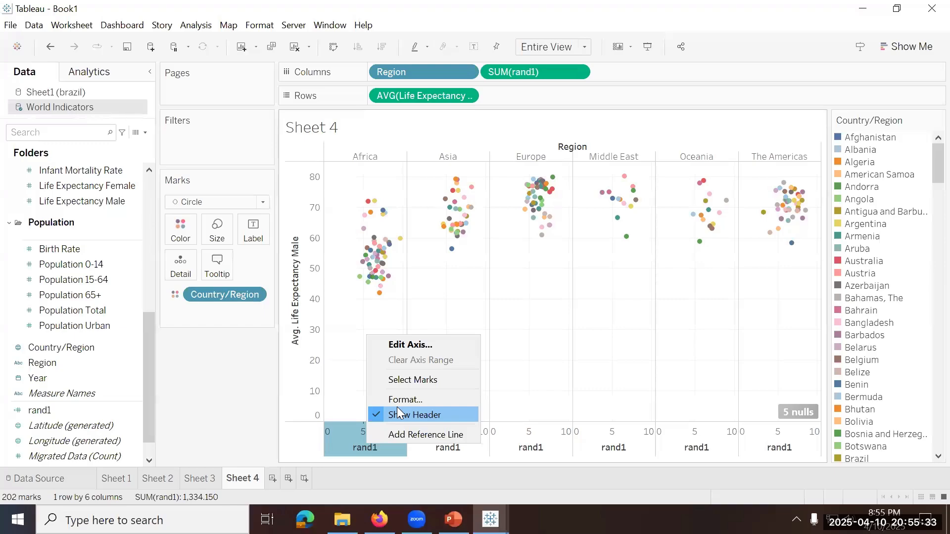
{"action": "left_click", "coordinate": [399, 414]}
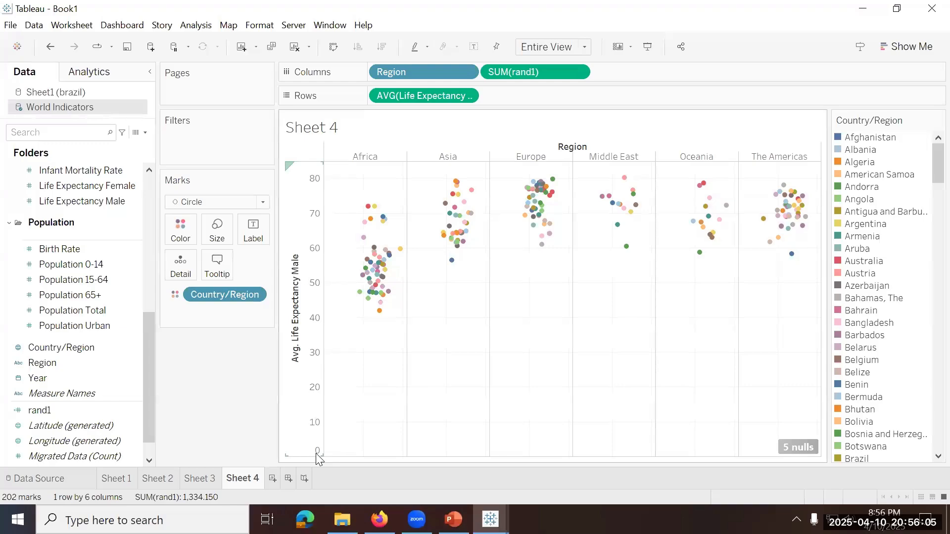
Step: Give the male life expectancy axis a custom fixed range starting at 40, then recheck it
{"action": "double_click", "coordinate": [319, 280]}
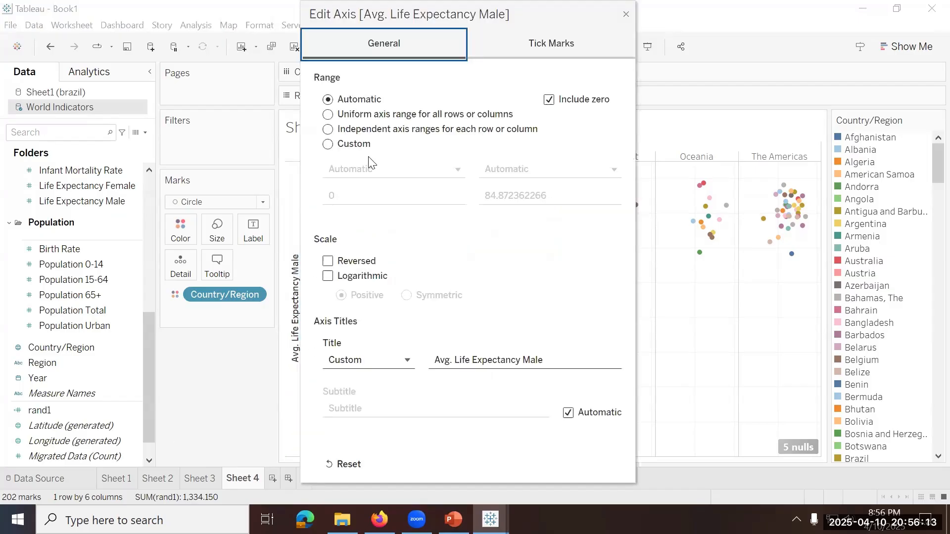
{"action": "left_click", "coordinate": [359, 144]}
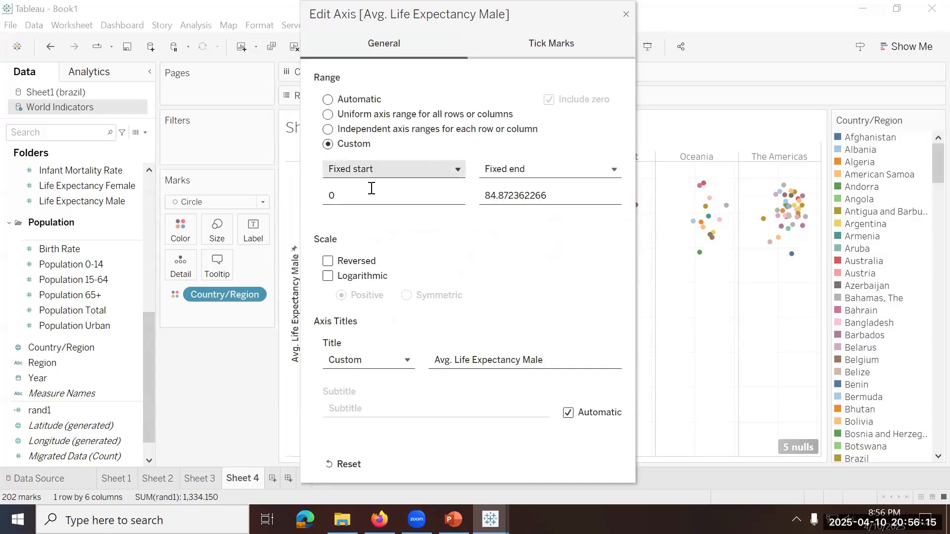
{"action": "double_click", "coordinate": [347, 195]}
{"action": "key", "text": "Left"}
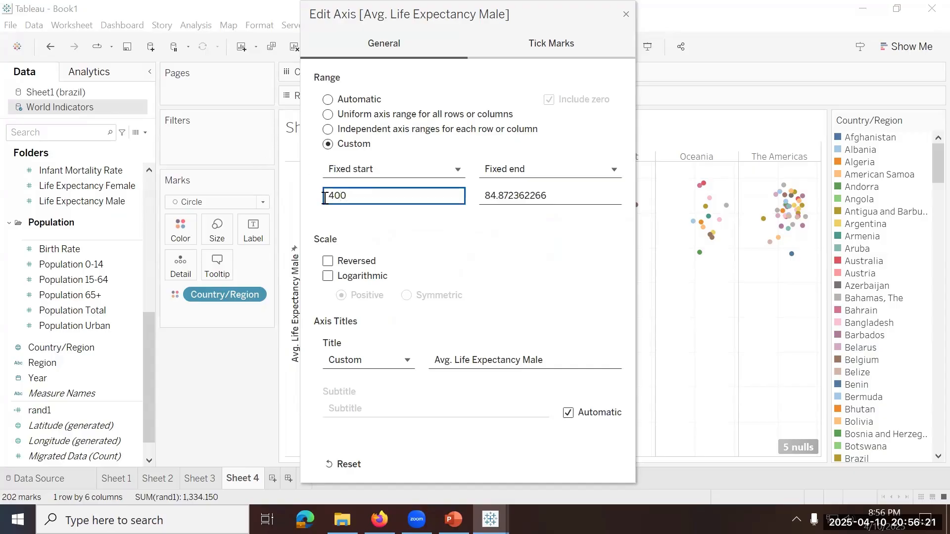
{"action": "key", "text": "BackSpace"}
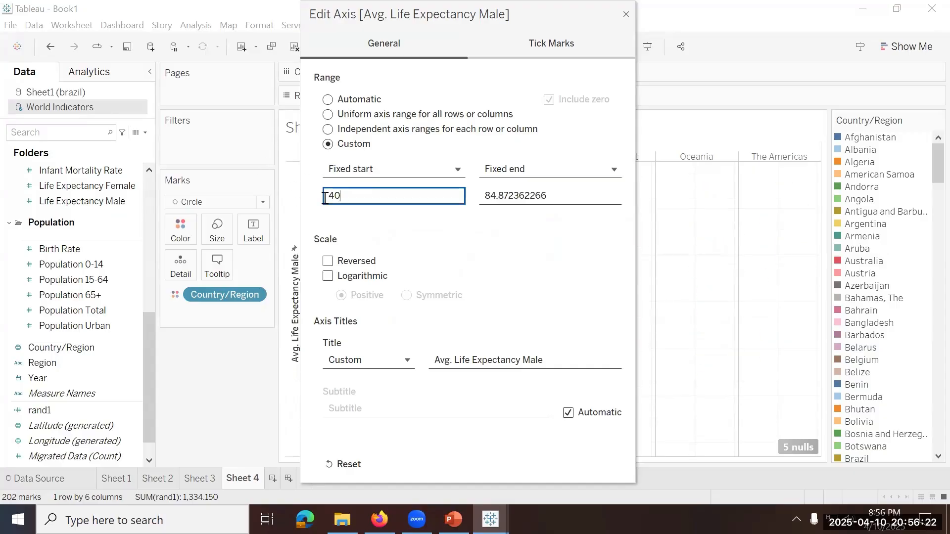
{"action": "left_click", "coordinate": [625, 14]}
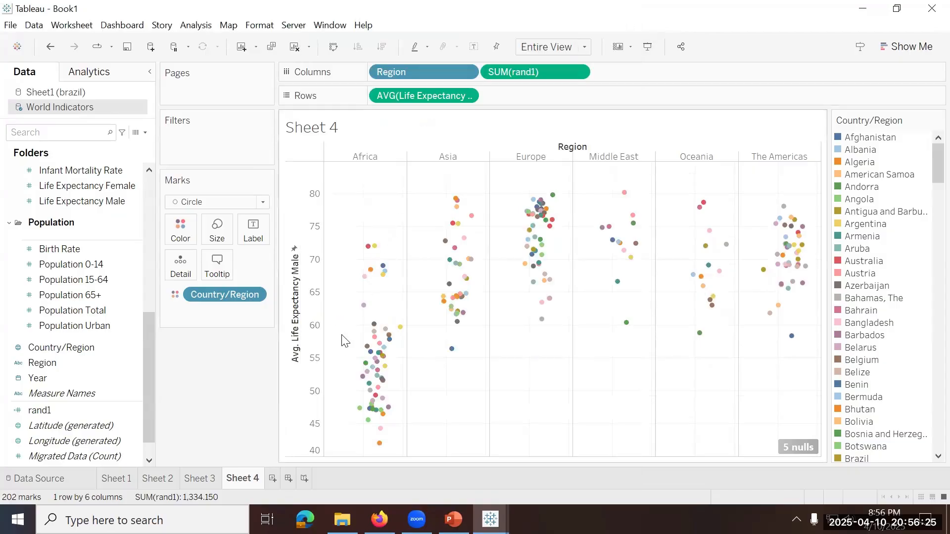
{"action": "double_click", "coordinate": [310, 276]}
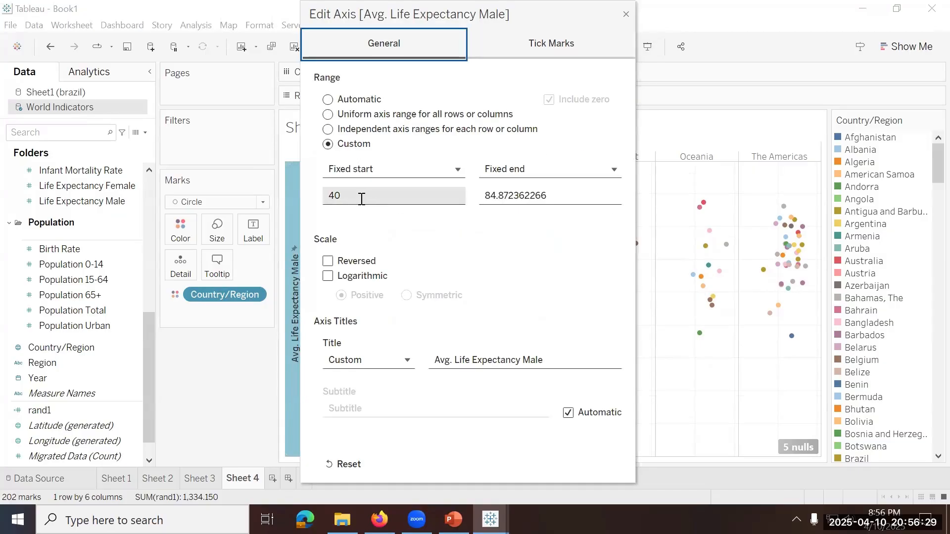
{"action": "left_click", "coordinate": [625, 14]}
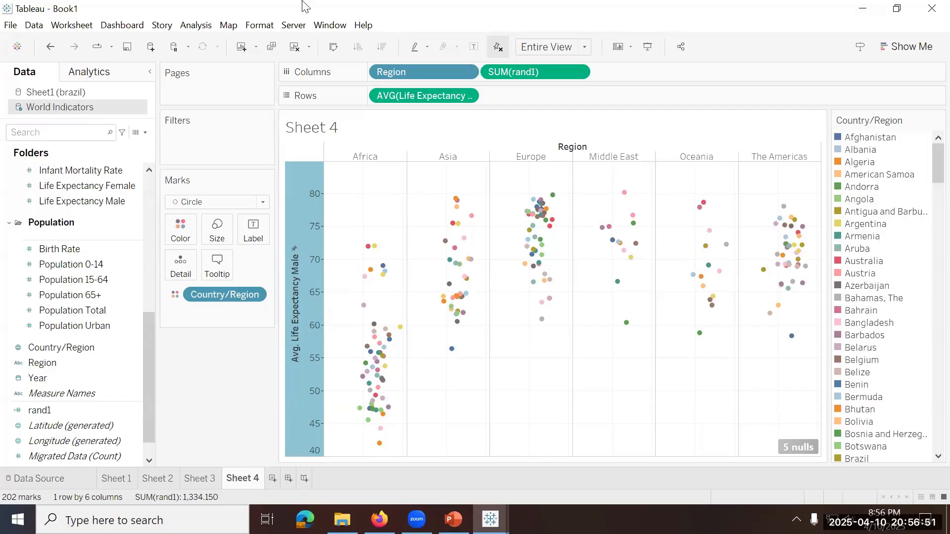
Step: From Analytics, add an Average Line for the whole table and another for each region's pane
{"action": "left_click", "coordinate": [77, 78]}
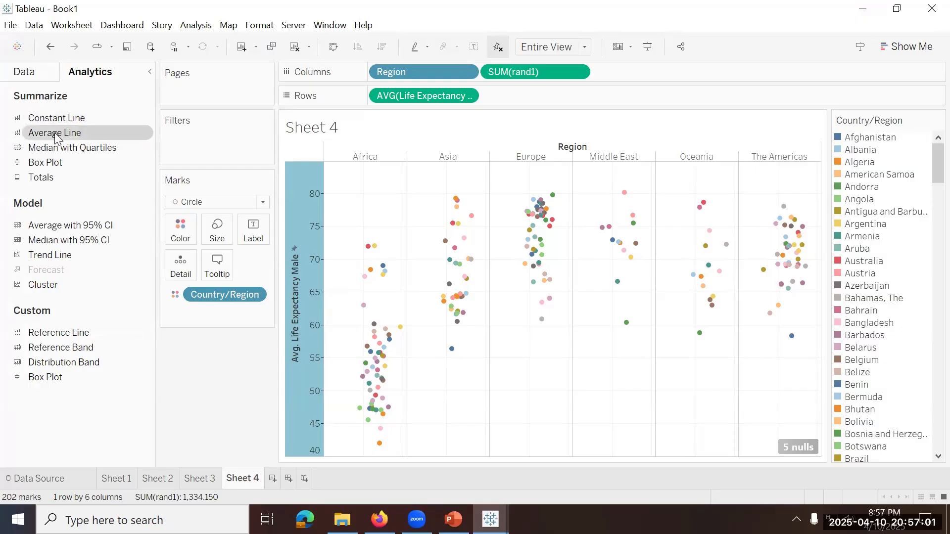
{"action": "left_click_drag", "start_coordinate": [55, 134], "coordinate": [403, 221]}
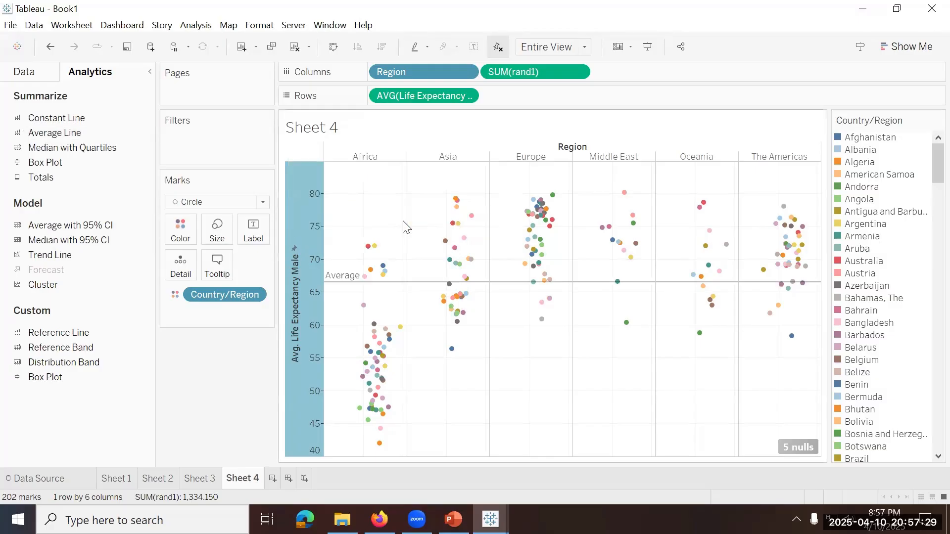
{"action": "mouse_move", "coordinate": [350, 281]}
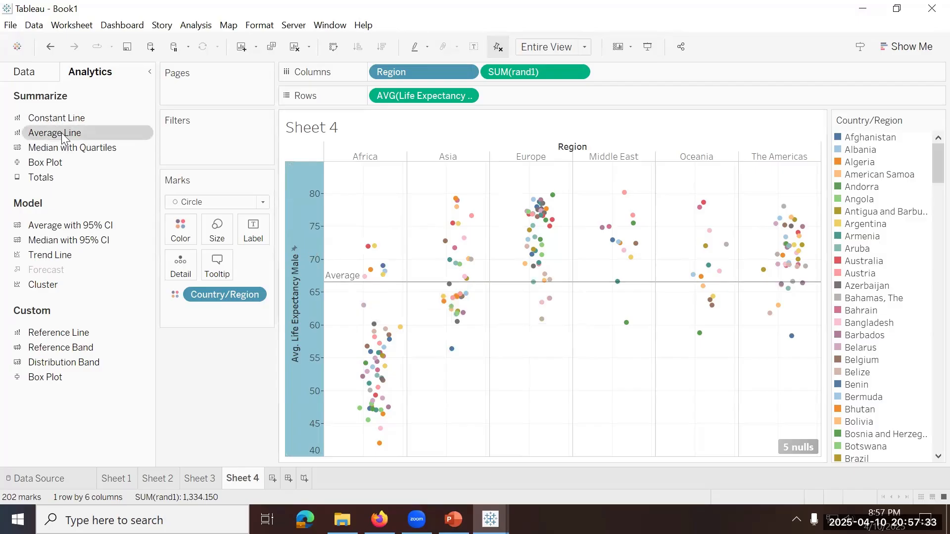
{"action": "left_click_drag", "start_coordinate": [75, 133], "coordinate": [440, 224]}
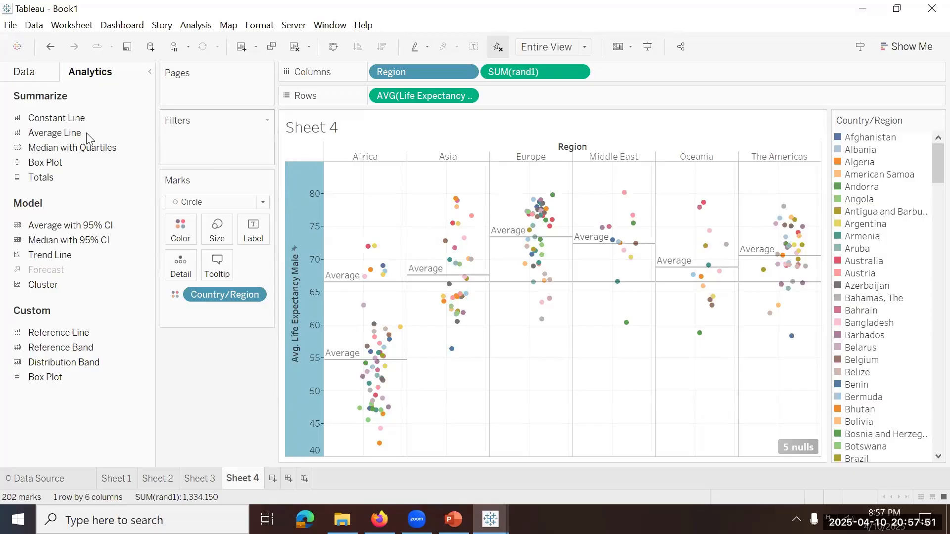
{"action": "left_click_drag", "start_coordinate": [81, 133], "coordinate": [97, 145]}
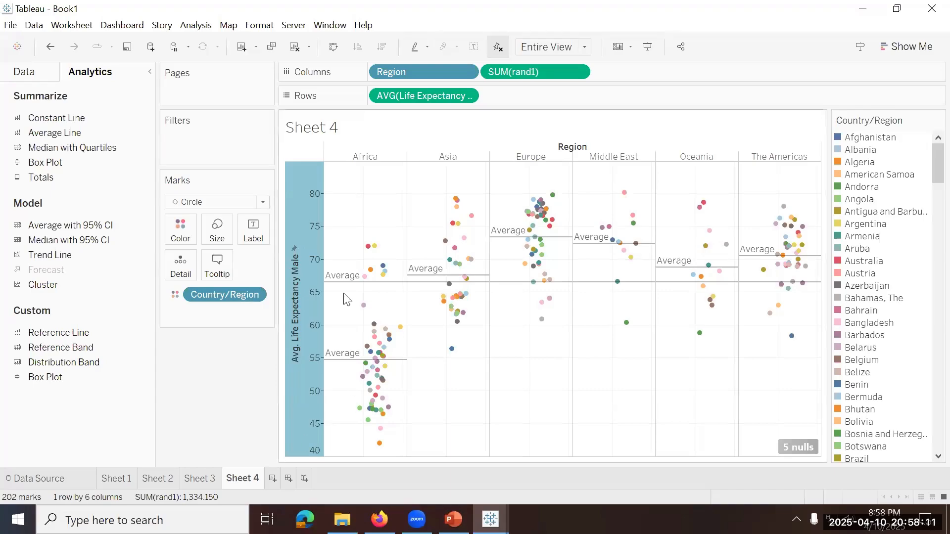
{"action": "mouse_move", "coordinate": [345, 283]}
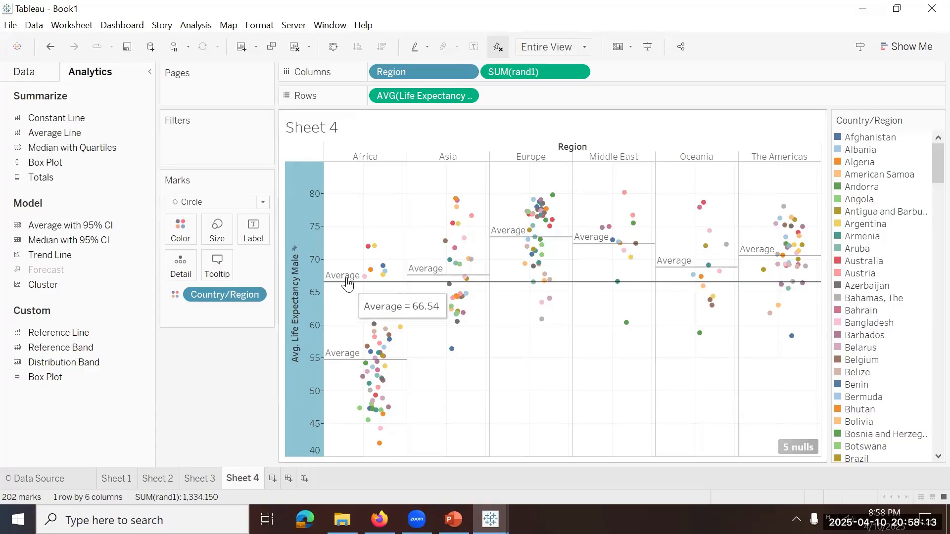
Step: Give the overall average line the custom label 'Avg World 66'
{"action": "left_click", "coordinate": [347, 283]}
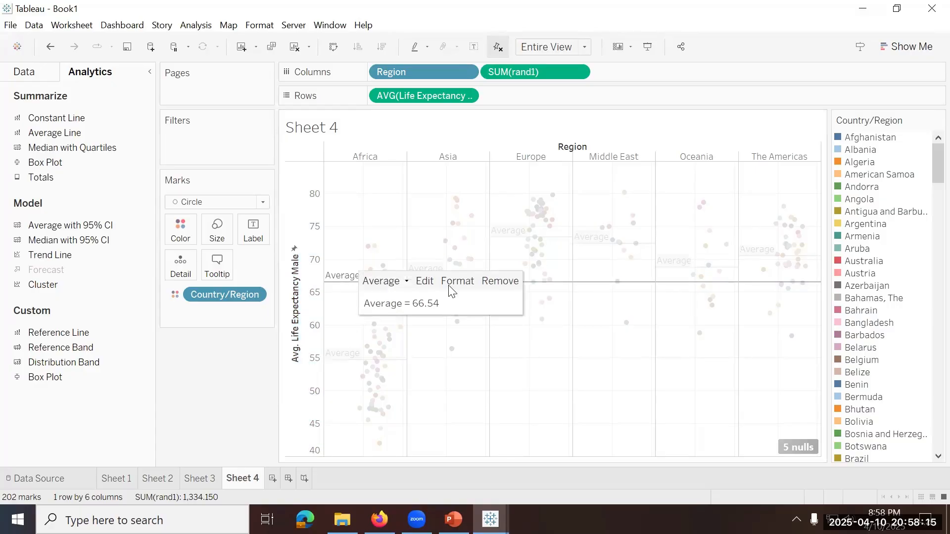
{"action": "left_click", "coordinate": [424, 292]}
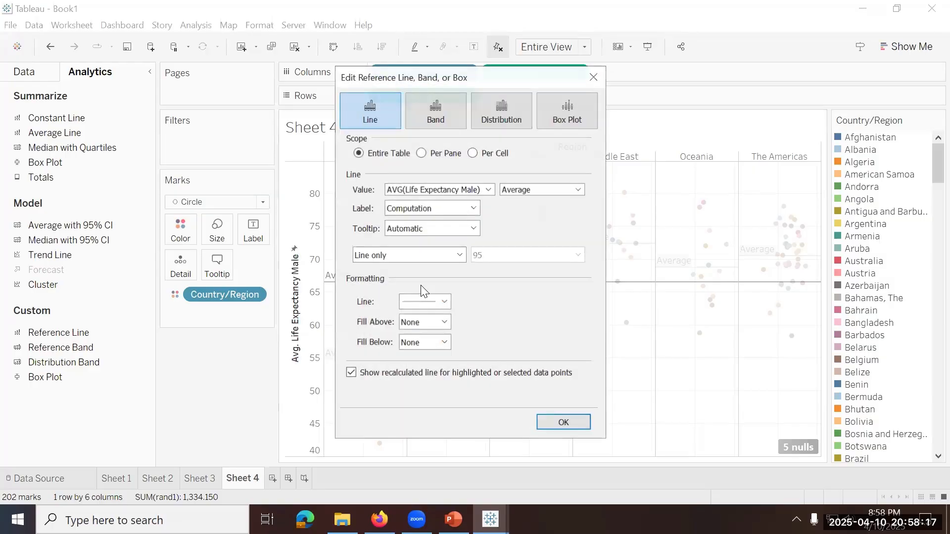
{"action": "left_click", "coordinate": [437, 210]}
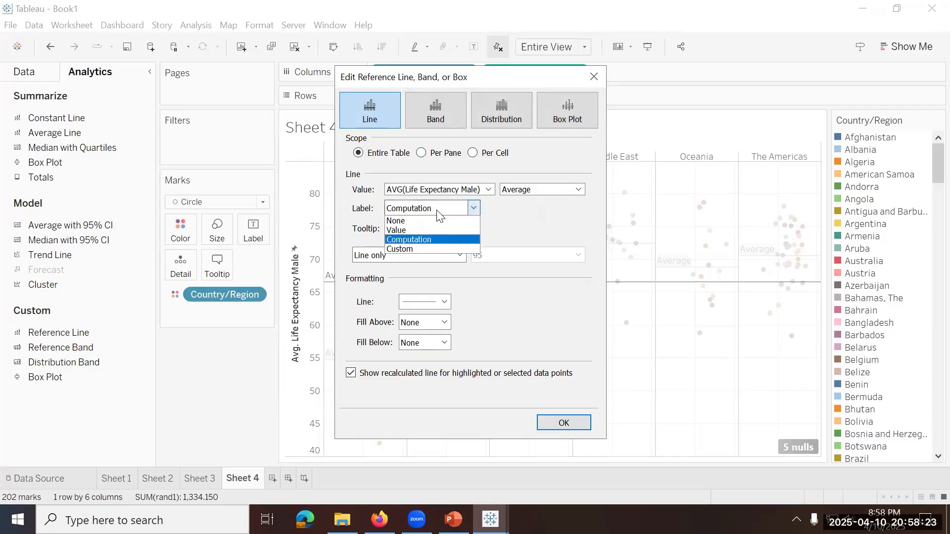
{"action": "left_click", "coordinate": [437, 249]}
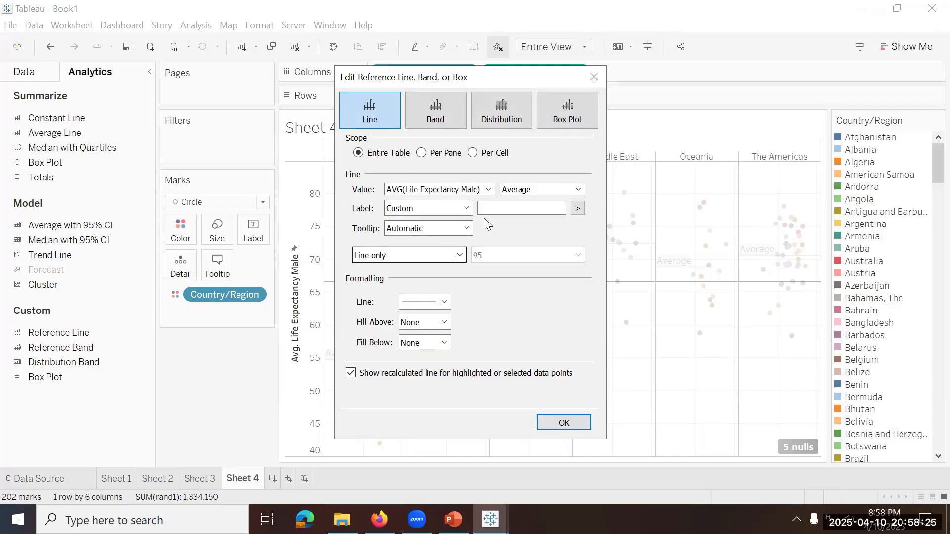
{"action": "left_click", "coordinate": [492, 211]}
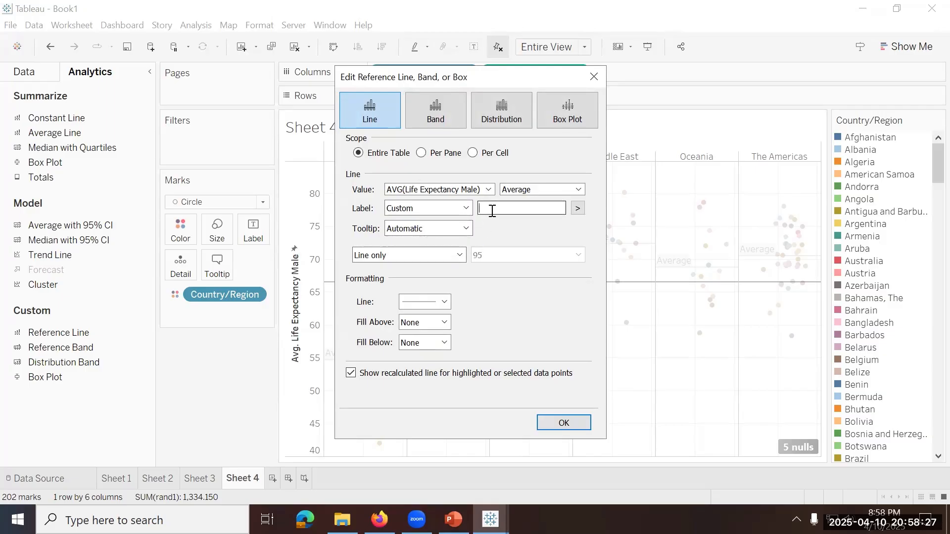
{"action": "type", "text": "Avg World 66"}
{"action": "left_click", "coordinate": [568, 424]}
{"action": "mouse_move", "coordinate": [353, 286]}
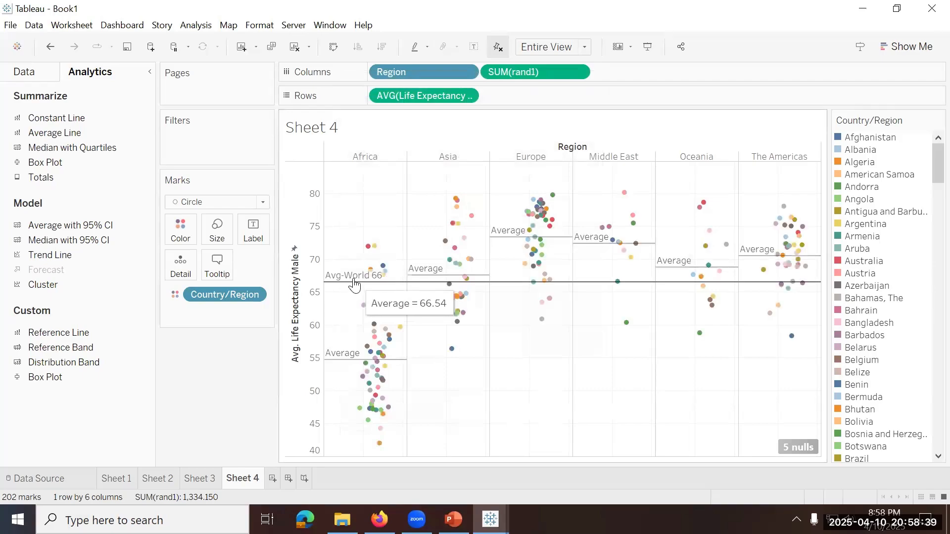
{"action": "left_click", "coordinate": [364, 283]}
Step: Format the world average line as the thickest line weight in dark grey
{"action": "left_click", "coordinate": [465, 283]}
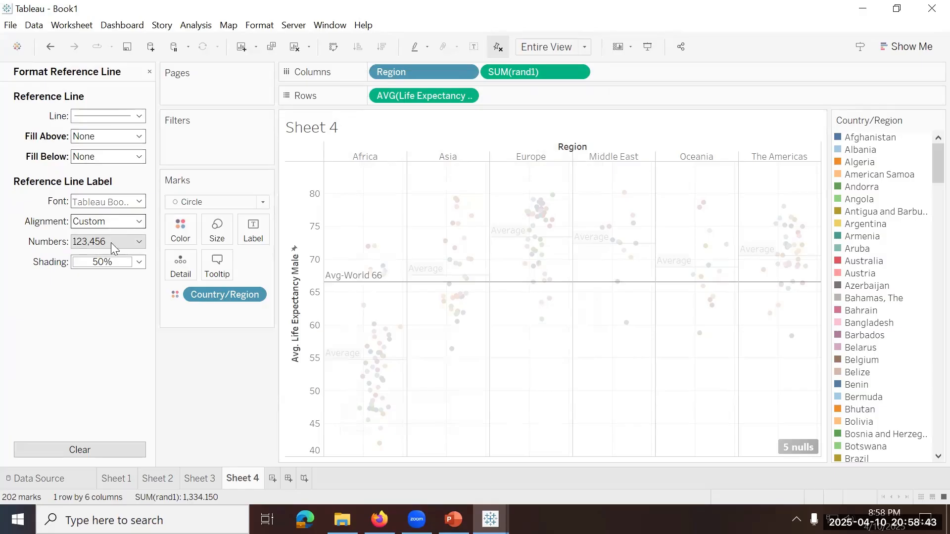
{"action": "left_click", "coordinate": [111, 158]}
{"action": "left_click", "coordinate": [116, 137]}
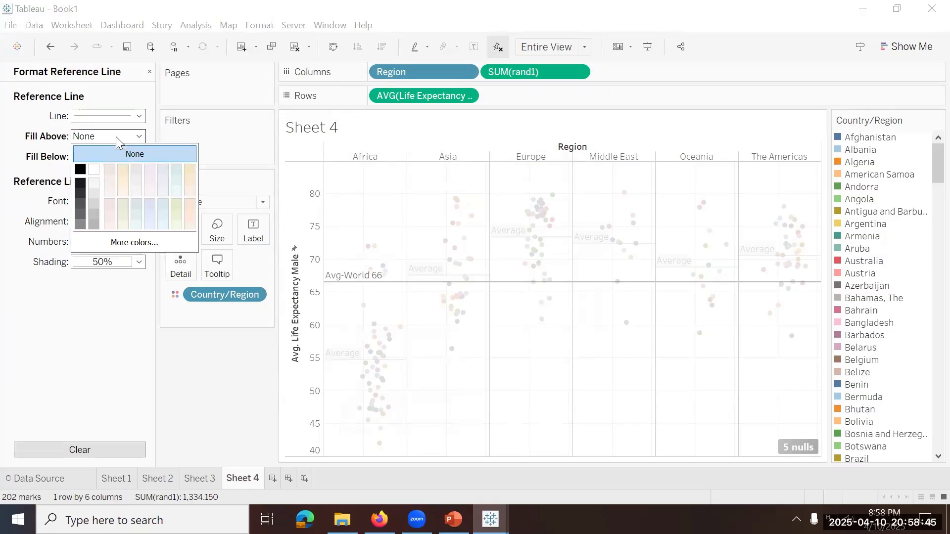
{"action": "left_click", "coordinate": [118, 116]}
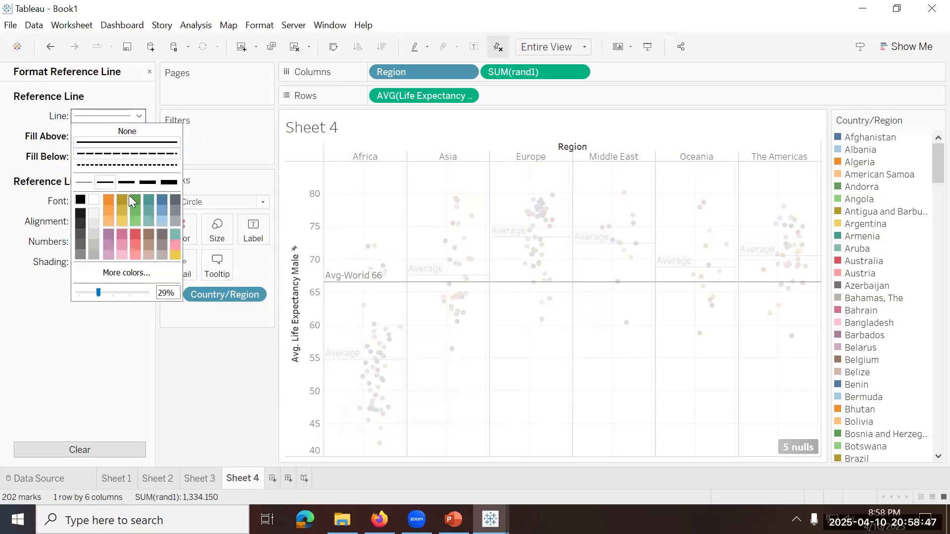
{"action": "left_click", "coordinate": [169, 182]}
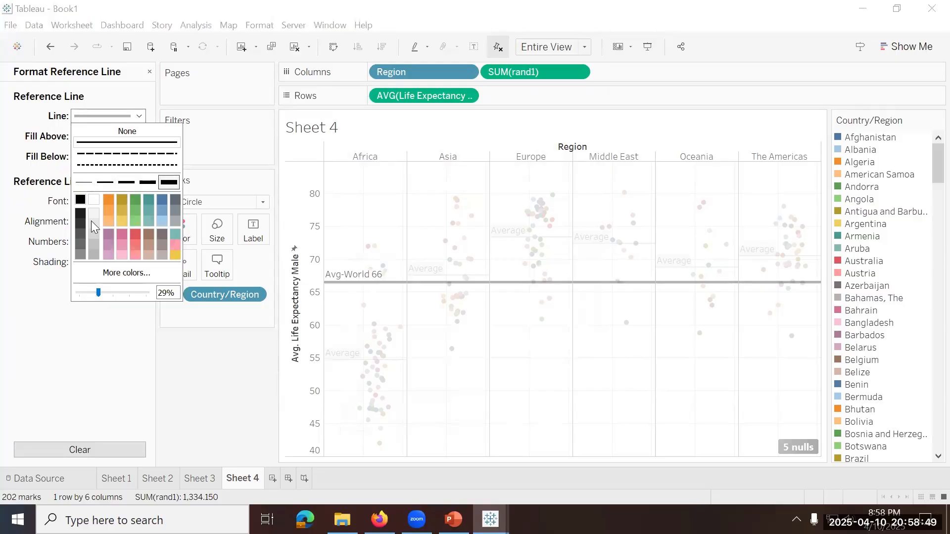
{"action": "left_click", "coordinate": [81, 213]}
{"action": "left_click", "coordinate": [202, 371]}
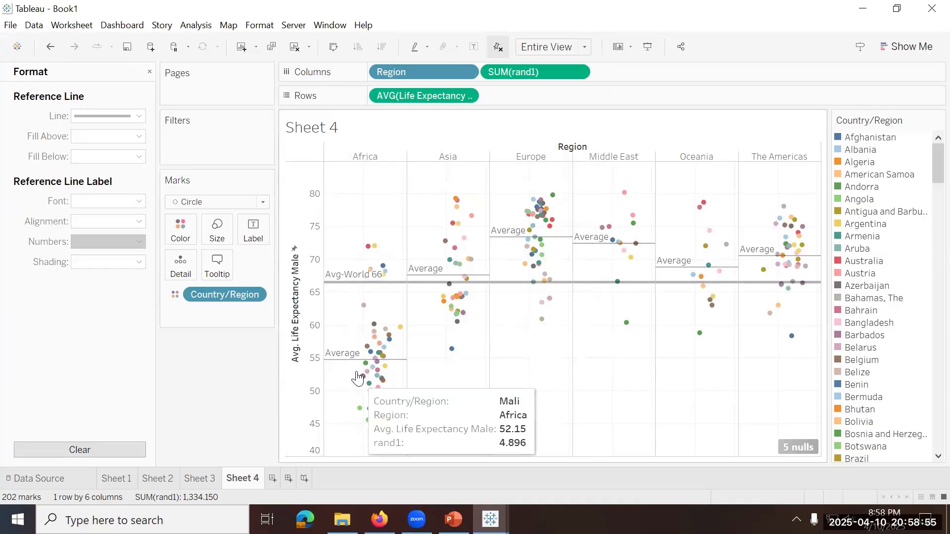
Step: Bring up the edit settings for Africa's per-region average reference line
{"action": "mouse_move", "coordinate": [346, 362]}
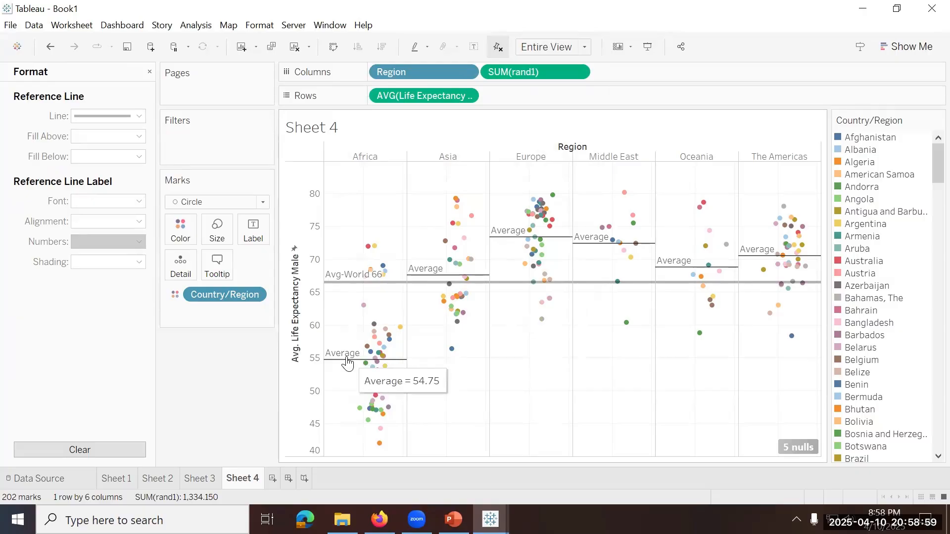
{"action": "left_click", "coordinate": [348, 364]}
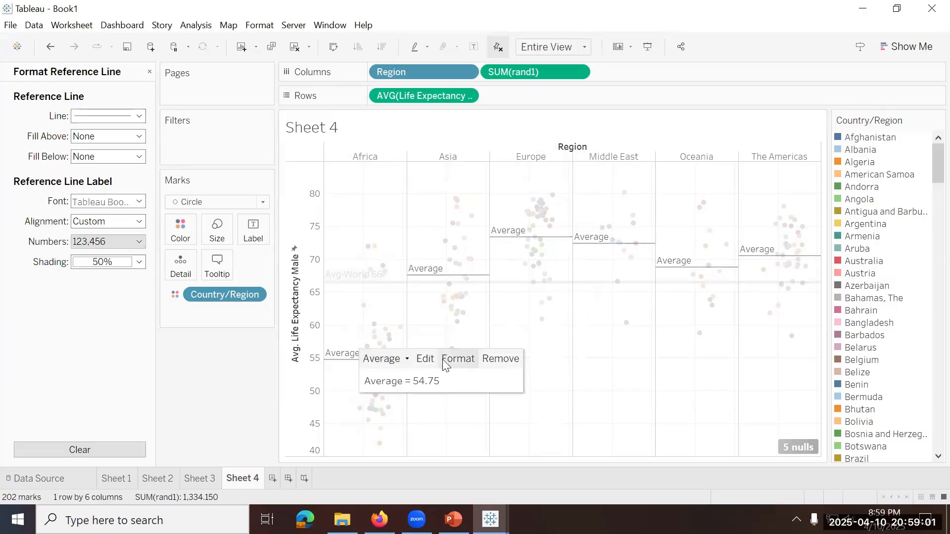
{"action": "left_click", "coordinate": [425, 360]}
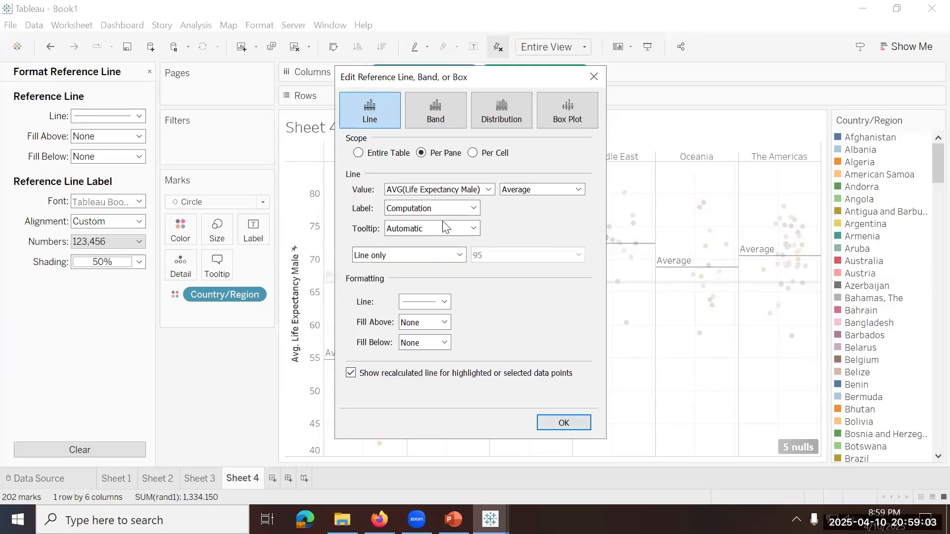
Step: Set the per-region average line label to Custom, inserting <Value> and deleting the field name
{"action": "left_click", "coordinate": [444, 210]}
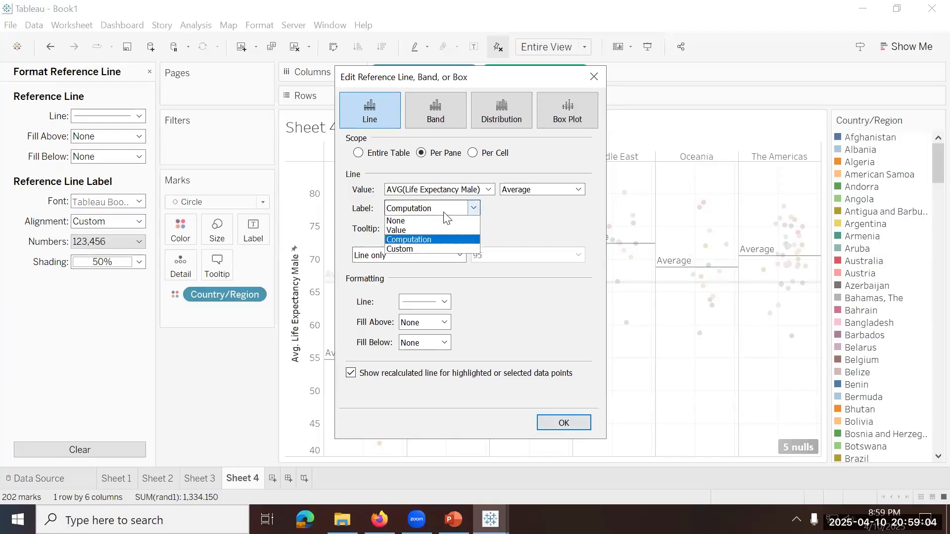
{"action": "left_click", "coordinate": [442, 248]}
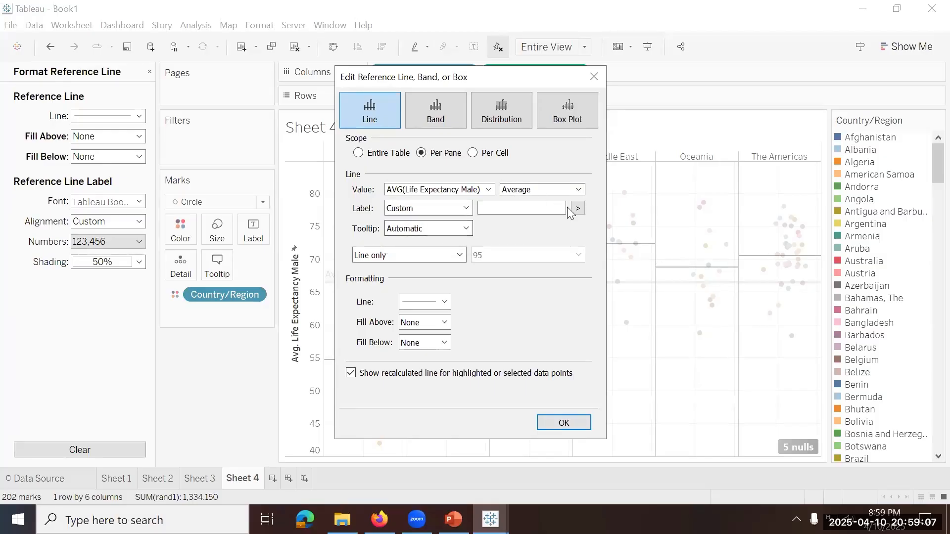
{"action": "left_click", "coordinate": [578, 208]}
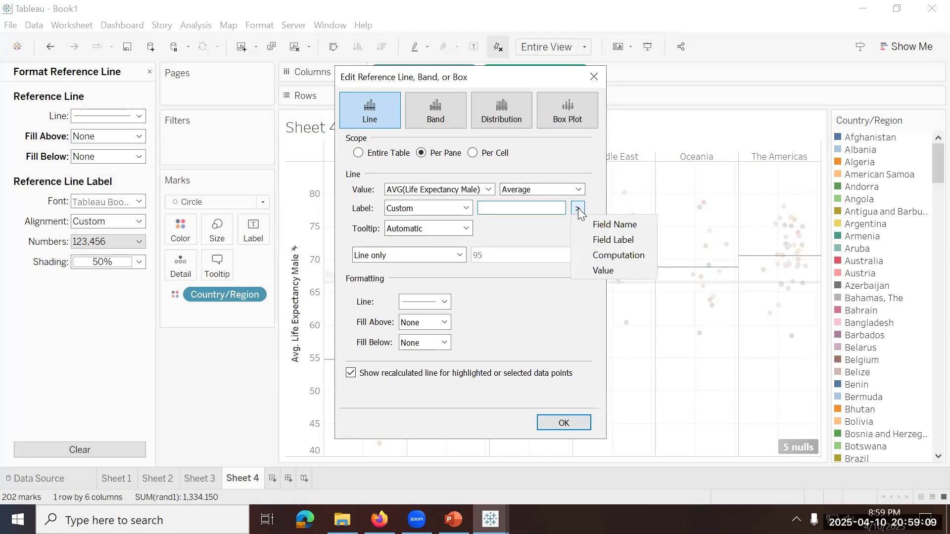
{"action": "left_click", "coordinate": [617, 225]}
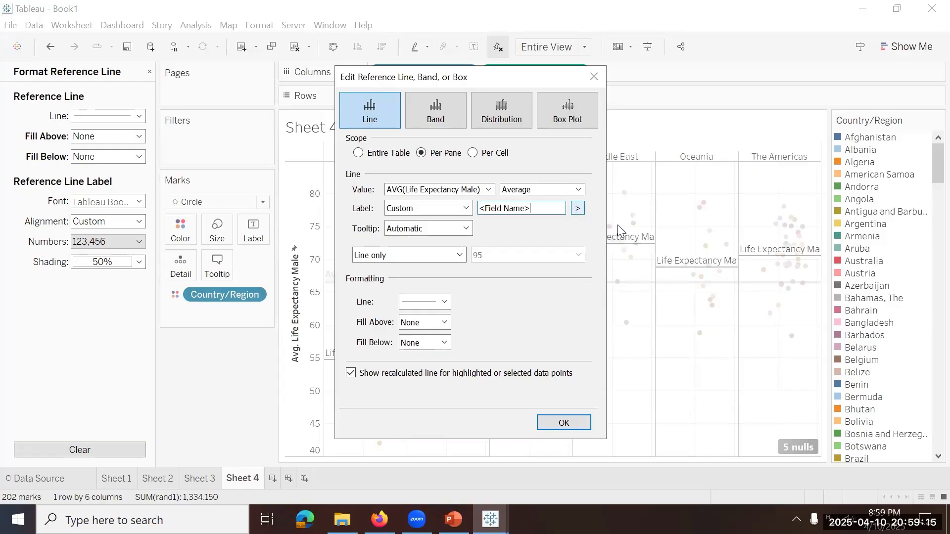
{"action": "left_click", "coordinate": [578, 209]}
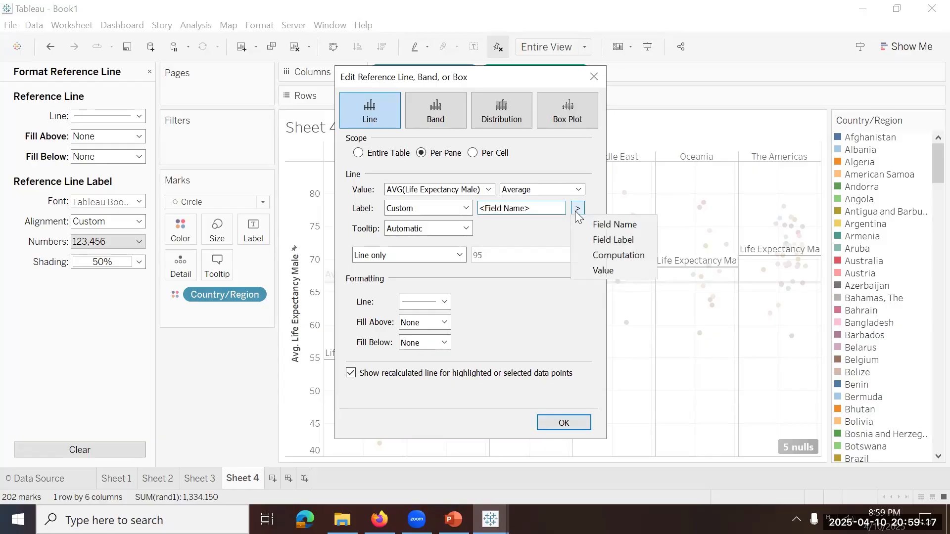
{"action": "left_click", "coordinate": [599, 269]}
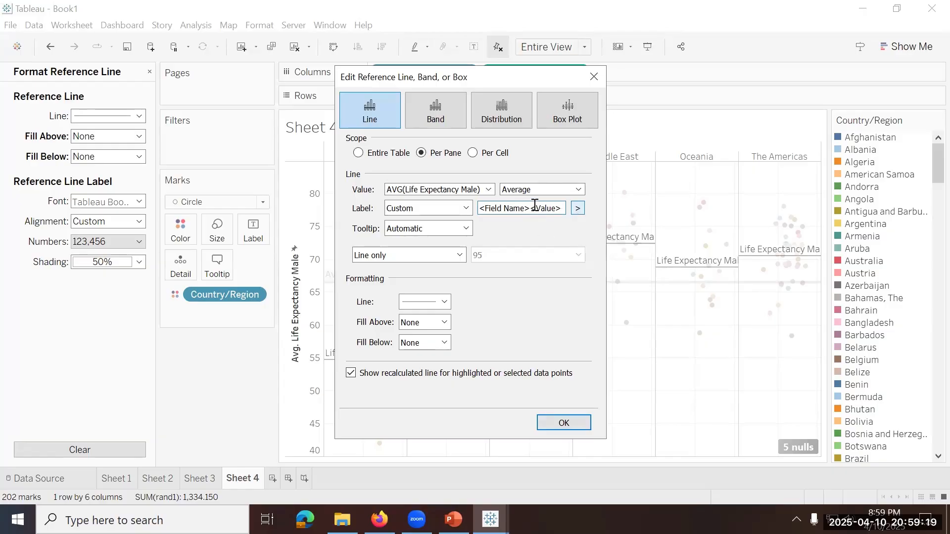
{"action": "left_click_drag", "start_coordinate": [526, 208], "coordinate": [399, 212]}
{"action": "key", "text": "BackSpace"}
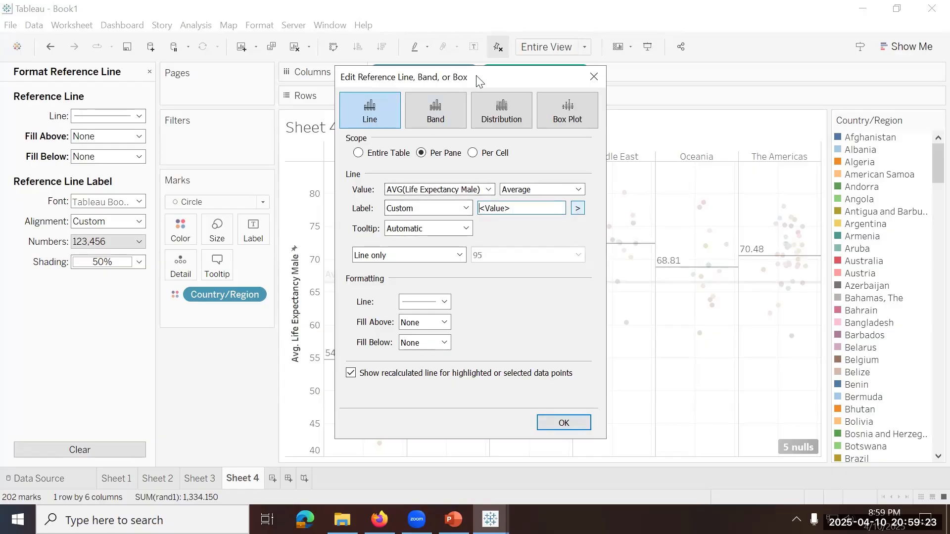
Step: Try Field Name, Field Label and Computation in the label, remove them, and confirm only <Value>
{"action": "left_click_drag", "start_coordinate": [478, 79], "coordinate": [619, 76]}
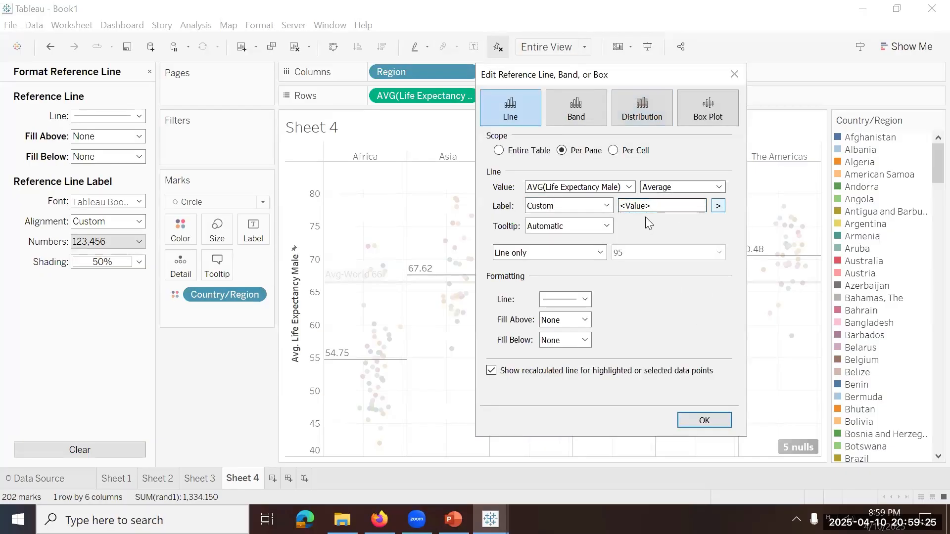
{"action": "left_click", "coordinate": [718, 205]}
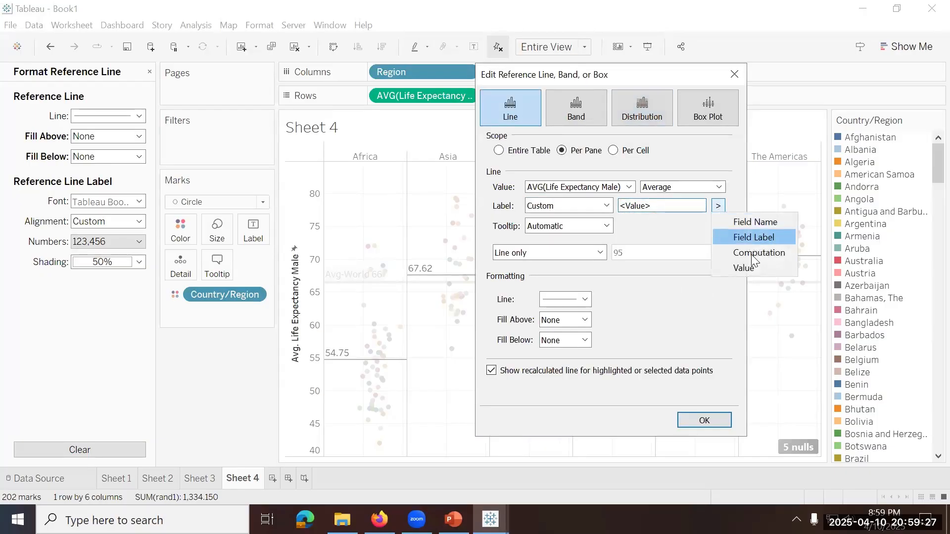
{"action": "left_click", "coordinate": [749, 221]}
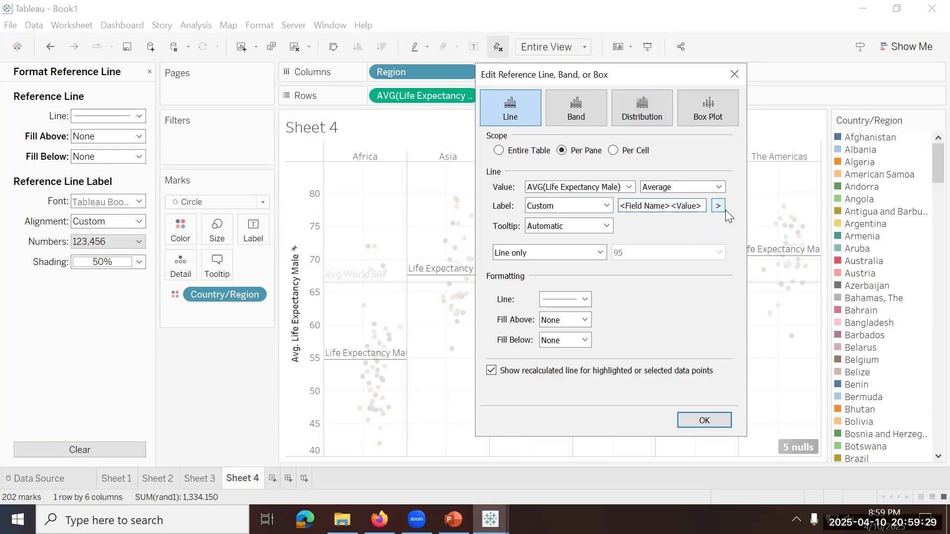
{"action": "key", "text": "BackSpace"}
{"action": "key", "text": "BackSpace"}
{"action": "key", "text": "BackSpace"}
{"action": "key", "text": "BackSpace"}
{"action": "key", "text": "BackSpace"}
{"action": "key", "text": "BackSpace"}
{"action": "key", "text": "BackSpace"}
{"action": "key", "text": "BackSpace"}
{"action": "key", "text": "BackSpace"}
{"action": "key", "text": "BackSpace"}
{"action": "key", "text": "BackSpace"}
{"action": "key", "text": "BackSpace"}
{"action": "left_click", "coordinate": [718, 206]}
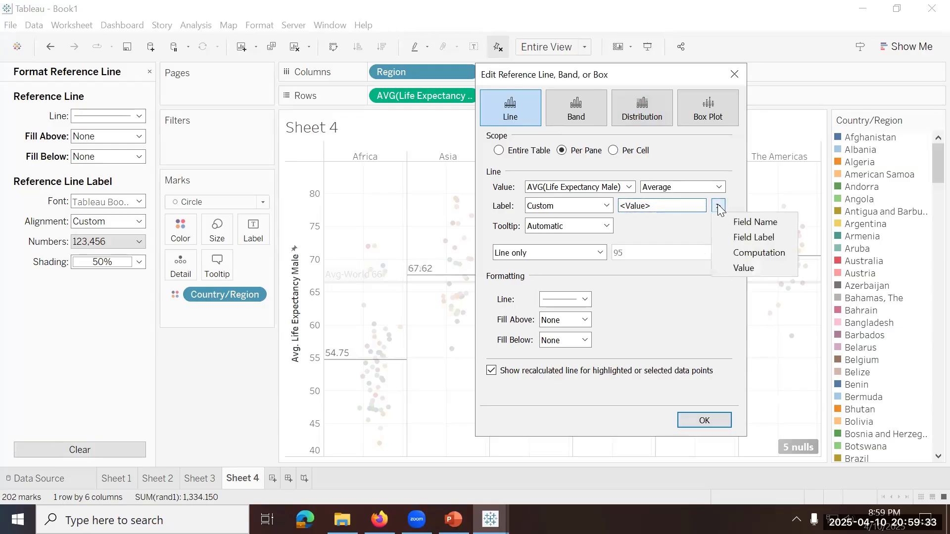
{"action": "left_click", "coordinate": [735, 237]}
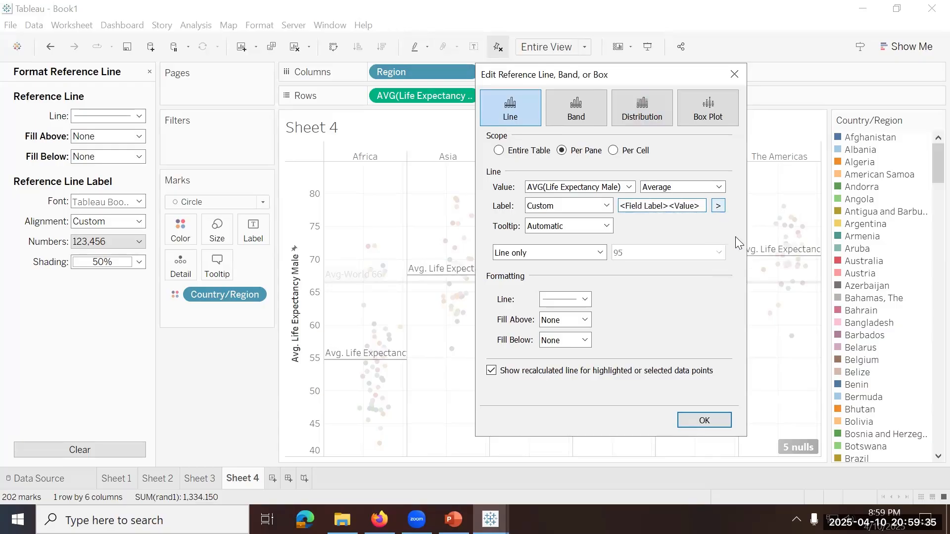
{"action": "key", "text": "BackSpace"}
{"action": "key", "text": "BackSpace"}
{"action": "key", "text": "BackSpace"}
{"action": "key", "text": "BackSpace"}
{"action": "key", "text": "BackSpace"}
{"action": "key", "text": "BackSpace"}
{"action": "key", "text": "BackSpace"}
{"action": "key", "text": "BackSpace"}
{"action": "key", "text": "BackSpace"}
{"action": "key", "text": "BackSpace"}
{"action": "key", "text": "BackSpace"}
{"action": "key", "text": "BackSpace"}
{"action": "key", "text": "BackSpace"}
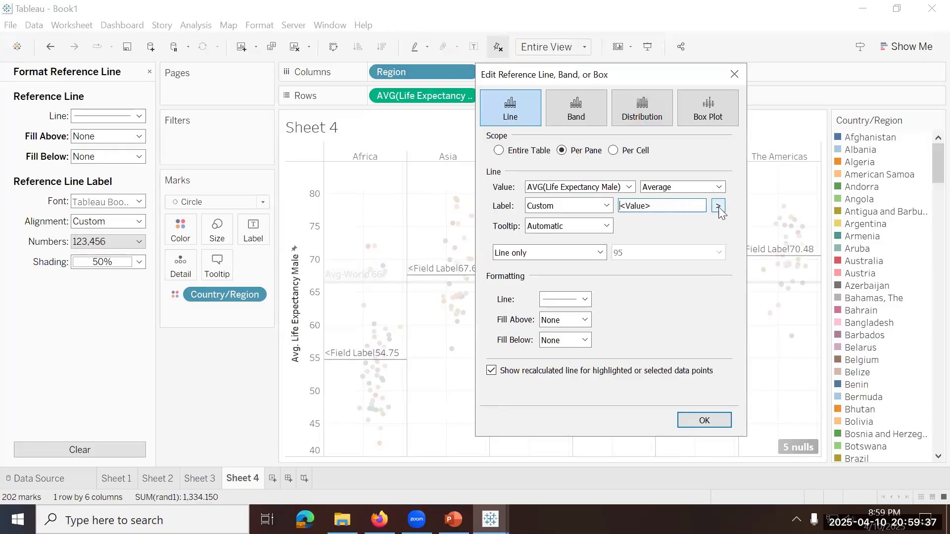
{"action": "left_click", "coordinate": [718, 206]}
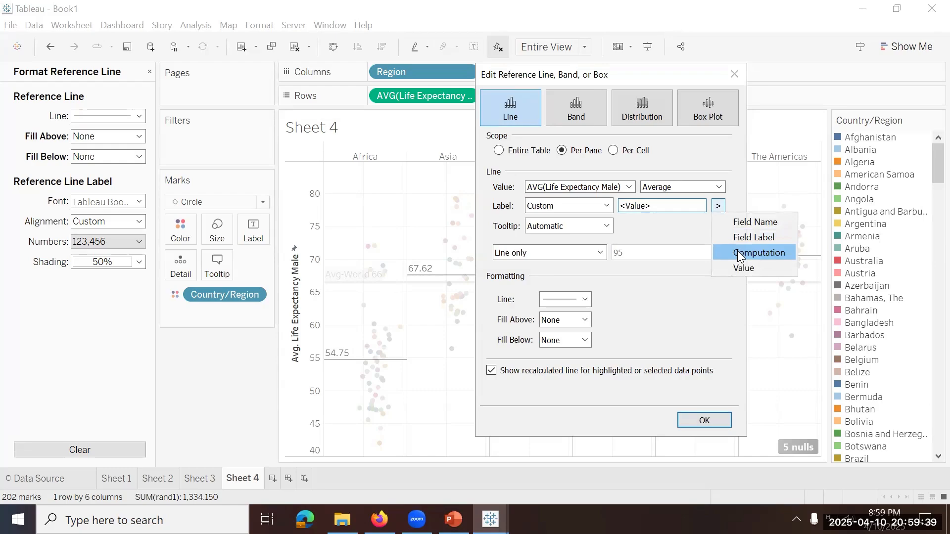
{"action": "key", "text": "Escape"}
{"action": "key", "text": "BackSpace"}
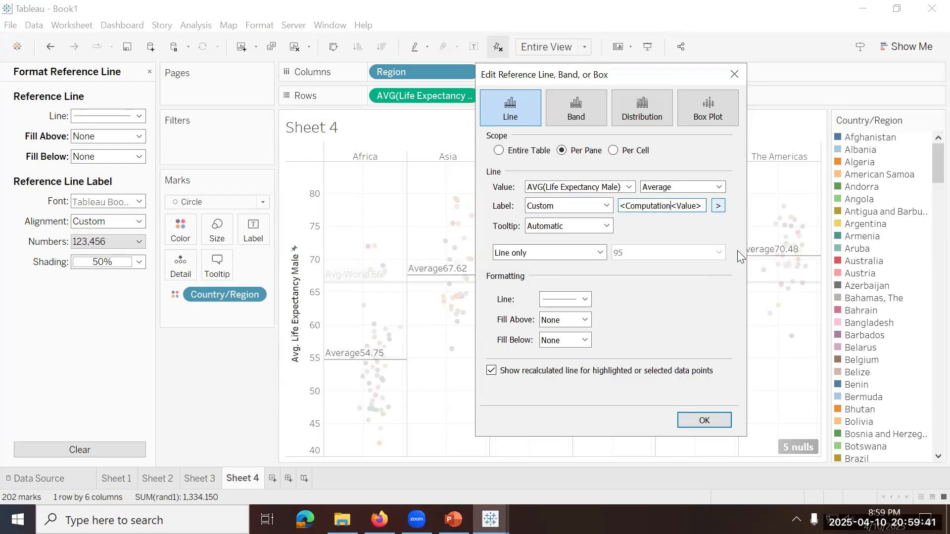
{"action": "key", "text": "BackSpace"}
{"action": "key", "text": "BackSpace"}
{"action": "key", "text": "BackSpace"}
{"action": "key", "text": "BackSpace"}
{"action": "key", "text": "BackSpace"}
{"action": "key", "text": "BackSpace"}
{"action": "key", "text": "BackSpace"}
{"action": "key", "text": "BackSpace"}
{"action": "key", "text": "BackSpace"}
{"action": "key", "text": "BackSpace"}
{"action": "key", "text": "BackSpace"}
{"action": "key", "text": "BackSpace"}
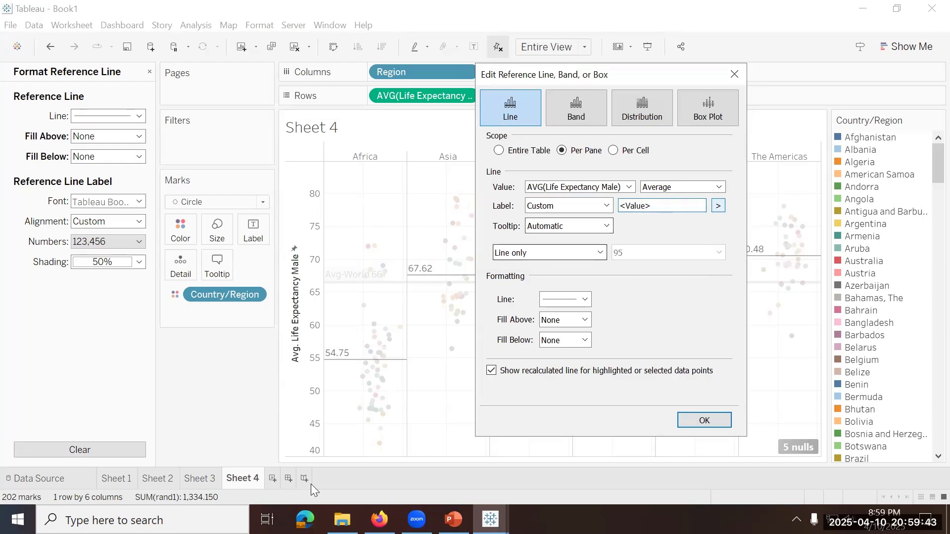
{"action": "left_click", "coordinate": [702, 420]}
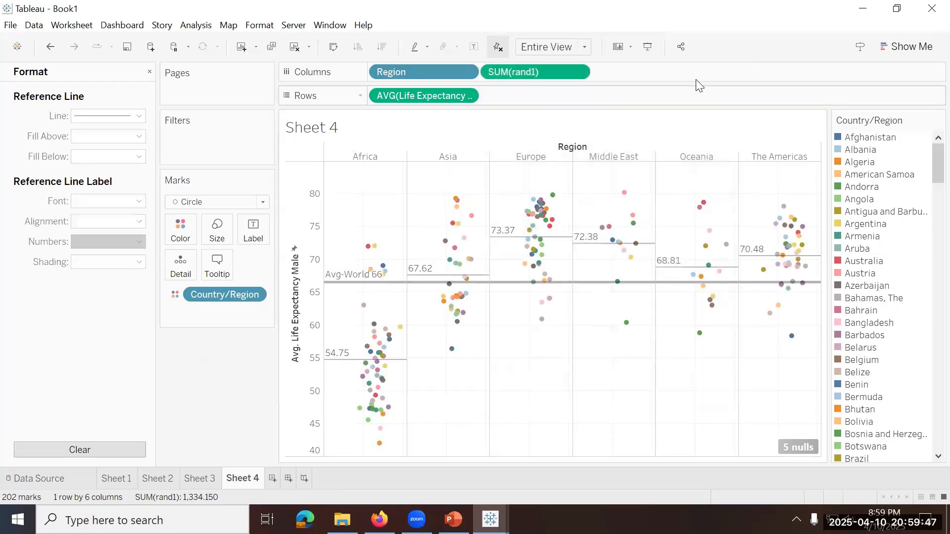
Step: Preview the chart in Presentation Mode, exit it, and close the Format pane
{"action": "left_click", "coordinate": [647, 48]}
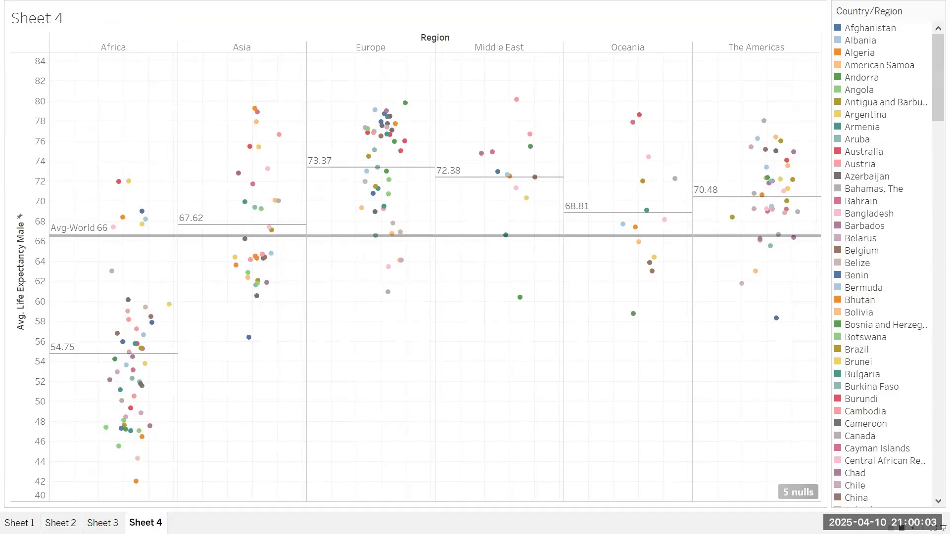
{"action": "mouse_move", "coordinate": [268, 238]}
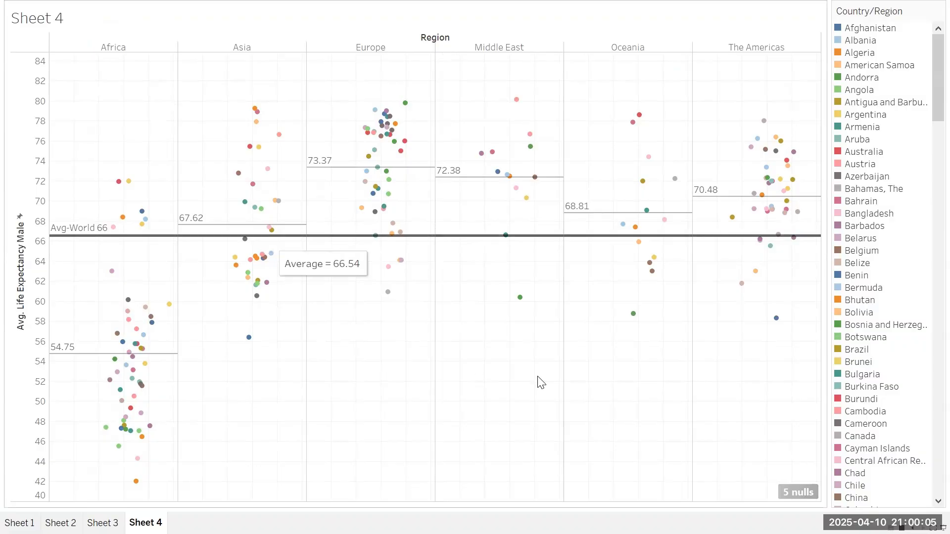
{"action": "key", "text": "Escape"}
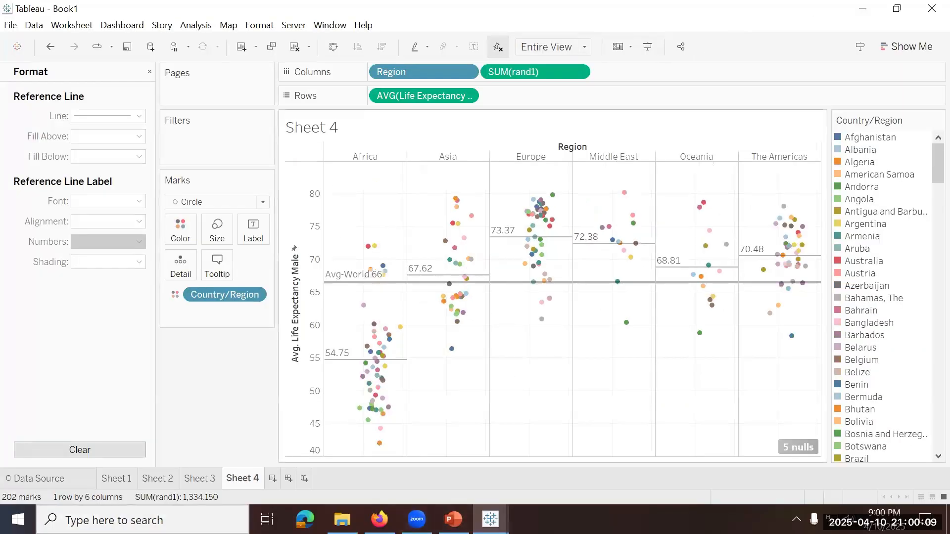
{"action": "left_click", "coordinate": [151, 72]}
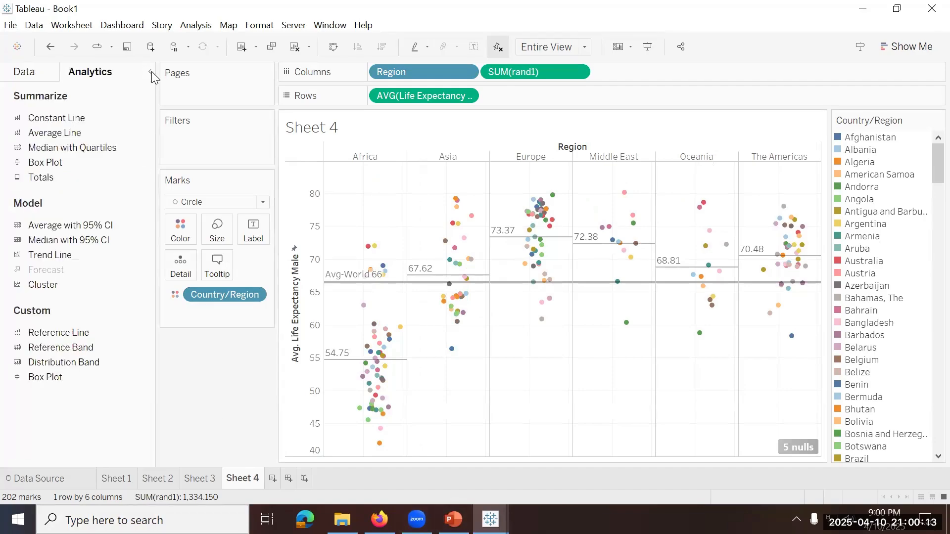